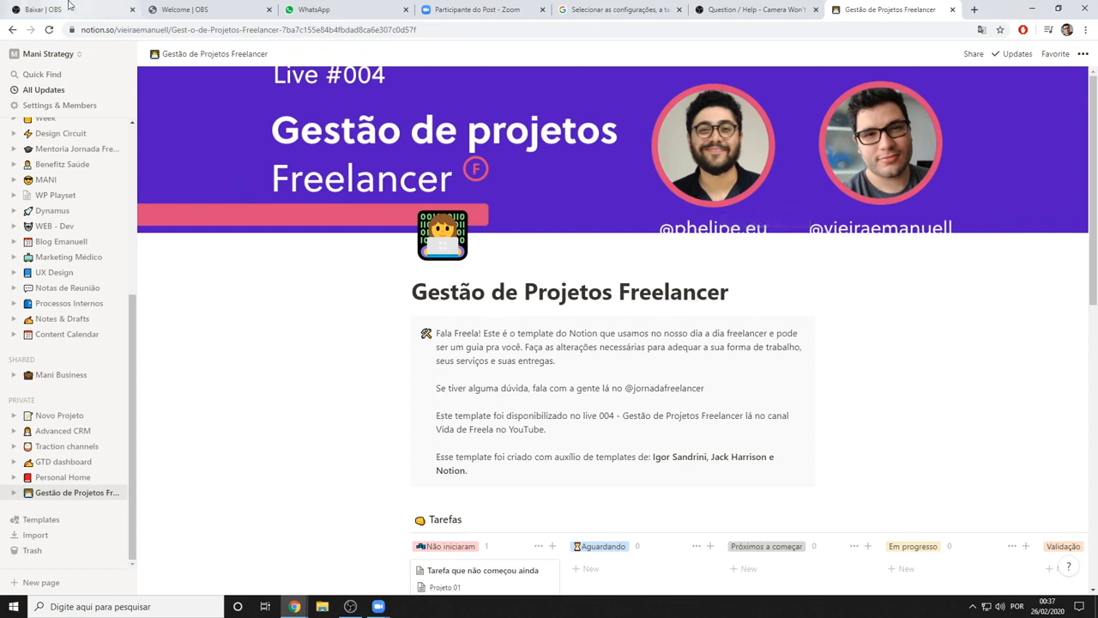
Close the OBS, Zoom, Google search and camera help browser tabs, keeping only WhatsApp and the Gestão de Projetos Freelancer page
{"action": "left_click", "coordinate": [132, 9]}
{"action": "left_click", "coordinate": [132, 9]}
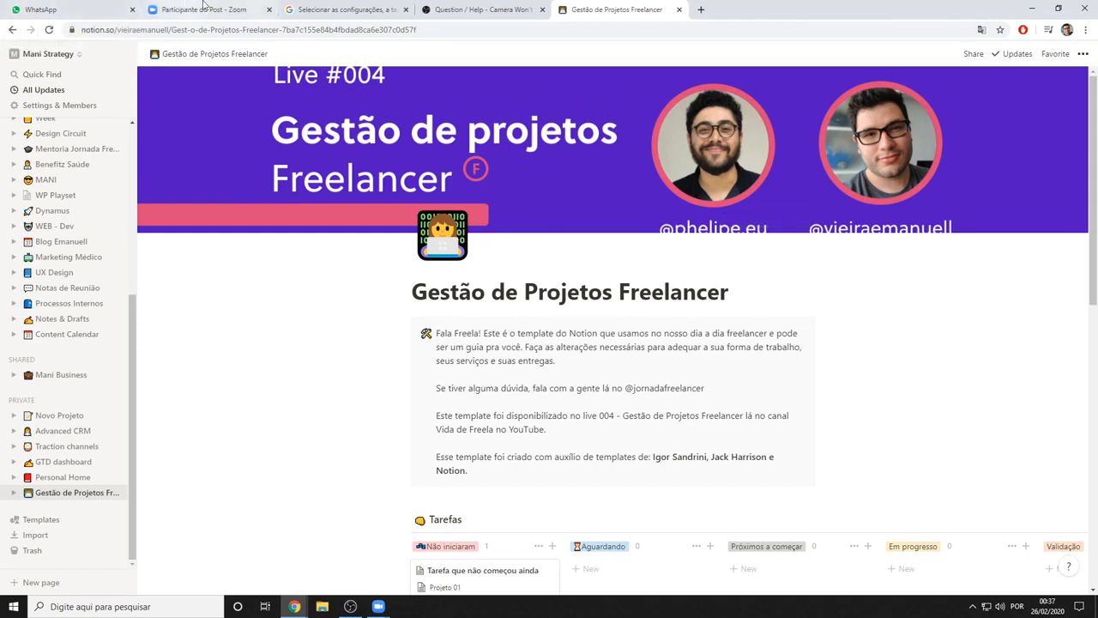
{"action": "middle_click", "coordinate": [230, 4]}
{"action": "middle_click", "coordinate": [230, 4]}
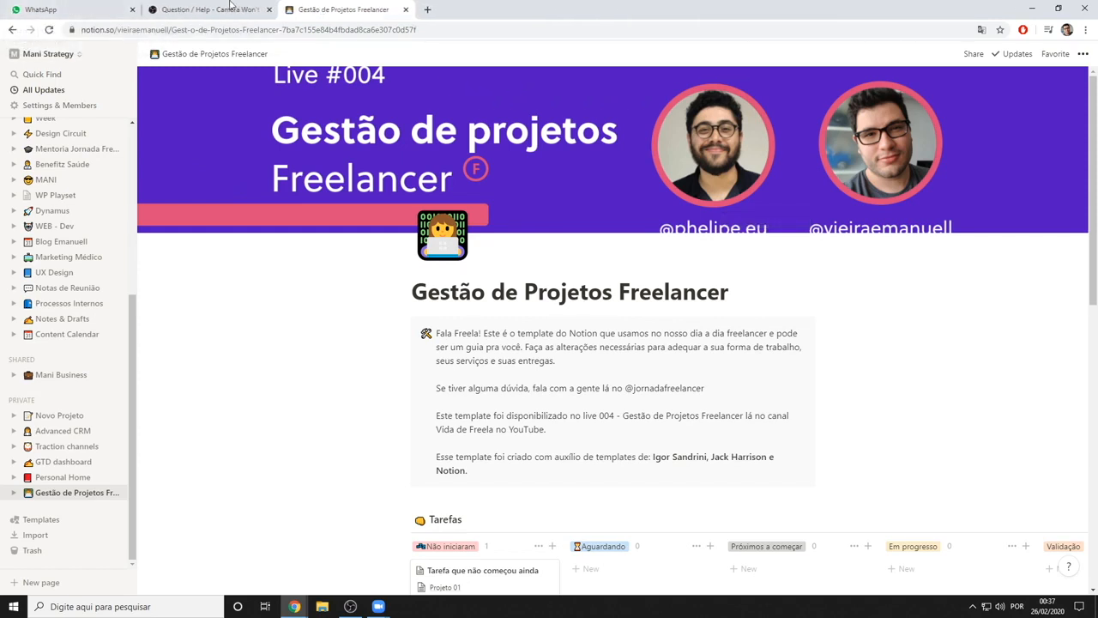
{"action": "middle_click", "coordinate": [230, 4]}
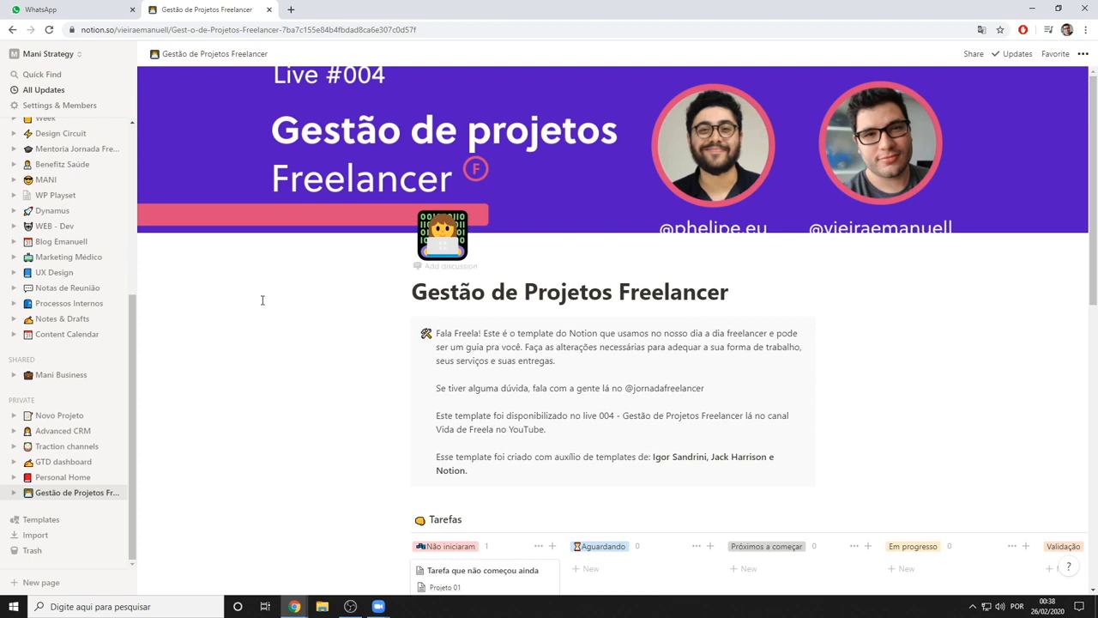
Look through the workspace, shared and private page lists of Mani Strategy and the introduction of the project template
{"action": "scroll", "coordinate": [101, 326], "scroll_direction": "up", "scroll_amount": 3}
{"action": "scroll", "coordinate": [102, 326], "scroll_direction": "up", "scroll_amount": 1}
{"action": "scroll", "coordinate": [83, 259], "scroll_direction": "down", "scroll_amount": 1}
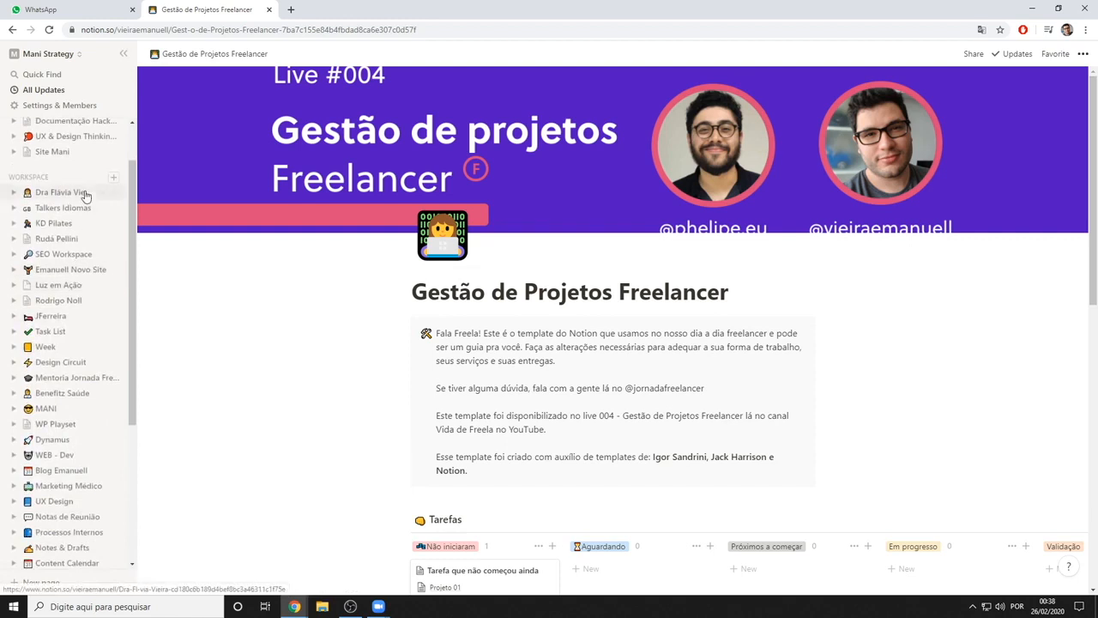
{"action": "scroll", "coordinate": [92, 196], "scroll_direction": "up", "scroll_amount": 1}
{"action": "scroll", "coordinate": [69, 223], "scroll_direction": "down", "scroll_amount": 3}
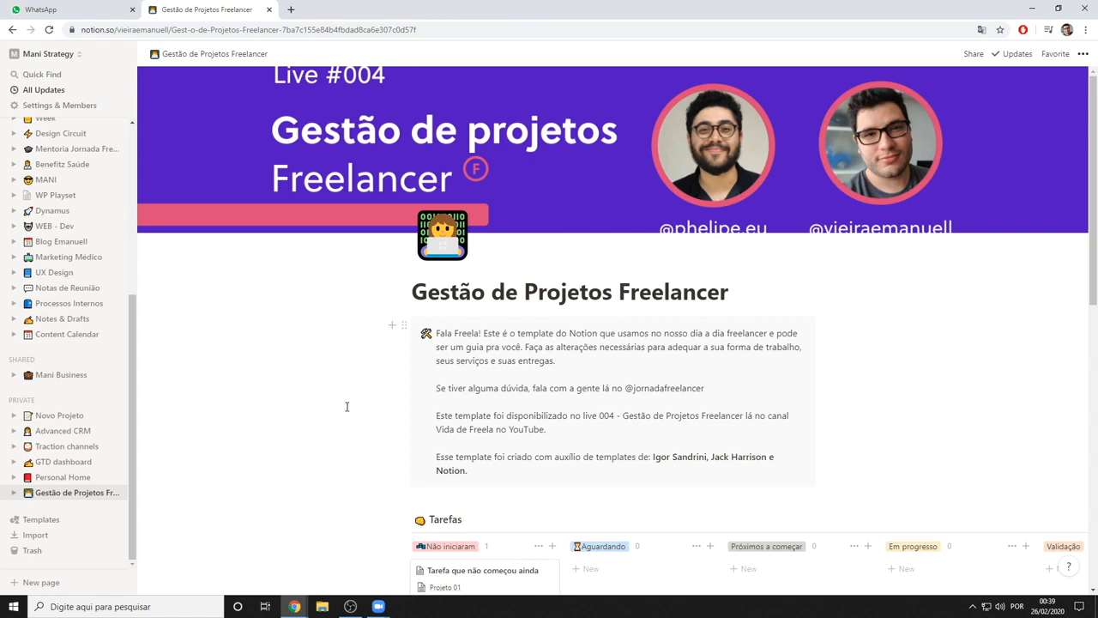
{"action": "scroll", "coordinate": [348, 402], "scroll_direction": "down", "scroll_amount": 1}
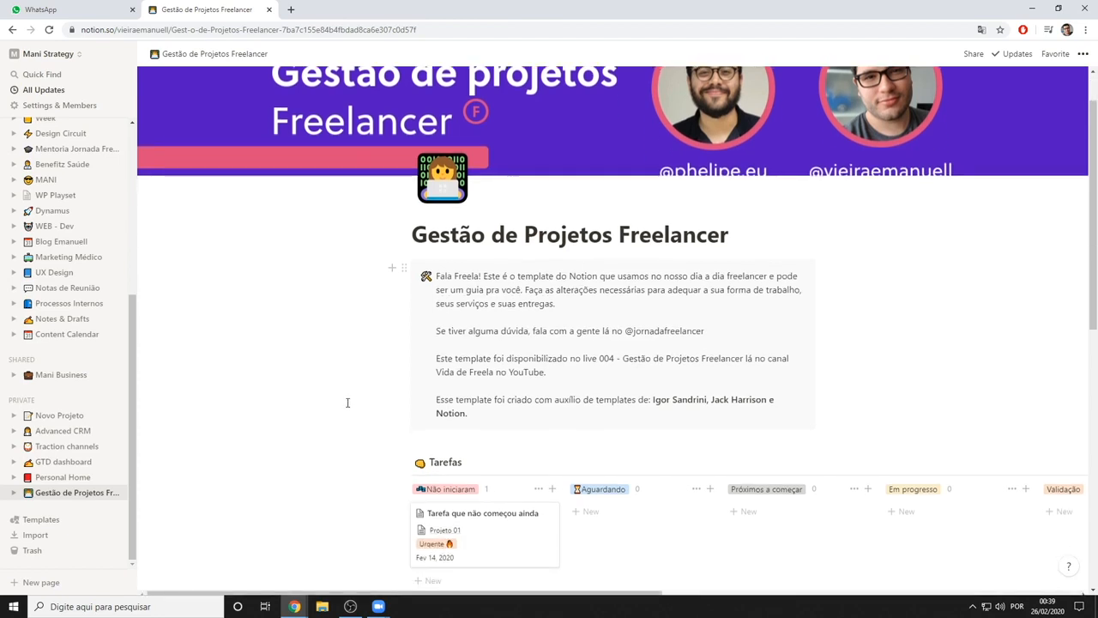
{"action": "scroll", "coordinate": [348, 402], "scroll_direction": "up", "scroll_amount": 1}
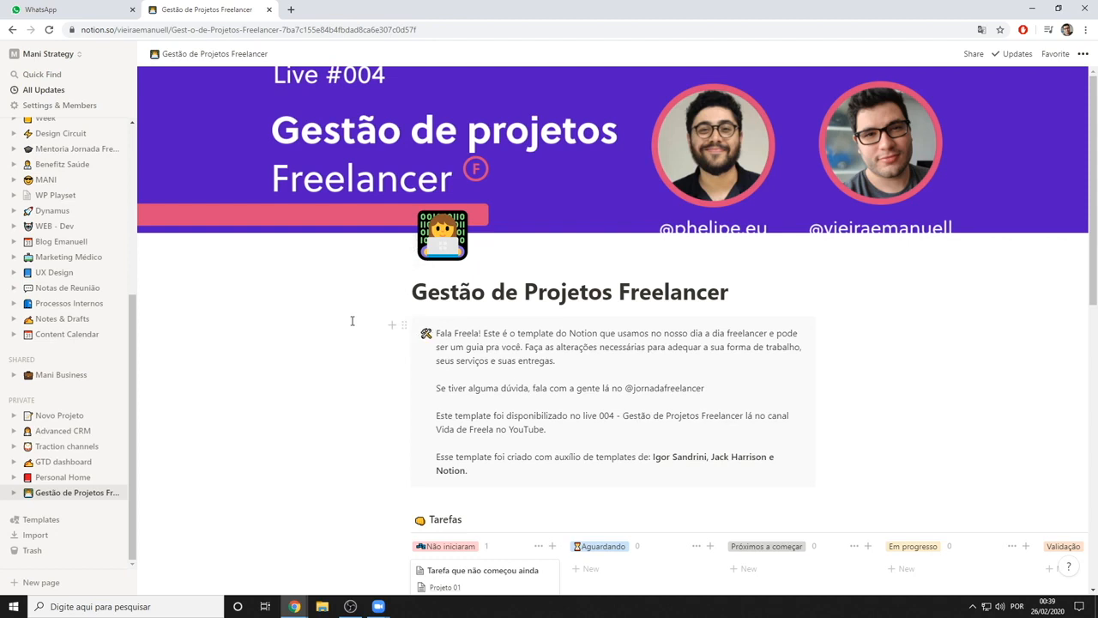
{"action": "scroll", "coordinate": [78, 361], "scroll_direction": "up", "scroll_amount": 5}
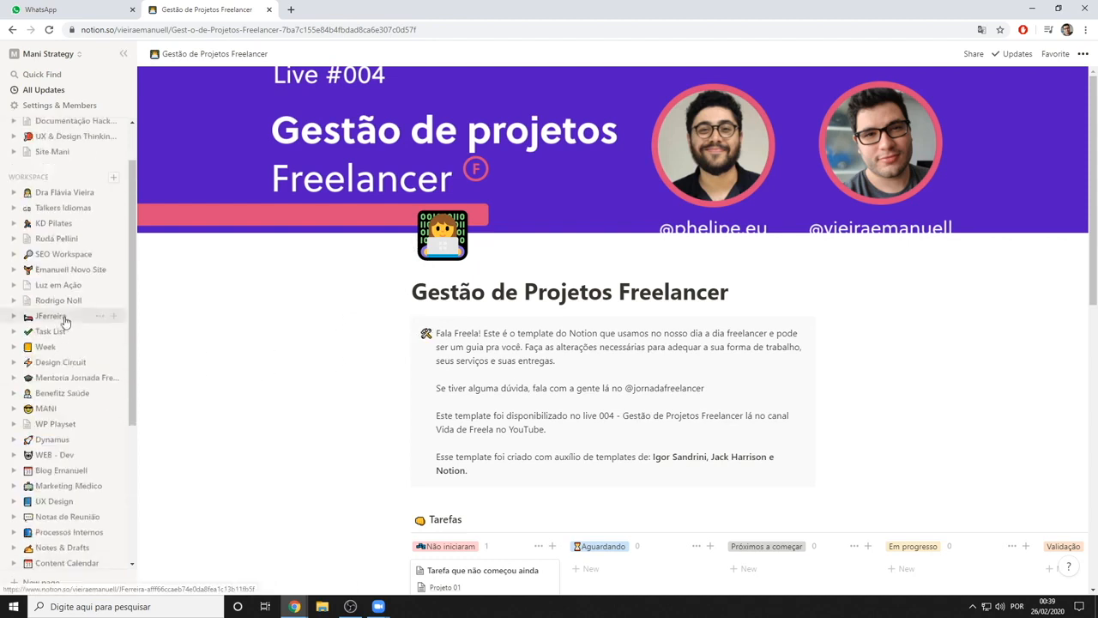
{"action": "scroll", "coordinate": [93, 456], "scroll_direction": "down", "scroll_amount": 5}
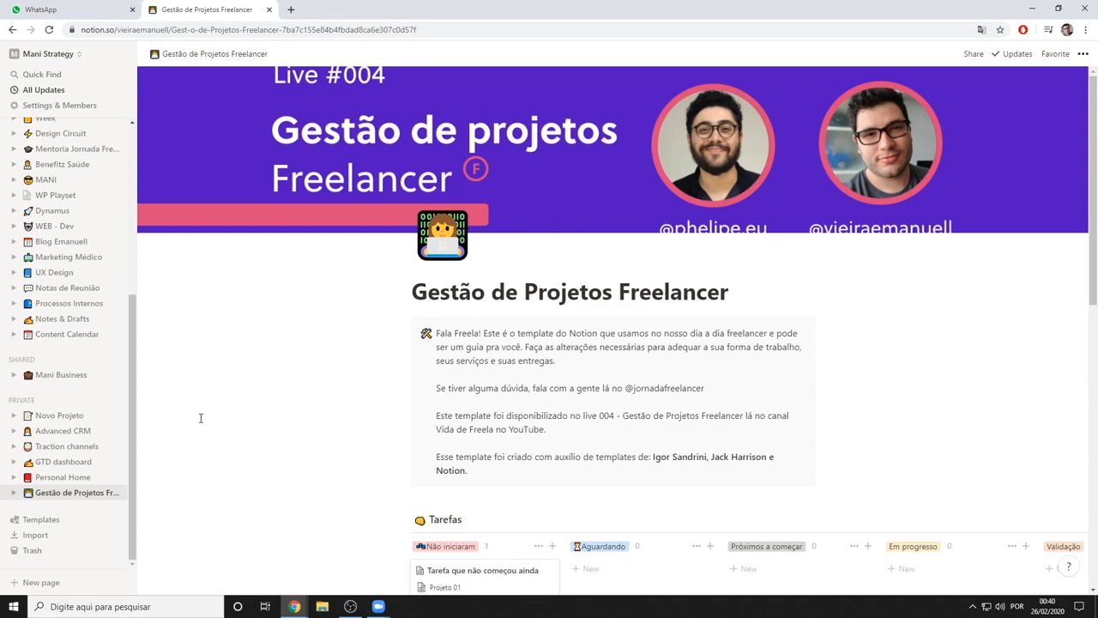
Review the template page from its introduction through the Tarefas board, Reuniões table and Organização links
{"action": "scroll", "coordinate": [515, 481], "scroll_direction": "down", "scroll_amount": 3}
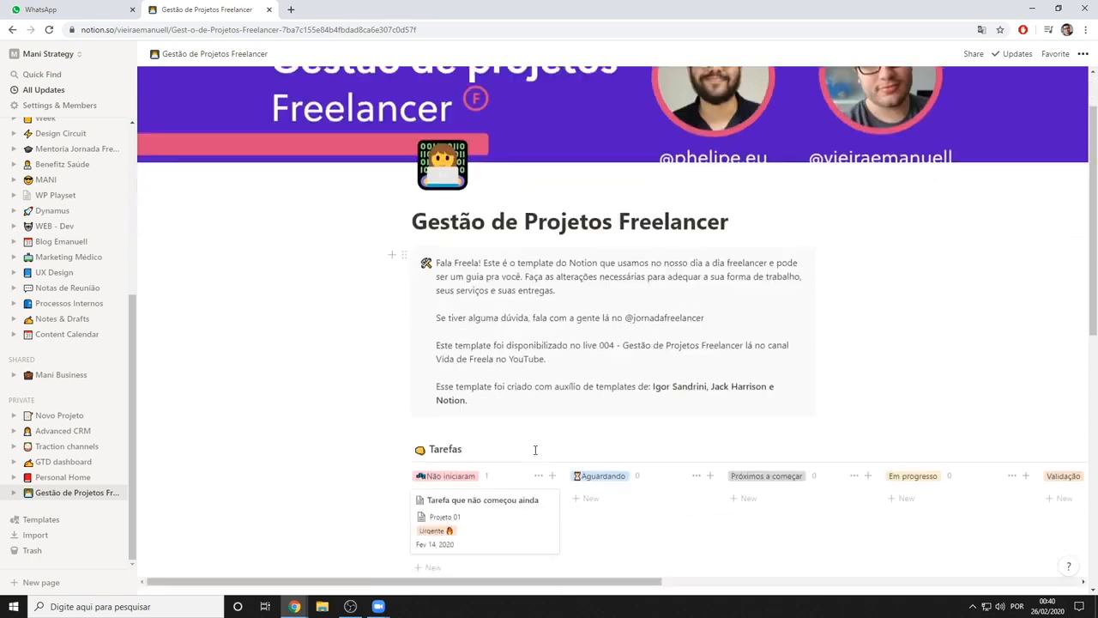
{"action": "scroll", "coordinate": [540, 422], "scroll_direction": "down", "scroll_amount": 3}
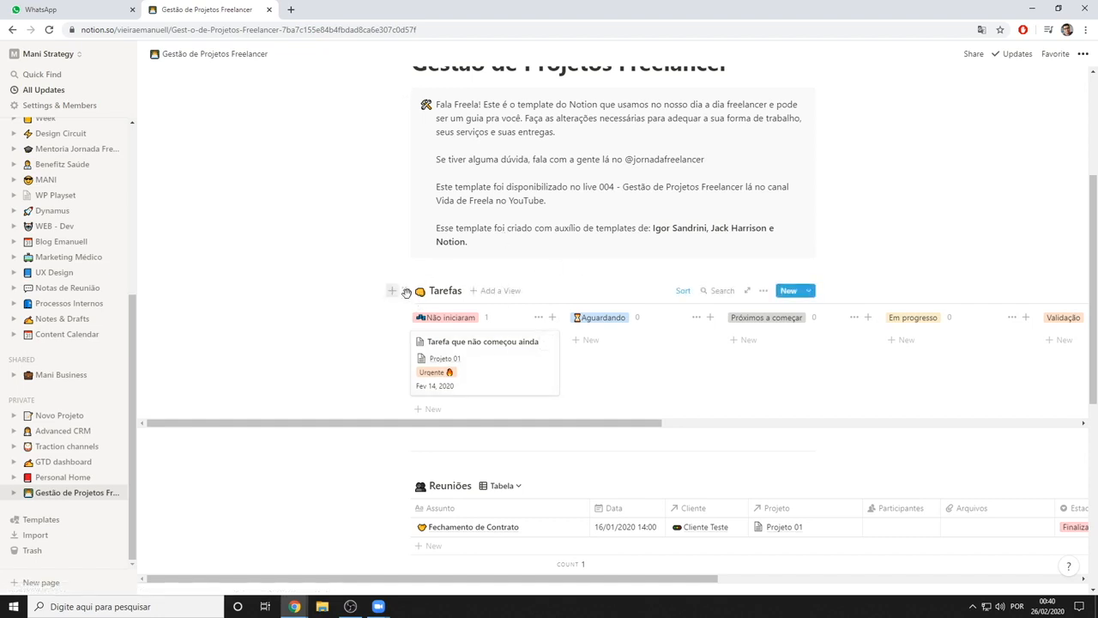
{"action": "scroll", "coordinate": [521, 311], "scroll_direction": "down", "scroll_amount": 2}
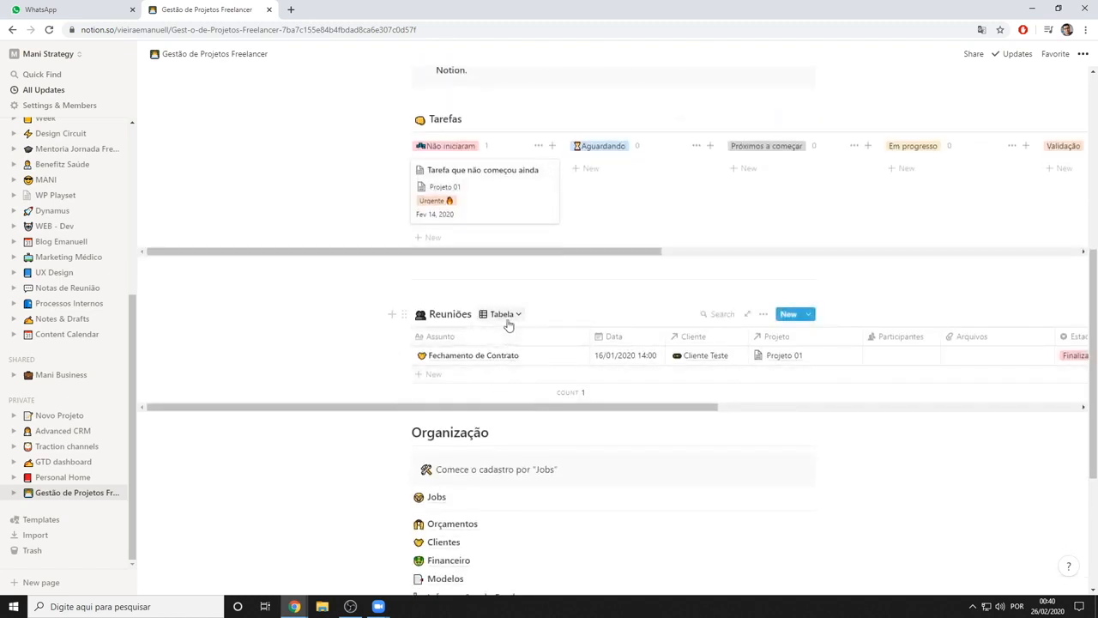
{"action": "scroll", "coordinate": [481, 171], "scroll_direction": "up", "scroll_amount": 1}
{"action": "scroll", "coordinate": [481, 292], "scroll_direction": "down", "scroll_amount": 2}
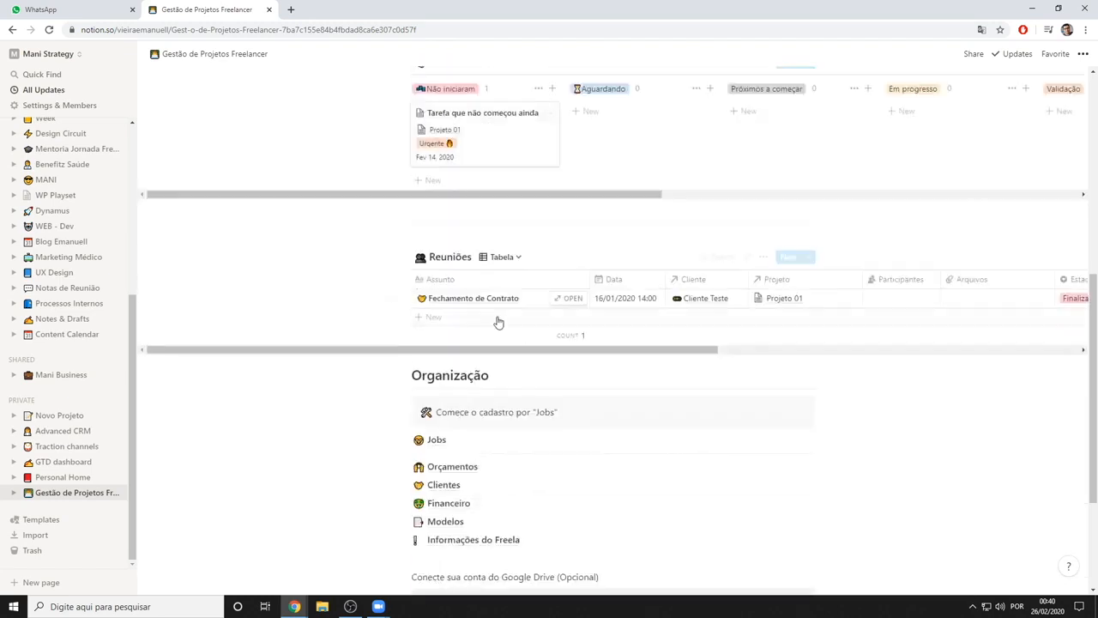
{"action": "scroll", "coordinate": [568, 378], "scroll_direction": "up", "scroll_amount": 3}
{"action": "scroll", "coordinate": [568, 377], "scroll_direction": "up", "scroll_amount": 3}
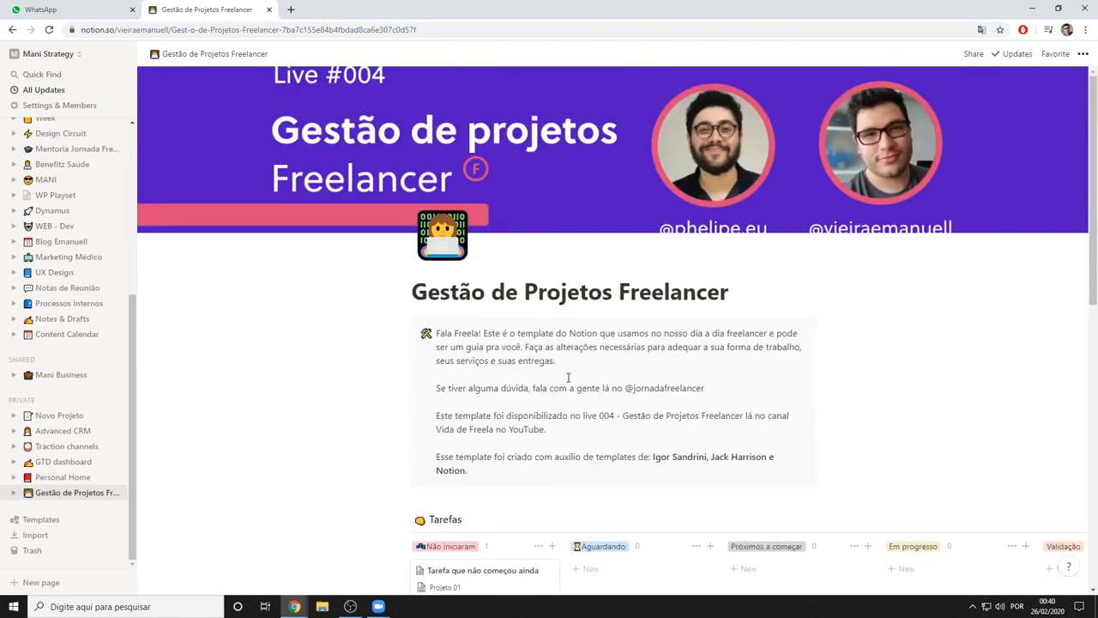
{"action": "scroll", "coordinate": [667, 337], "scroll_direction": "down", "scroll_amount": 5}
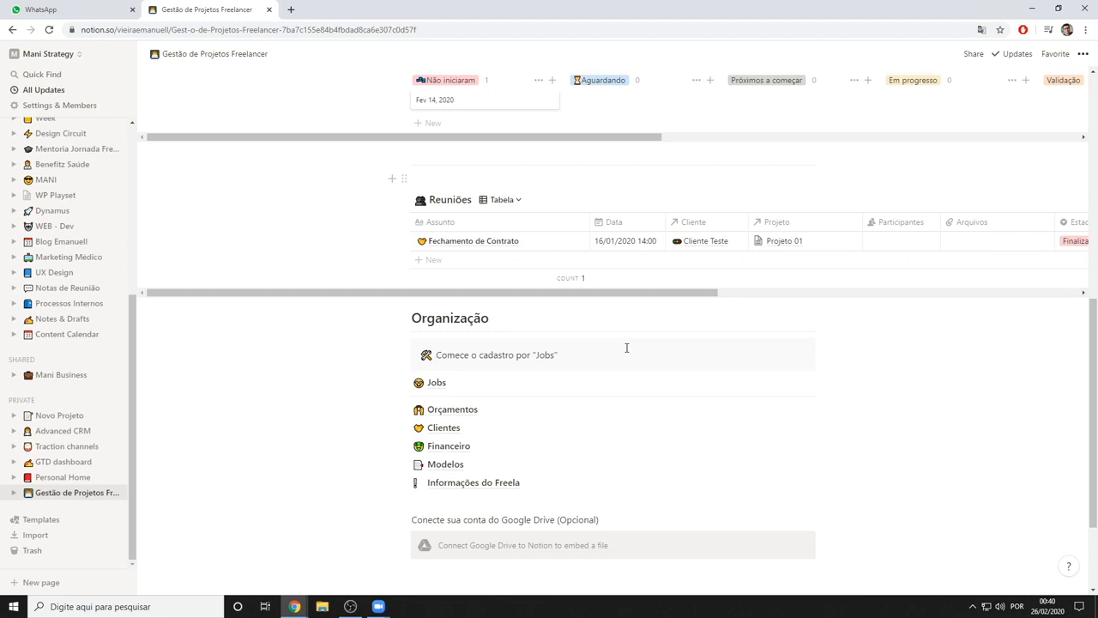
{"action": "scroll", "coordinate": [605, 386], "scroll_direction": "down", "scroll_amount": 2}
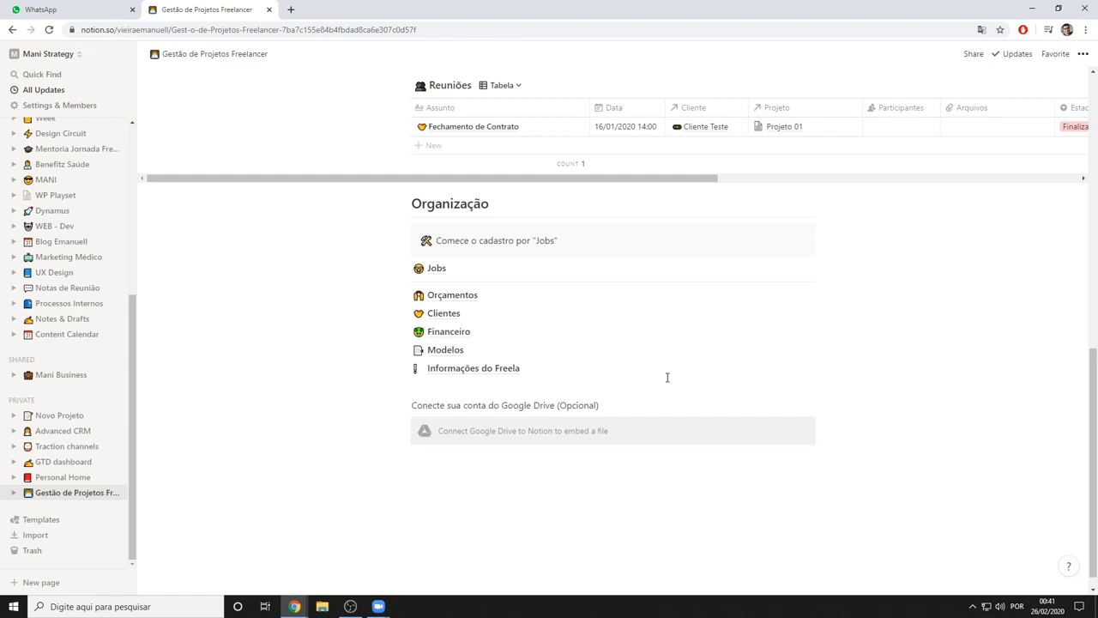
{"action": "scroll", "coordinate": [660, 380], "scroll_direction": "up", "scroll_amount": 7}
{"action": "scroll", "coordinate": [652, 395], "scroll_direction": "down", "scroll_amount": 4}
{"action": "scroll", "coordinate": [641, 405], "scroll_direction": "up", "scroll_amount": 1}
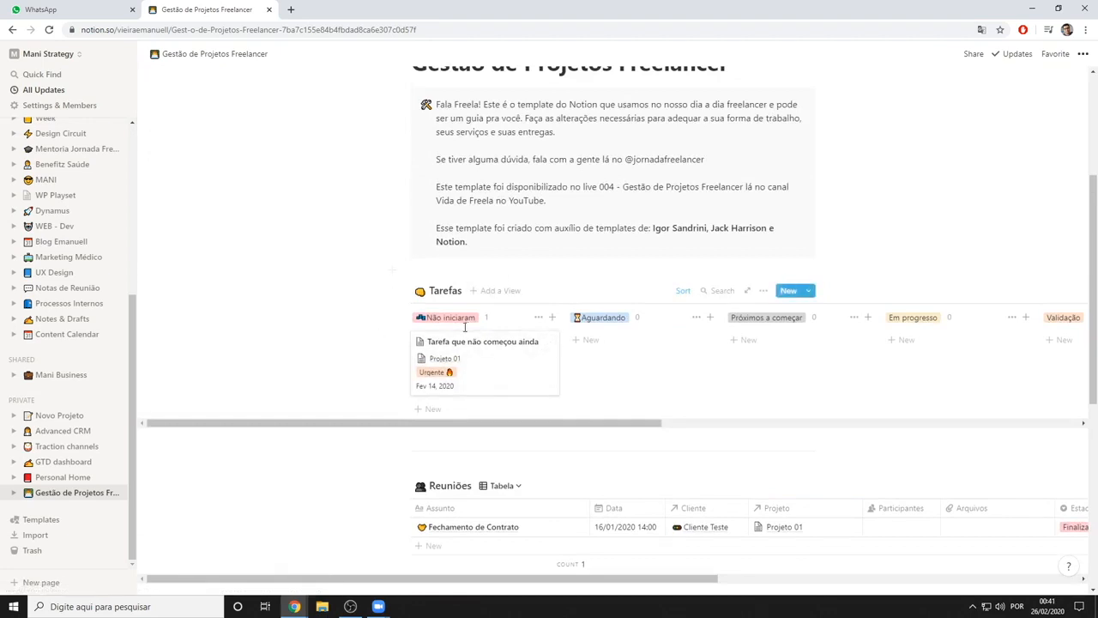
Move the card "Tarefa que não começou ainda" across the Tarefas board into the "Em progresso" column
{"action": "left_click_drag", "start_coordinate": [486, 356], "coordinate": [797, 368]}
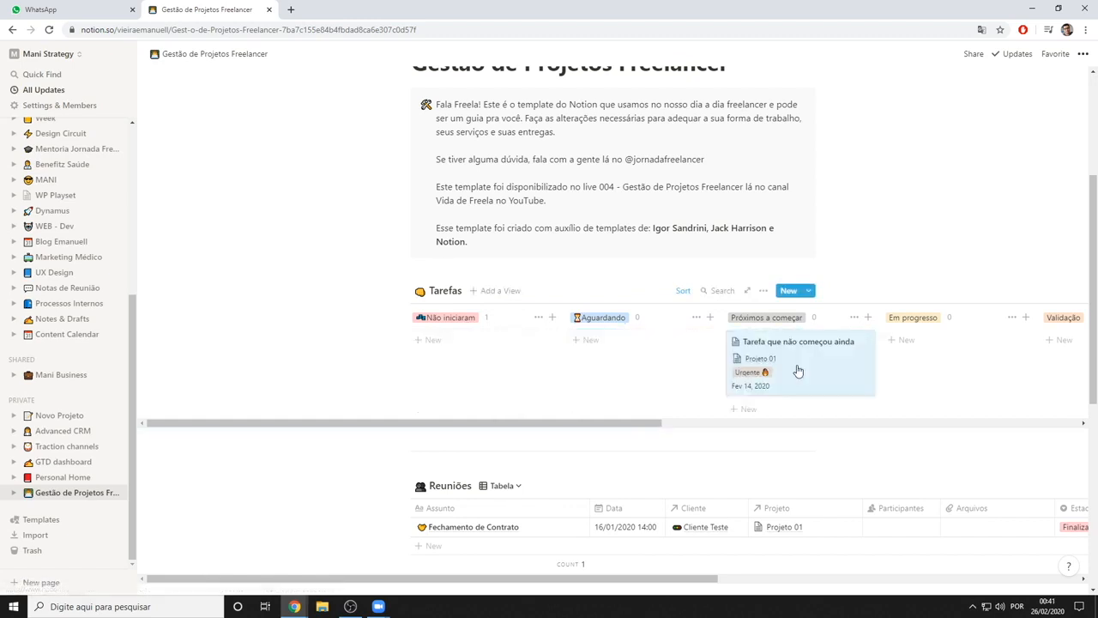
{"action": "left_click_drag", "start_coordinate": [590, 423], "coordinate": [705, 427]}
{"action": "left_click_drag", "start_coordinate": [655, 375], "coordinate": [743, 357]}
{"action": "left_click_drag", "start_coordinate": [601, 427], "coordinate": [464, 406]}
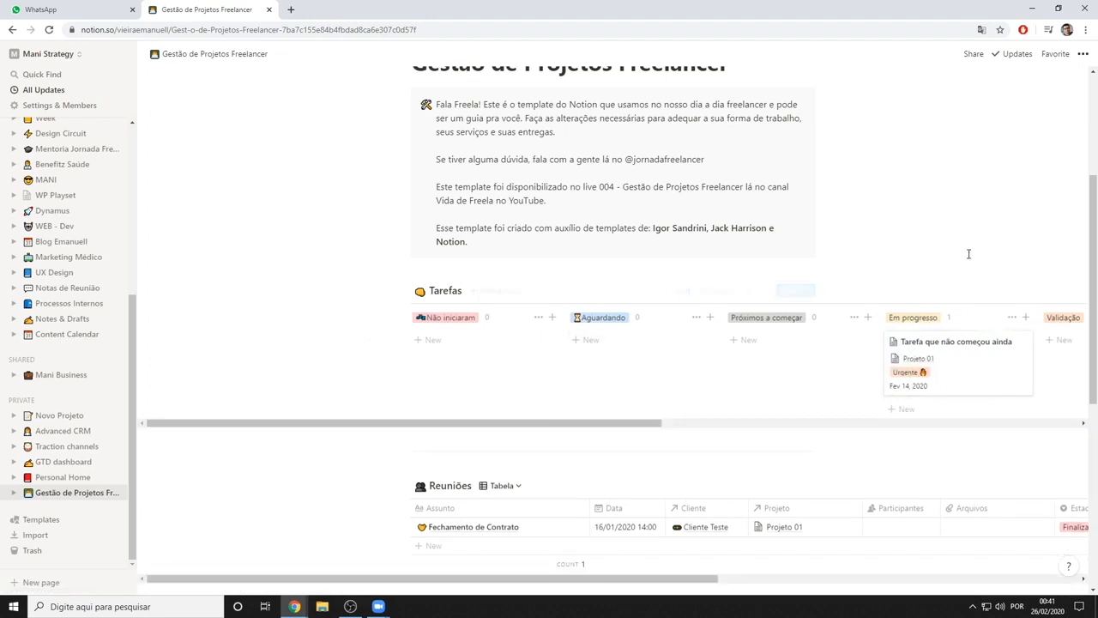
Check the block actions of the Tarefas board, then return the task card to the "Não iniciaram" column
{"action": "left_click", "coordinate": [404, 291]}
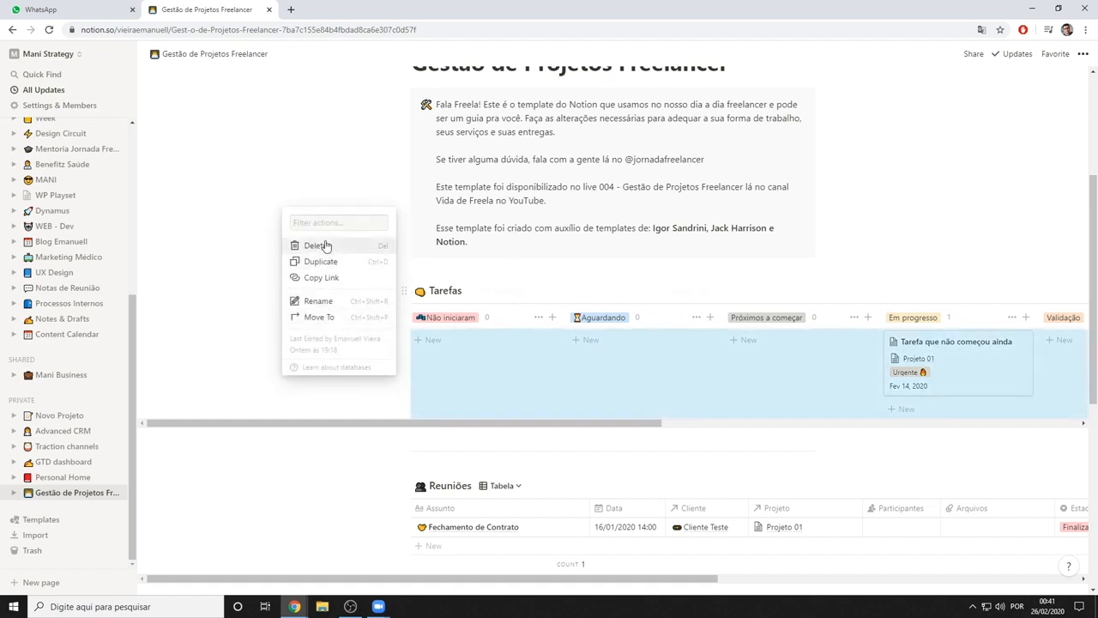
{"action": "left_click", "coordinate": [364, 367]}
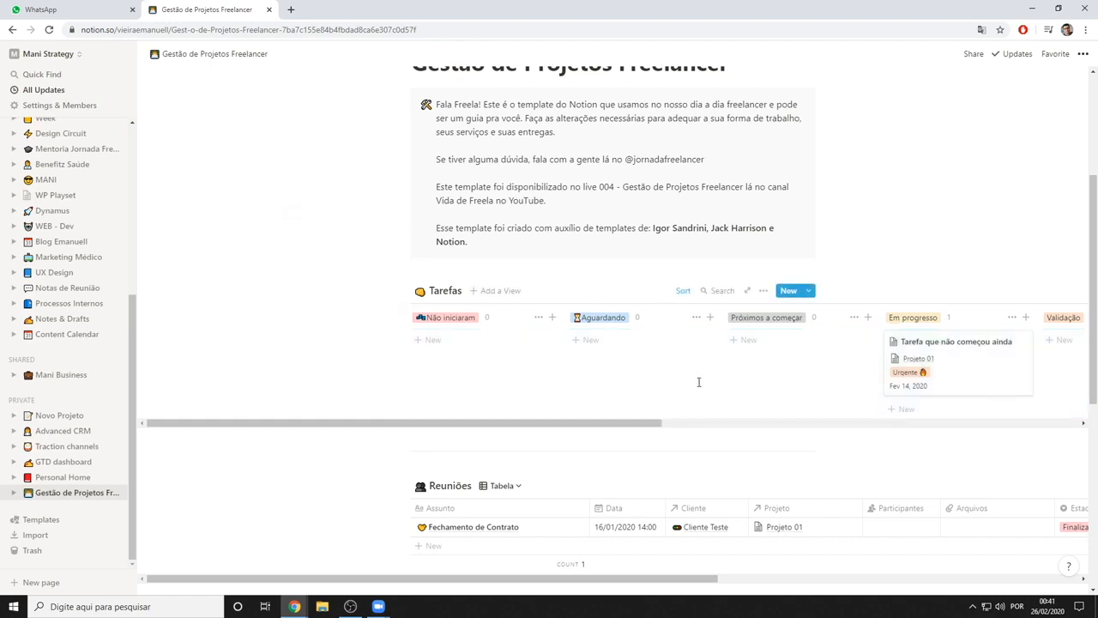
{"action": "scroll", "coordinate": [698, 383], "scroll_direction": "down", "scroll_amount": 1}
{"action": "left_click_drag", "start_coordinate": [961, 287], "coordinate": [577, 311]}
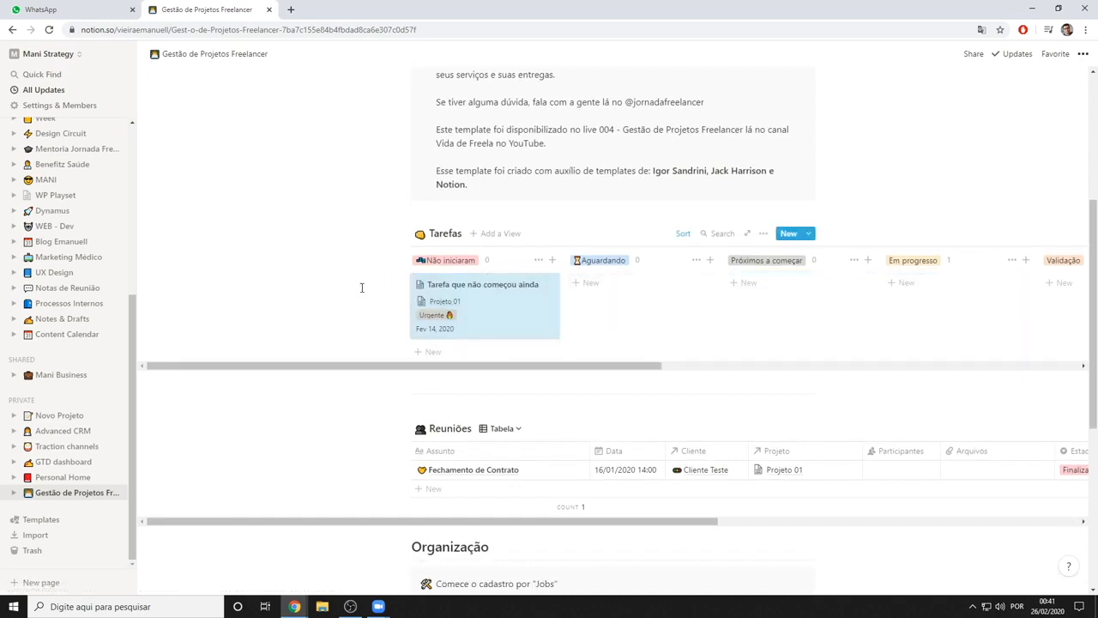
Examine how the Tarefas board, Reuniões table and Organização section are arranged on the page
{"action": "scroll", "coordinate": [369, 287], "scroll_direction": "down", "scroll_amount": 2}
{"action": "scroll", "coordinate": [550, 330], "scroll_direction": "down", "scroll_amount": 1}
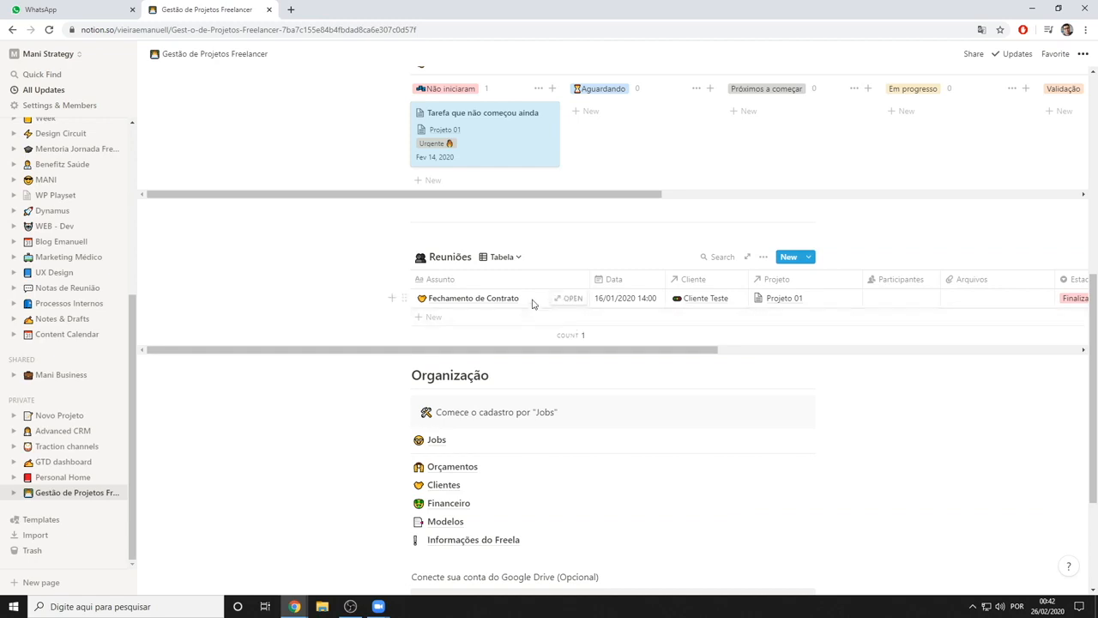
{"action": "scroll", "coordinate": [520, 304], "scroll_direction": "up", "scroll_amount": 2}
{"action": "scroll", "coordinate": [638, 287], "scroll_direction": "up", "scroll_amount": 3}
{"action": "scroll", "coordinate": [489, 334], "scroll_direction": "down", "scroll_amount": 4}
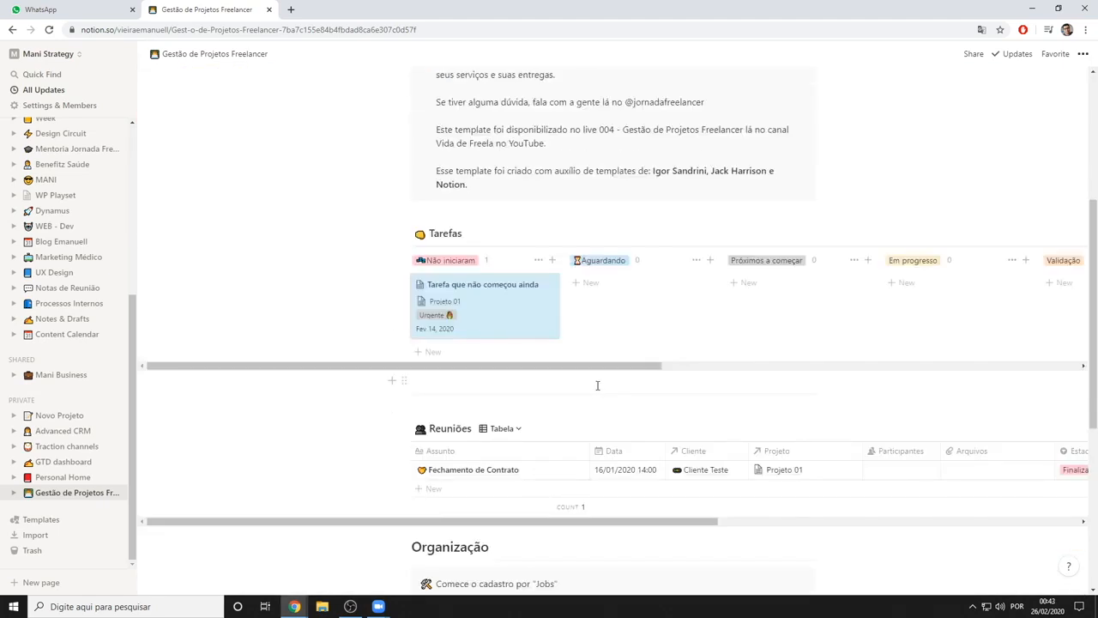
{"action": "scroll", "coordinate": [597, 385], "scroll_direction": "up", "scroll_amount": 2}
{"action": "scroll", "coordinate": [596, 386], "scroll_direction": "down", "scroll_amount": 3}
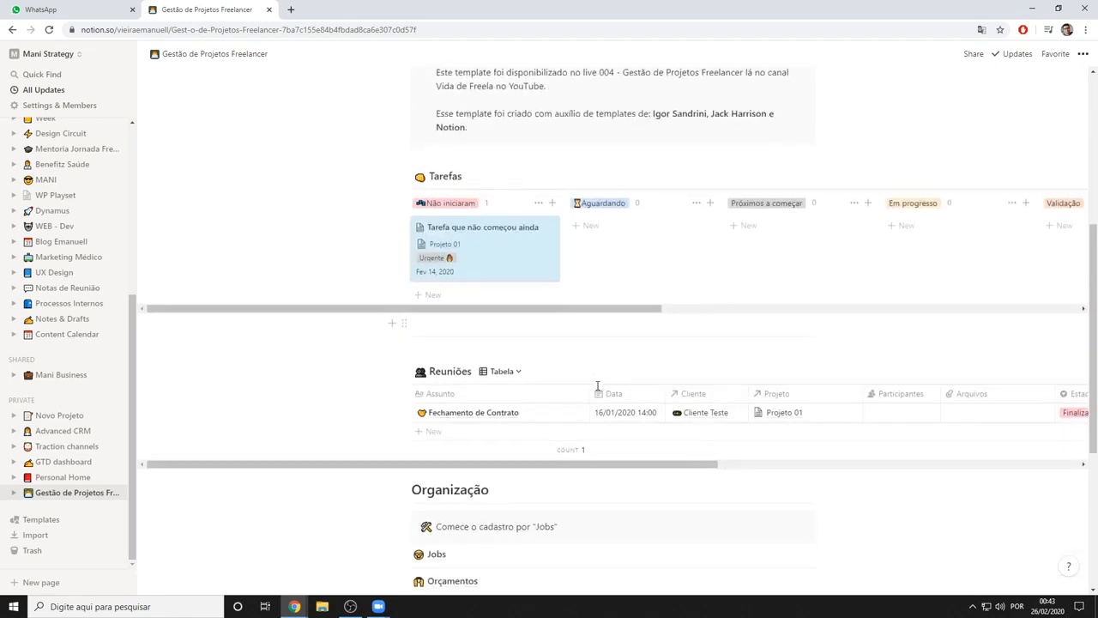
{"action": "scroll", "coordinate": [581, 363], "scroll_direction": "down", "scroll_amount": 1}
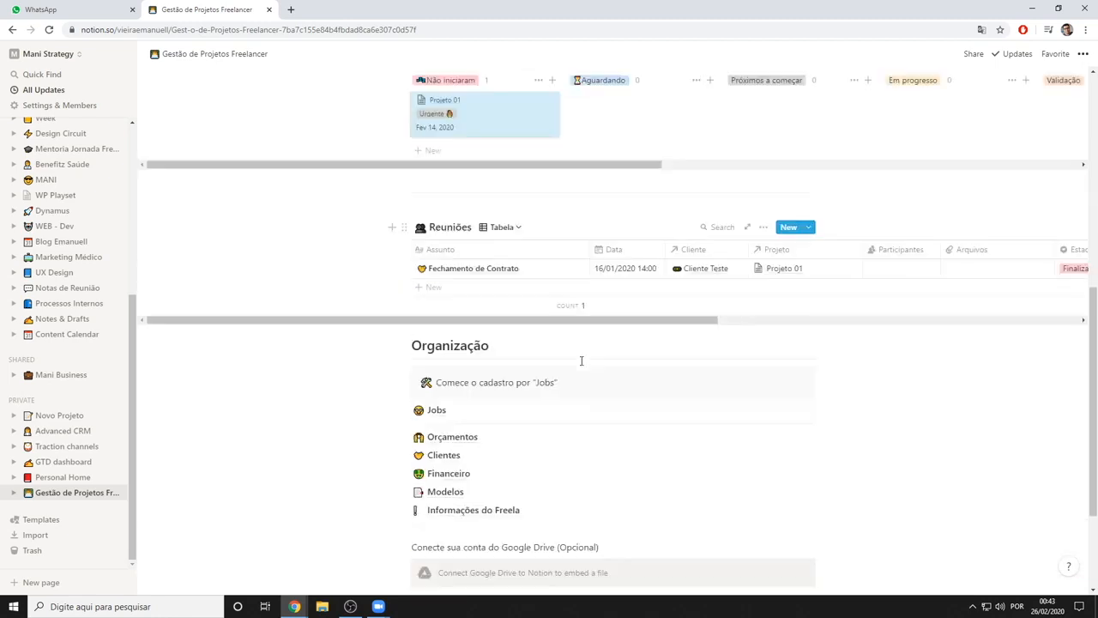
{"action": "scroll", "coordinate": [578, 371], "scroll_direction": "up", "scroll_amount": 3}
{"action": "scroll", "coordinate": [571, 275], "scroll_direction": "up", "scroll_amount": 6}
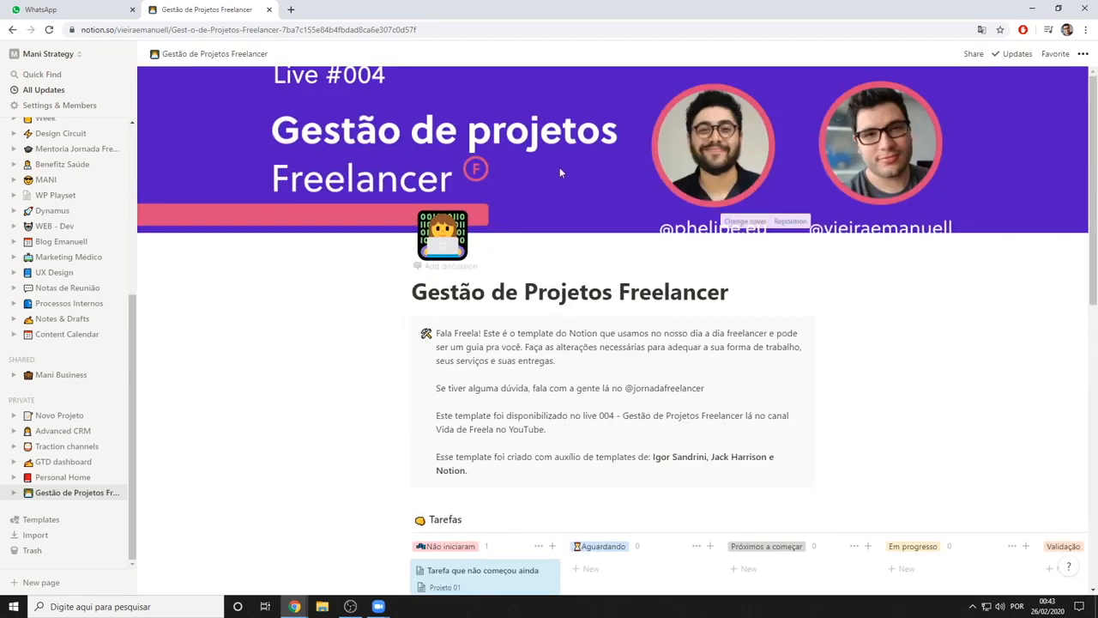
View the gallery of cover options for the Gestão de Projetos Freelancer page and close it without choosing one
{"action": "scroll", "coordinate": [584, 309], "scroll_direction": "down", "scroll_amount": 5}
{"action": "scroll", "coordinate": [609, 311], "scroll_direction": "up", "scroll_amount": 2}
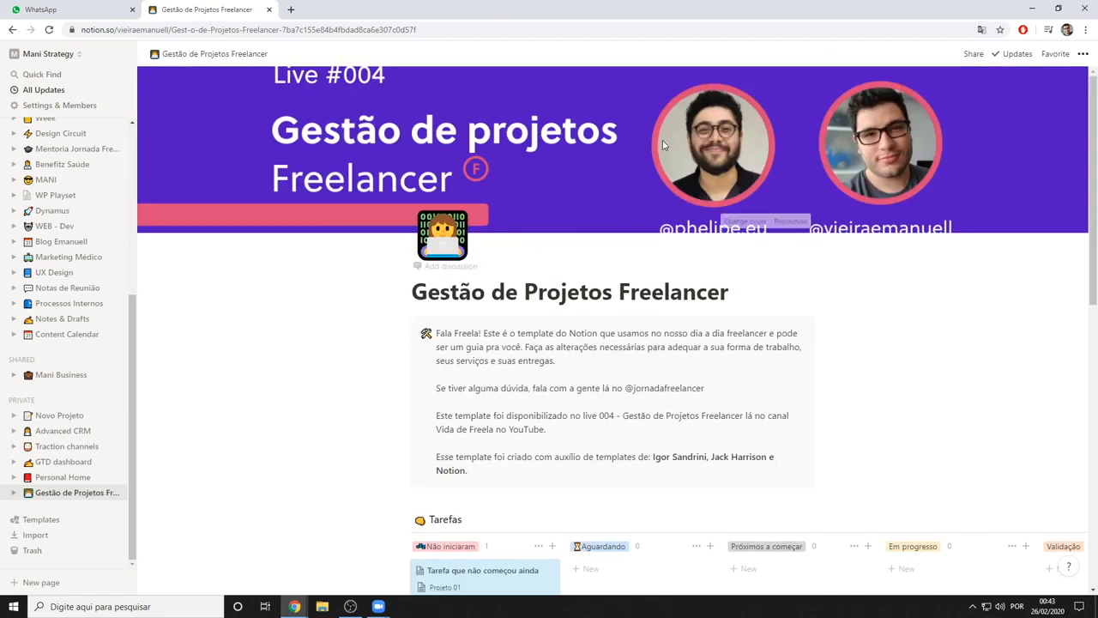
{"action": "left_click", "coordinate": [740, 225]}
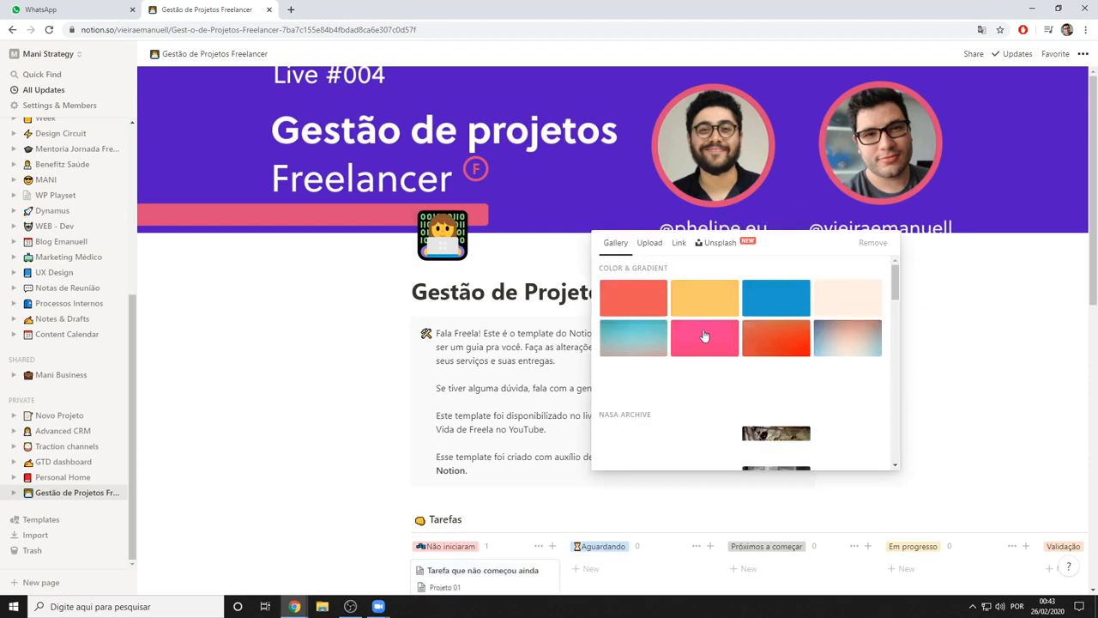
{"action": "left_click", "coordinate": [307, 382]}
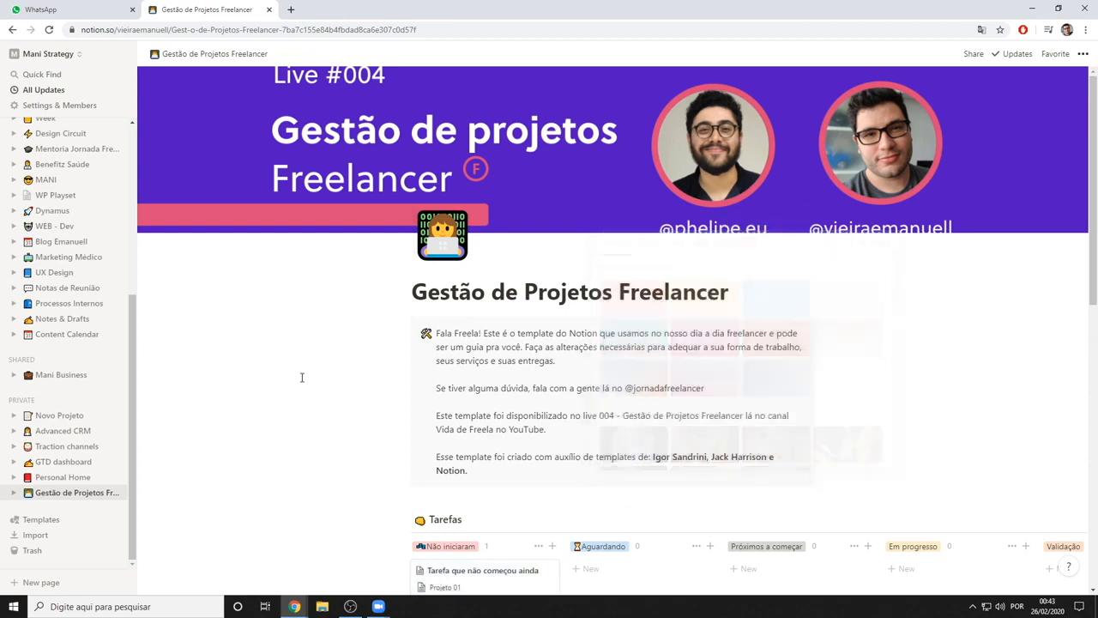
Reopen the Gestão de Projetos Freelancer page and go over its sections down to the Jobs link under Organização
{"action": "scroll", "coordinate": [302, 382], "scroll_direction": "down", "scroll_amount": 3}
{"action": "left_click", "coordinate": [73, 493]}
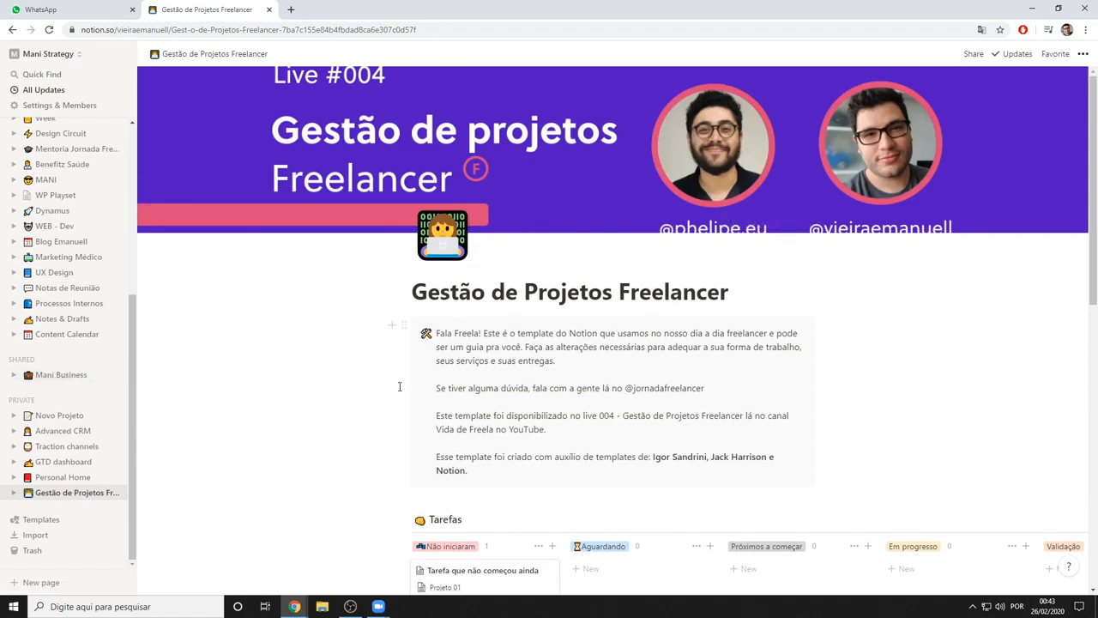
{"action": "scroll", "coordinate": [529, 388], "scroll_direction": "down", "scroll_amount": 5}
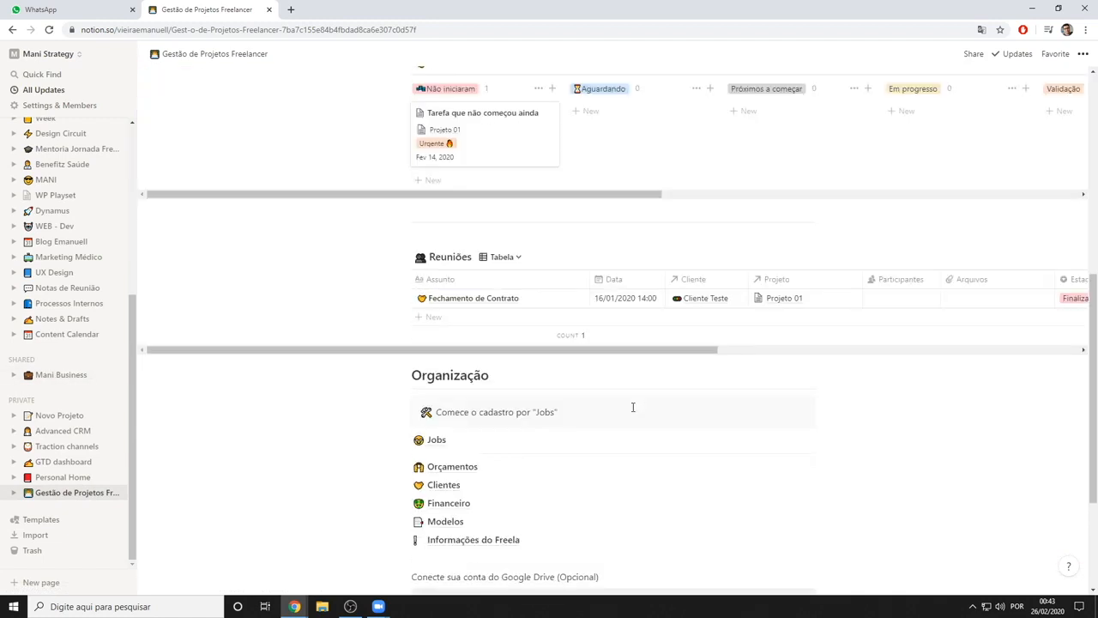
{"action": "scroll", "coordinate": [525, 378], "scroll_direction": "up", "scroll_amount": 2}
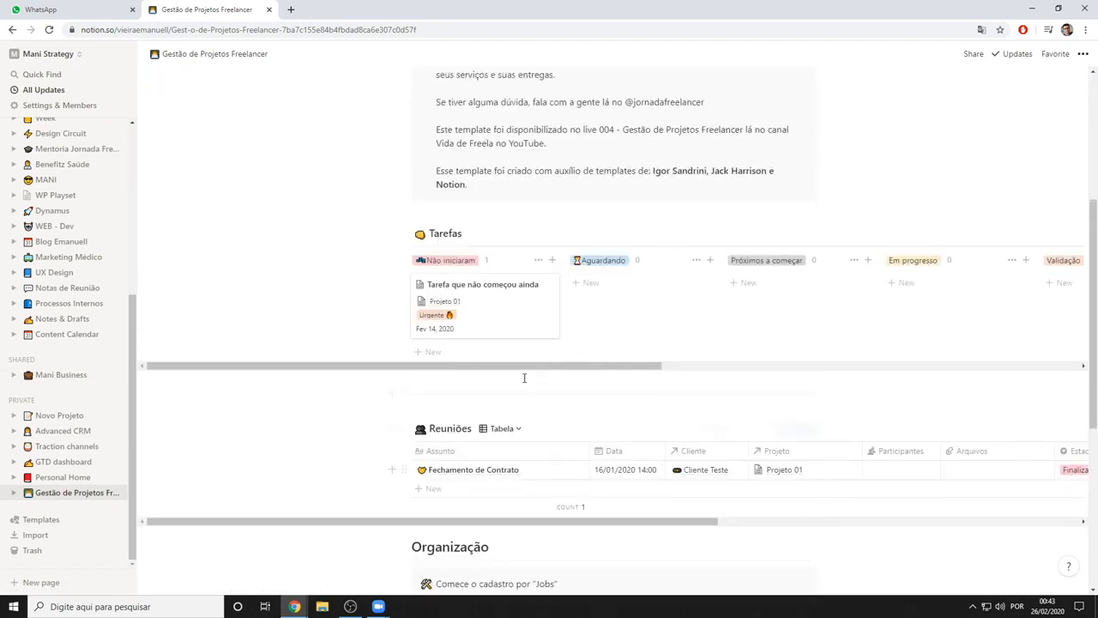
{"action": "left_click", "coordinate": [82, 494]}
{"action": "scroll", "coordinate": [600, 238], "scroll_direction": "up", "scroll_amount": 1}
{"action": "scroll", "coordinate": [618, 248], "scroll_direction": "down", "scroll_amount": 3}
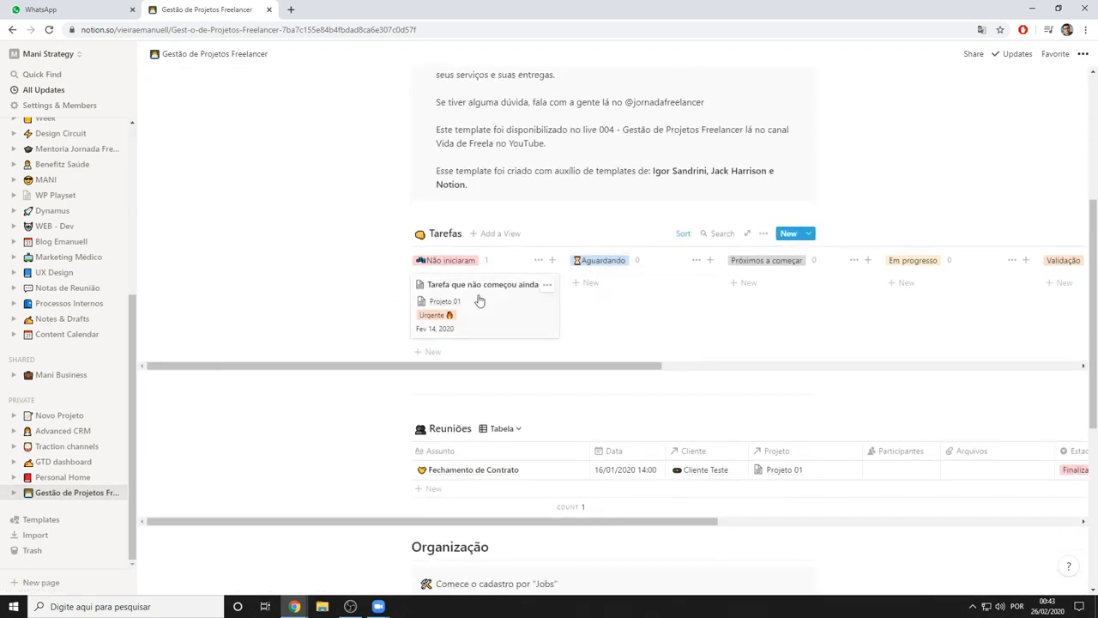
{"action": "scroll", "coordinate": [574, 322], "scroll_direction": "down", "scroll_amount": 1}
{"action": "scroll", "coordinate": [549, 313], "scroll_direction": "down", "scroll_amount": 3}
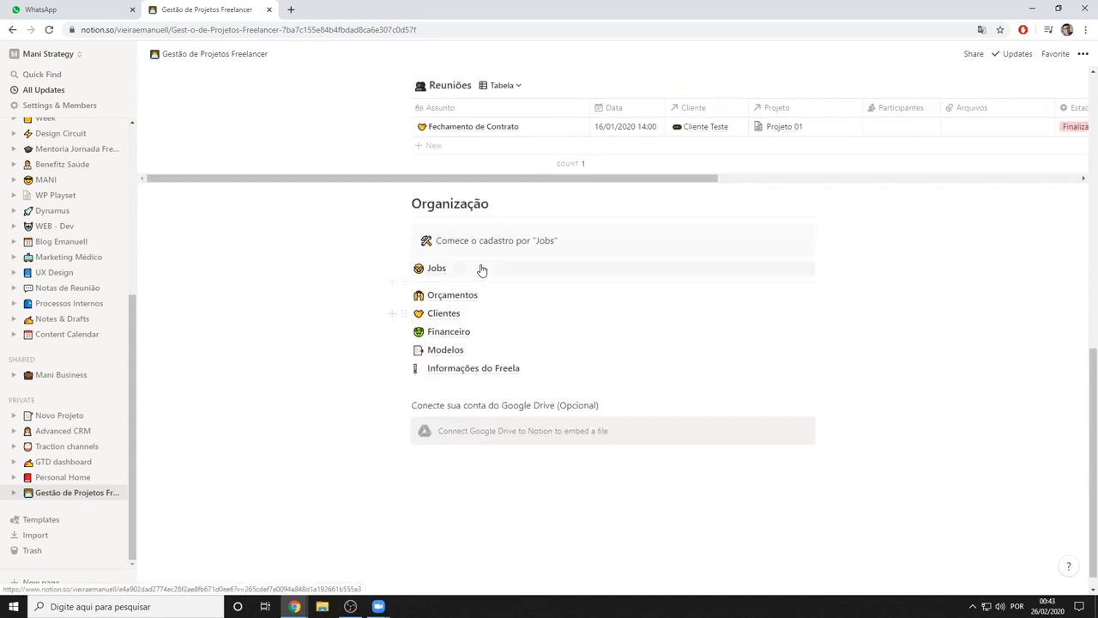
Open the Jobs page from the Organização section
{"action": "scroll", "coordinate": [481, 270], "scroll_direction": "up", "scroll_amount": 1}
{"action": "scroll", "coordinate": [476, 266], "scroll_direction": "up", "scroll_amount": 6}
{"action": "scroll", "coordinate": [469, 269], "scroll_direction": "down", "scroll_amount": 6}
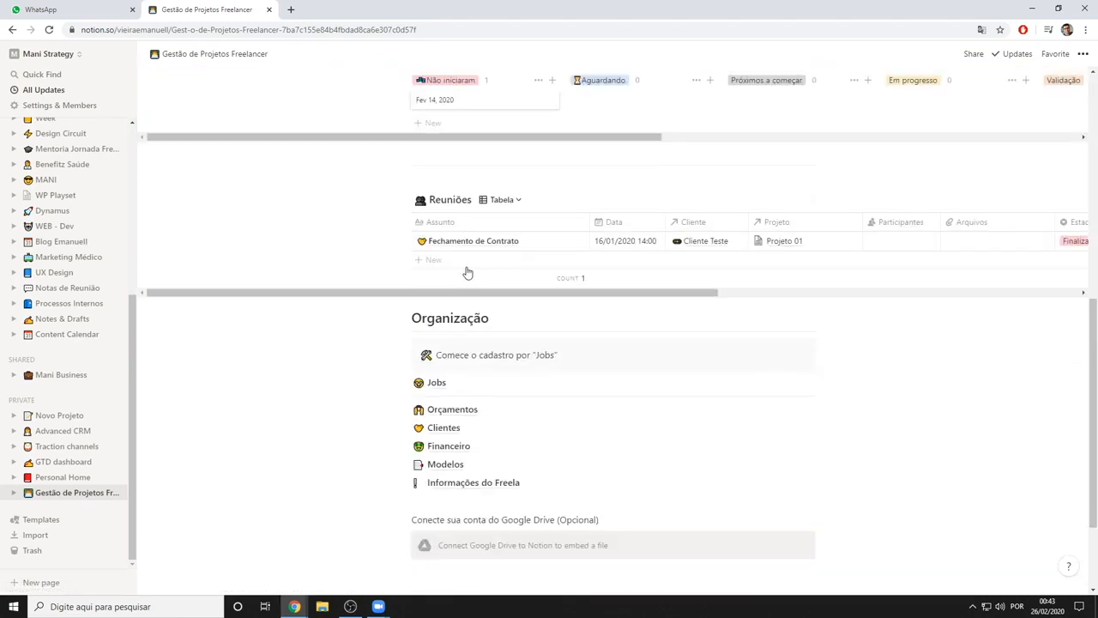
{"action": "scroll", "coordinate": [472, 281], "scroll_direction": "down", "scroll_amount": 1}
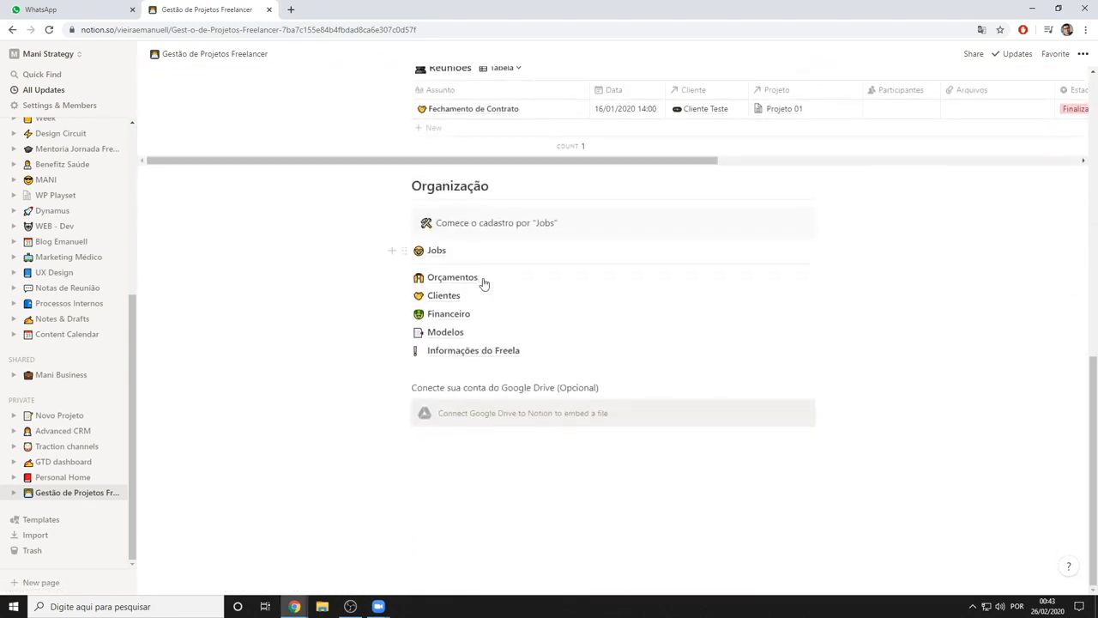
{"action": "left_click", "coordinate": [438, 254]}
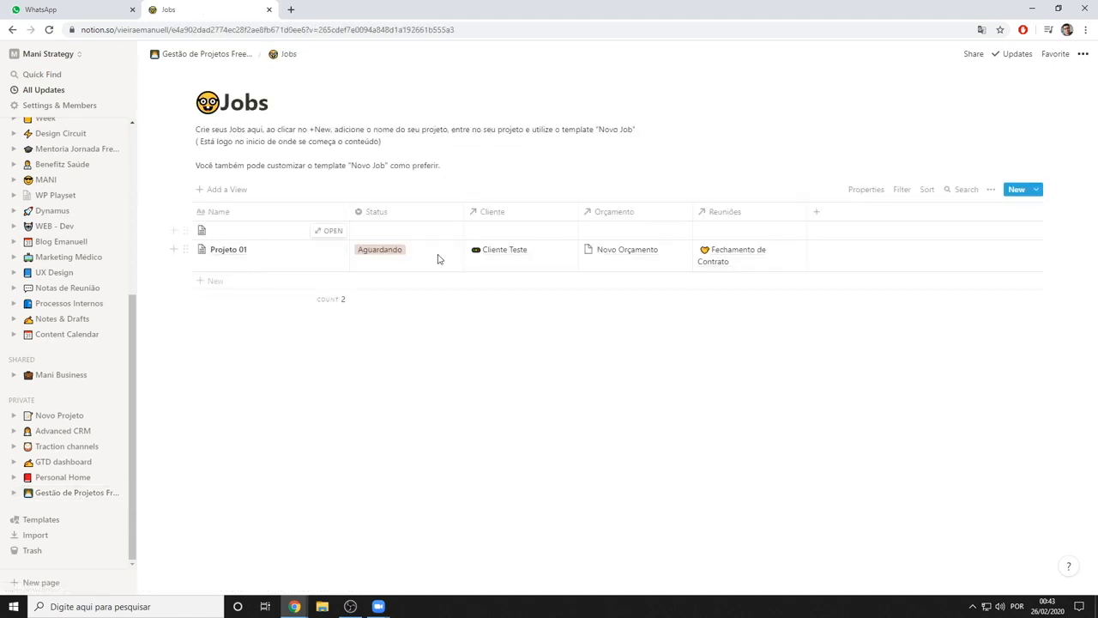
Create a new entry in the Jobs table titled "Novo site do jornadafreelancer.com.br"
{"action": "left_click", "coordinate": [1017, 190]}
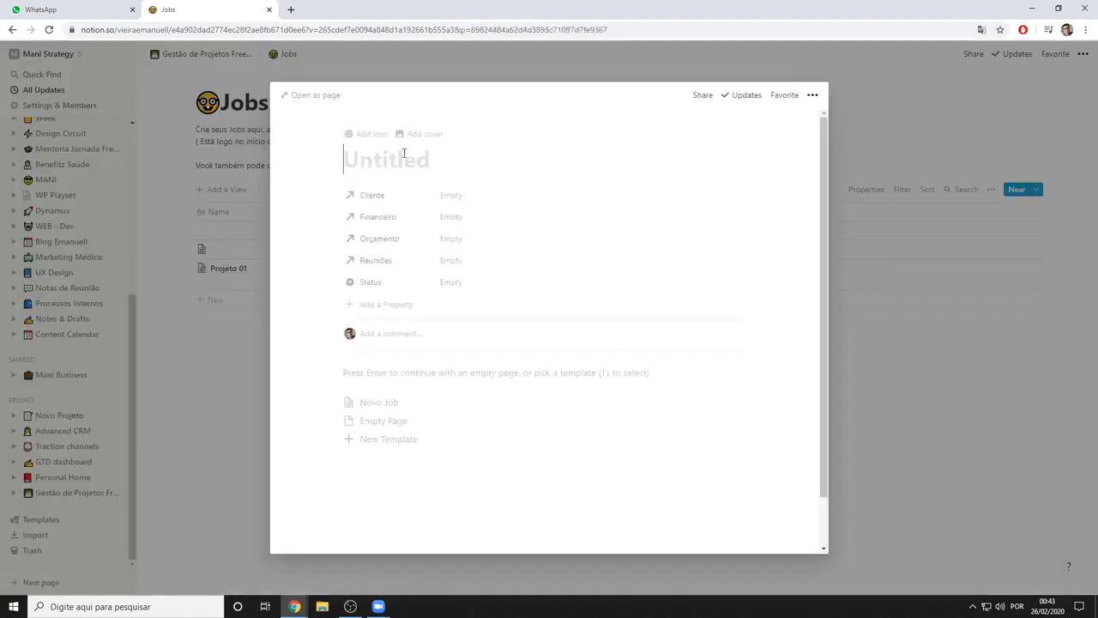
{"action": "type", "text": "Red"}
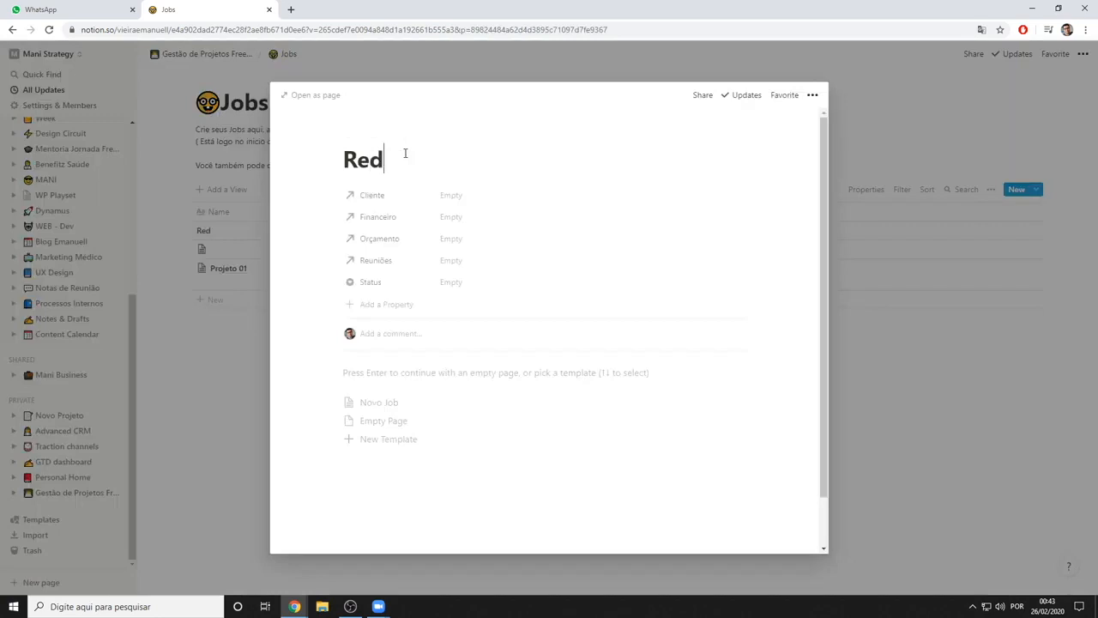
{"action": "type", "text": "es"}
{"action": "key", "text": "BackSpace"}
{"action": "key", "text": "BackSpace"}
{"action": "key", "text": "BackSpace"}
{"action": "key", "text": "BackSpace"}
{"action": "key", "text": "BackSpace"}
{"action": "type", "text": "Novo site "}
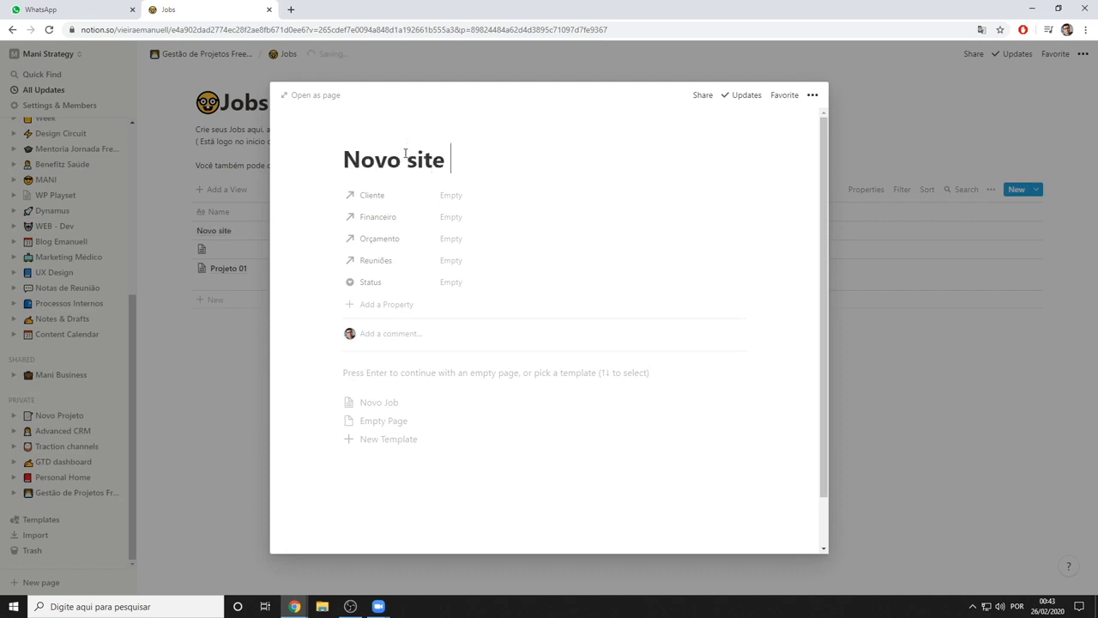
{"action": "type", "text": "do jornada"}
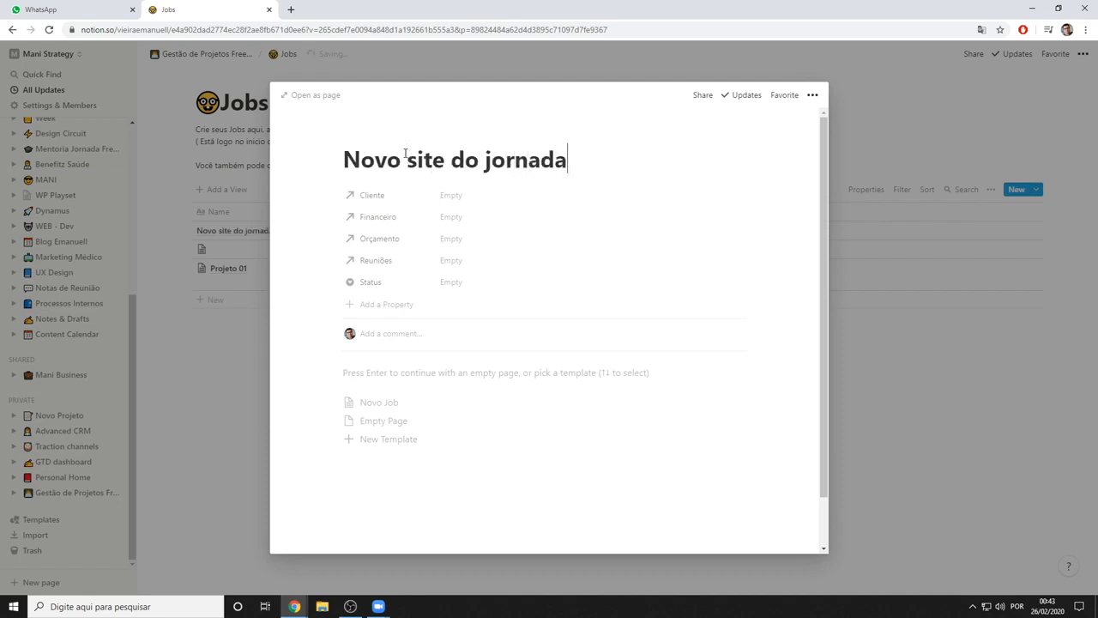
{"action": "type", "text": "freelancer.com.br"}
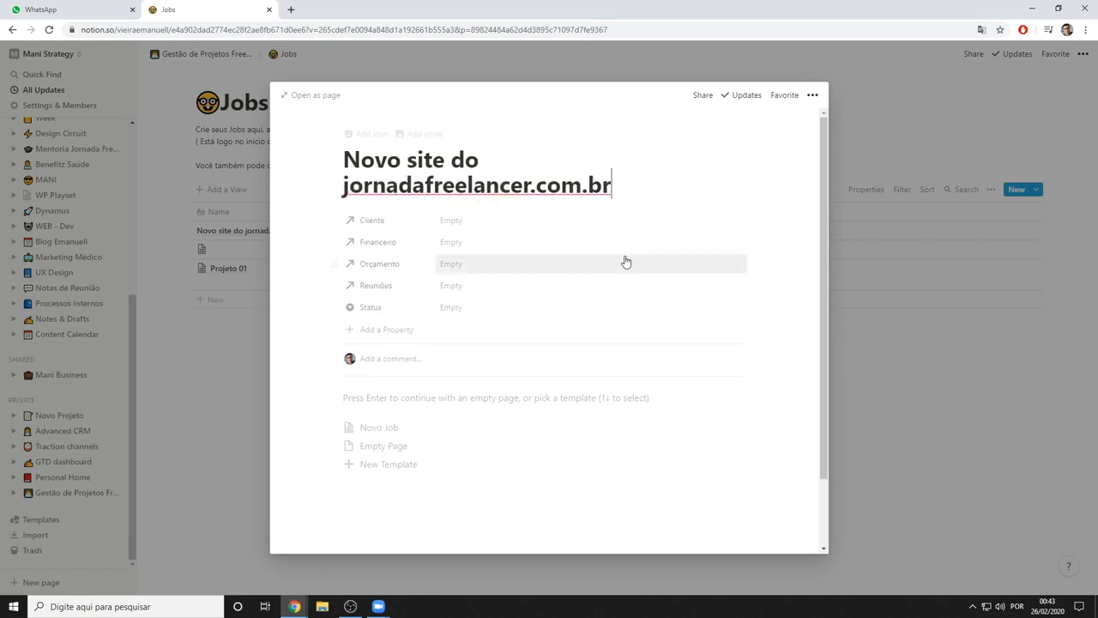
Create a client page named "Teste de Cliente" through the job's Cliente property and link it to the job
{"action": "left_click", "coordinate": [495, 219]}
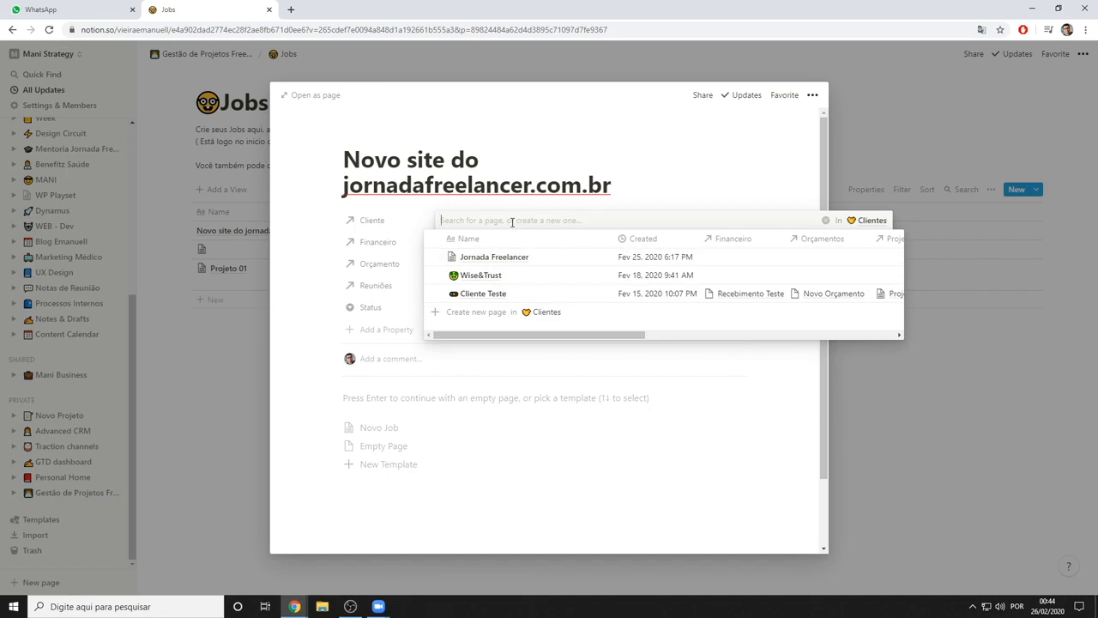
{"action": "type", "text": "Teste de Cliente"}
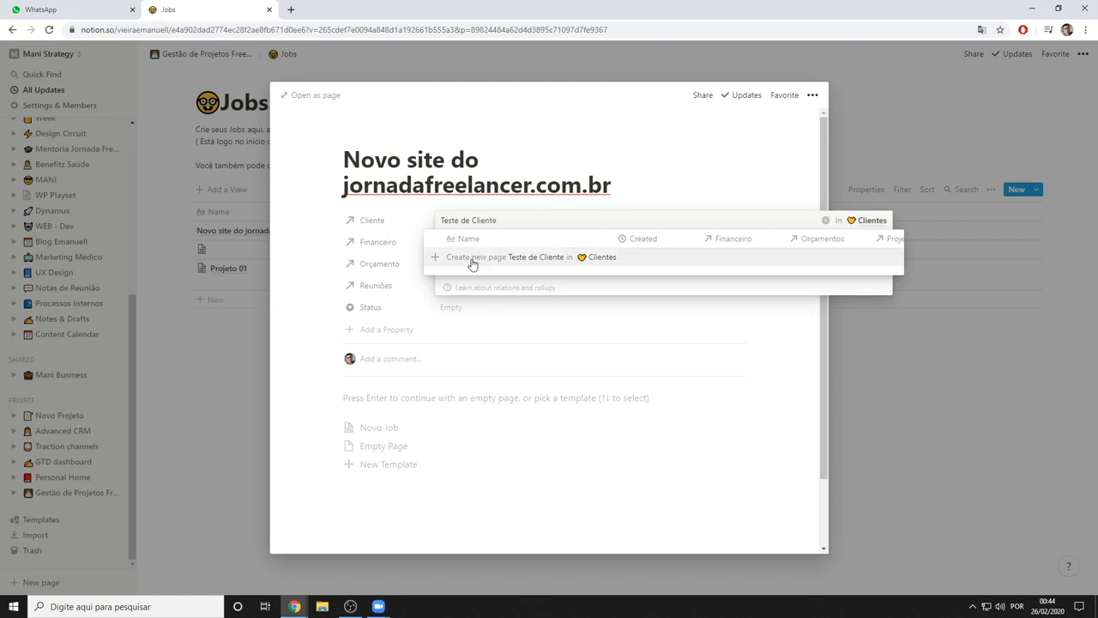
{"action": "left_click", "coordinate": [551, 262]}
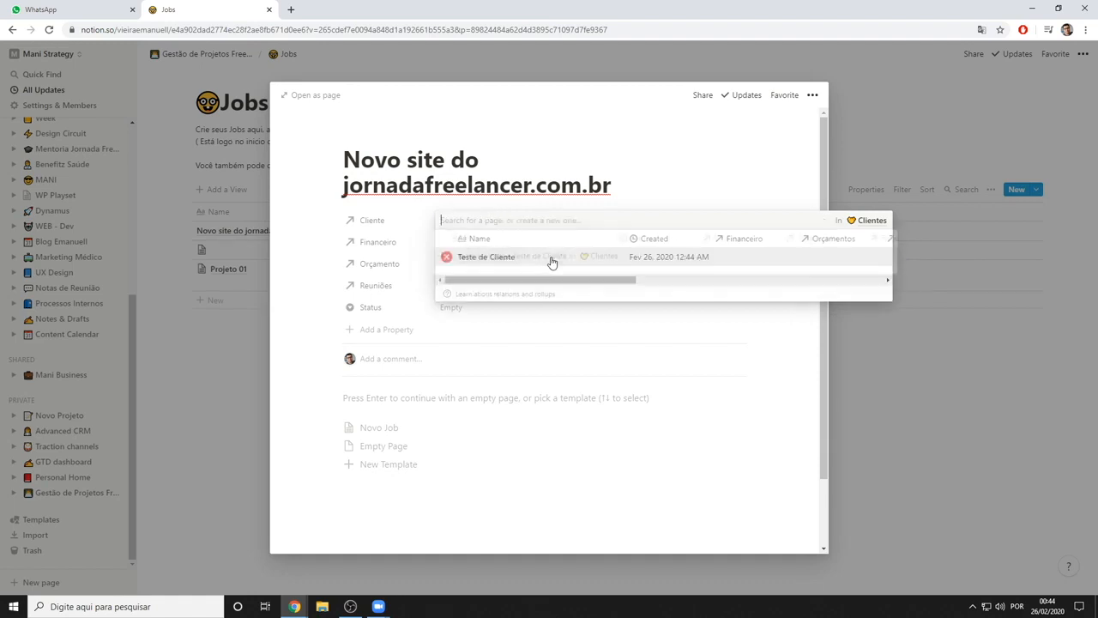
{"action": "left_click", "coordinate": [529, 342]}
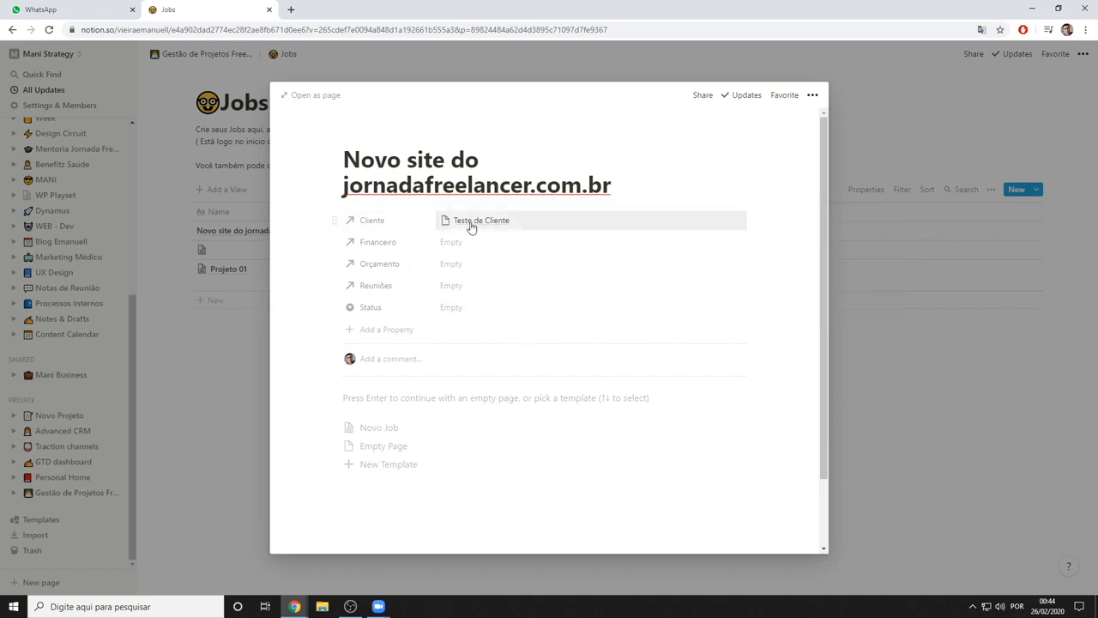
View the linkable entries of the job's Financeiro, Orçamento and Reuniões properties without choosing any
{"action": "scroll", "coordinate": [506, 236], "scroll_direction": "down", "scroll_amount": 1}
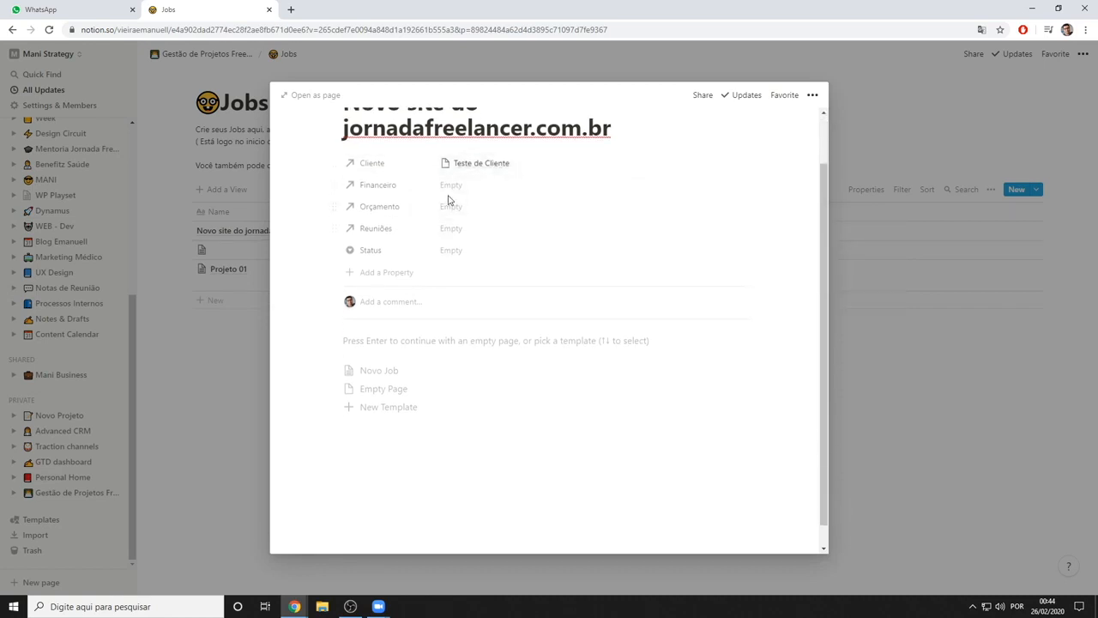
{"action": "left_click", "coordinate": [455, 191]}
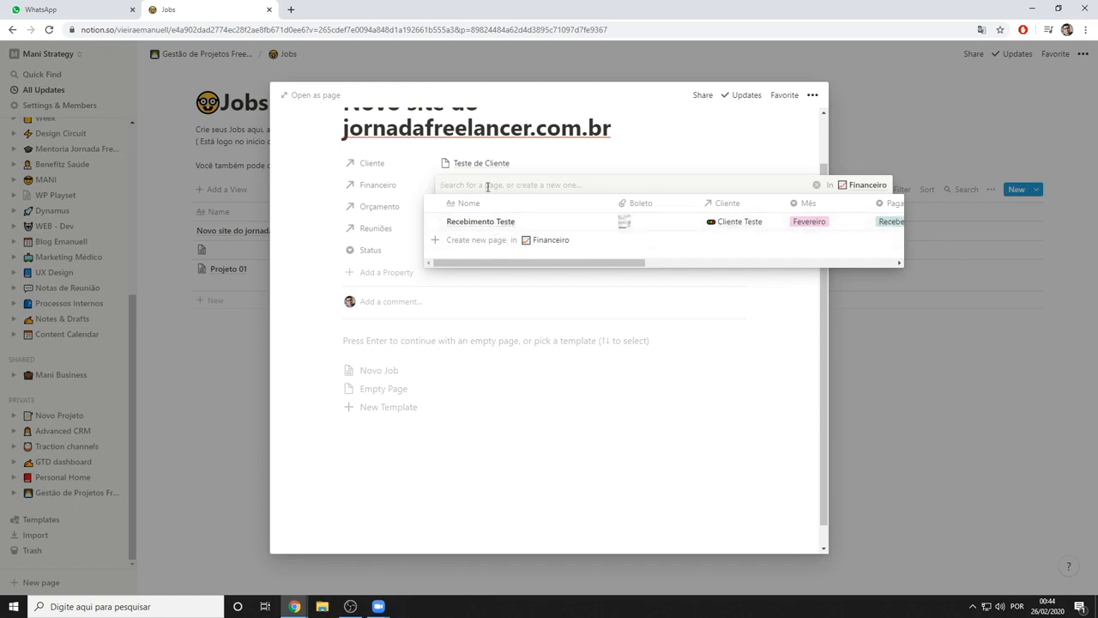
{"action": "left_click", "coordinate": [326, 225]}
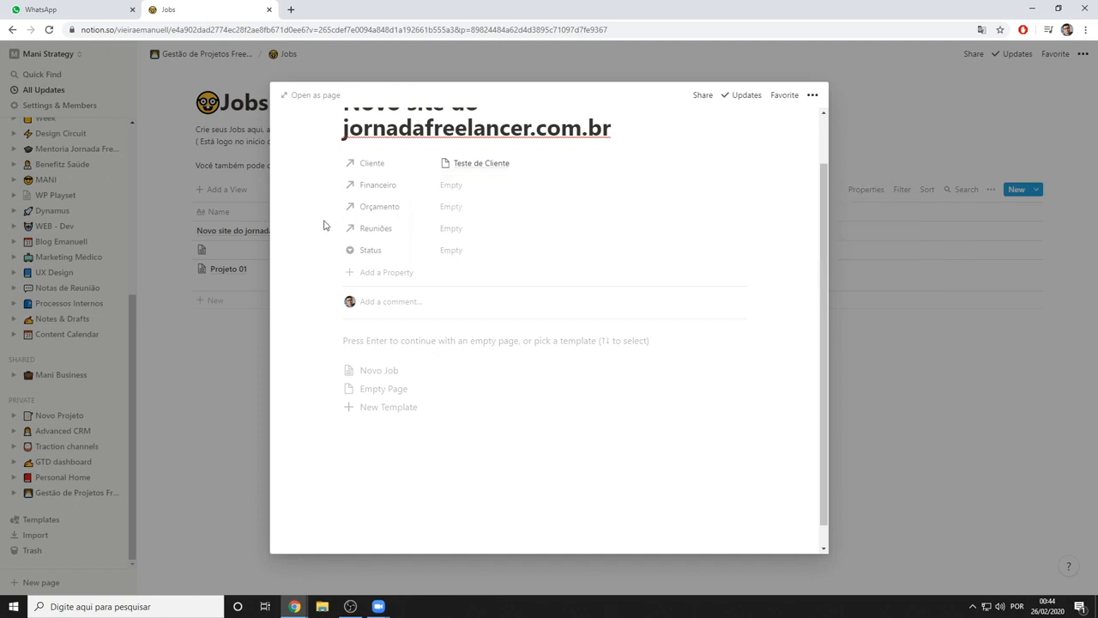
{"action": "left_click", "coordinate": [456, 211]}
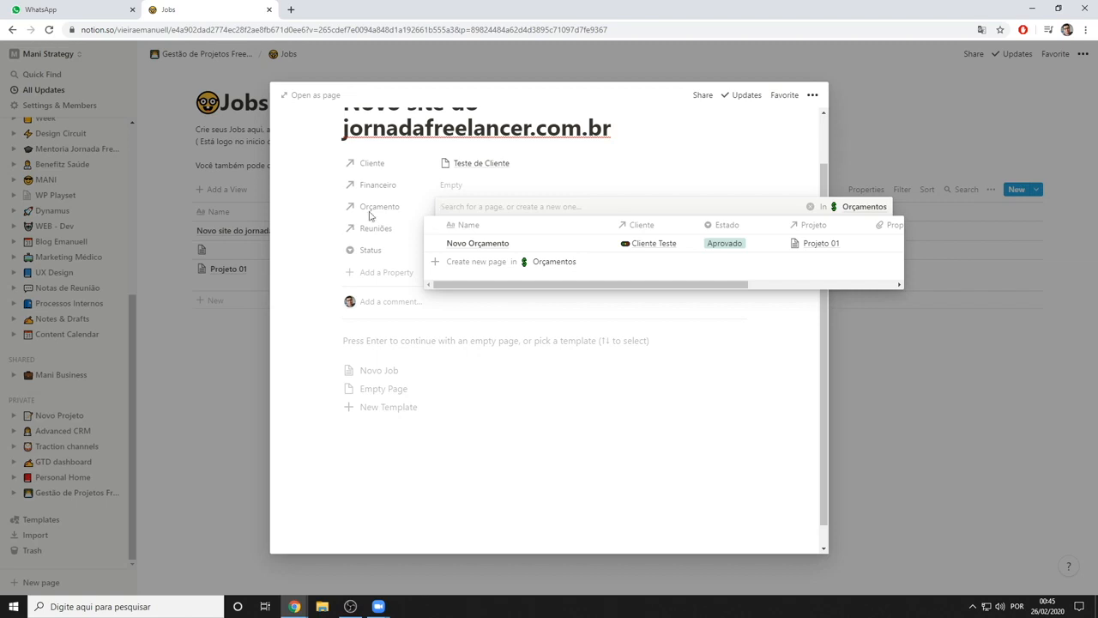
{"action": "left_click", "coordinate": [326, 220]}
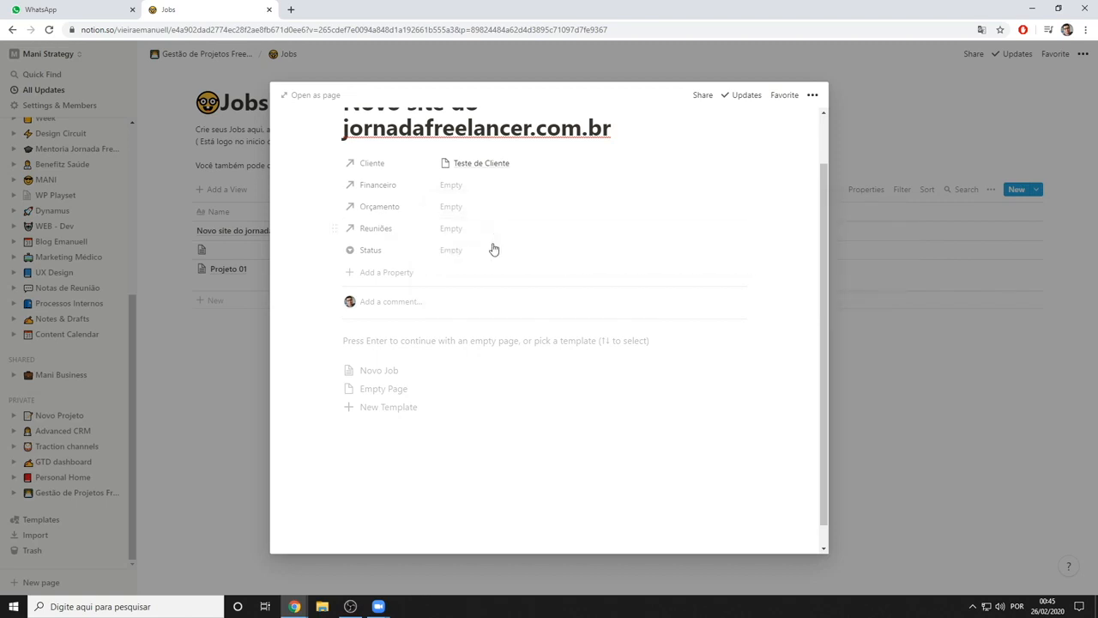
{"action": "scroll", "coordinate": [471, 203], "scroll_direction": "up", "scroll_amount": 2}
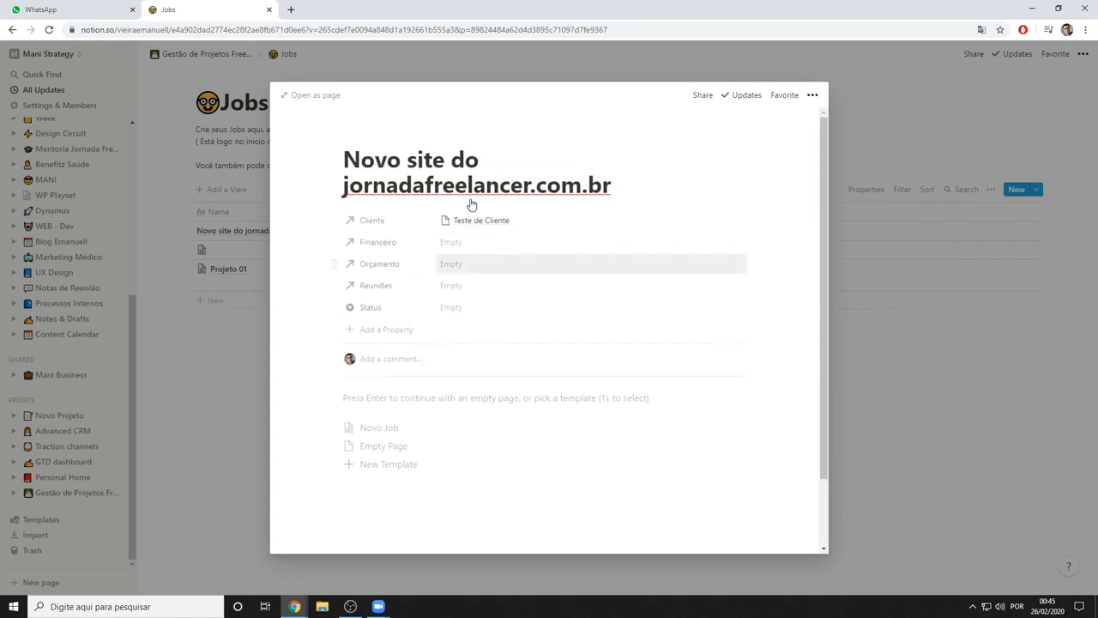
{"action": "scroll", "coordinate": [507, 278], "scroll_direction": "down", "scroll_amount": 1}
{"action": "scroll", "coordinate": [507, 278], "scroll_direction": "up", "scroll_amount": 1}
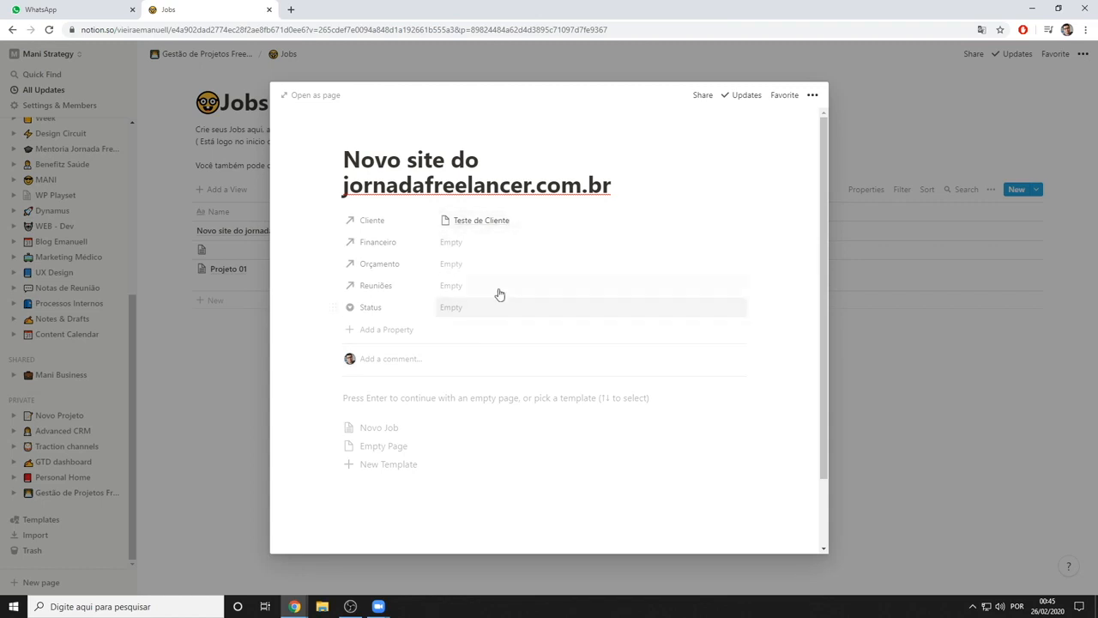
{"action": "left_click", "coordinate": [462, 288]}
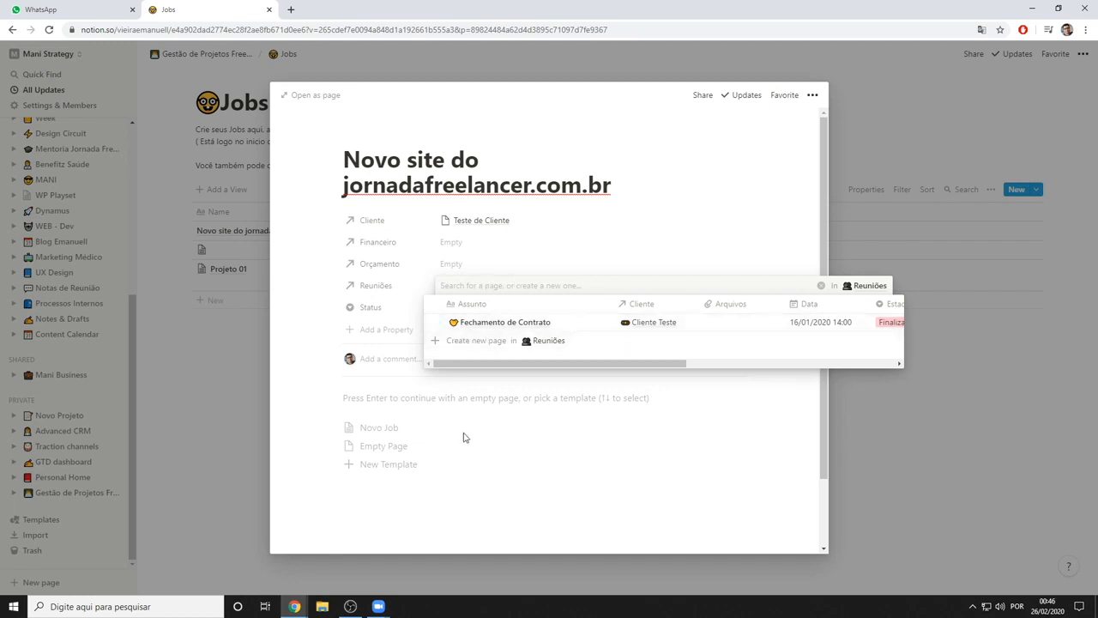
{"action": "left_click", "coordinate": [493, 392]}
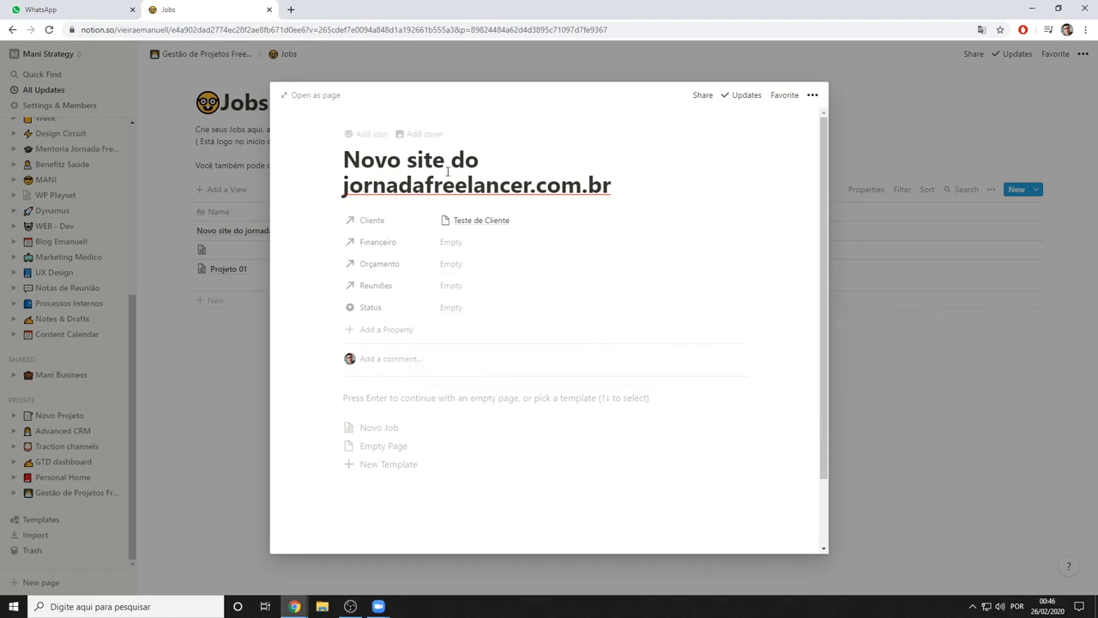
Apply the Novo Job template to the new job page, look over its sections and undo it
{"action": "left_click", "coordinate": [391, 437]}
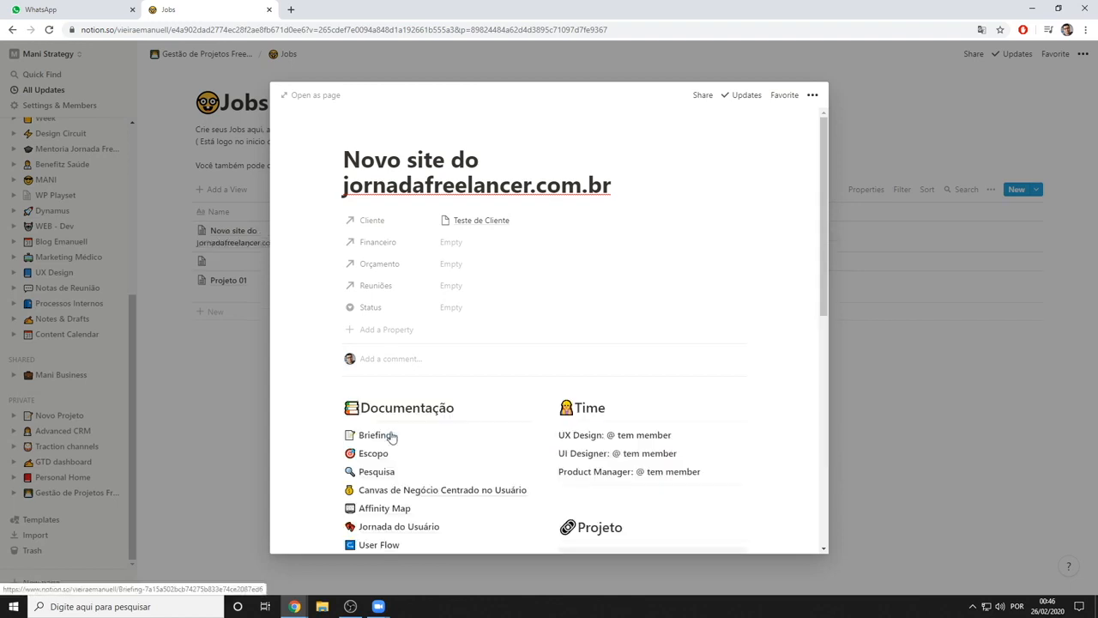
{"action": "scroll", "coordinate": [473, 424], "scroll_direction": "down", "scroll_amount": 3}
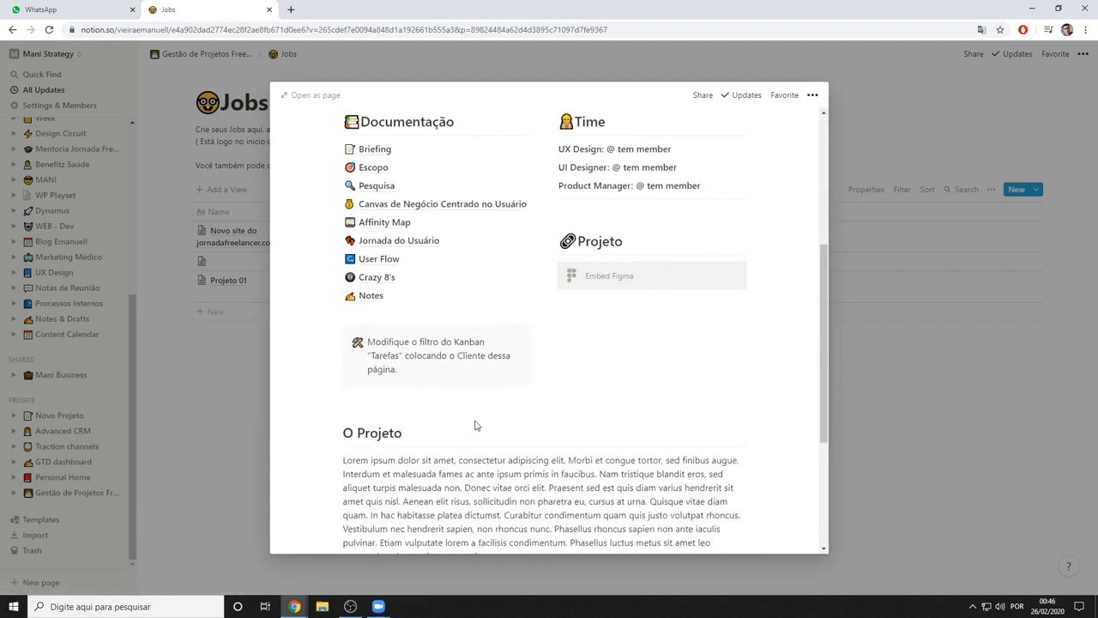
{"action": "scroll", "coordinate": [475, 424], "scroll_direction": "up", "scroll_amount": 3}
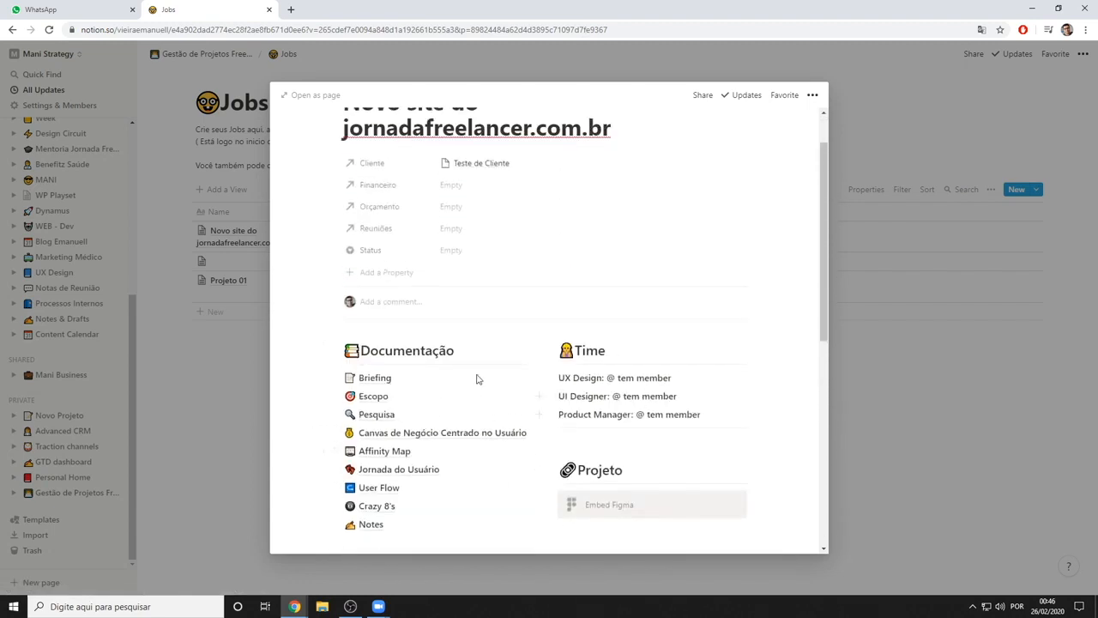
{"action": "scroll", "coordinate": [515, 416], "scroll_direction": "up", "scroll_amount": 1}
{"action": "left_click", "coordinate": [473, 400]}
{"action": "key", "text": "ctrl+z"}
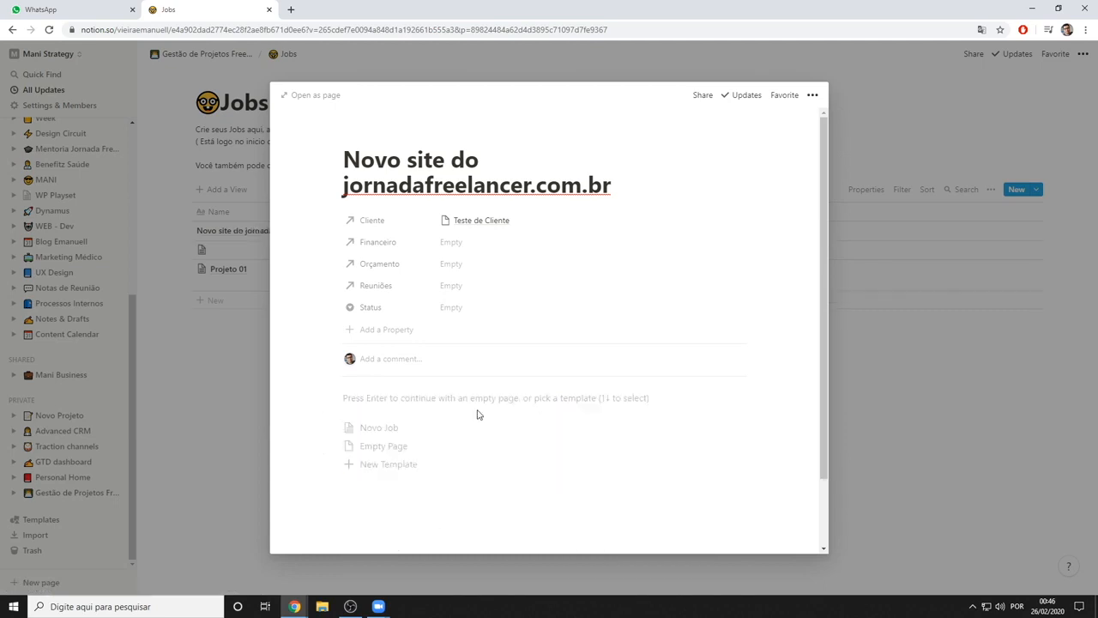
Apply the Novo Job template again and go over its Documentação, Time and Projeto sections
{"action": "left_click", "coordinate": [489, 429]}
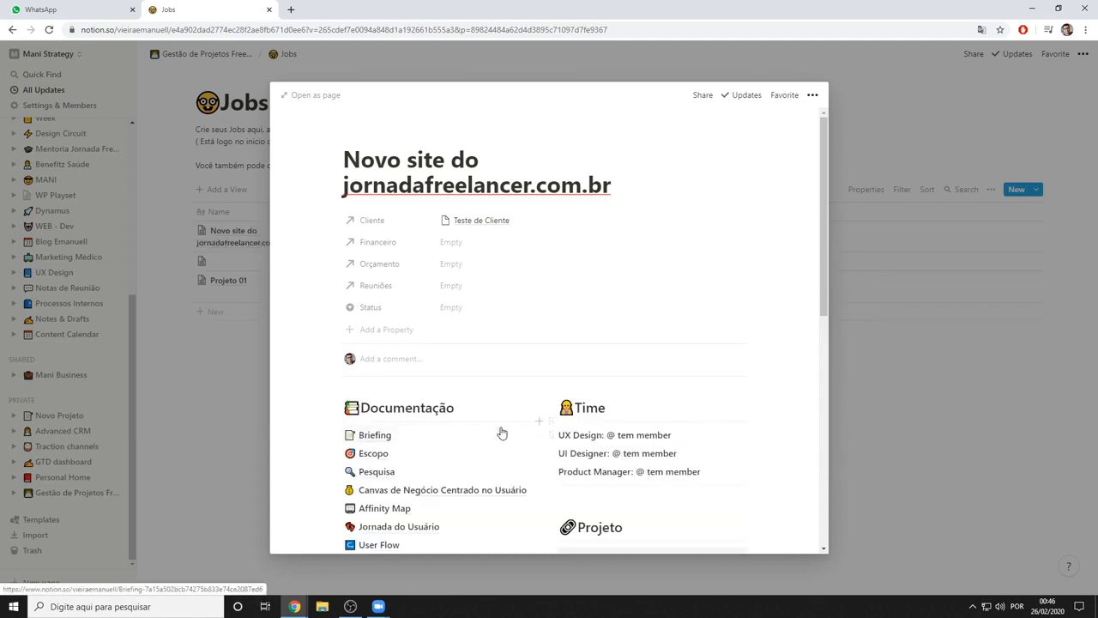
{"action": "scroll", "coordinate": [487, 385], "scroll_direction": "down", "scroll_amount": 1}
{"action": "scroll", "coordinate": [464, 283], "scroll_direction": "down", "scroll_amount": 5}
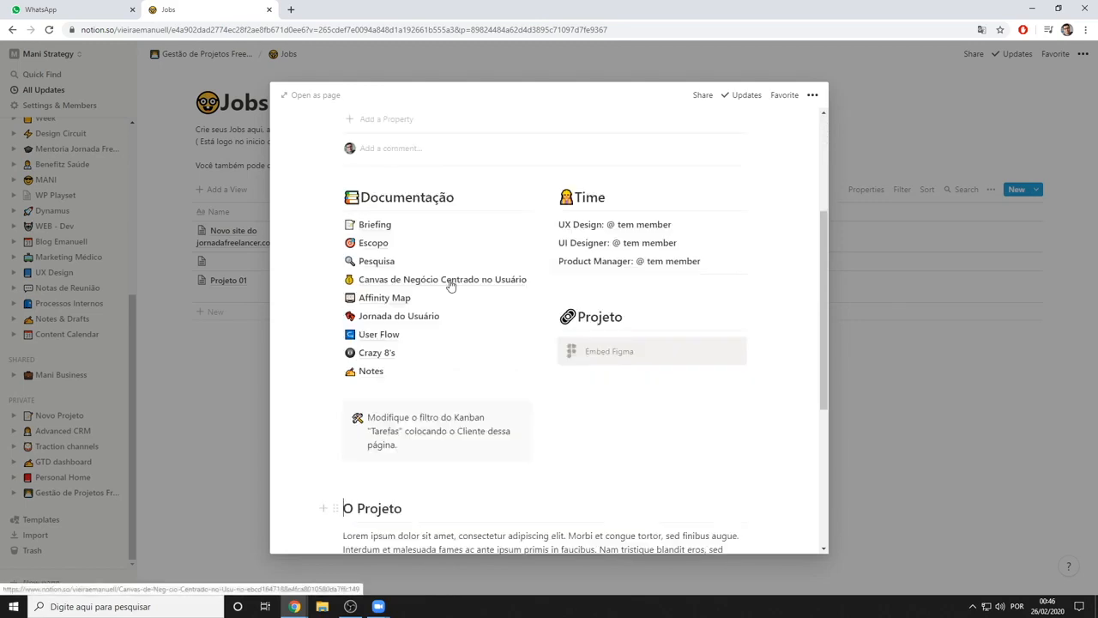
{"action": "scroll", "coordinate": [500, 429], "scroll_direction": "up", "scroll_amount": 4}
{"action": "scroll", "coordinate": [498, 447], "scroll_direction": "up", "scroll_amount": 4}
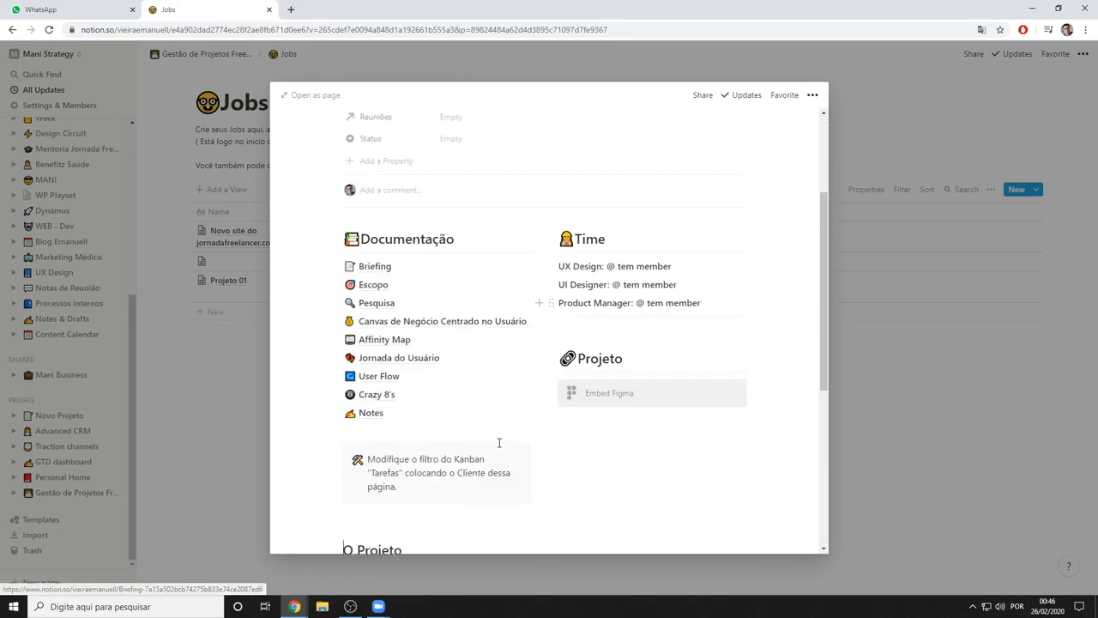
{"action": "scroll", "coordinate": [446, 412], "scroll_direction": "up", "scroll_amount": 3}
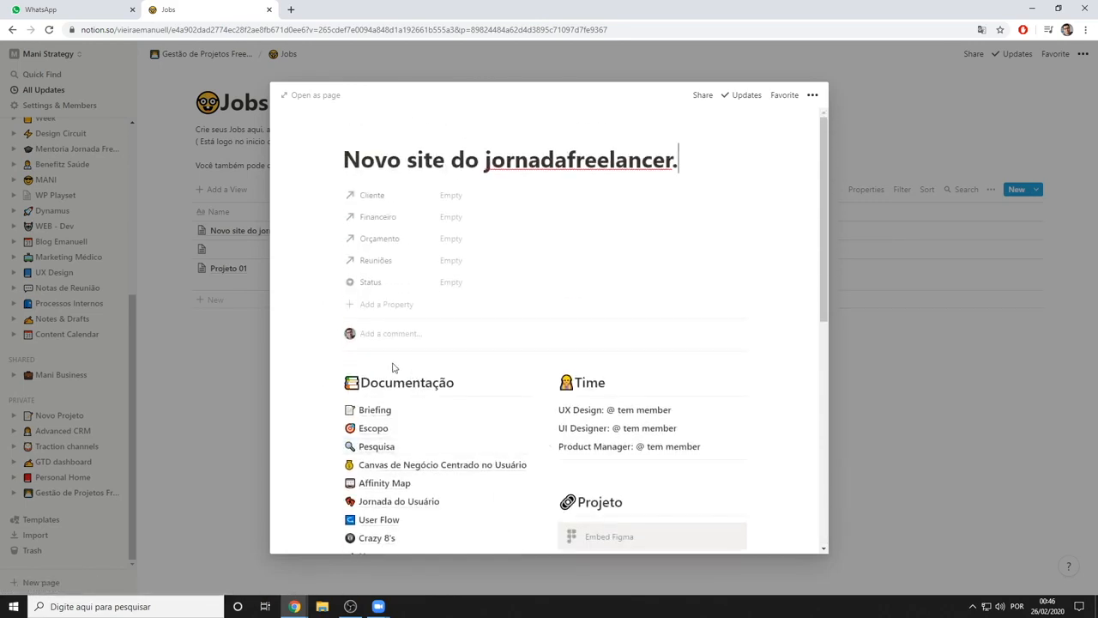
Delete all the template content from the body of the job page
{"action": "left_click_drag", "start_coordinate": [368, 376], "coordinate": [740, 530]}
{"action": "key", "text": "Delete"}
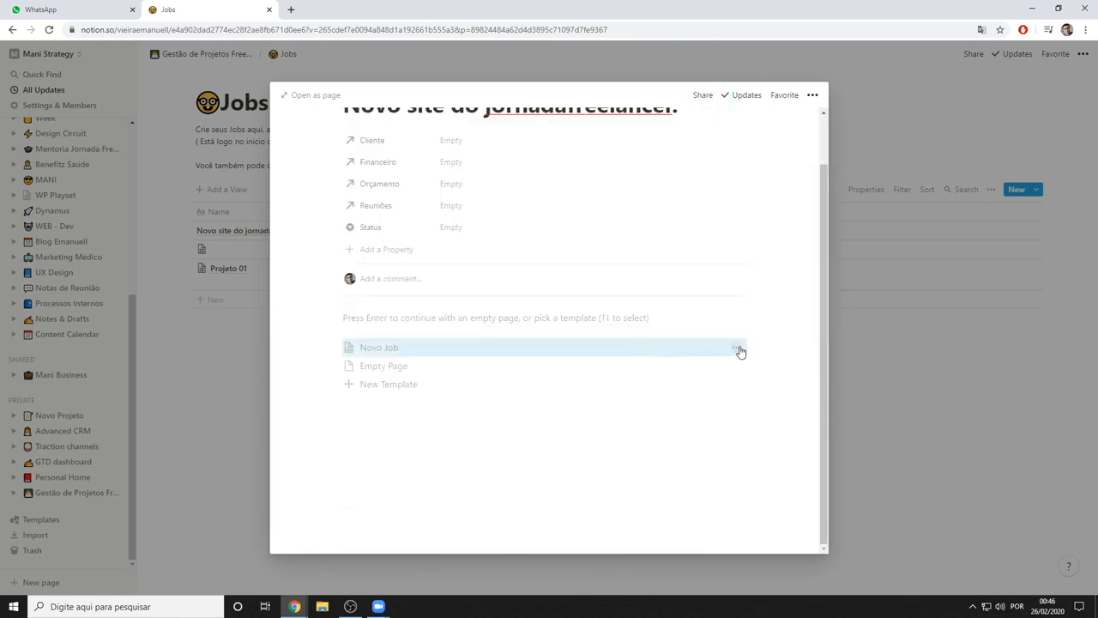
{"action": "scroll", "coordinate": [524, 360], "scroll_direction": "up", "scroll_amount": 1}
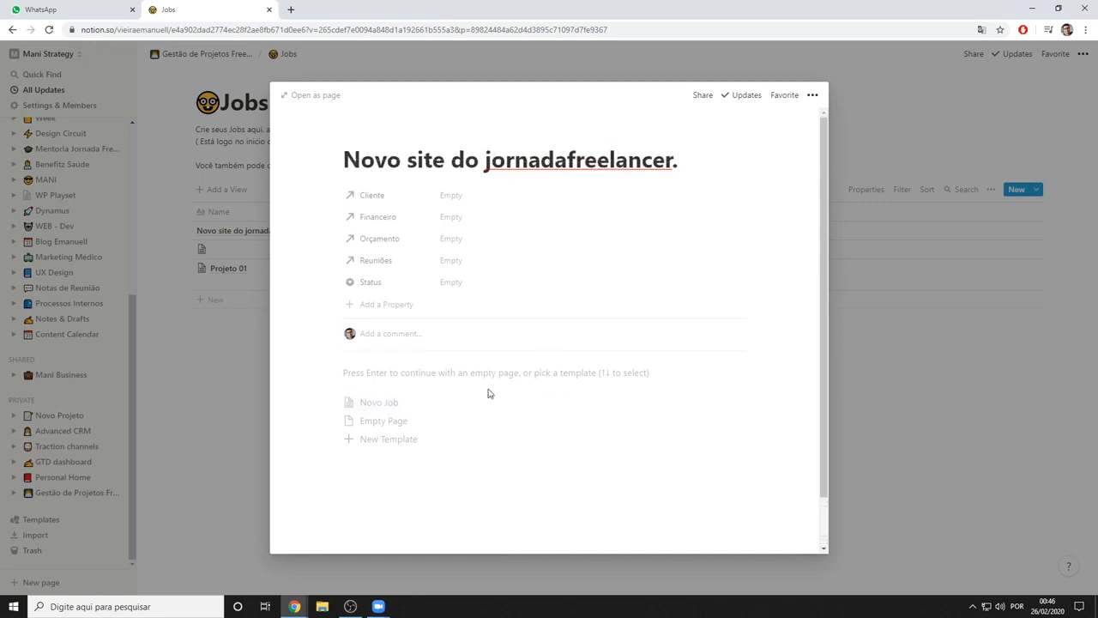
Open the Novo Job template for editing and delete its callout about modifying the Tarefas Kanban filter
{"action": "left_click", "coordinate": [737, 403]}
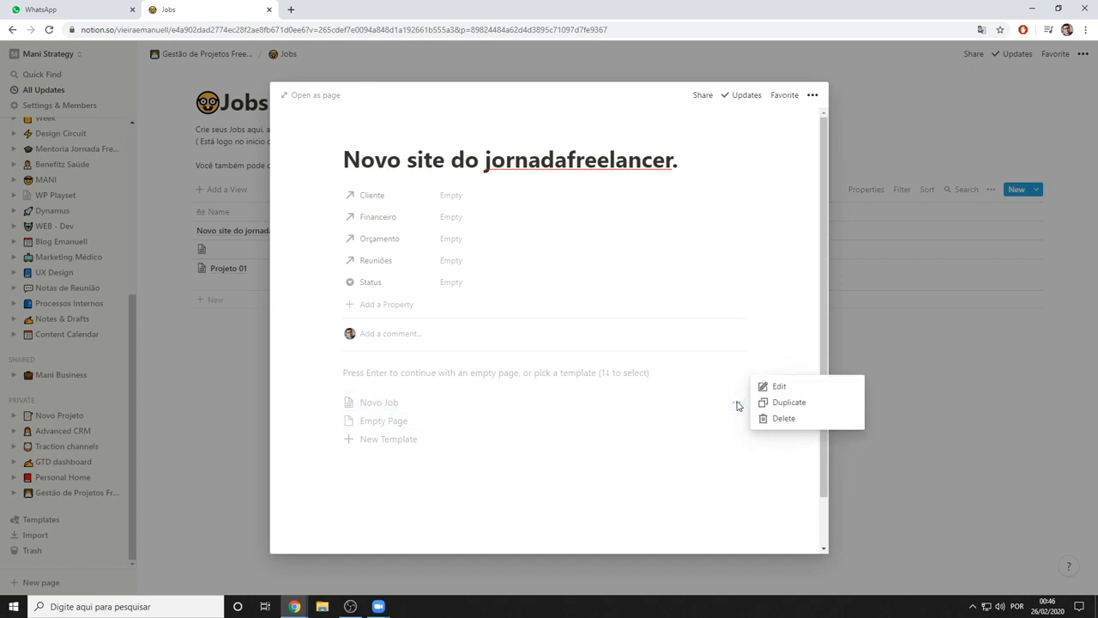
{"action": "left_click", "coordinate": [788, 388]}
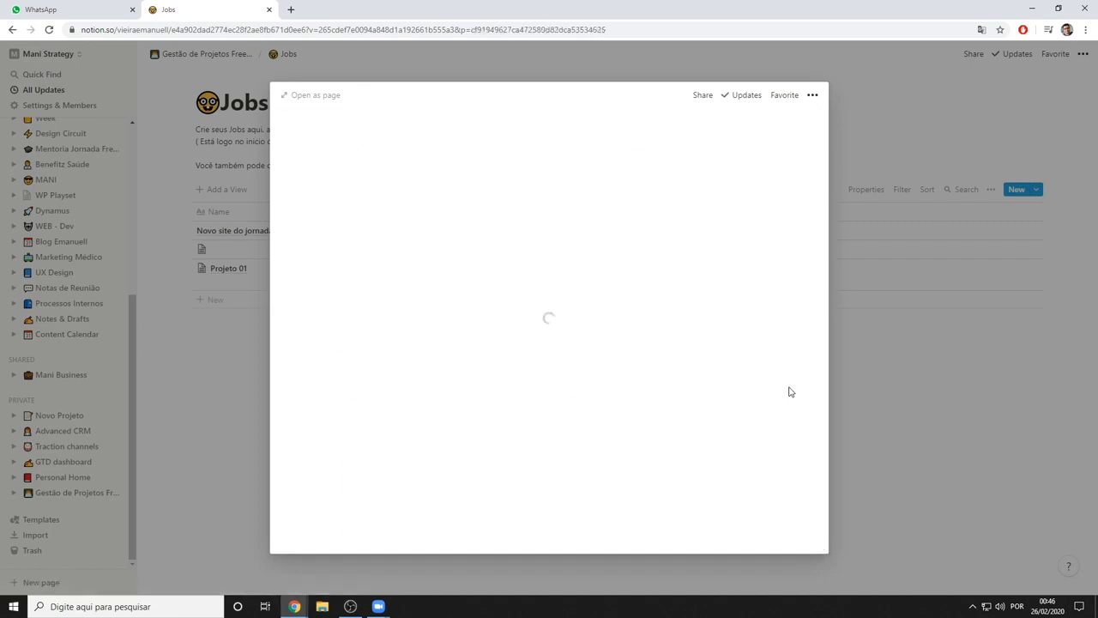
{"action": "scroll", "coordinate": [562, 333], "scroll_direction": "down", "scroll_amount": 2}
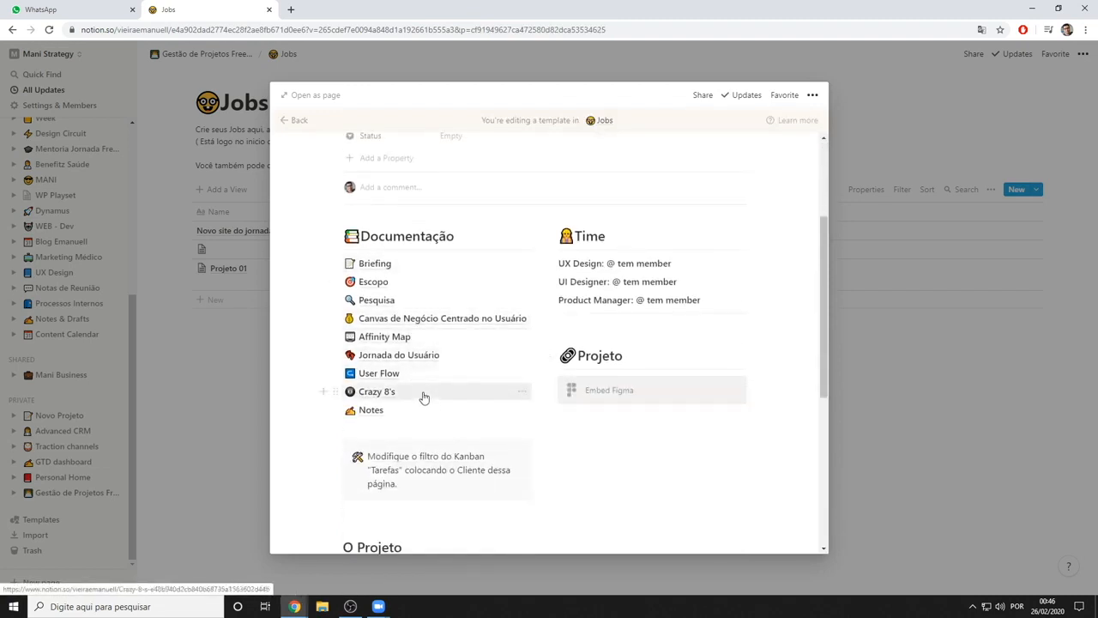
{"action": "left_click", "coordinate": [523, 396]}
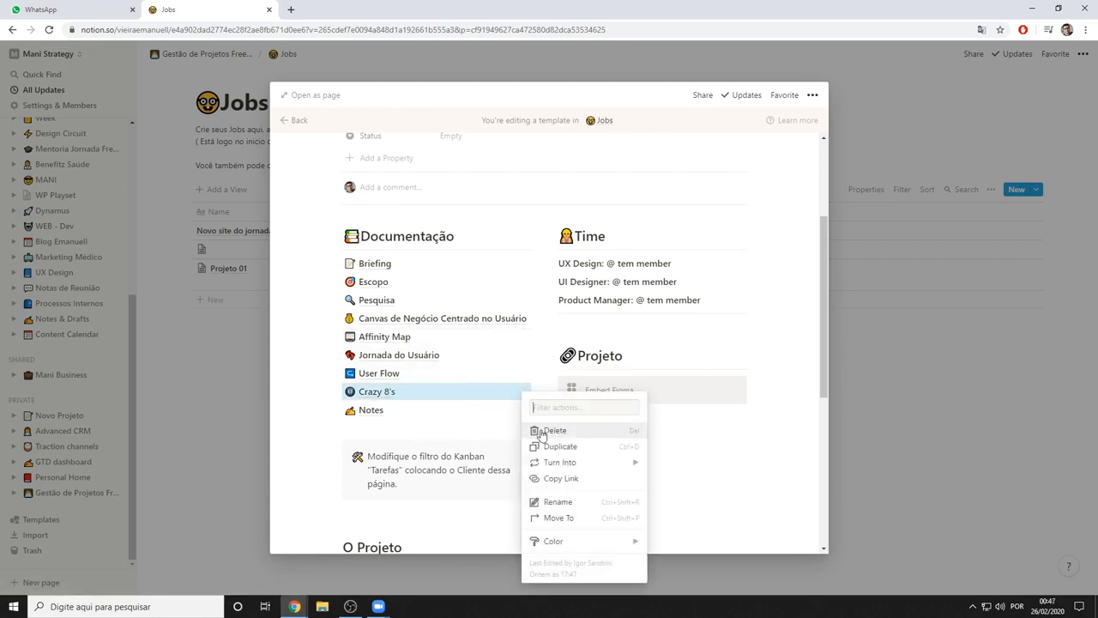
{"action": "key", "text": "Escape"}
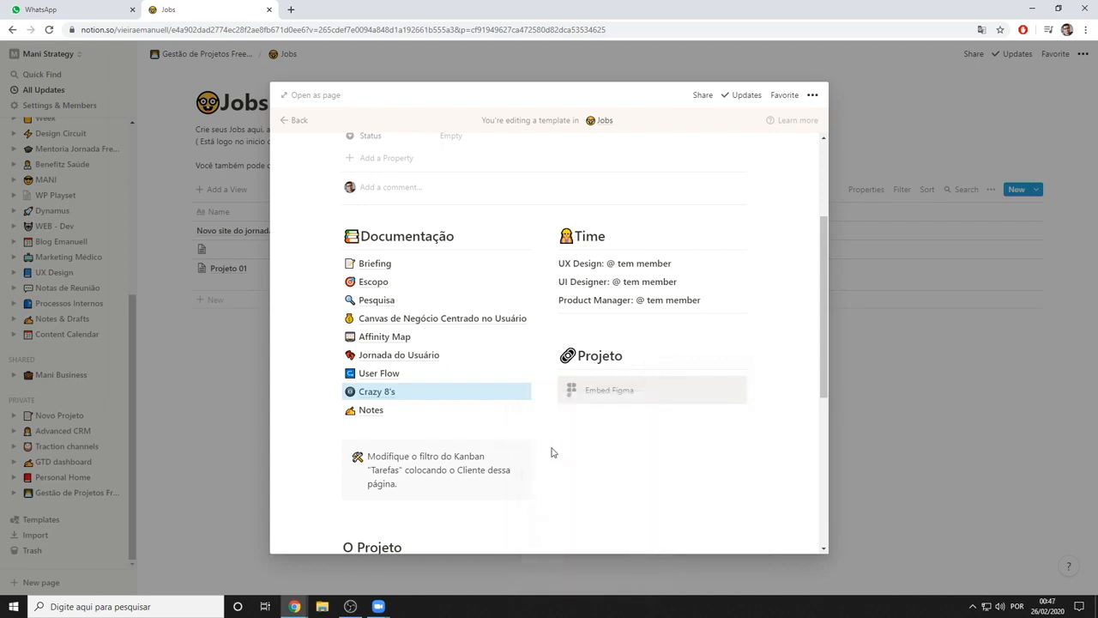
{"action": "left_click", "coordinate": [336, 446]}
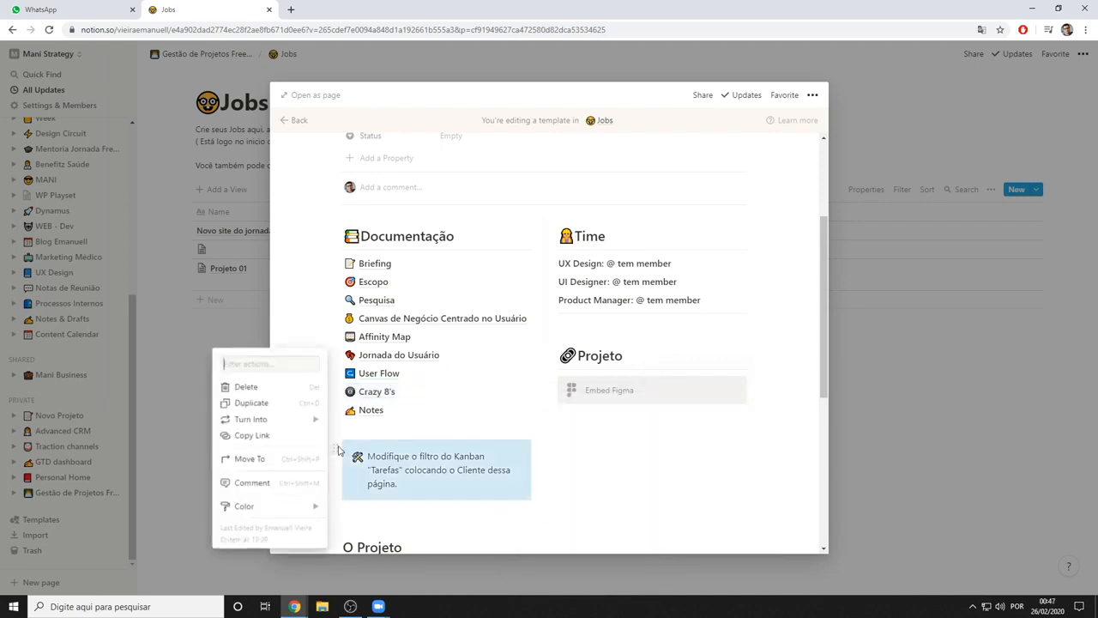
{"action": "left_click", "coordinate": [263, 390]}
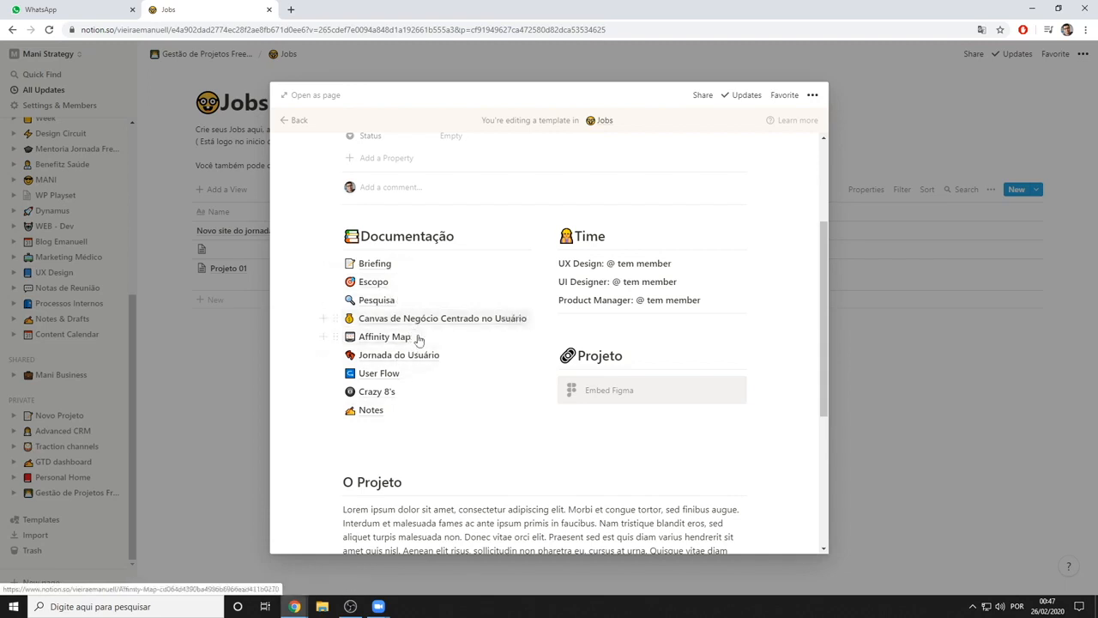
Look over the template's properties and its Documentação, Time, Projeto and O Projeto sections
{"action": "scroll", "coordinate": [449, 412], "scroll_direction": "down", "scroll_amount": 1}
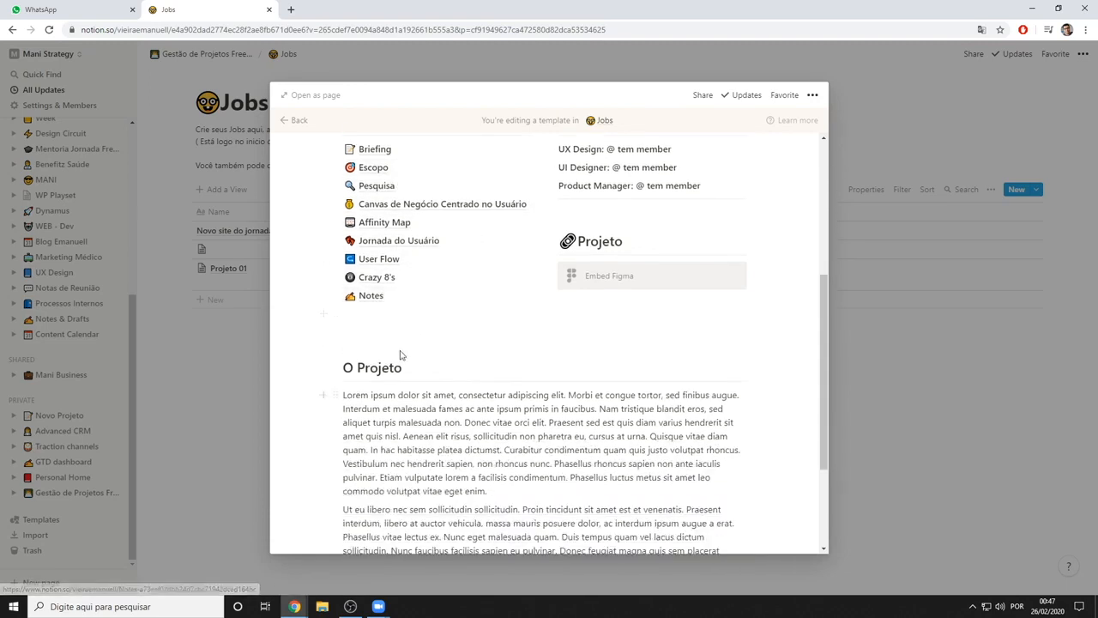
{"action": "scroll", "coordinate": [446, 403], "scroll_direction": "down", "scroll_amount": 1}
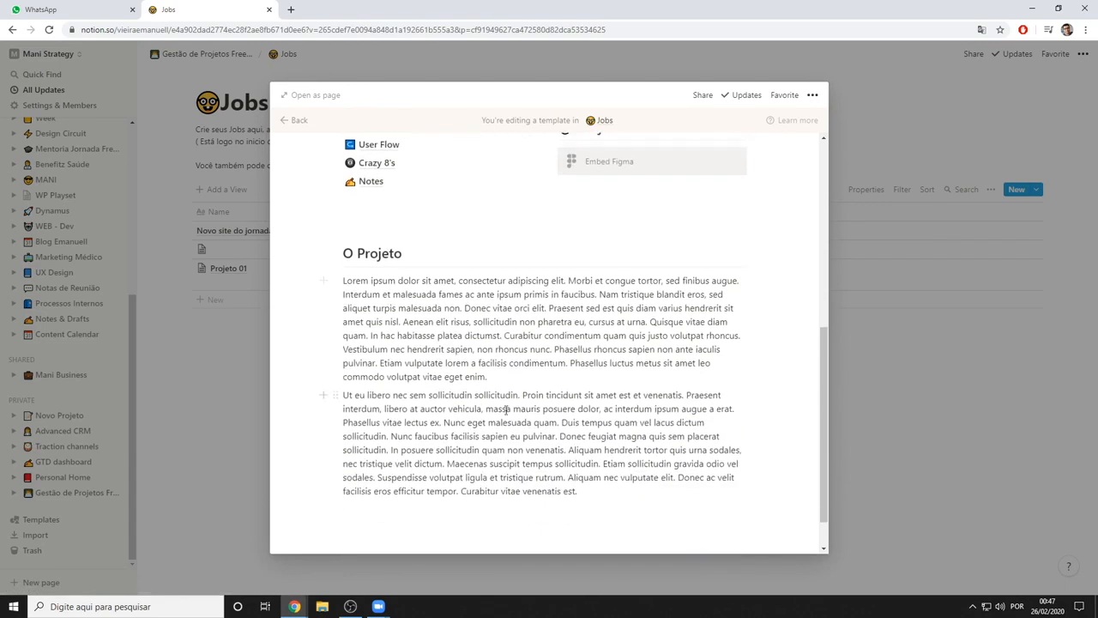
{"action": "scroll", "coordinate": [506, 409], "scroll_direction": "up", "scroll_amount": 4}
{"action": "scroll", "coordinate": [513, 397], "scroll_direction": "down", "scroll_amount": 1}
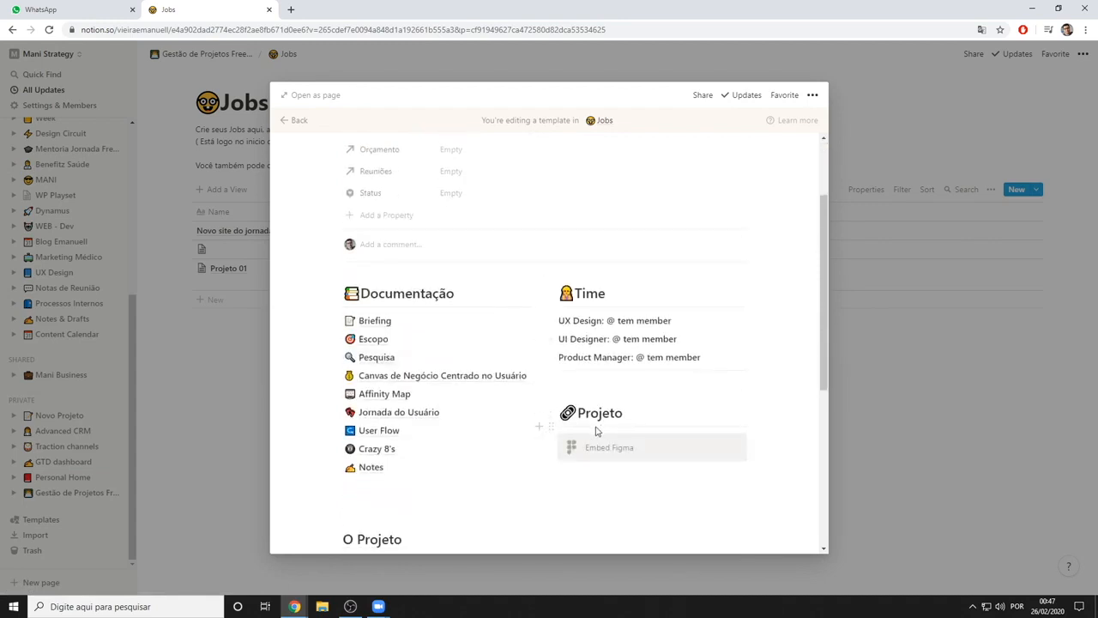
{"action": "scroll", "coordinate": [601, 412], "scroll_direction": "up", "scroll_amount": 1}
{"action": "scroll", "coordinate": [525, 371], "scroll_direction": "down", "scroll_amount": 2}
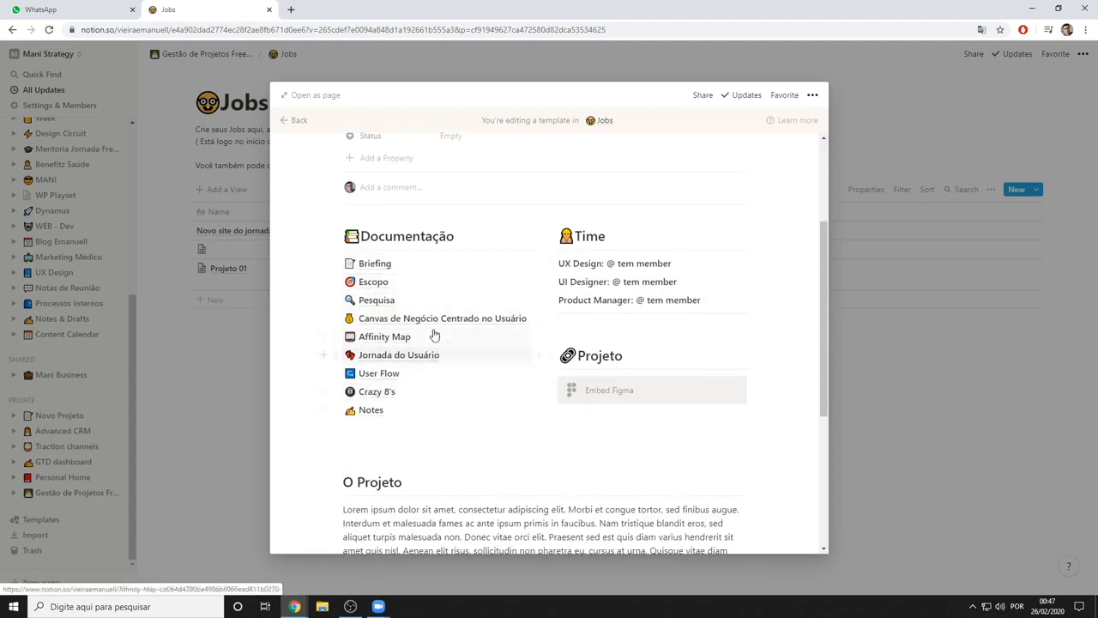
{"action": "scroll", "coordinate": [463, 352], "scroll_direction": "up", "scroll_amount": 3}
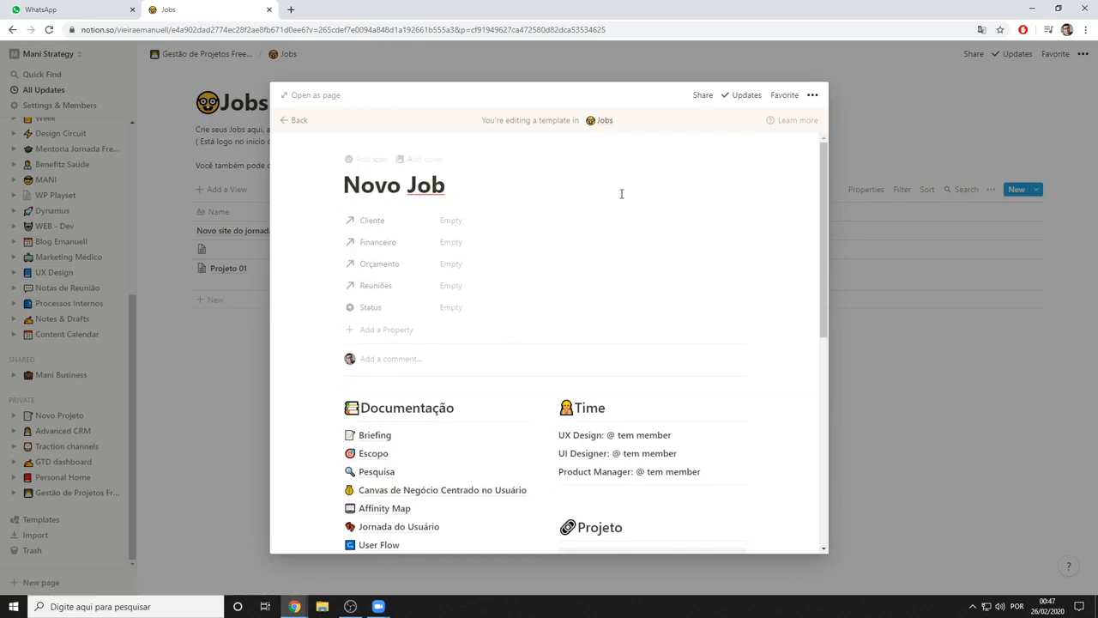
{"action": "scroll", "coordinate": [375, 287], "scroll_direction": "down", "scroll_amount": 5}
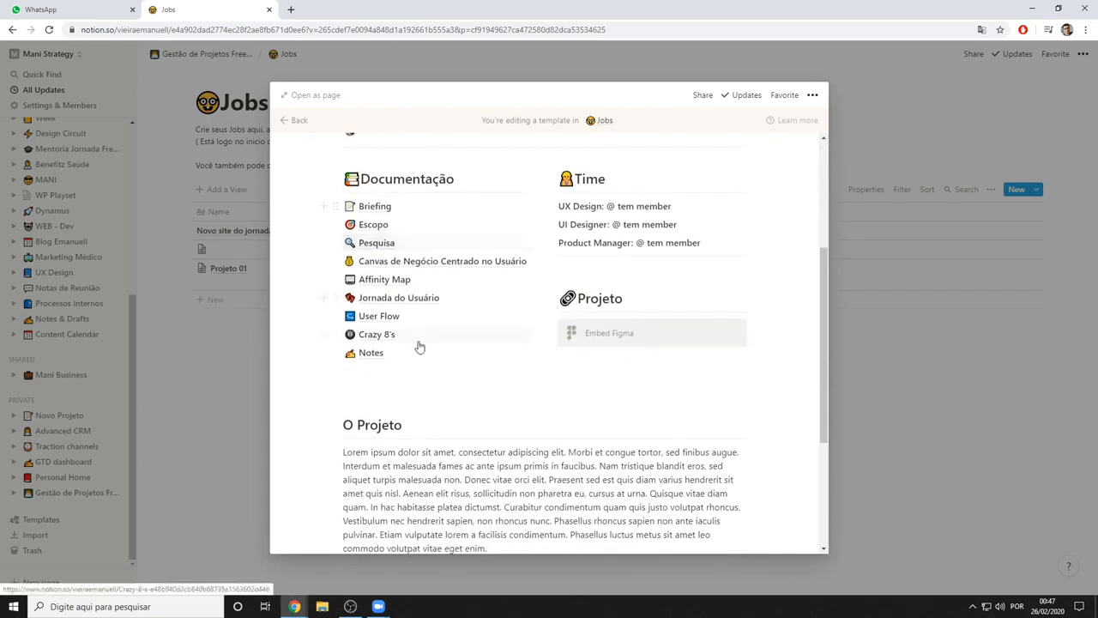
{"action": "scroll", "coordinate": [403, 300], "scroll_direction": "up", "scroll_amount": 1}
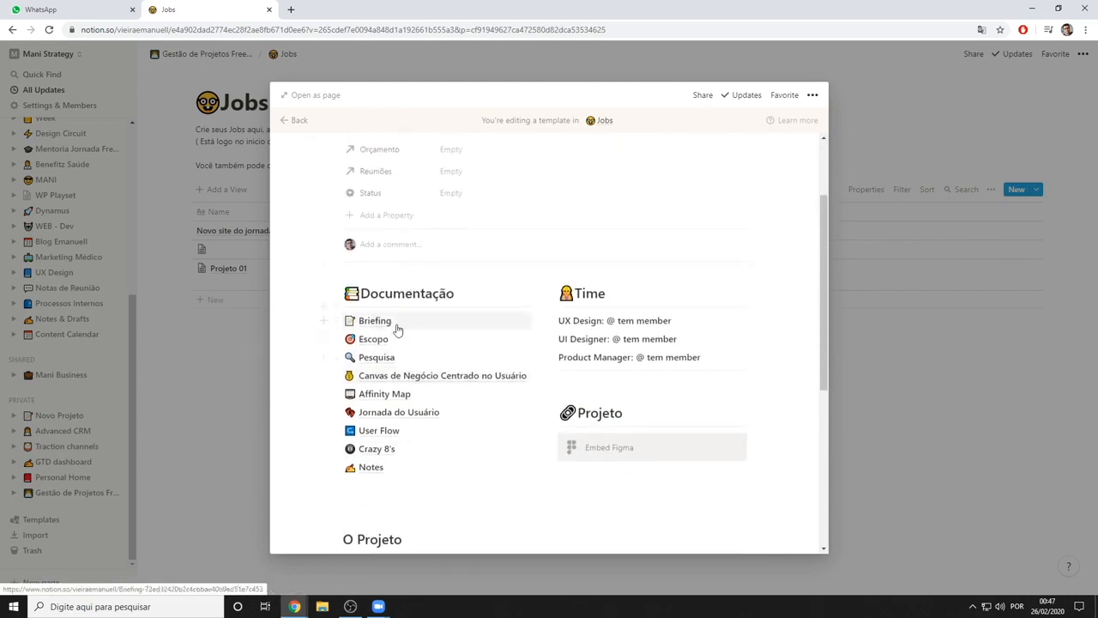
Duplicate the Briefing page in the template's Documentação list, view the copy and return to the template
{"action": "left_click", "coordinate": [335, 321]}
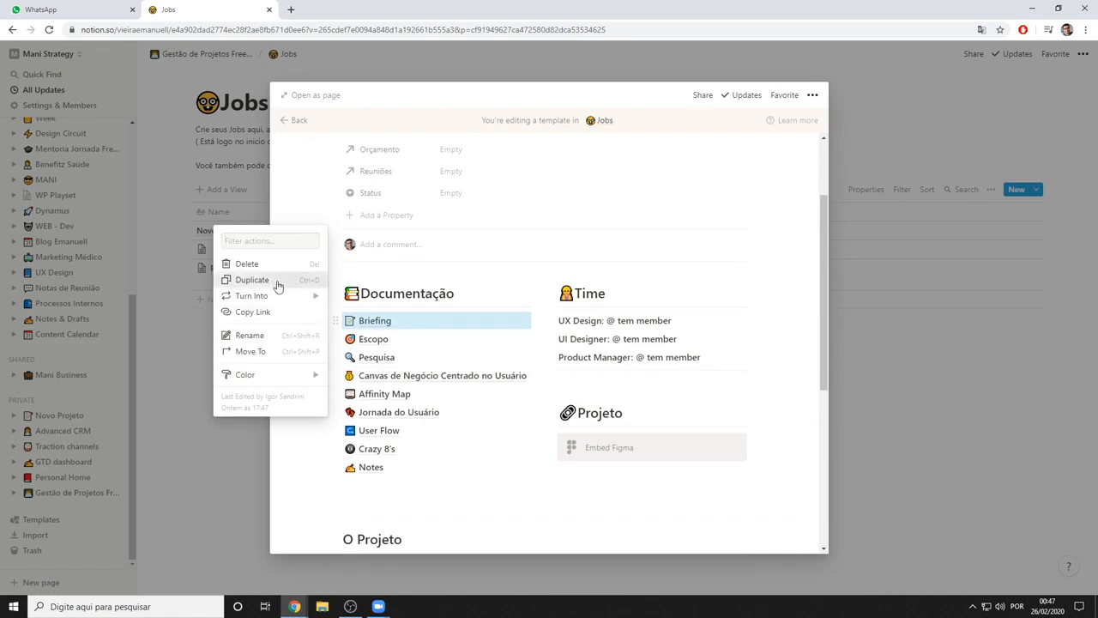
{"action": "left_click", "coordinate": [277, 286]}
{"action": "left_click", "coordinate": [453, 353]}
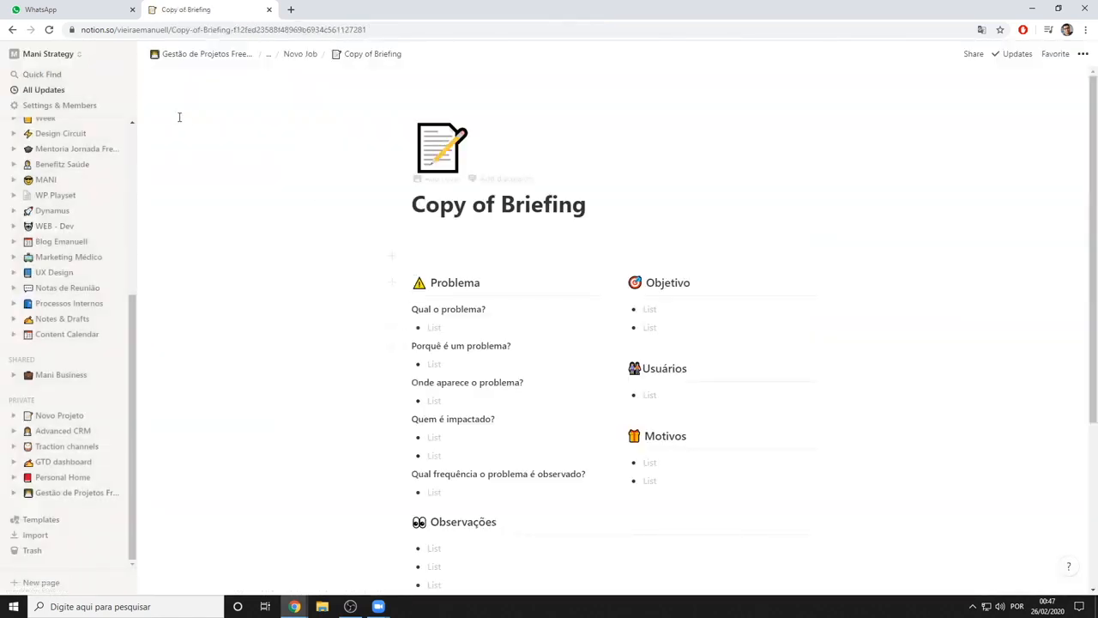
{"action": "left_click", "coordinate": [299, 55]}
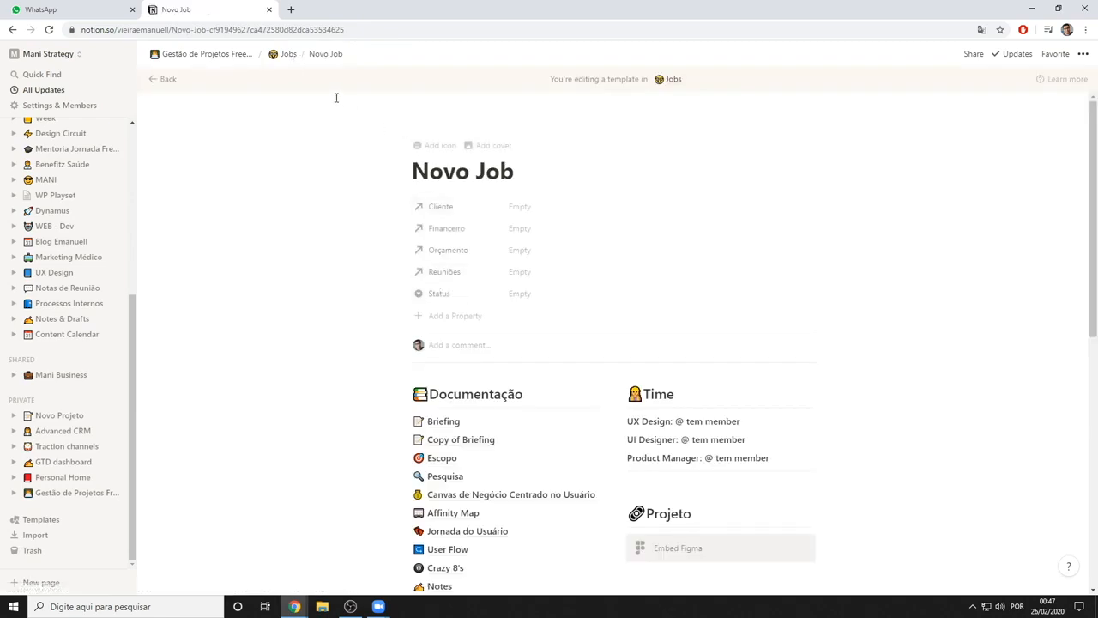
Delete the Copy of Briefing page from the template's Documentação list
{"action": "scroll", "coordinate": [412, 183], "scroll_direction": "down", "scroll_amount": 2}
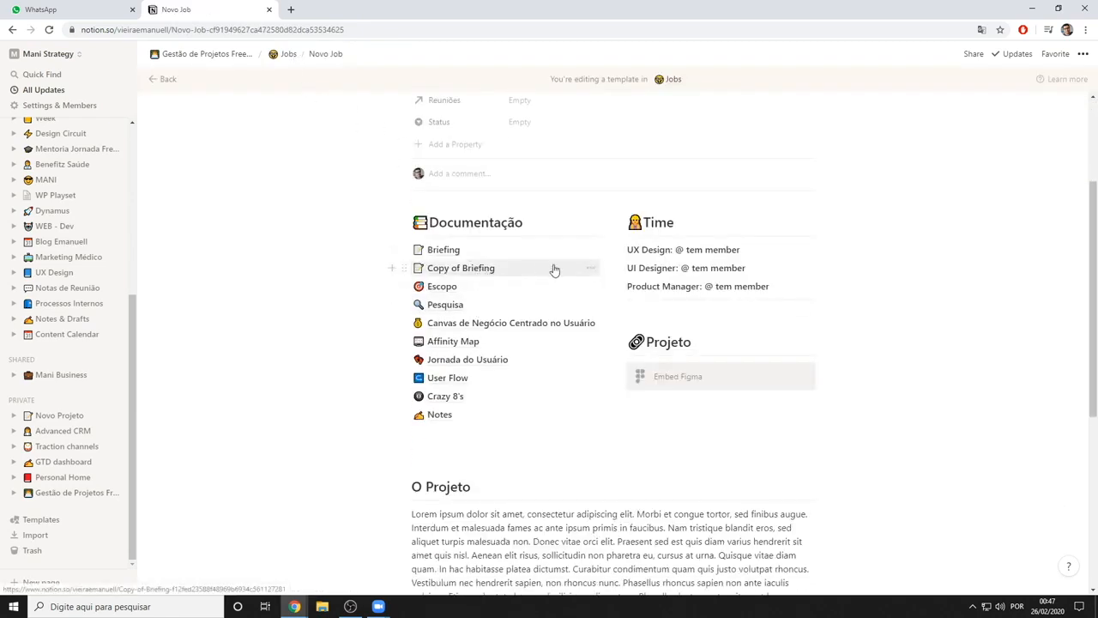
{"action": "left_click", "coordinate": [592, 269]}
{"action": "left_click", "coordinate": [623, 300]}
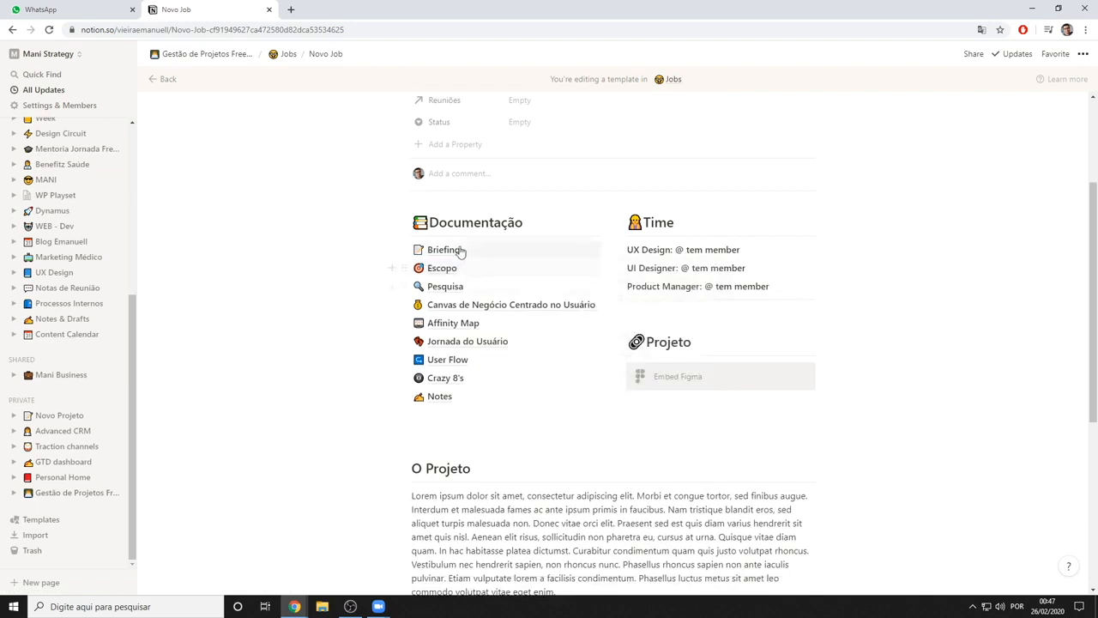
Return to the Jobs database, open the job "Novo site do jornadafreelancer." and apply the edited Novo Job template to it
{"action": "scroll", "coordinate": [540, 260], "scroll_direction": "up", "scroll_amount": 2}
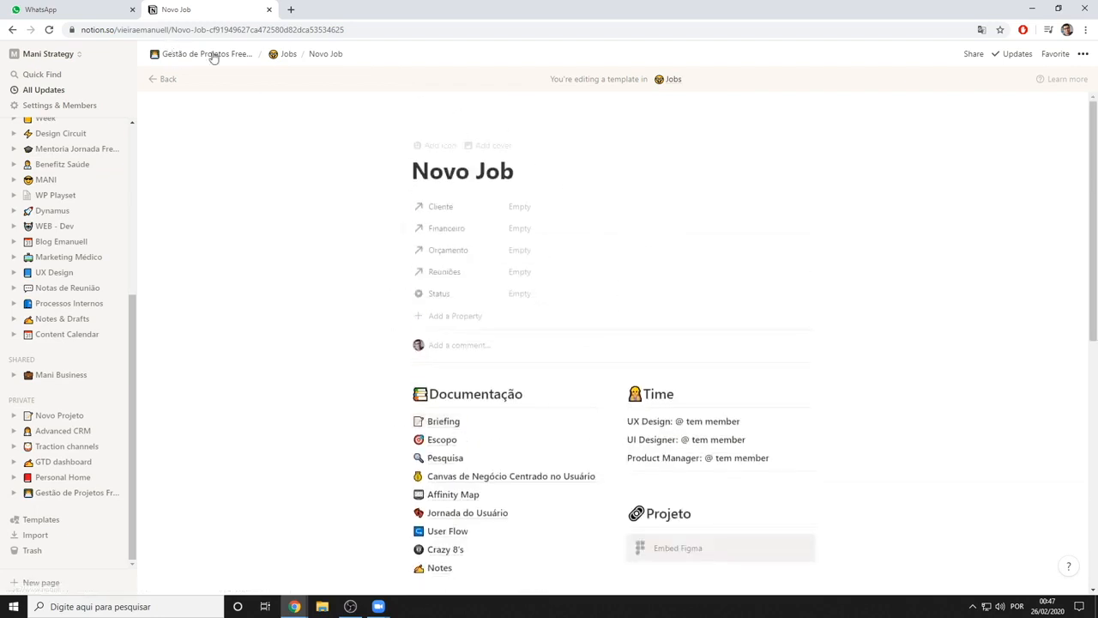
{"action": "left_click", "coordinate": [289, 55]}
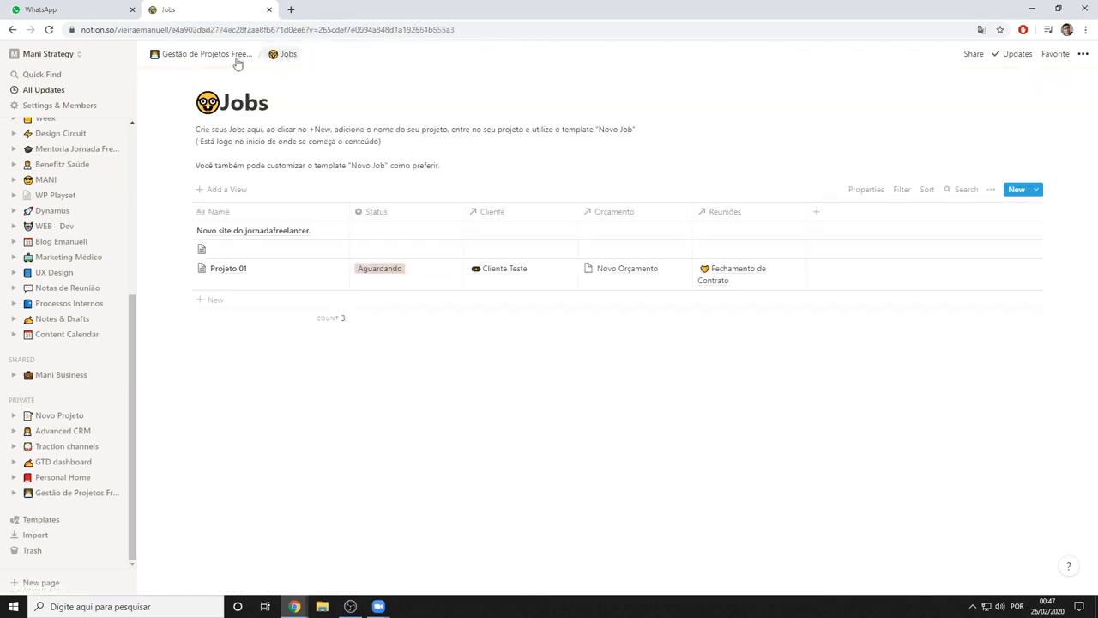
{"action": "left_click", "coordinate": [206, 54]}
{"action": "scroll", "coordinate": [495, 382], "scroll_direction": "down", "scroll_amount": 4}
{"action": "scroll", "coordinate": [494, 383], "scroll_direction": "down", "scroll_amount": 3}
{"action": "left_click", "coordinate": [436, 249]}
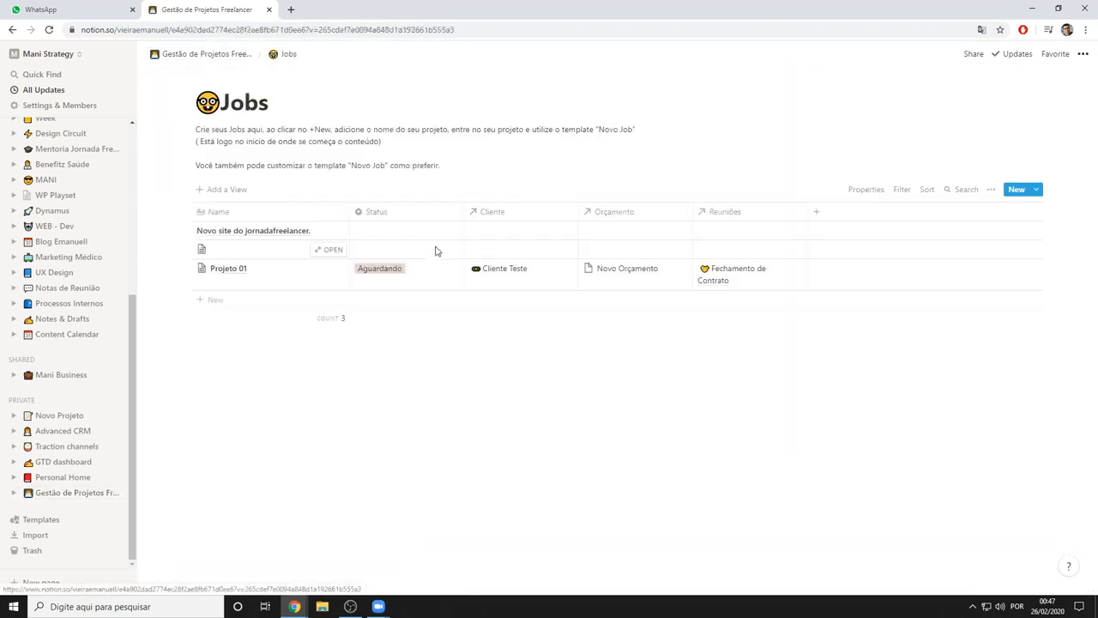
{"action": "left_click", "coordinate": [333, 234]}
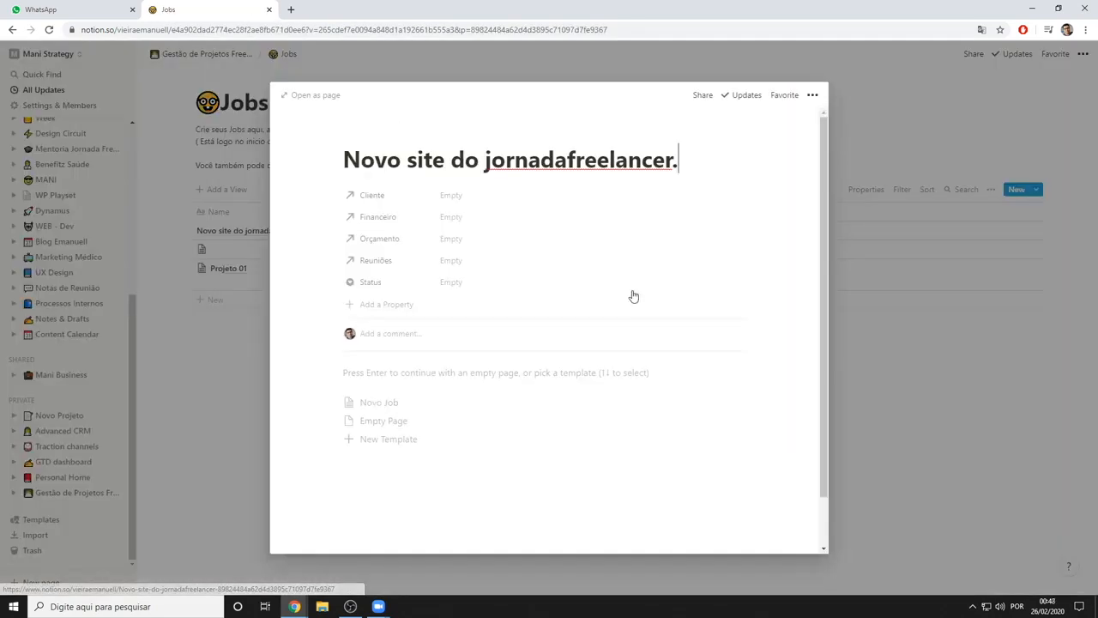
{"action": "scroll", "coordinate": [517, 252], "scroll_direction": "down", "scroll_amount": 1}
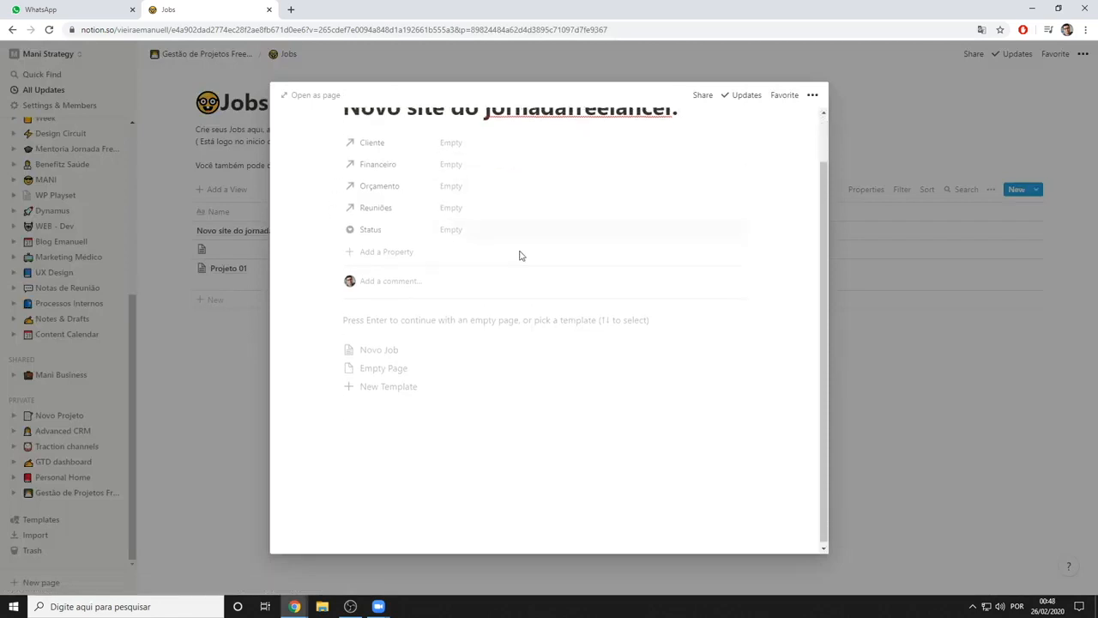
{"action": "left_click", "coordinate": [419, 350]}
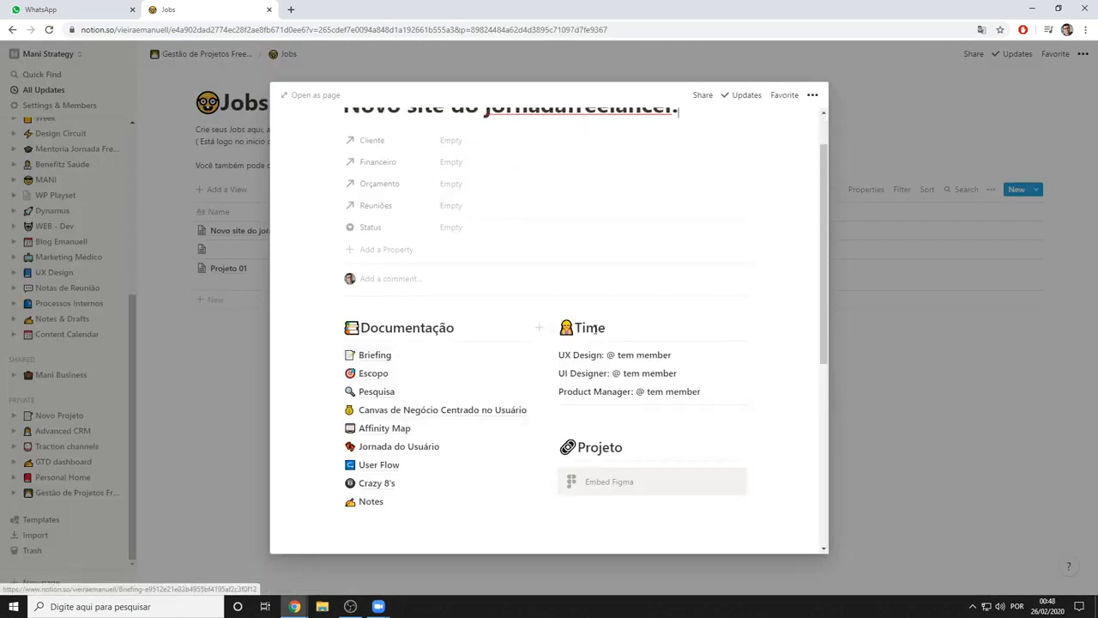
Open the job's Briefing page and review its sections from Problema down to the PDF embed
{"action": "scroll", "coordinate": [421, 343], "scroll_direction": "down", "scroll_amount": 1}
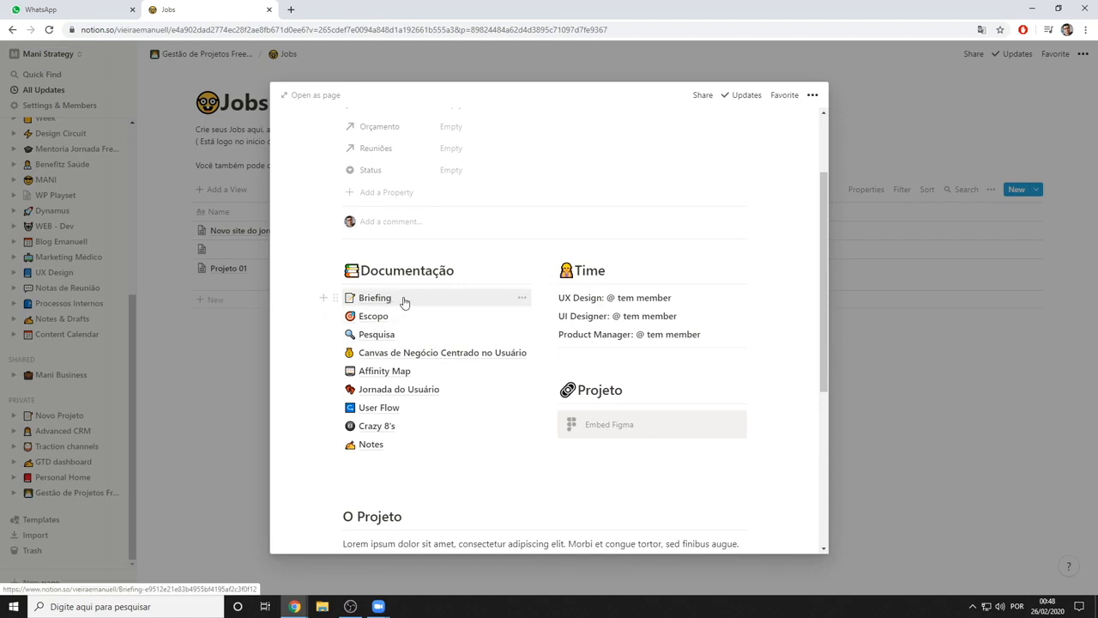
{"action": "left_click", "coordinate": [404, 302]}
{"action": "scroll", "coordinate": [495, 317], "scroll_direction": "down", "scroll_amount": 2}
{"action": "scroll", "coordinate": [464, 256], "scroll_direction": "up", "scroll_amount": 2}
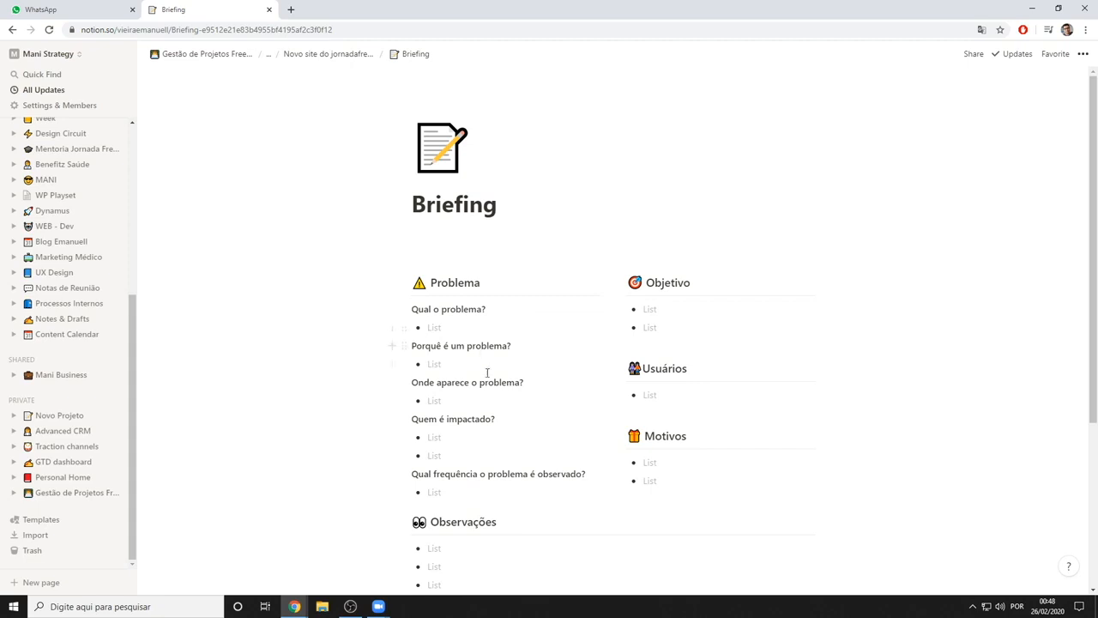
{"action": "scroll", "coordinate": [487, 372], "scroll_direction": "down", "scroll_amount": 3}
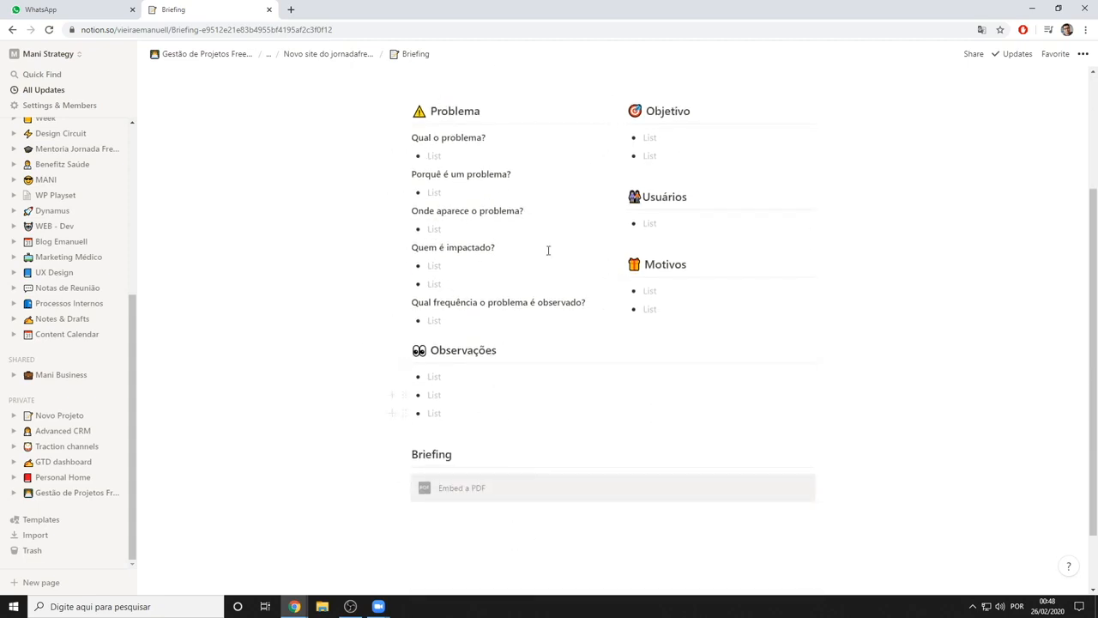
{"action": "scroll", "coordinate": [517, 304], "scroll_direction": "up", "scroll_amount": 3}
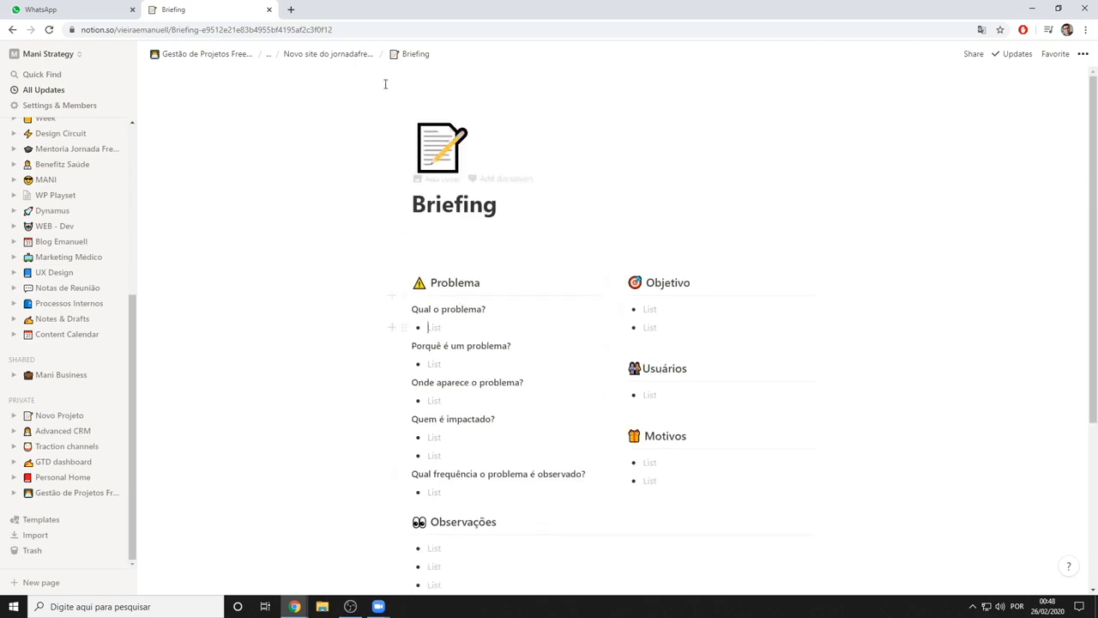
Go back to the job page, view the Escopo page with its Prioridade and Necessário lists, and return
{"action": "left_click", "coordinate": [322, 54]}
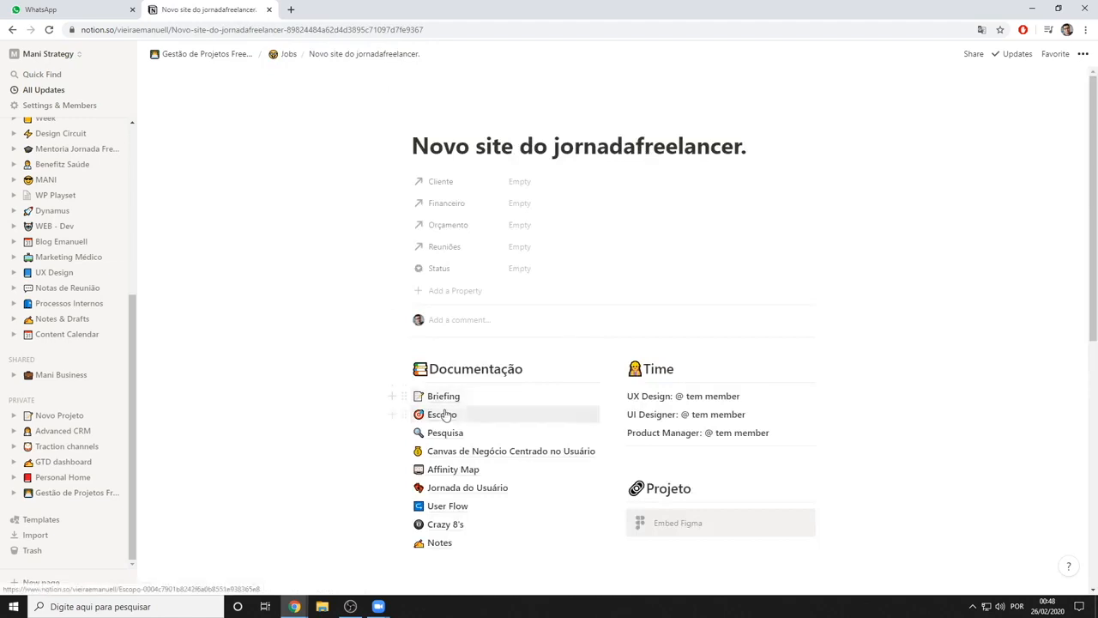
{"action": "left_click", "coordinate": [447, 415]}
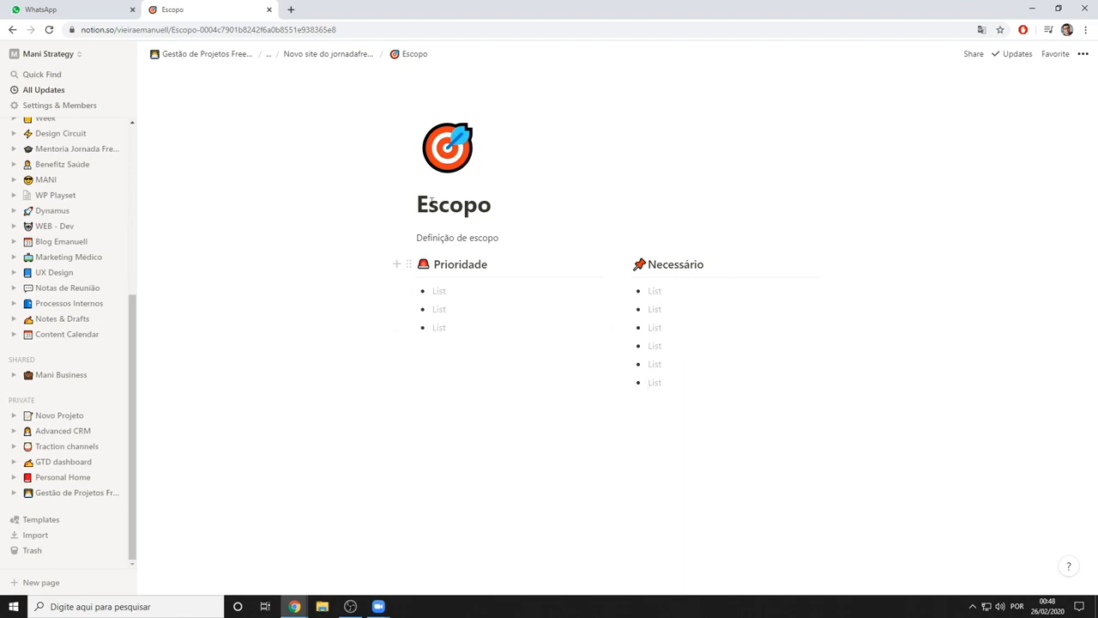
{"action": "left_click", "coordinate": [326, 54]}
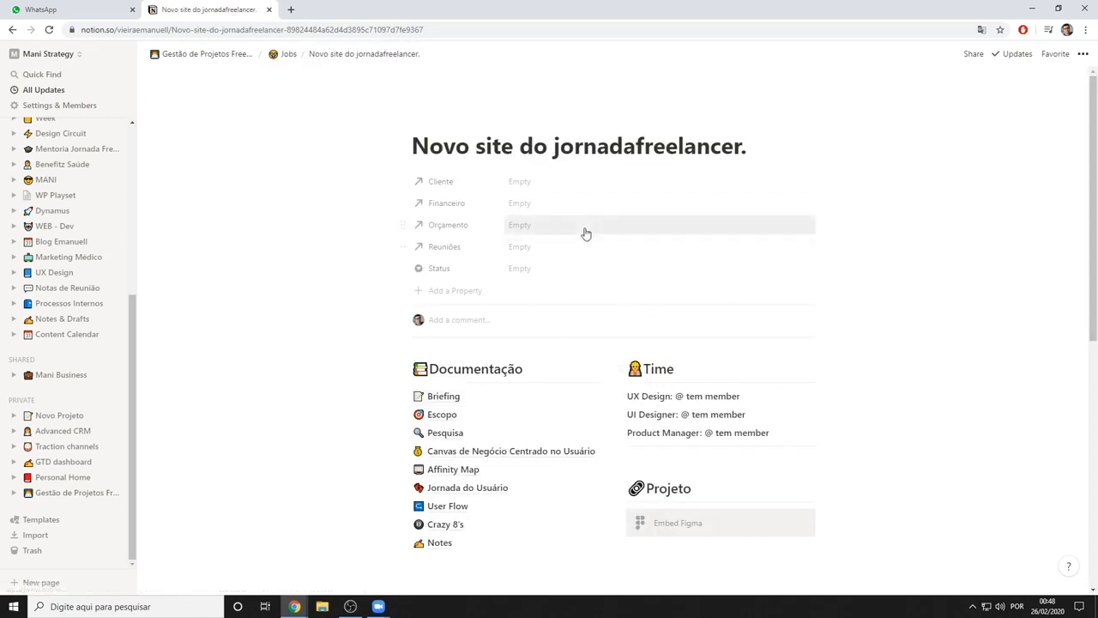
Set the job's Status to Aguardando and display the status options again
{"action": "left_click", "coordinate": [531, 269]}
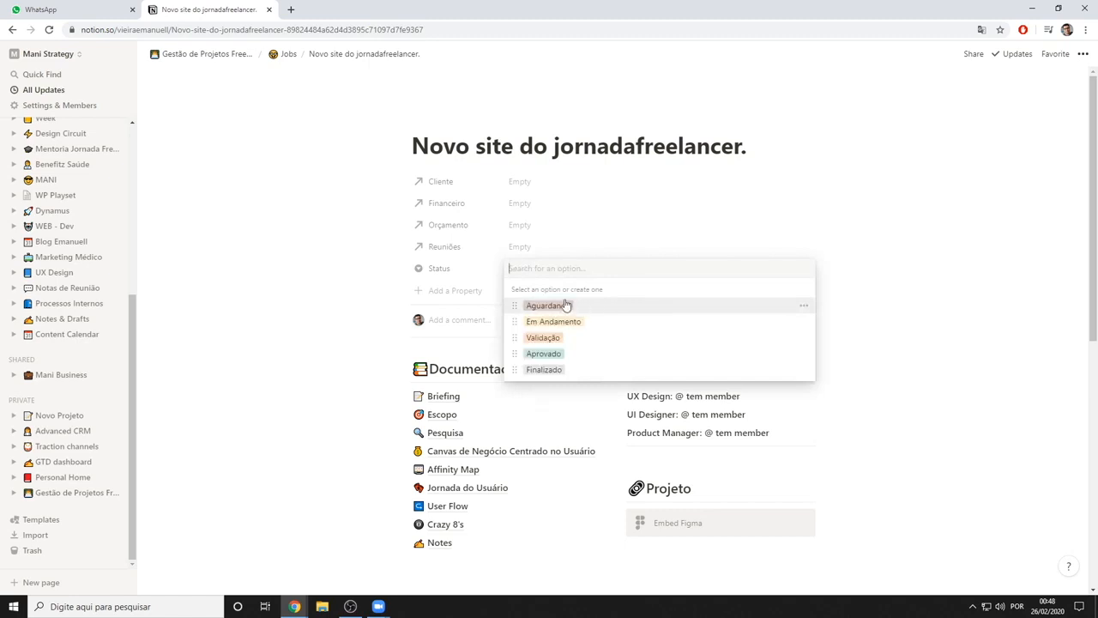
{"action": "left_click", "coordinate": [616, 311]}
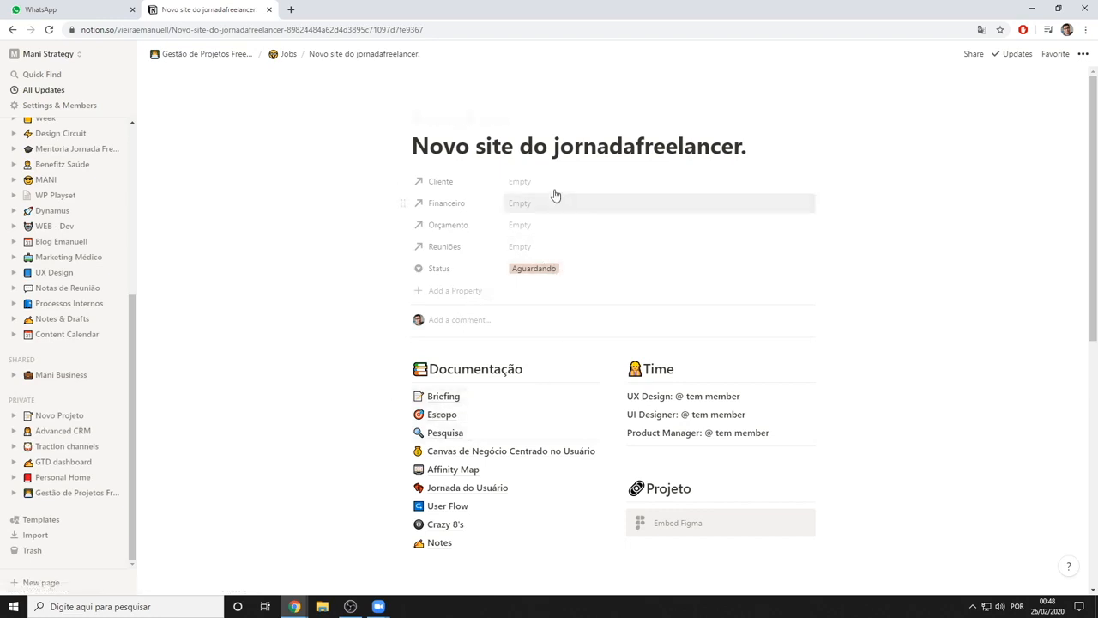
{"action": "left_click", "coordinate": [568, 269]}
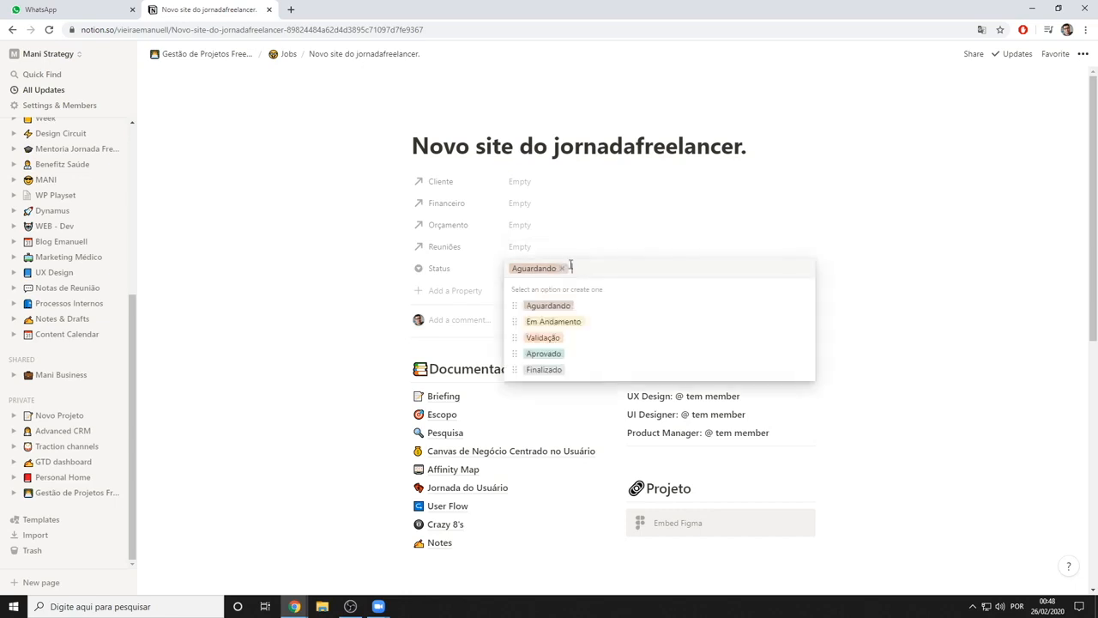
Close the status options and go back through Jobs to the Gestão de Projetos Freelancer page
{"action": "left_click", "coordinate": [292, 264]}
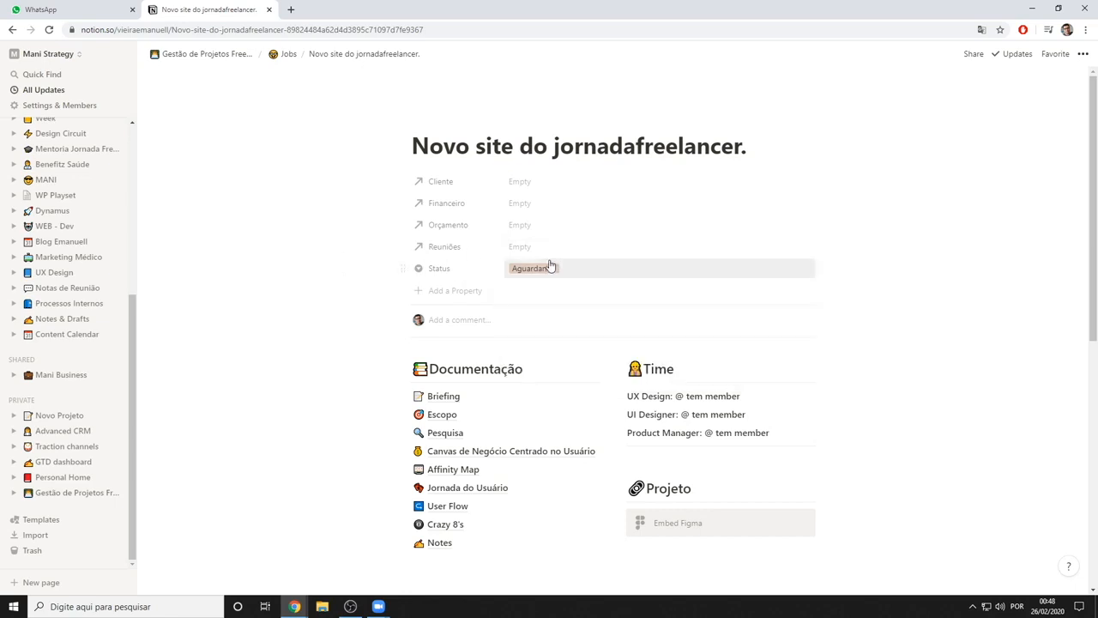
{"action": "left_click", "coordinate": [283, 54]}
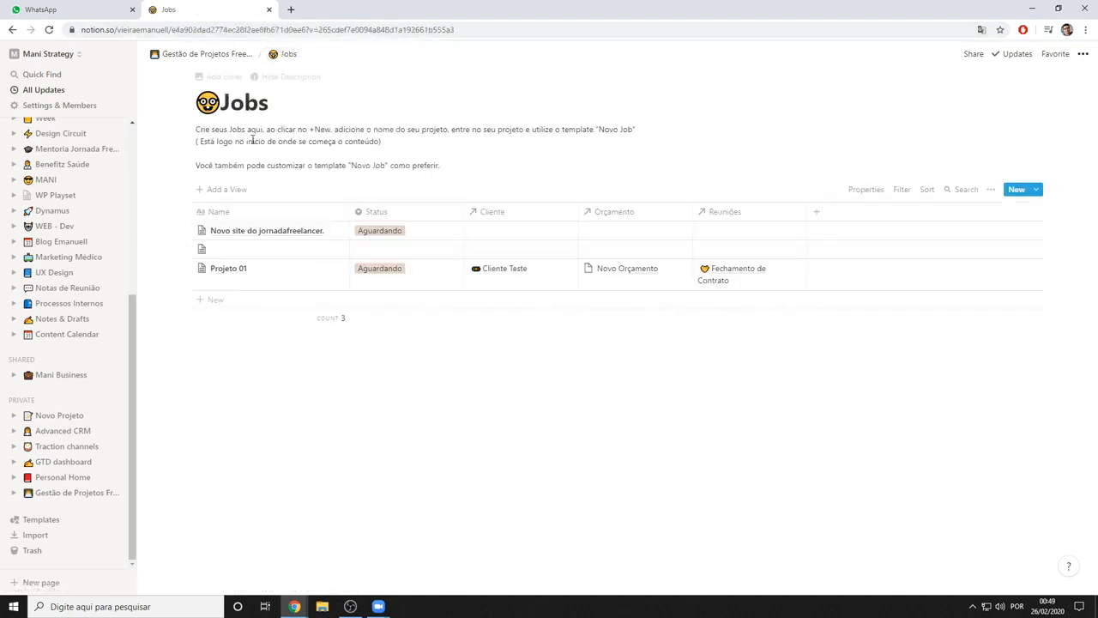
{"action": "left_click", "coordinate": [202, 54]}
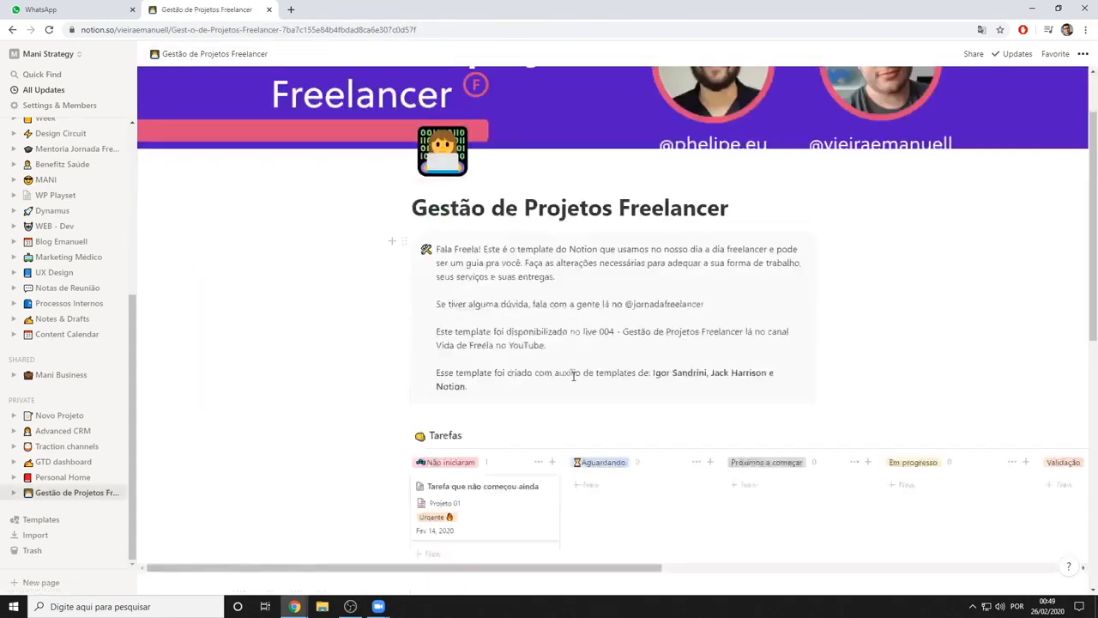
Add a task named "Analise de competidores" to the Não iniciaram column of the Tarefas board and open it
{"action": "scroll", "coordinate": [574, 382], "scroll_direction": "down", "scroll_amount": 15}
{"action": "scroll", "coordinate": [559, 377], "scroll_direction": "down", "scroll_amount": 1}
{"action": "scroll", "coordinate": [458, 373], "scroll_direction": "up", "scroll_amount": 2}
{"action": "scroll", "coordinate": [462, 383], "scroll_direction": "down", "scroll_amount": 1}
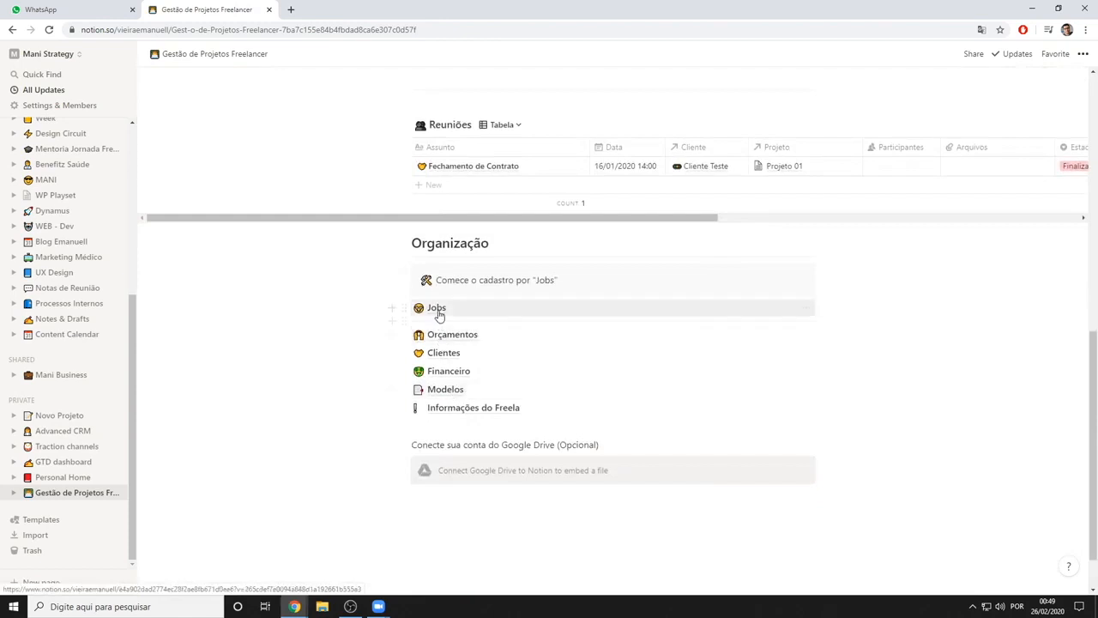
{"action": "scroll", "coordinate": [442, 310], "scroll_direction": "up", "scroll_amount": 3}
{"action": "scroll", "coordinate": [441, 311], "scroll_direction": "up", "scroll_amount": 1}
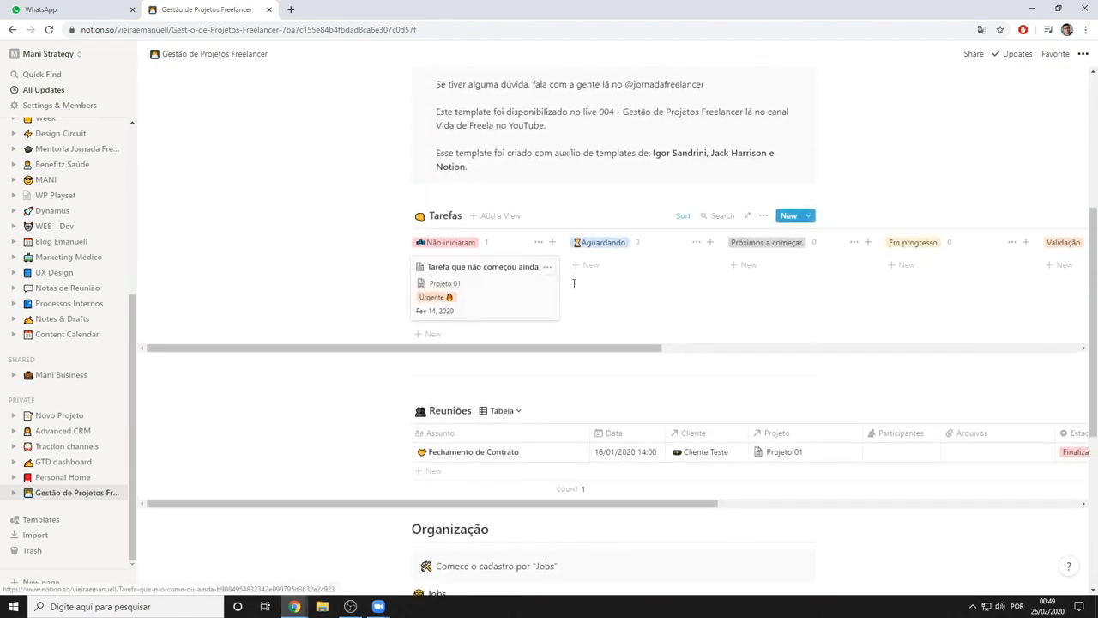
{"action": "left_click", "coordinate": [432, 335]}
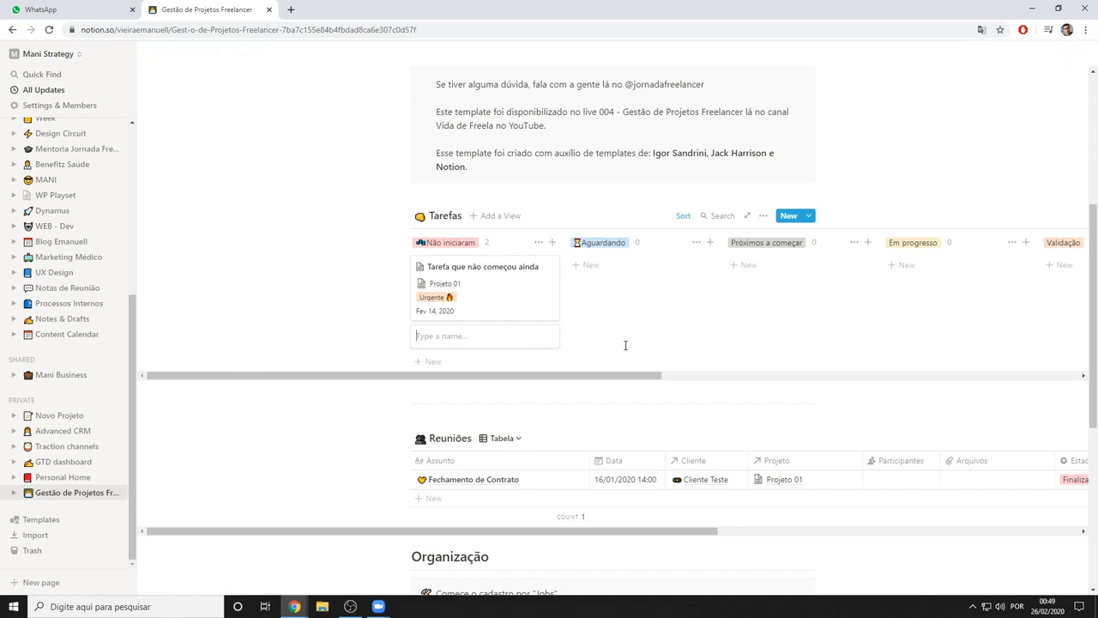
{"action": "type", "text": "al"}
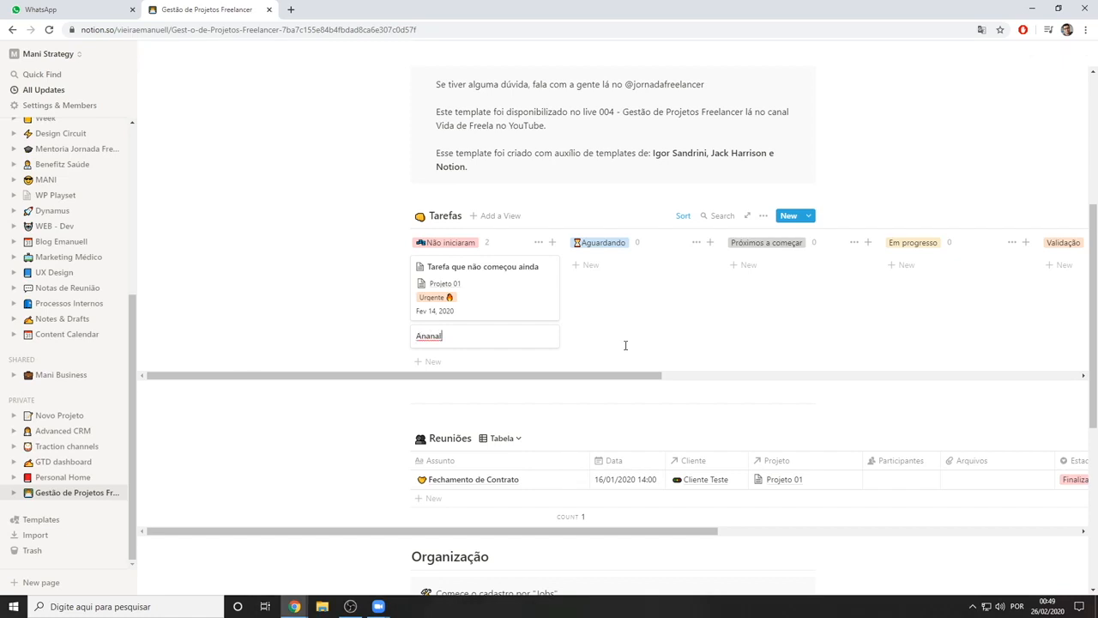
{"action": "type", "text": "ilise de competidores"}
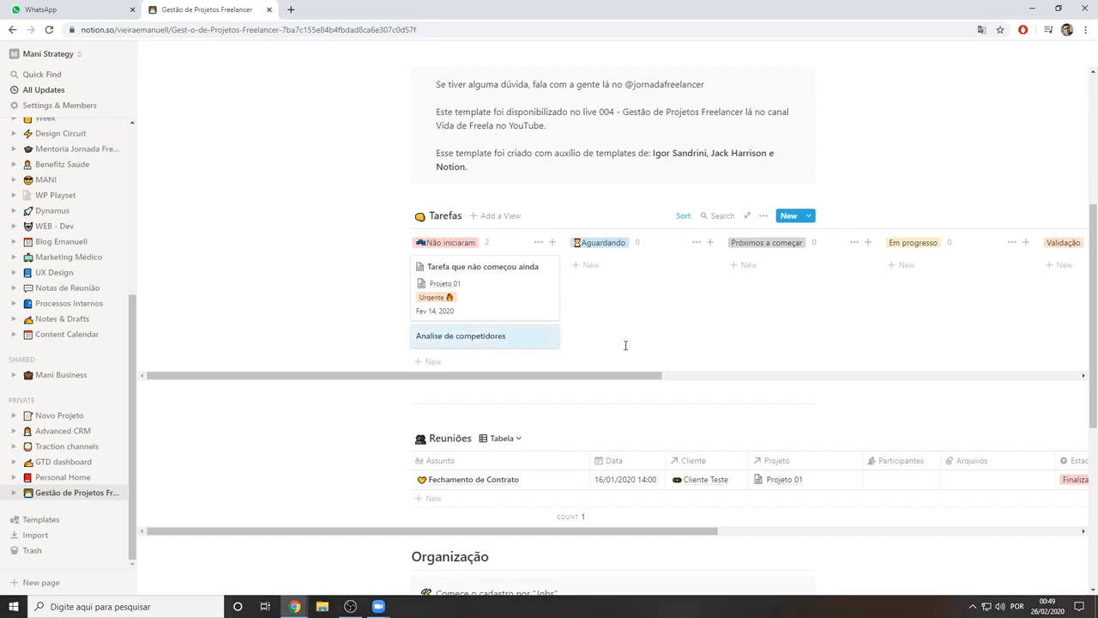
{"action": "left_click", "coordinate": [482, 340]}
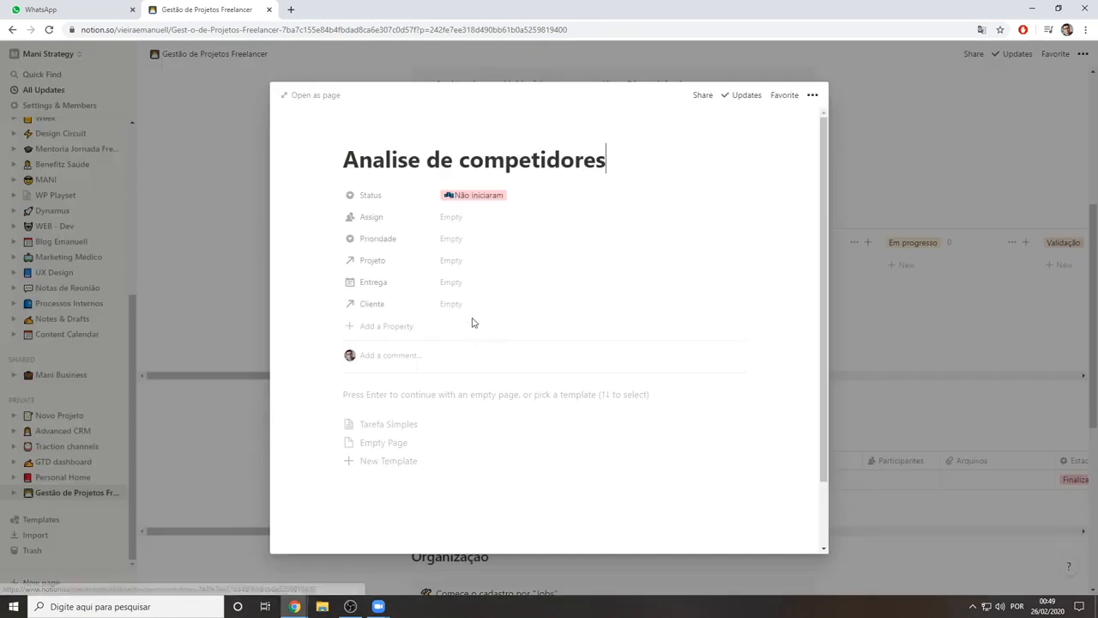
Look at the task's Assign and Projeto fields and set its Cliente to Jornada Freelancer
{"action": "left_click", "coordinate": [463, 217]}
{"action": "left_click", "coordinate": [397, 243]}
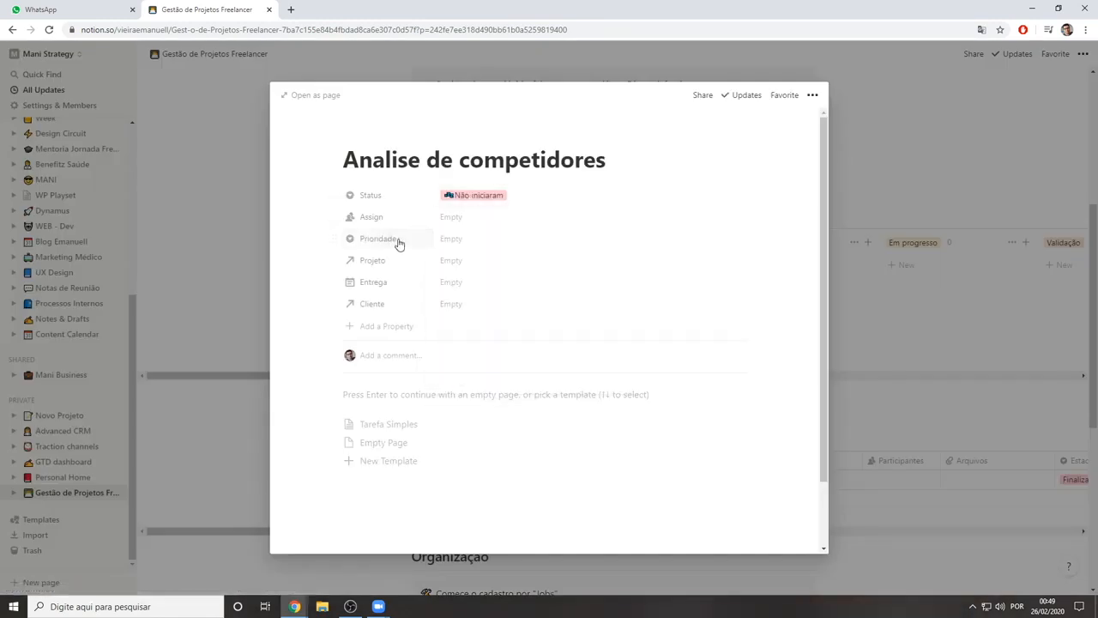
{"action": "left_click", "coordinate": [464, 261]}
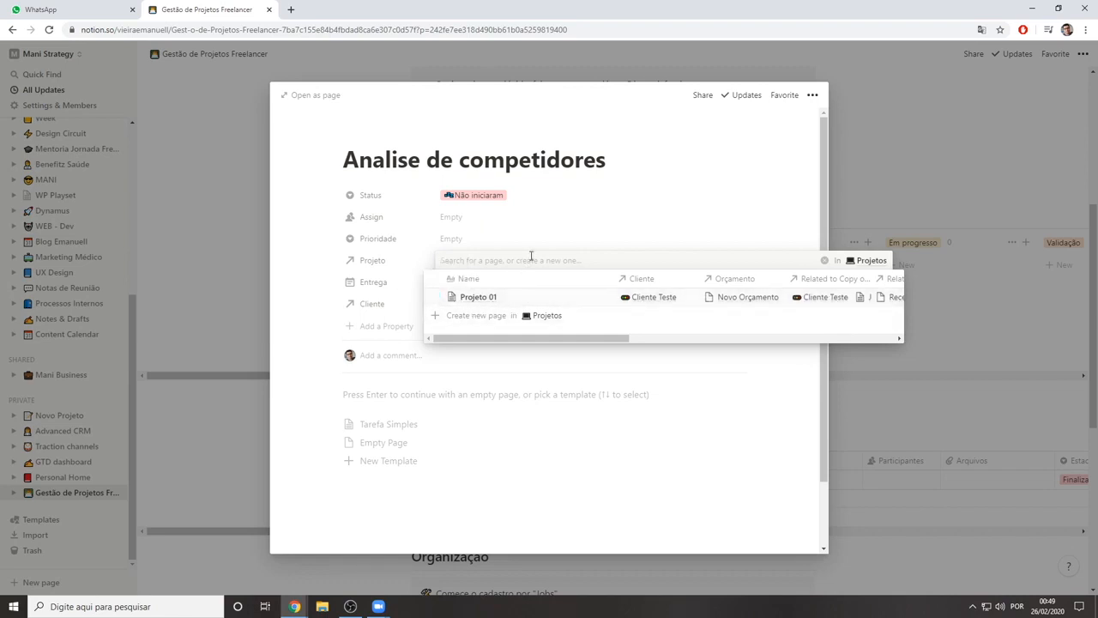
{"action": "left_click", "coordinate": [411, 304]}
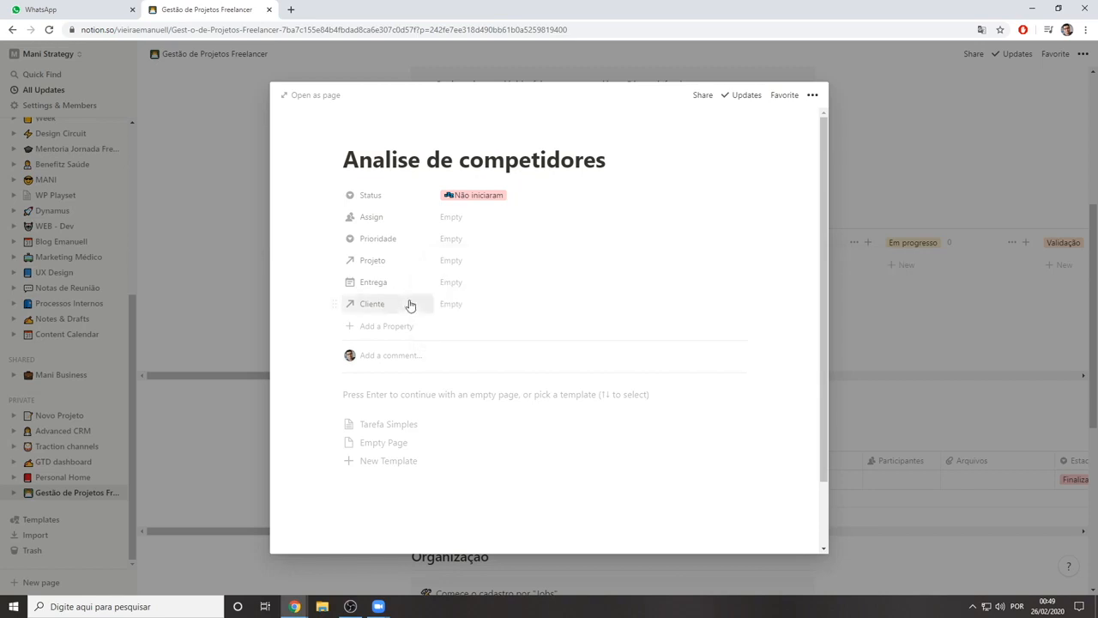
{"action": "left_click", "coordinate": [412, 304]}
{"action": "left_click", "coordinate": [436, 341]}
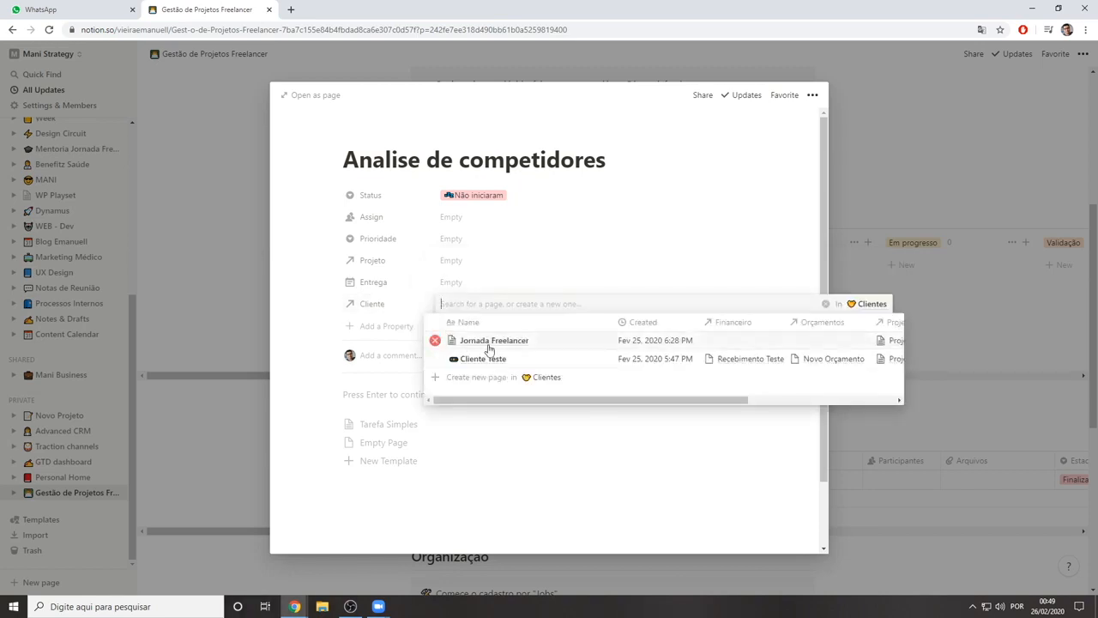
{"action": "left_click", "coordinate": [545, 425]}
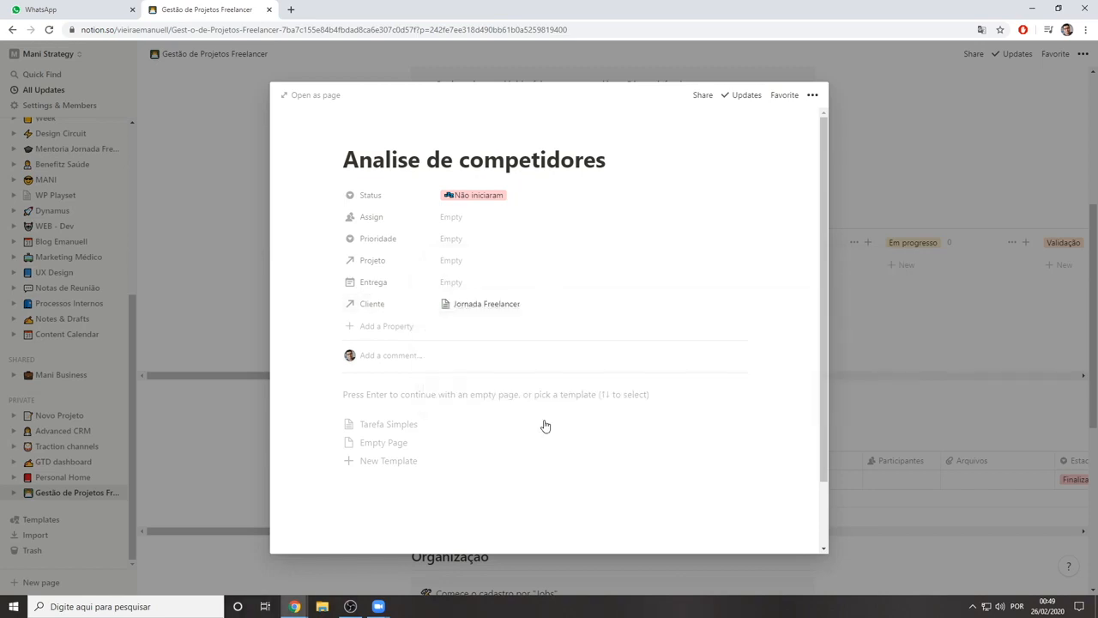
Check the linkable projects and redefine the Projeto property as a relation to the Jobs database
{"action": "left_click", "coordinate": [457, 267]}
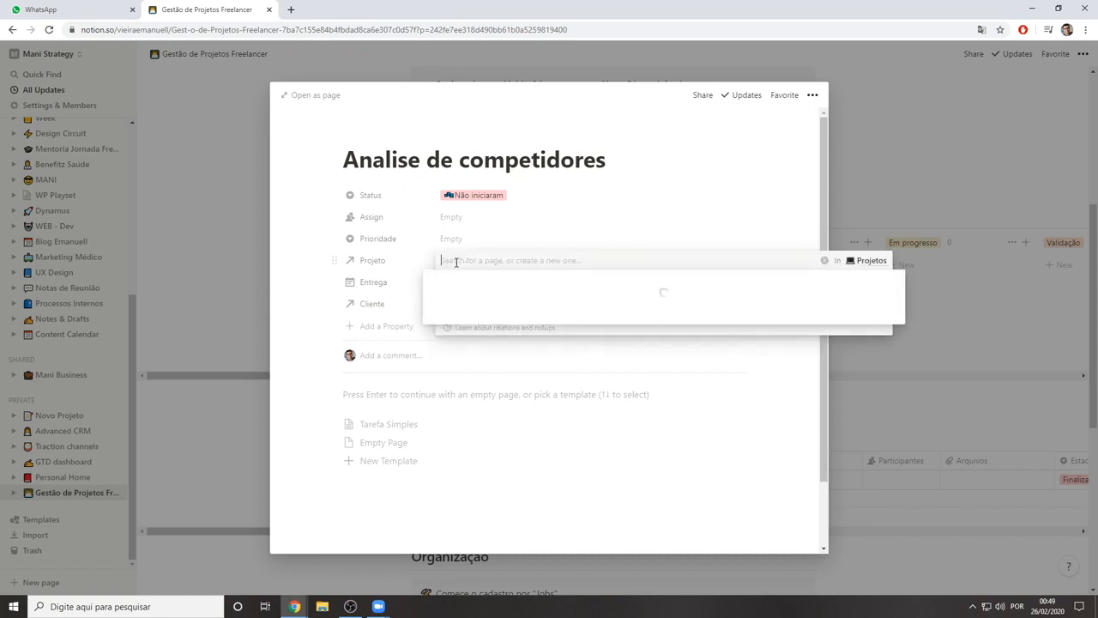
{"action": "left_click", "coordinate": [315, 267]}
{"action": "left_click", "coordinate": [378, 260]}
{"action": "mouse_move", "coordinate": [388, 326]}
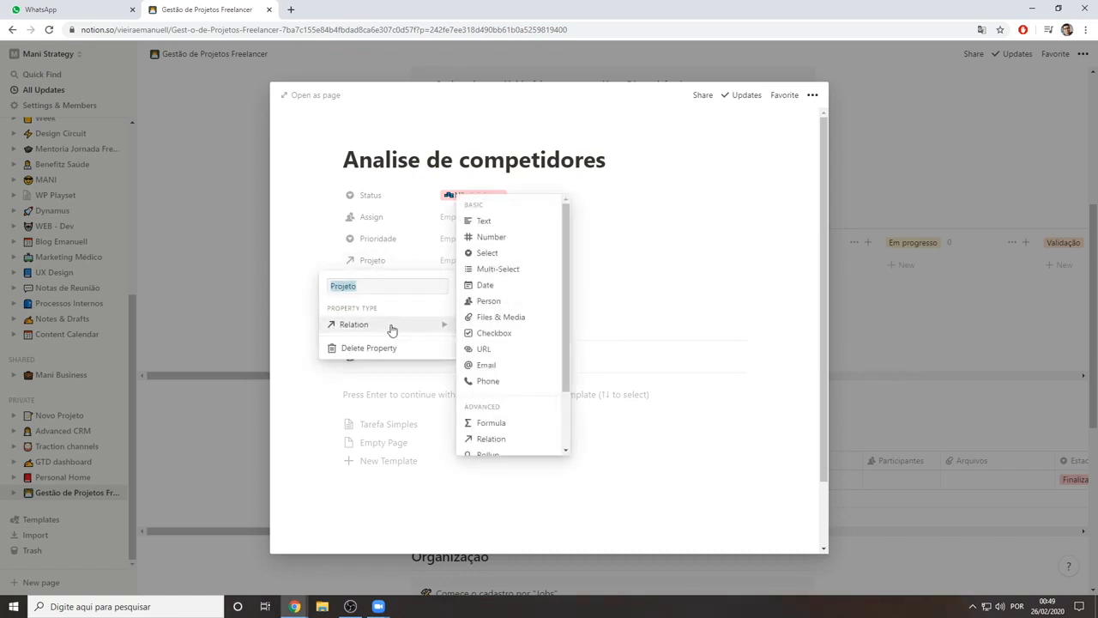
{"action": "scroll", "coordinate": [515, 346], "scroll_direction": "down", "scroll_amount": 1}
{"action": "scroll", "coordinate": [511, 369], "scroll_direction": "down", "scroll_amount": 2}
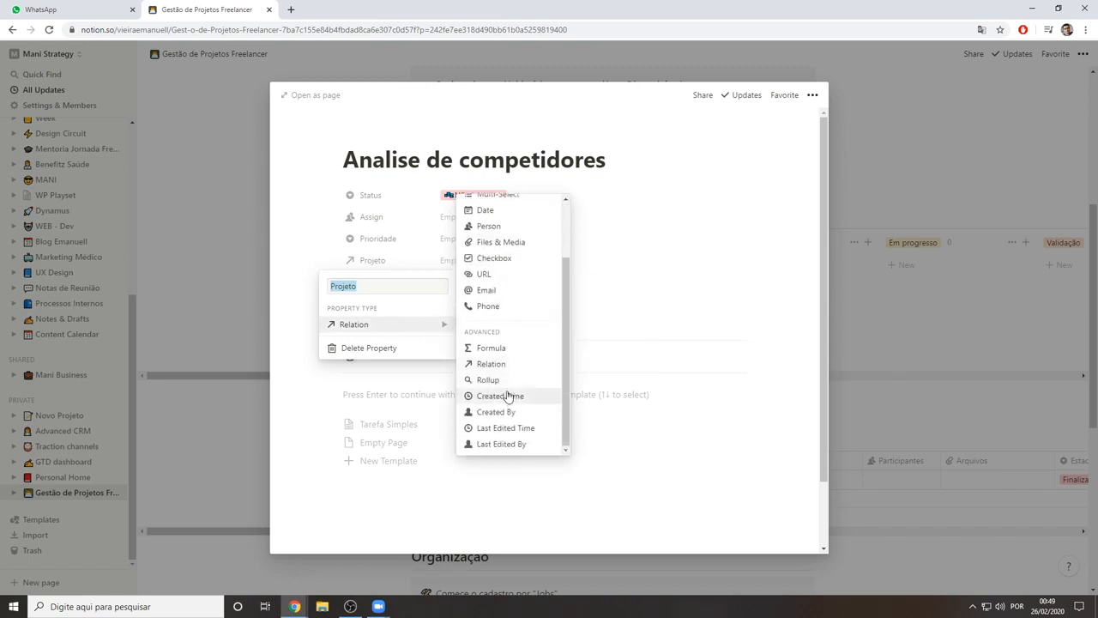
{"action": "left_click", "coordinate": [507, 364]}
{"action": "left_click", "coordinate": [583, 324]}
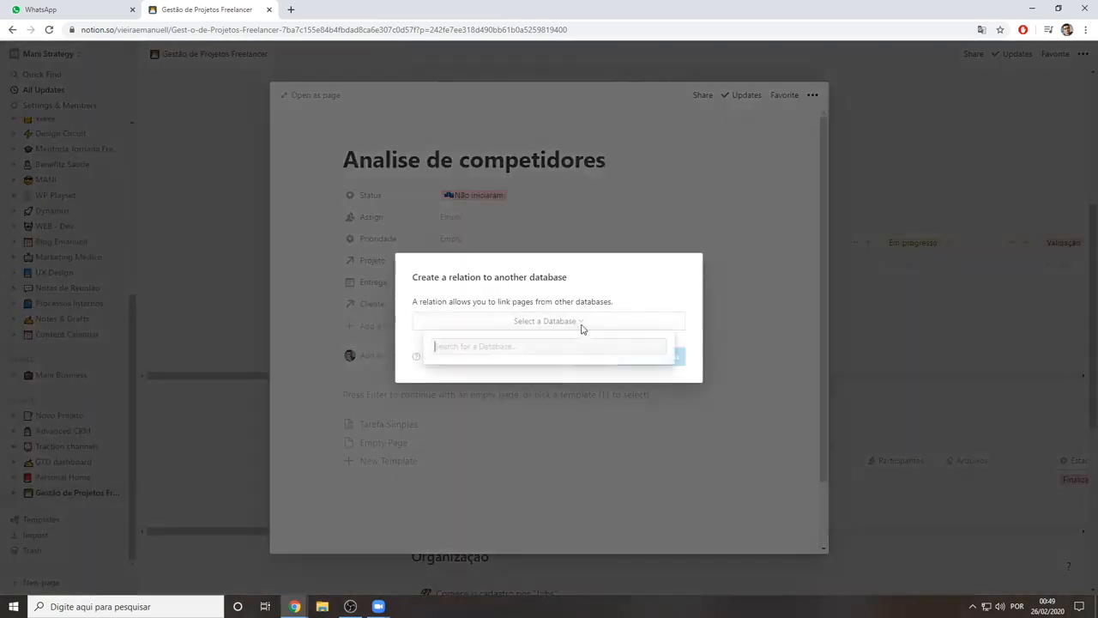
{"action": "type", "text": "job"}
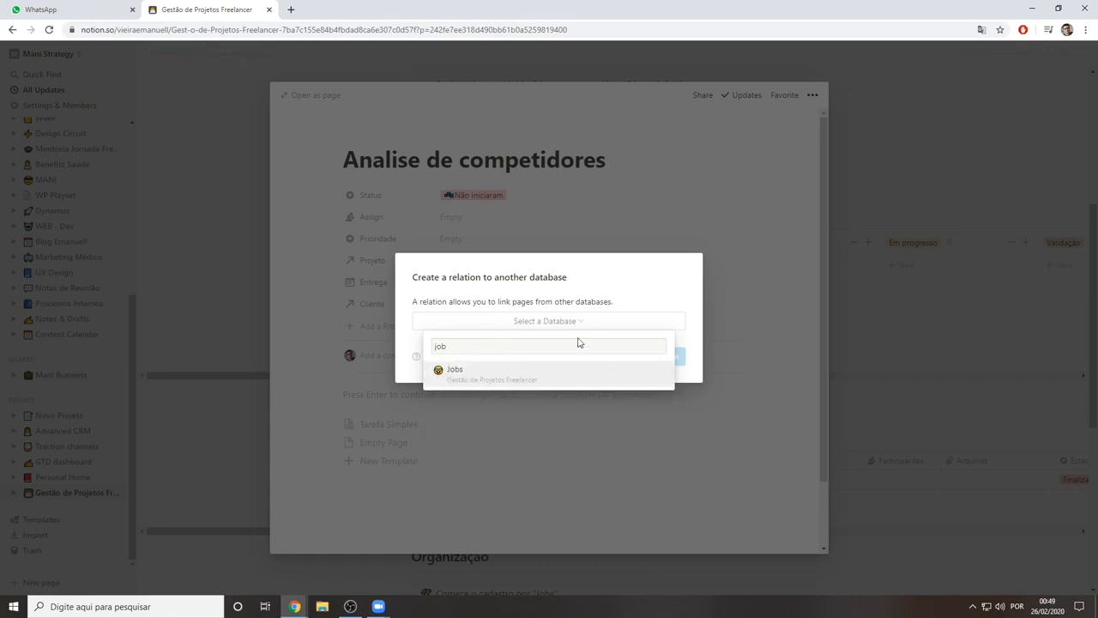
{"action": "left_click", "coordinate": [534, 375]}
{"action": "left_click", "coordinate": [652, 356]}
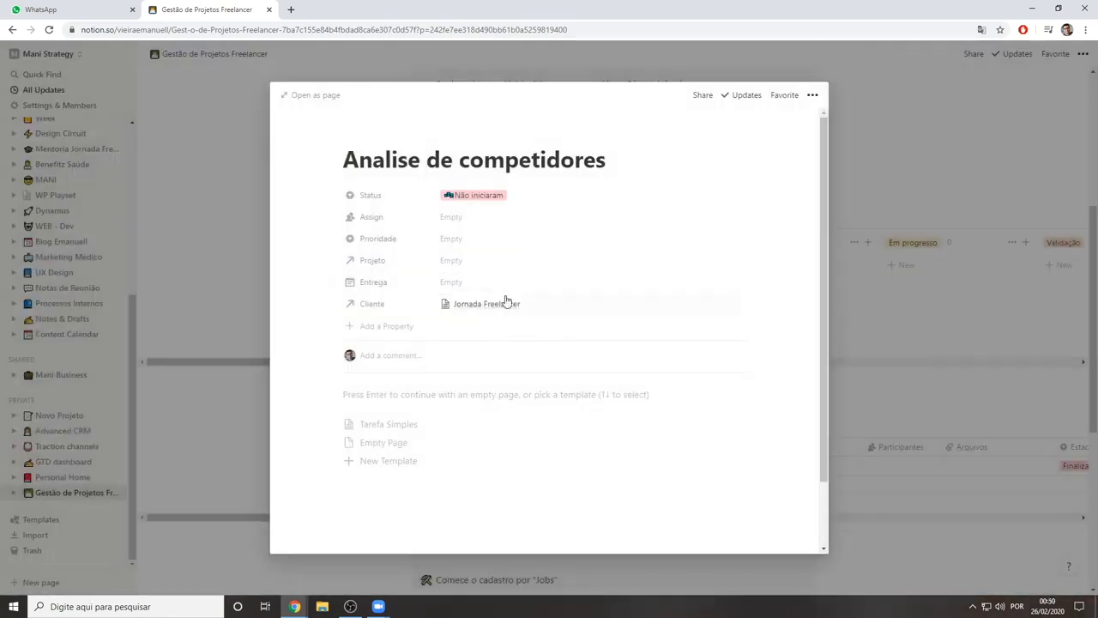
Rename the Projeto property to "Job" and link the task to the job "Novo site do jornadafreelancer."
{"action": "left_click", "coordinate": [377, 261]}
{"action": "type", "text": "Job"}
{"action": "key", "text": "Return"}
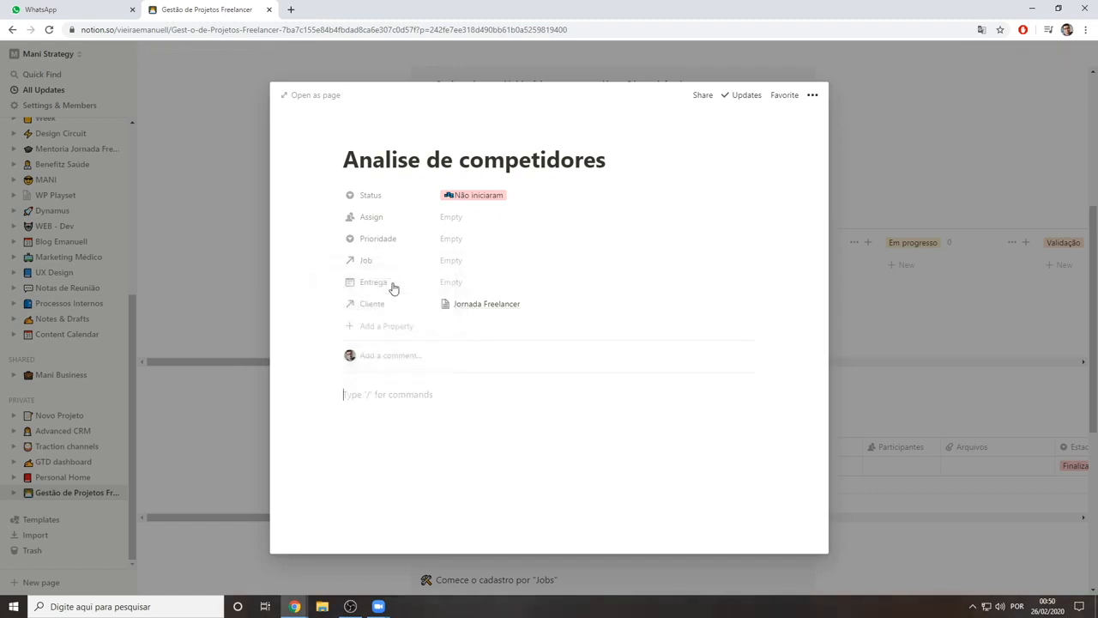
{"action": "left_click", "coordinate": [455, 260]}
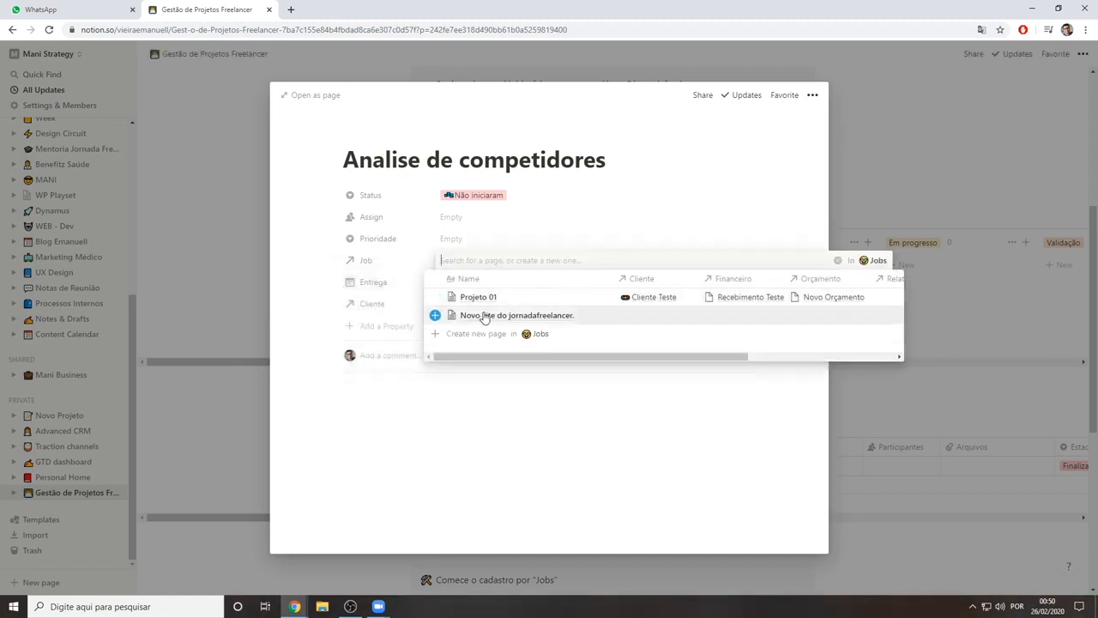
{"action": "left_click", "coordinate": [577, 317]}
{"action": "left_click", "coordinate": [540, 403]}
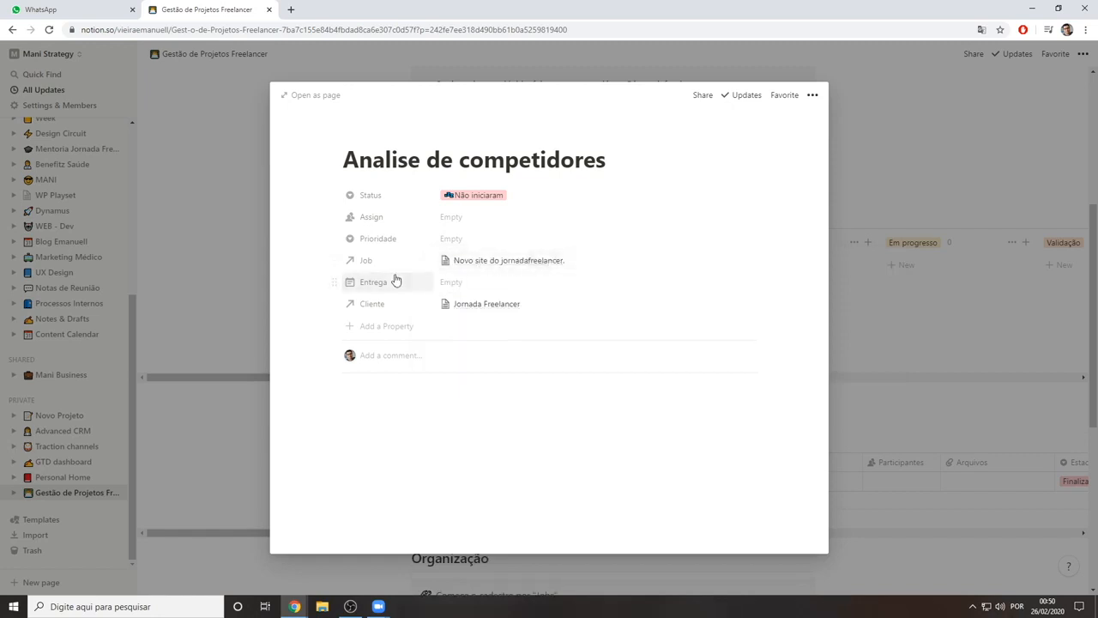
Set the task's Entrega date to Mar 02, 2020
{"action": "left_click", "coordinate": [453, 282]}
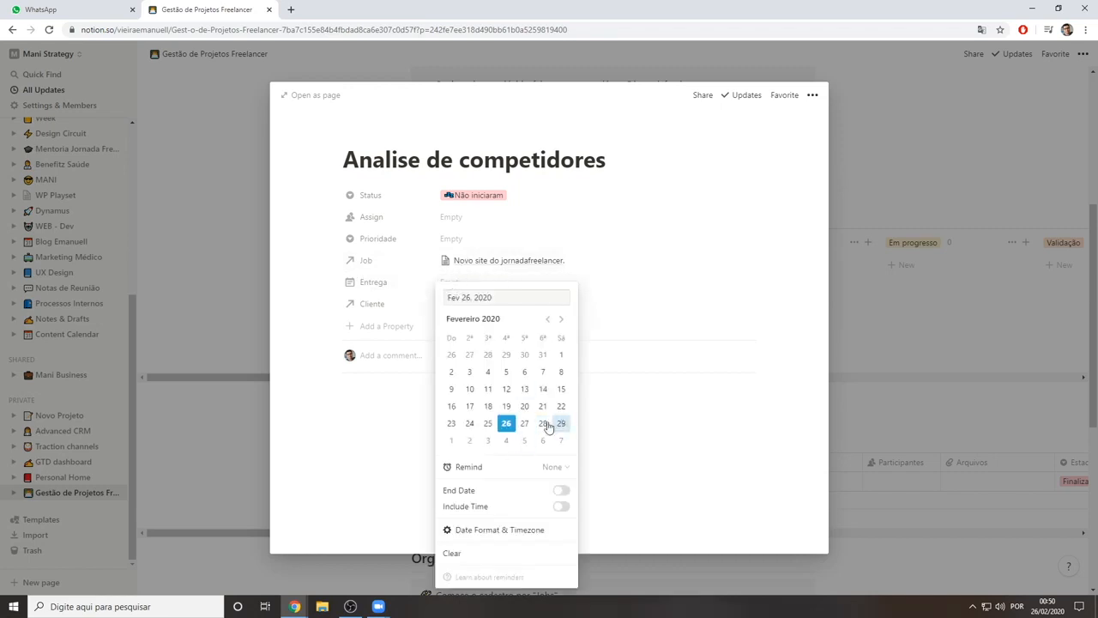
{"action": "left_click", "coordinate": [471, 441]}
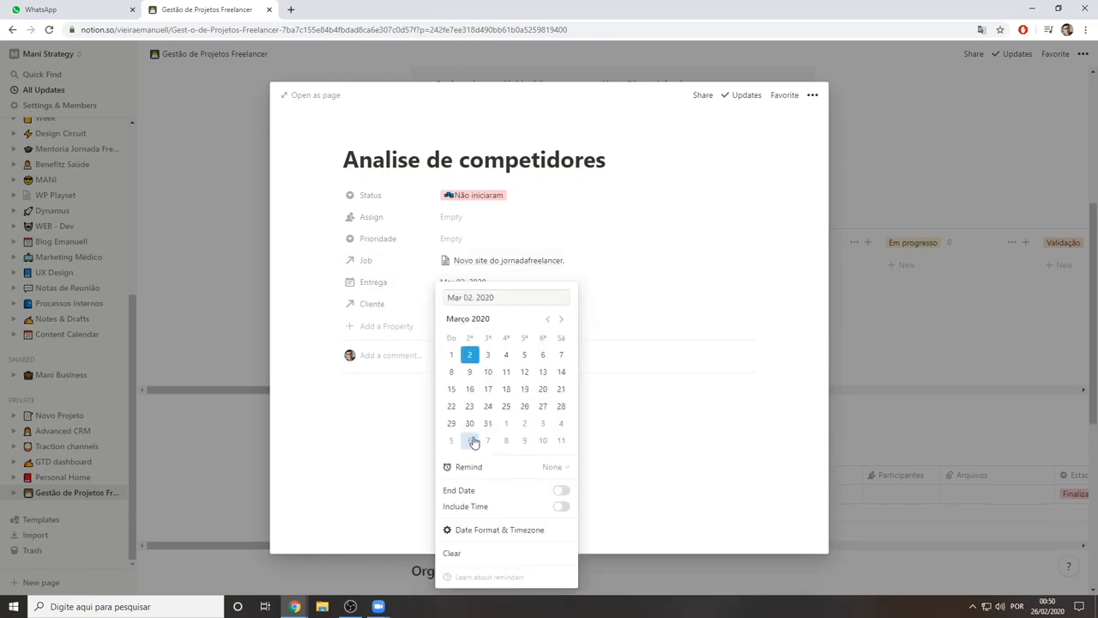
{"action": "left_click", "coordinate": [622, 323]}
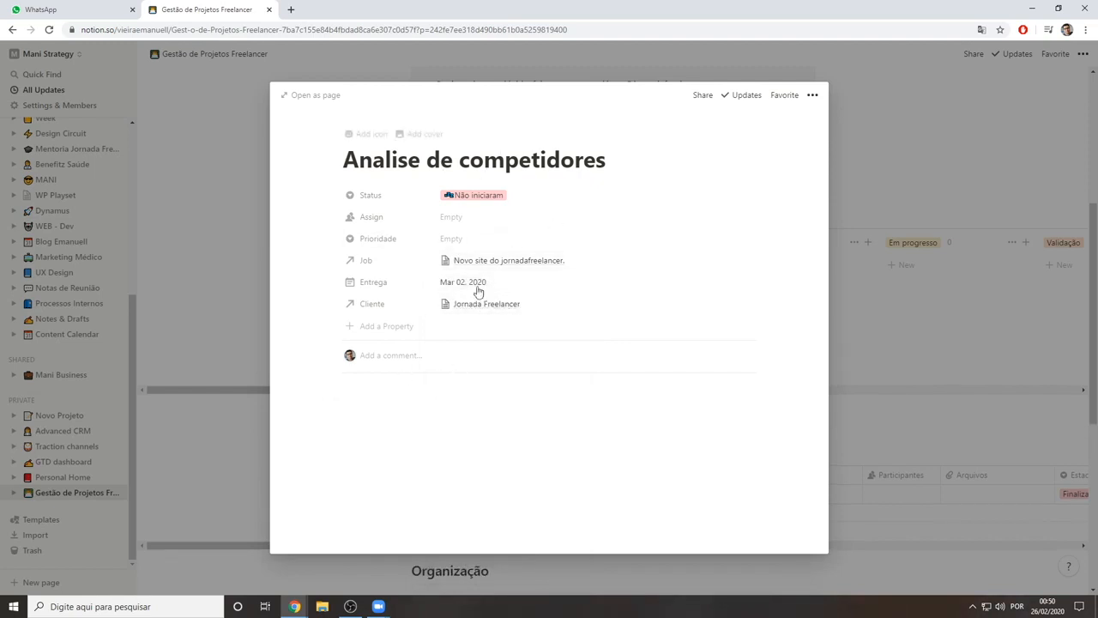
Remove the empty body line from the task's page and close the task
{"action": "left_click", "coordinate": [465, 396]}
{"action": "left_click", "coordinate": [418, 380]}
{"action": "key", "text": "BackSpace"}
{"action": "left_click", "coordinate": [837, 140]}
Apply the Tarefa Simples template to a new unnamed task in the Não iniciaram column, and delete that task
{"action": "left_click", "coordinate": [429, 368]}
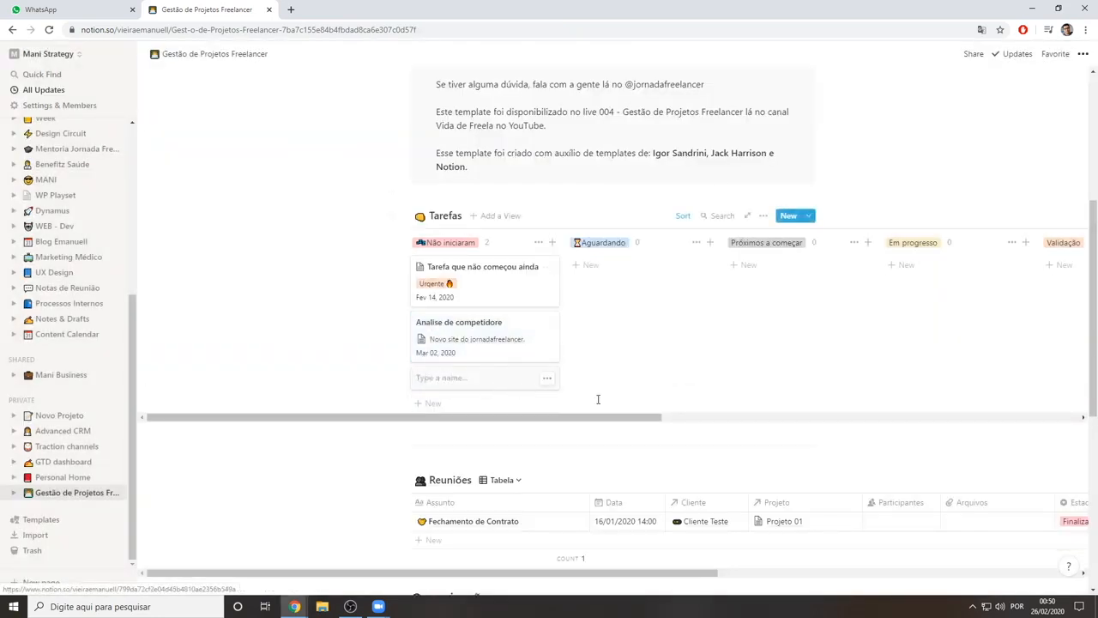
{"action": "left_click", "coordinate": [490, 380]}
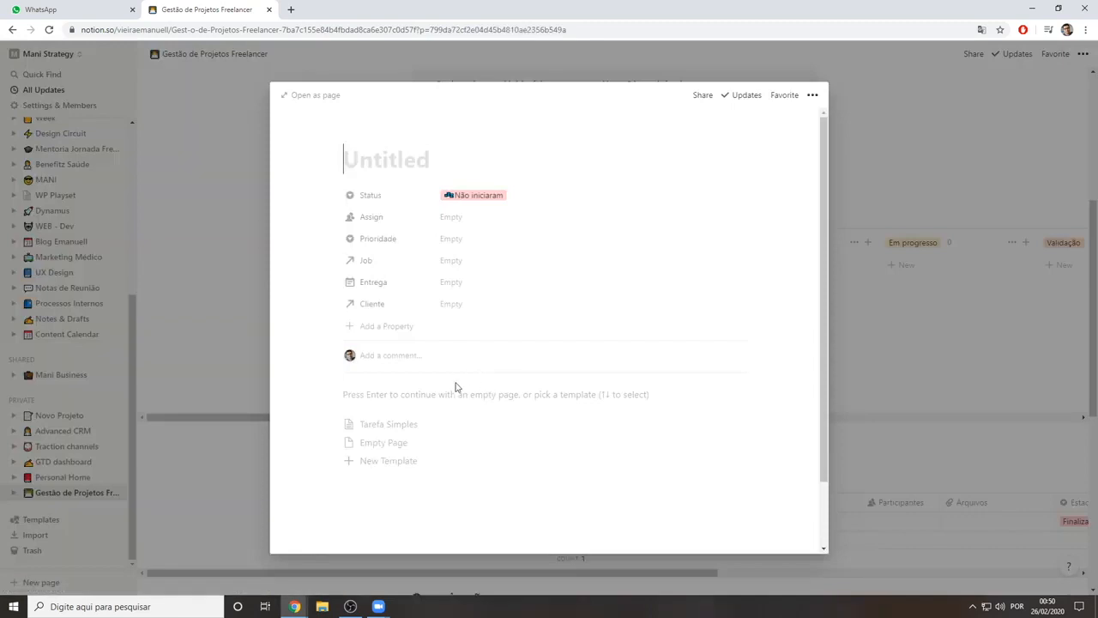
{"action": "left_click", "coordinate": [403, 427]}
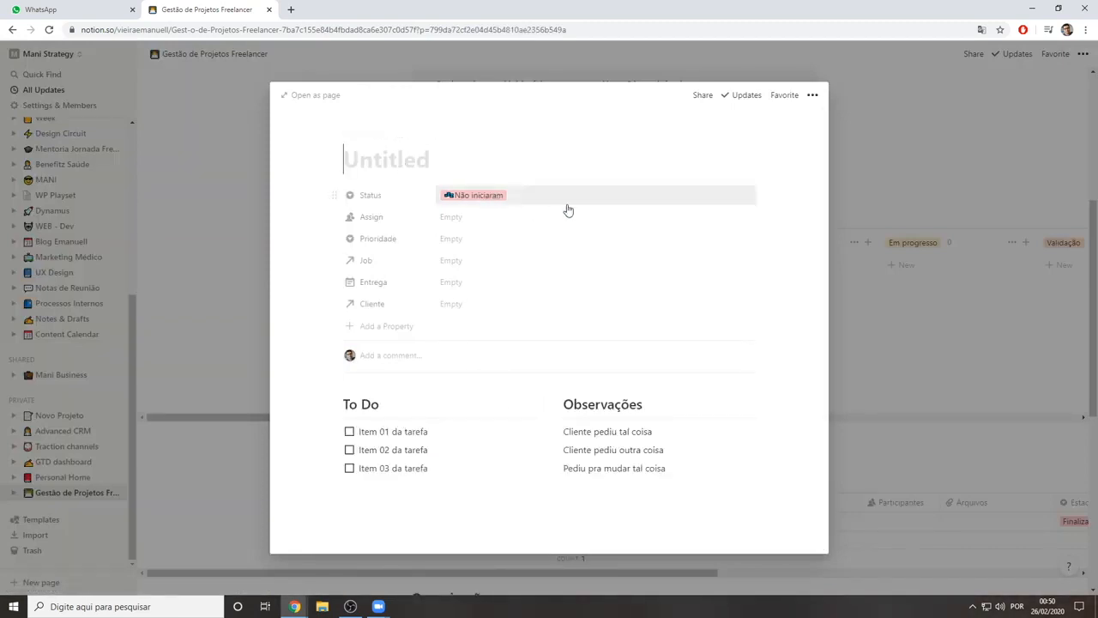
{"action": "left_click", "coordinate": [830, 105]}
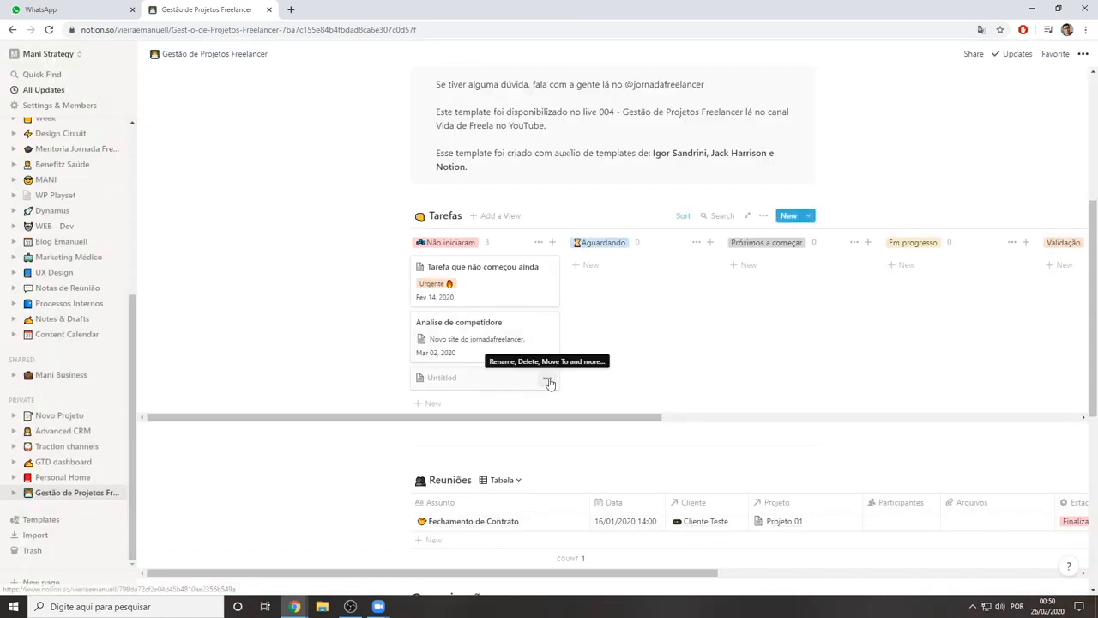
{"action": "left_click", "coordinate": [547, 379]}
{"action": "left_click", "coordinate": [566, 417]}
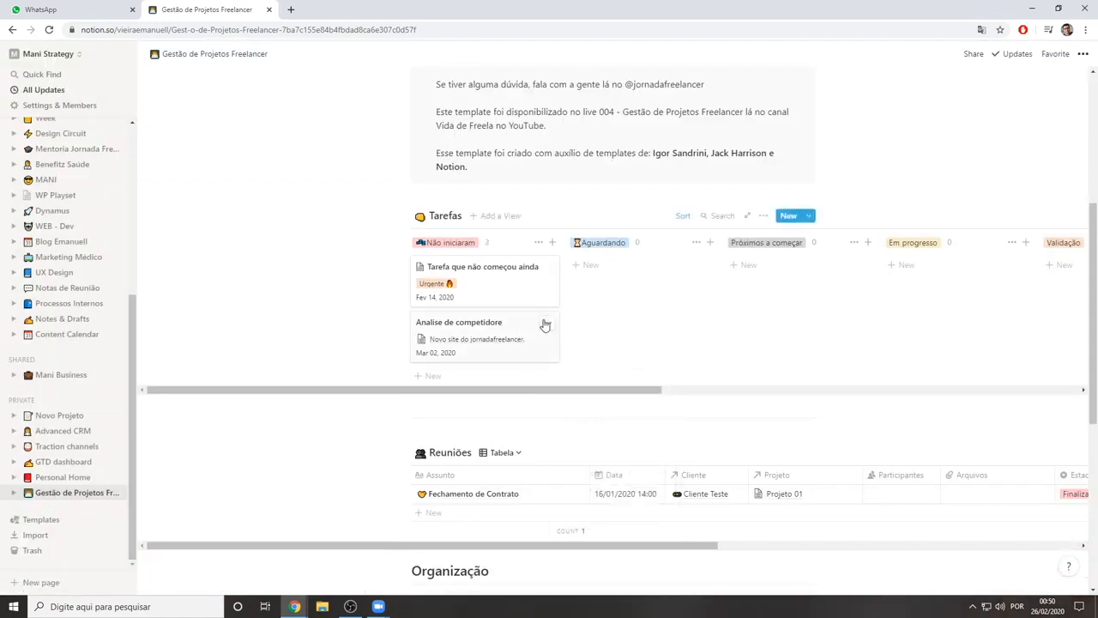
Correct the title of the second Não iniciaram task to "Analise de competidores" and return to the Tarefas board
{"action": "left_click", "coordinate": [516, 333]}
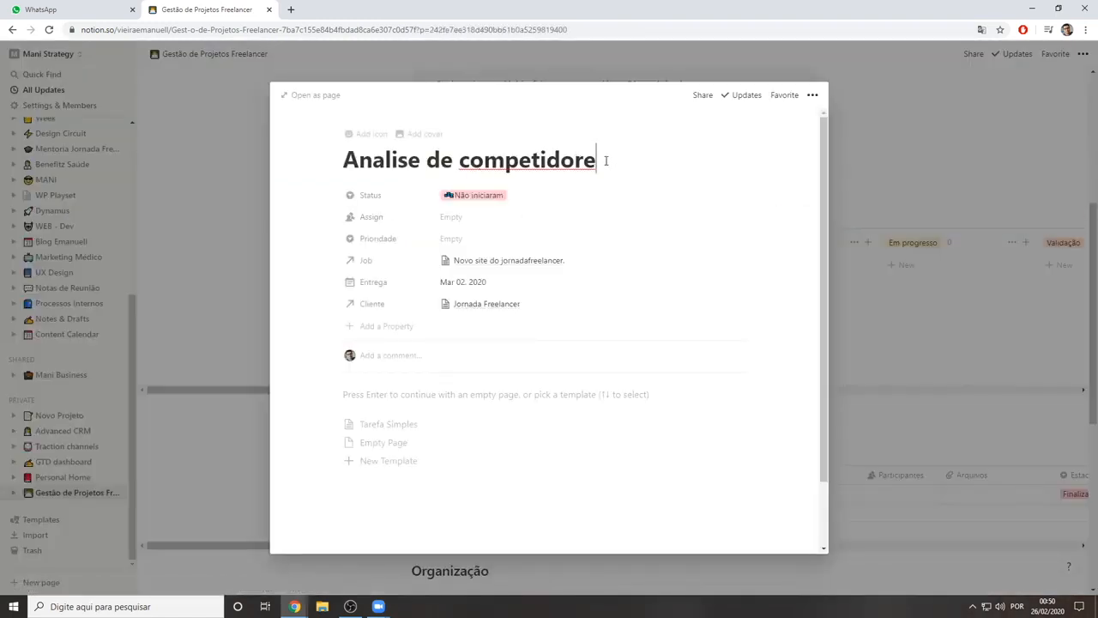
{"action": "type", "text": "s"}
{"action": "left_click", "coordinate": [925, 280]}
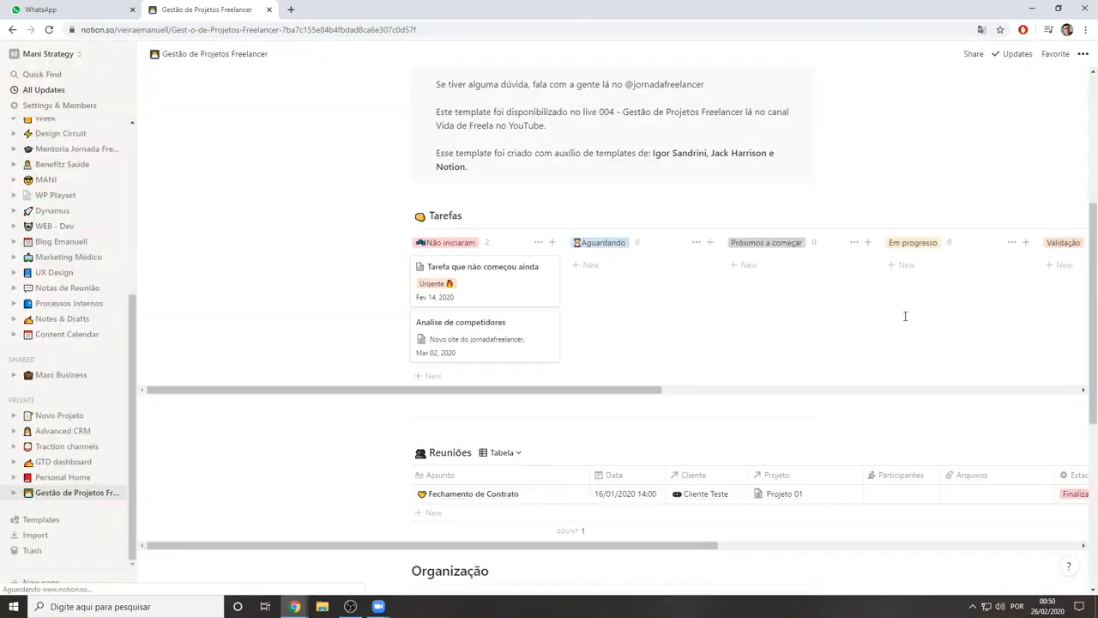
{"action": "scroll", "coordinate": [515, 361], "scroll_direction": "up", "scroll_amount": 3}
{"action": "scroll", "coordinate": [449, 358], "scroll_direction": "down", "scroll_amount": 1}
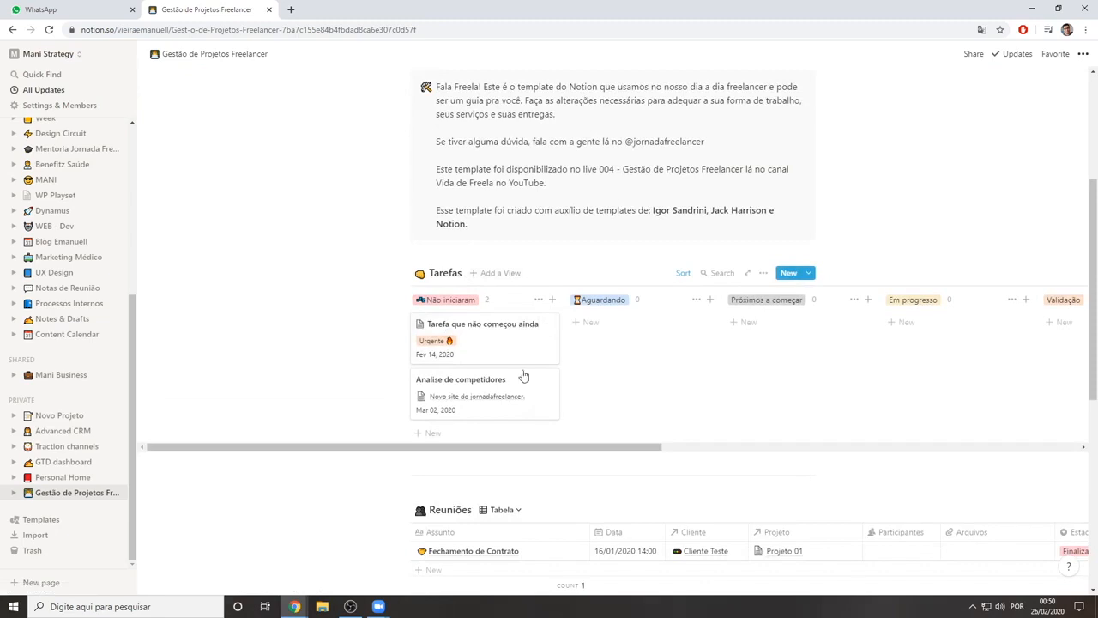
{"action": "scroll", "coordinate": [471, 375], "scroll_direction": "down", "scroll_amount": 1}
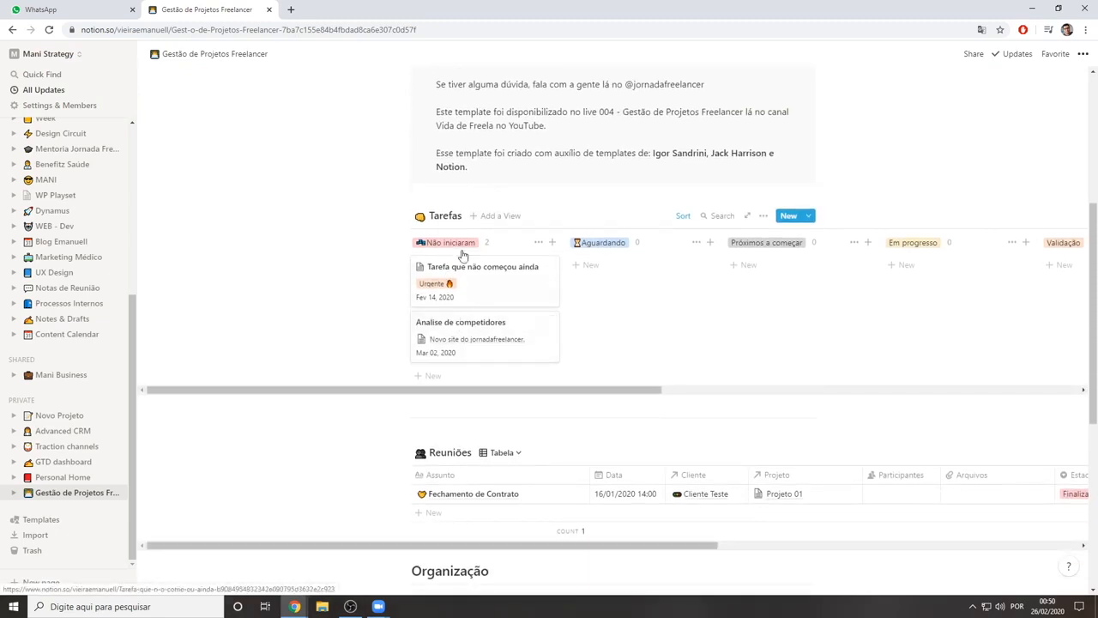
Move the Analise de competidores task stage by stage from Aguardando through Completo and into the hidden Arquivo group
{"action": "left_click_drag", "start_coordinate": [483, 342], "coordinate": [660, 286]}
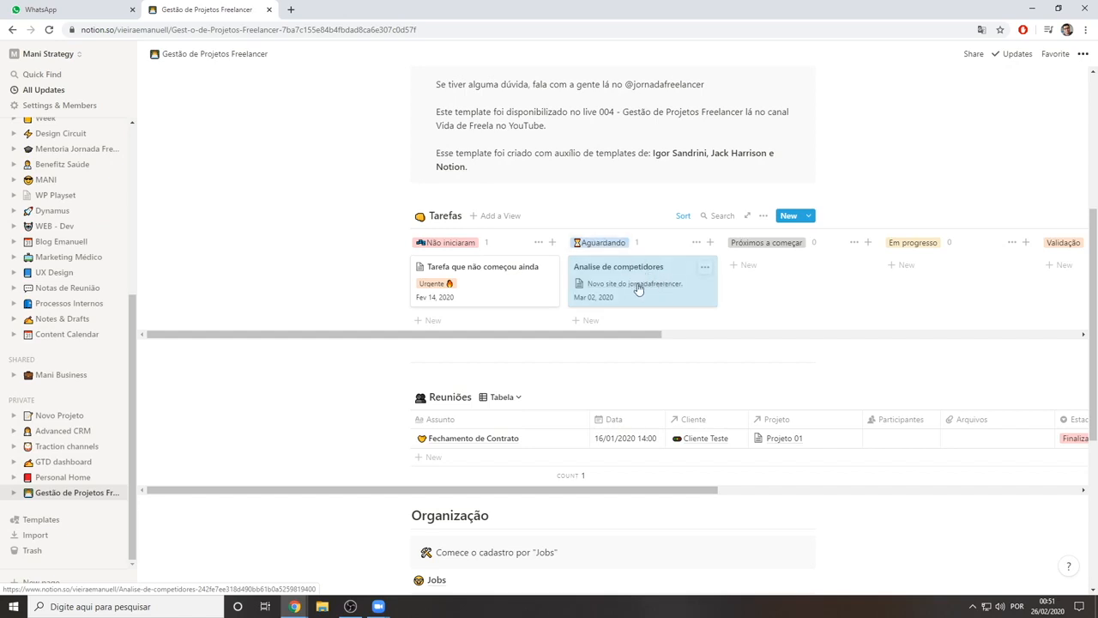
{"action": "left_click_drag", "start_coordinate": [642, 272], "coordinate": [821, 272]}
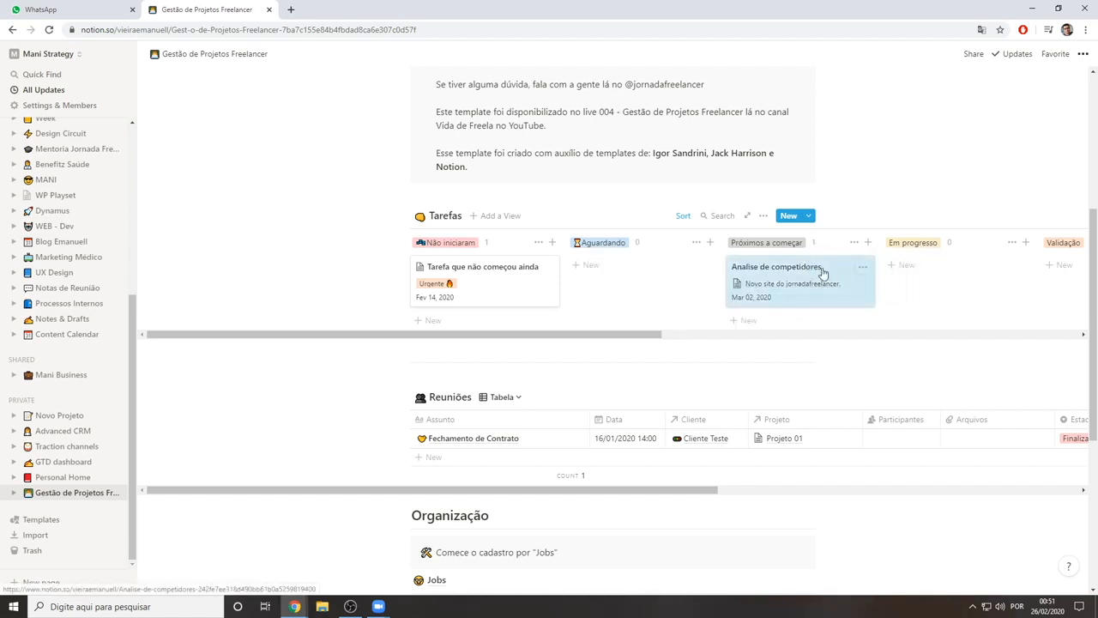
{"action": "left_click_drag", "start_coordinate": [794, 280], "coordinate": [955, 271]}
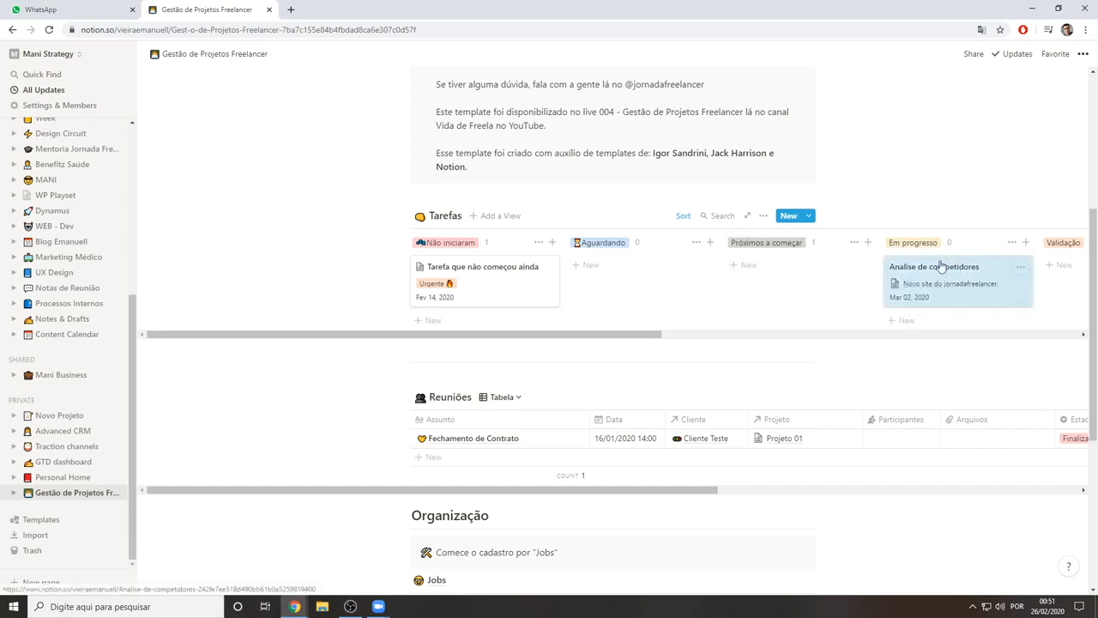
{"action": "left_click_drag", "start_coordinate": [549, 338], "coordinate": [630, 341]}
{"action": "left_click_drag", "start_coordinate": [775, 267], "coordinate": [955, 269]}
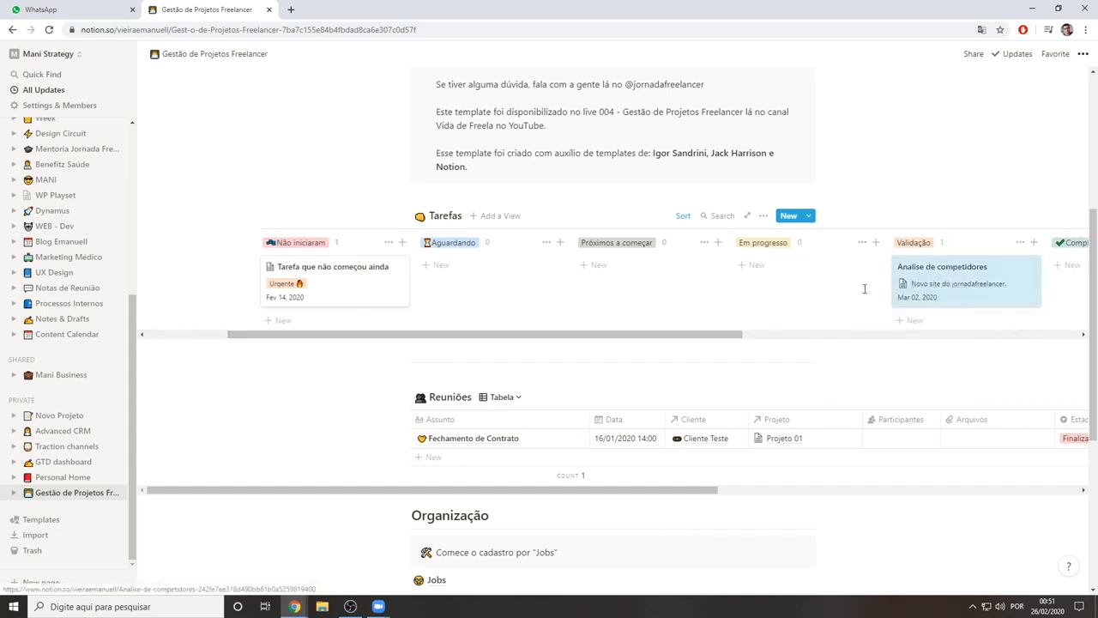
{"action": "left_click_drag", "start_coordinate": [613, 336], "coordinate": [764, 335]}
{"action": "left_click_drag", "start_coordinate": [668, 275], "coordinate": [822, 274]}
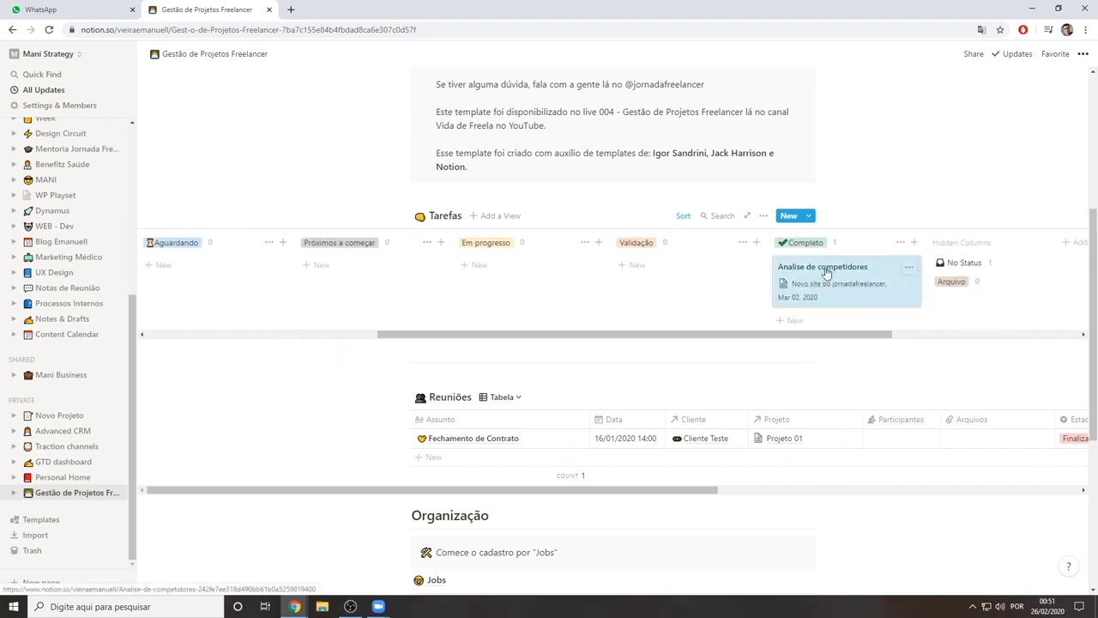
{"action": "left_click_drag", "start_coordinate": [829, 269], "coordinate": [967, 283]}
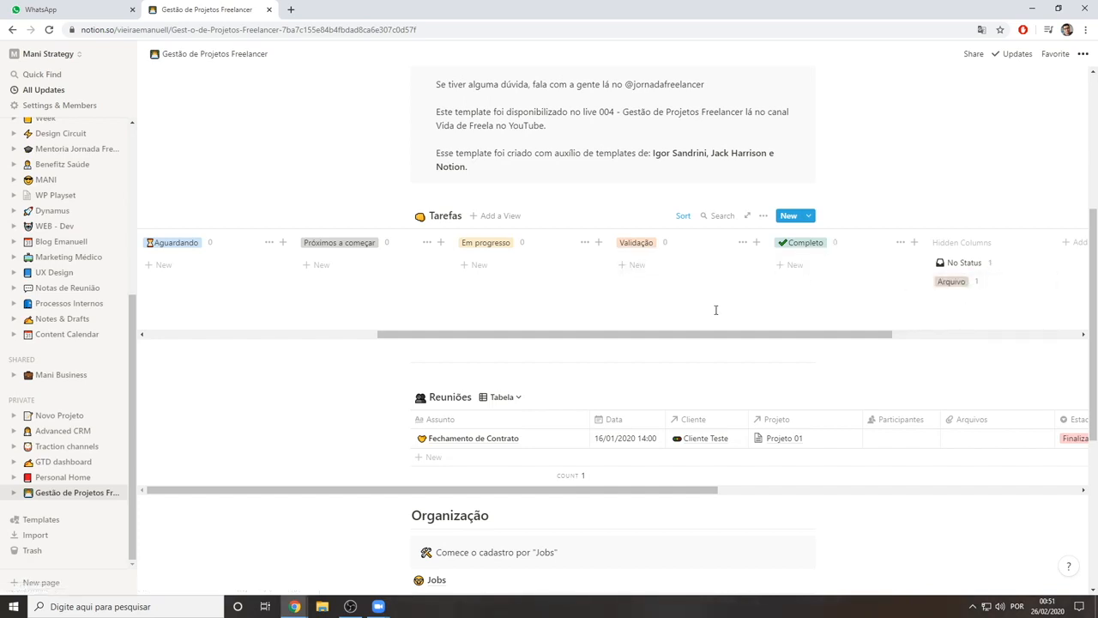
Review the Tarefas board's columns from Não iniciaram to the hidden groups, and look over the template page's sections
{"action": "left_click_drag", "start_coordinate": [679, 338], "coordinate": [539, 335]}
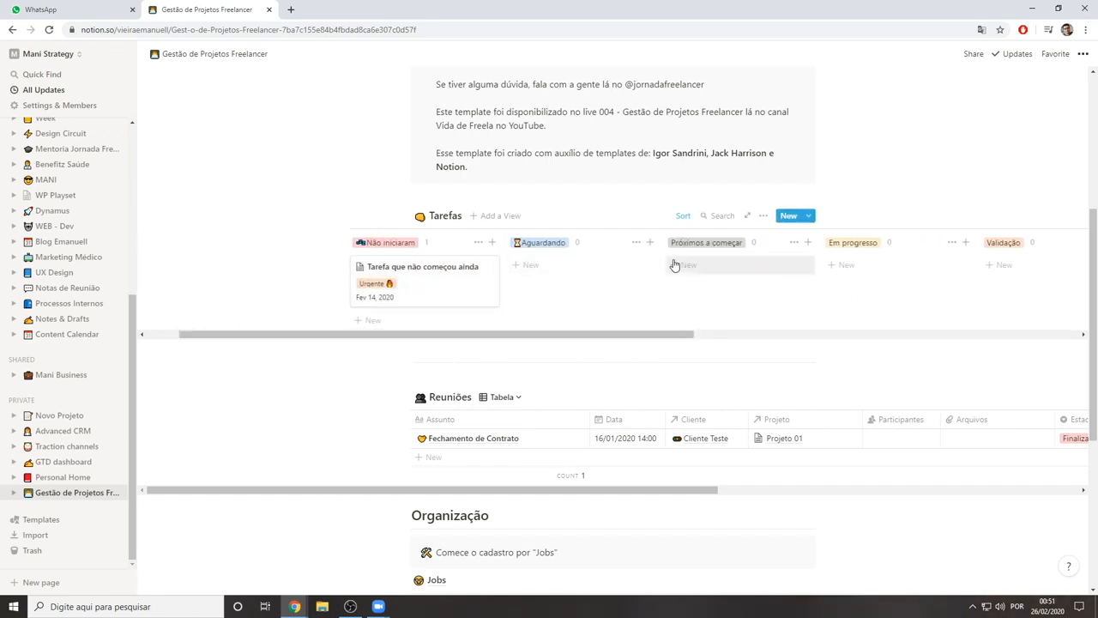
{"action": "left_click_drag", "start_coordinate": [593, 336], "coordinate": [839, 335]}
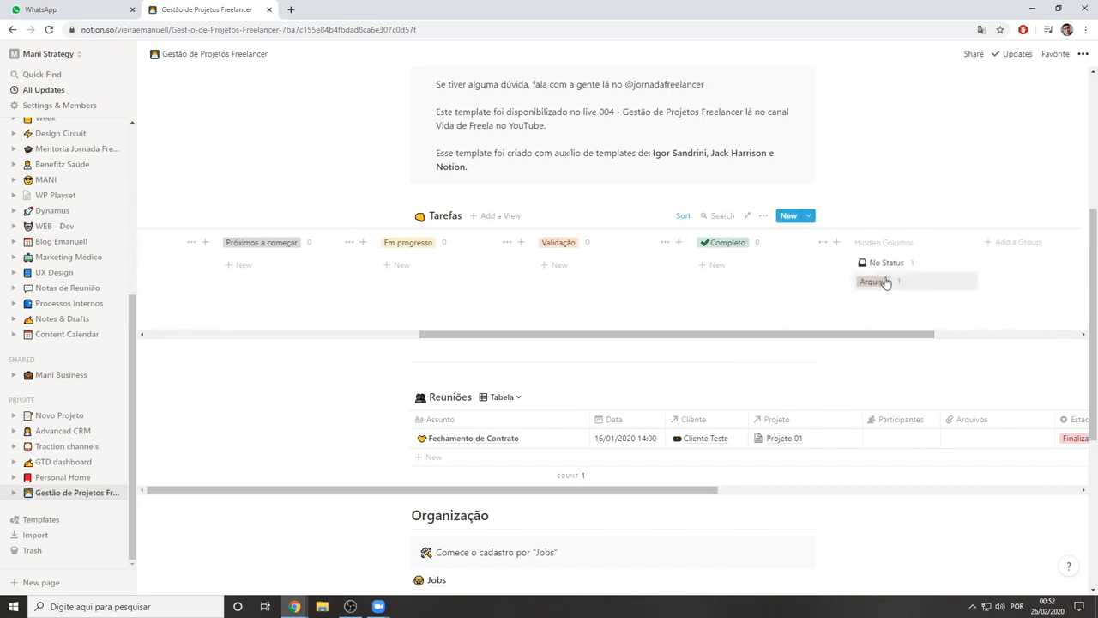
{"action": "left_click_drag", "start_coordinate": [669, 336], "coordinate": [473, 317]}
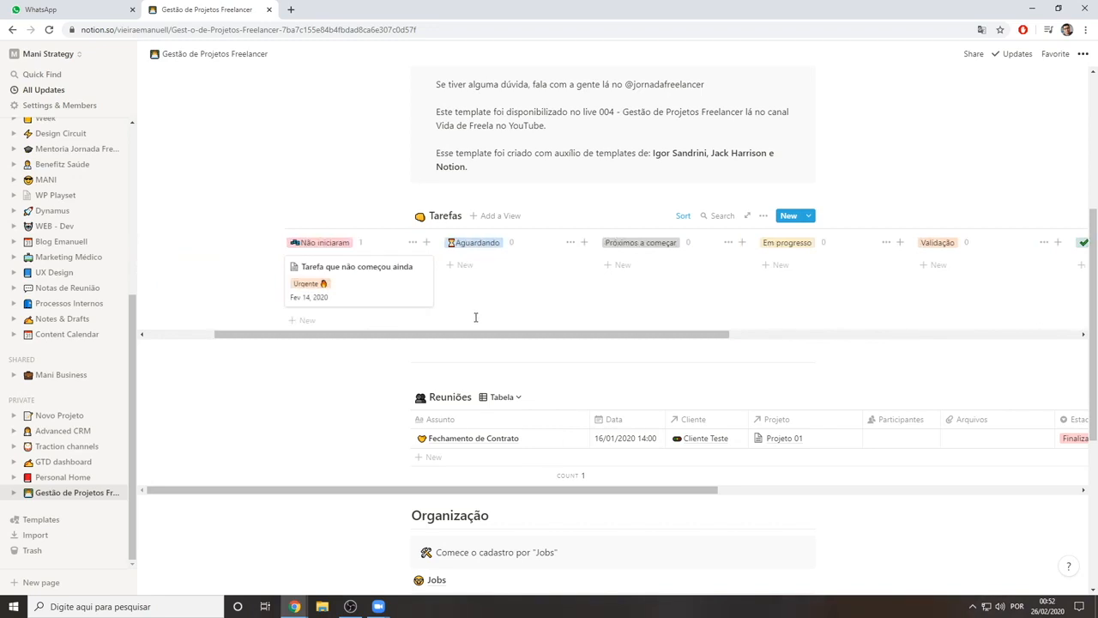
{"action": "left_click_drag", "start_coordinate": [475, 338], "coordinate": [411, 335]}
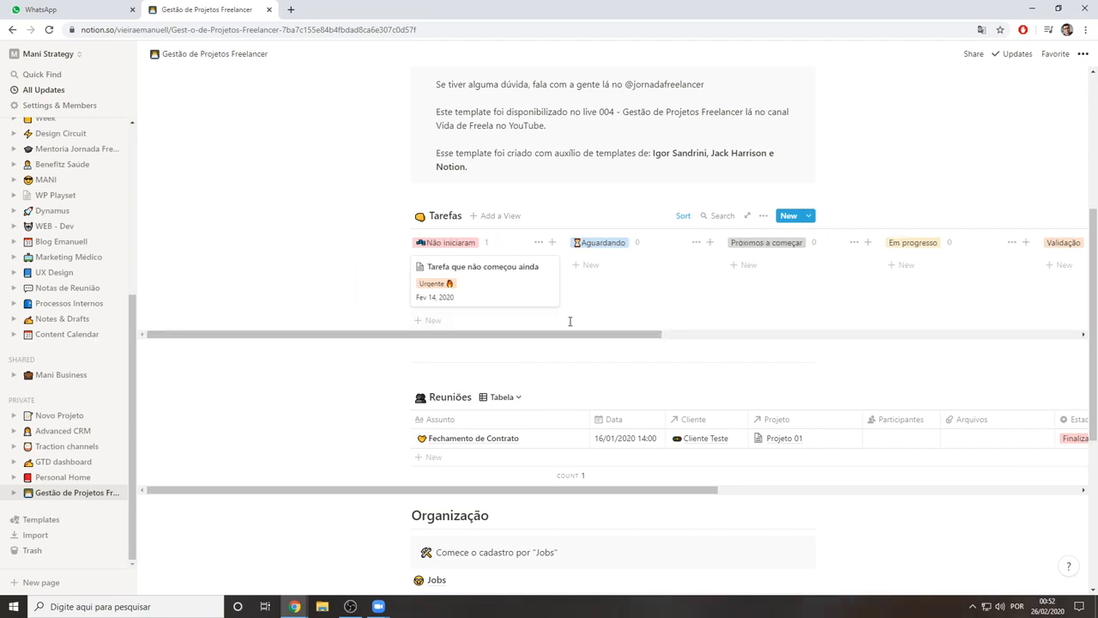
{"action": "scroll", "coordinate": [570, 321], "scroll_direction": "up", "scroll_amount": 3}
{"action": "scroll", "coordinate": [509, 411], "scroll_direction": "down", "scroll_amount": 1}
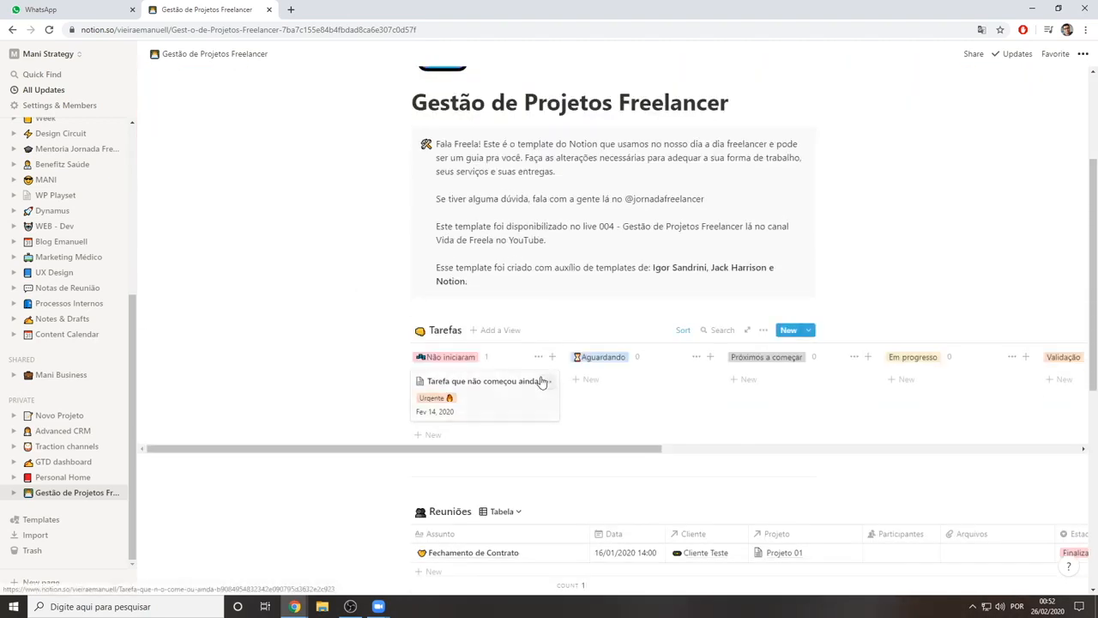
{"action": "scroll", "coordinate": [579, 387], "scroll_direction": "down", "scroll_amount": 5}
{"action": "scroll", "coordinate": [580, 388], "scroll_direction": "up", "scroll_amount": 2}
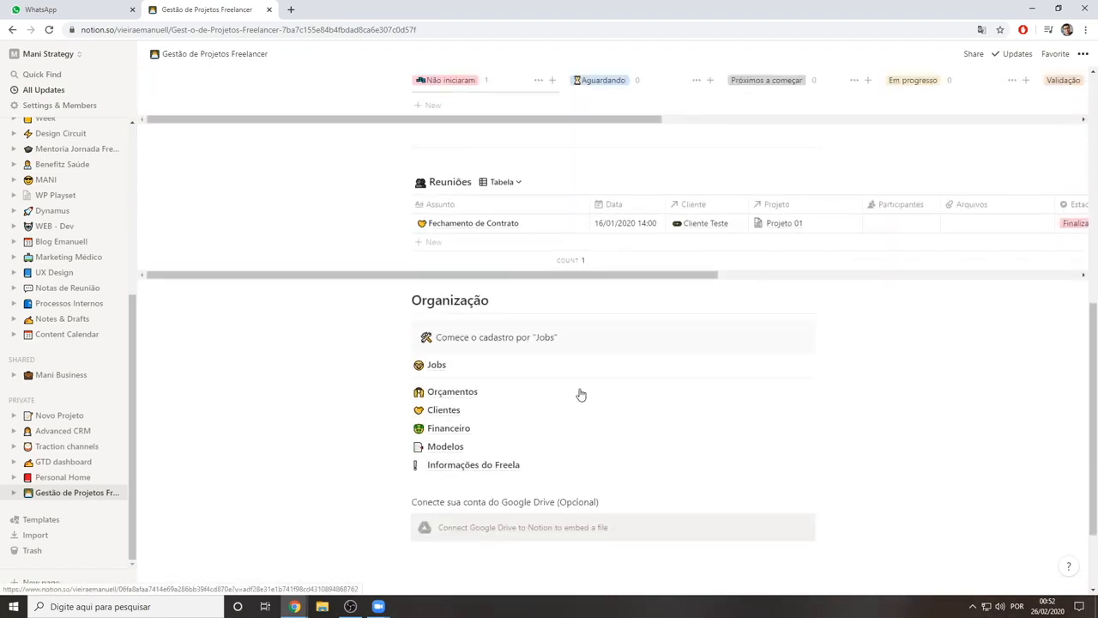
{"action": "scroll", "coordinate": [580, 391], "scroll_direction": "up", "scroll_amount": 3}
{"action": "scroll", "coordinate": [580, 388], "scroll_direction": "up", "scroll_amount": 2}
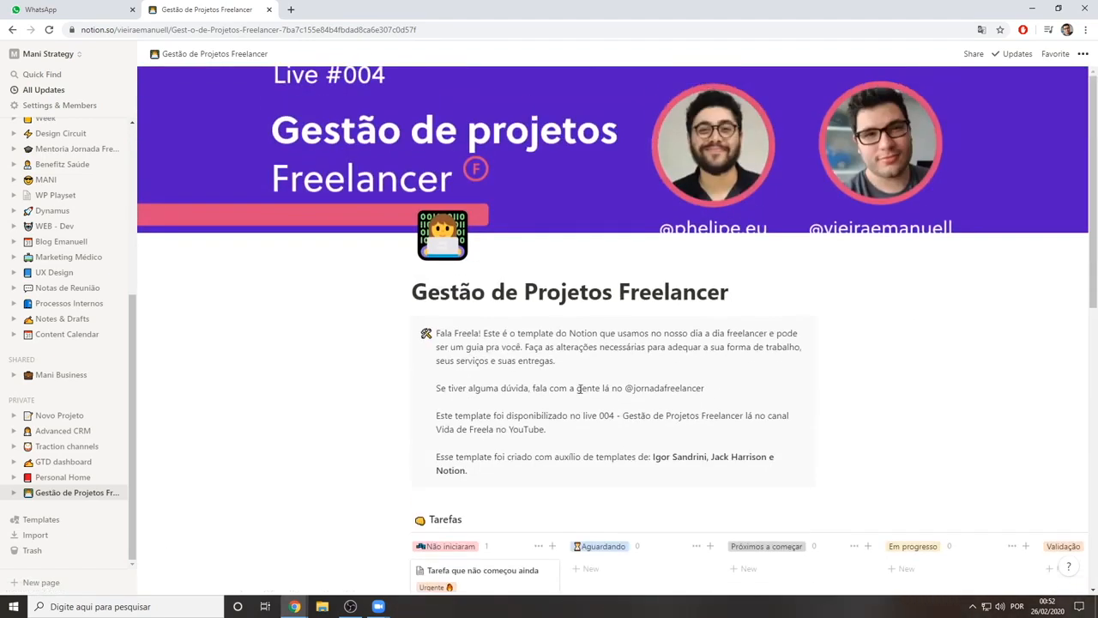
{"action": "scroll", "coordinate": [580, 389], "scroll_direction": "down", "scroll_amount": 1}
{"action": "scroll", "coordinate": [580, 388], "scroll_direction": "down", "scroll_amount": 3}
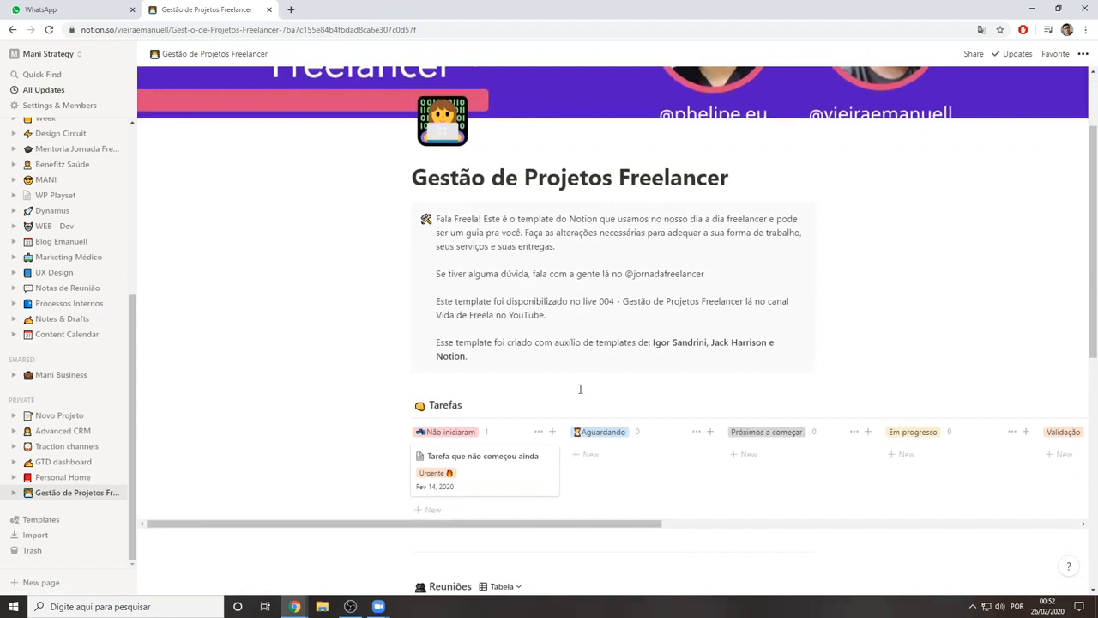
{"action": "scroll", "coordinate": [580, 389], "scroll_direction": "down", "scroll_amount": 2}
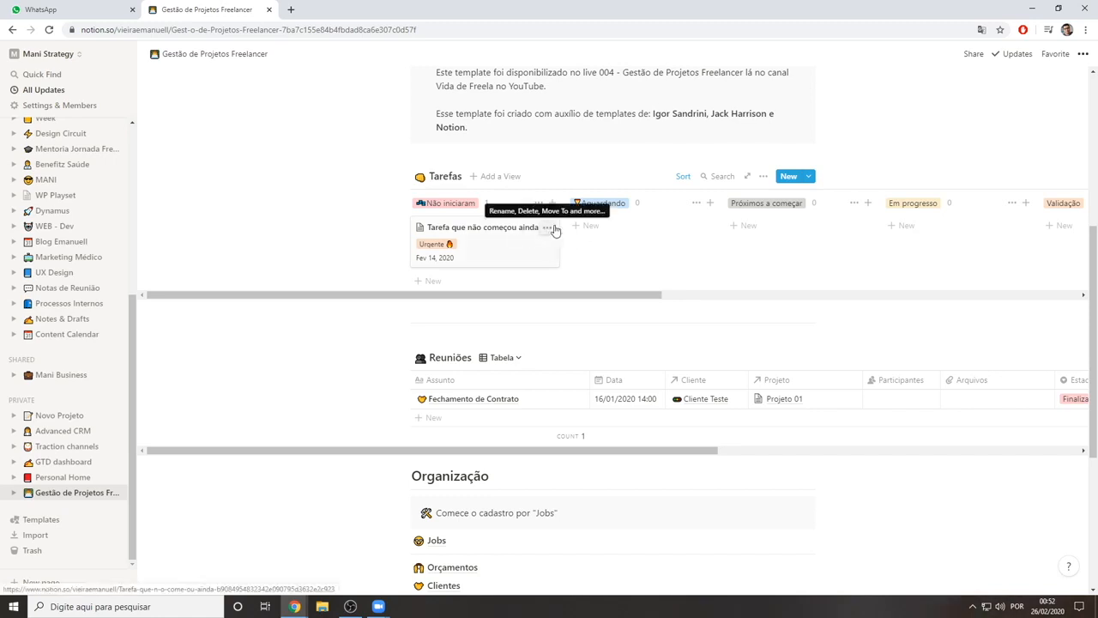
Open the Informações do Freela page and expand its Email, Instagram and Bancos sections, including each bank's entry
{"action": "scroll", "coordinate": [598, 255], "scroll_direction": "down", "scroll_amount": 2}
{"action": "scroll", "coordinate": [513, 300], "scroll_direction": "down", "scroll_amount": 1}
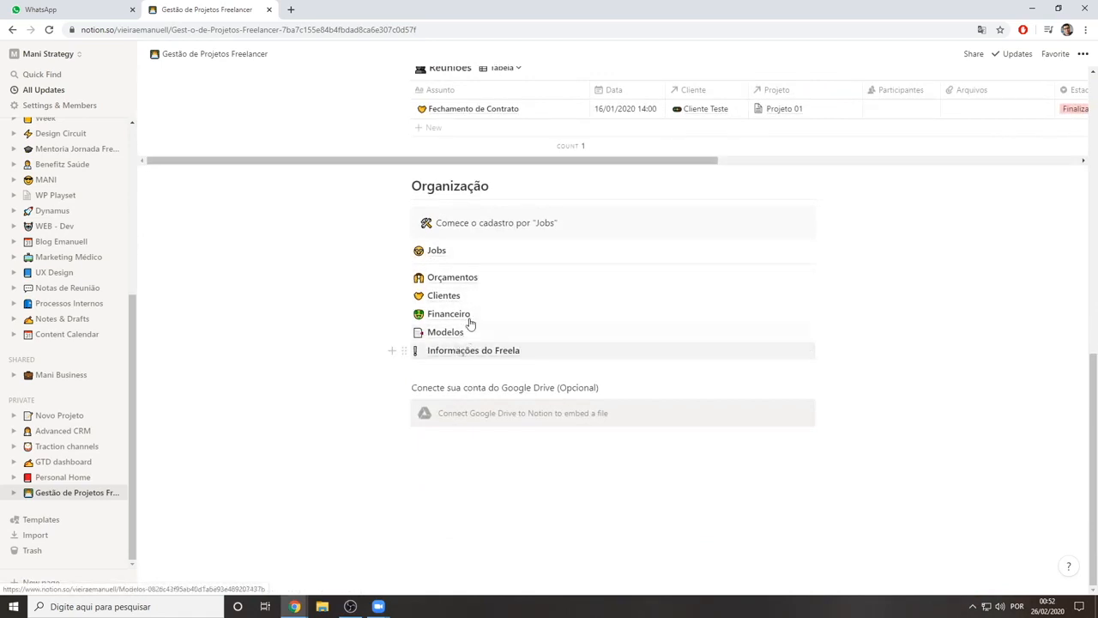
{"action": "left_click", "coordinate": [466, 357]}
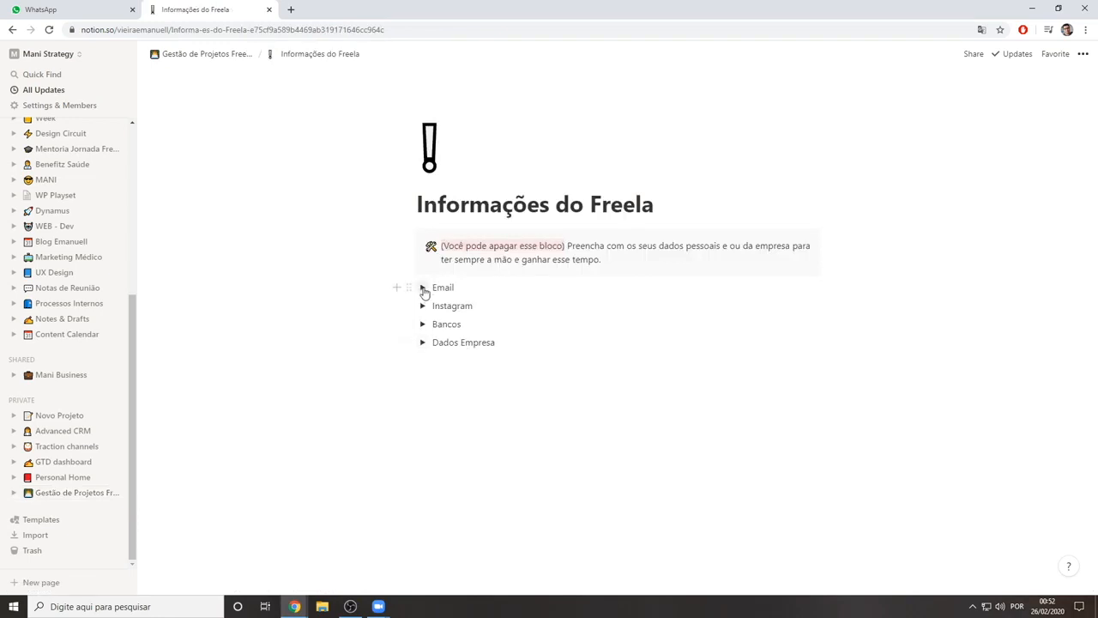
{"action": "left_click", "coordinate": [423, 288]}
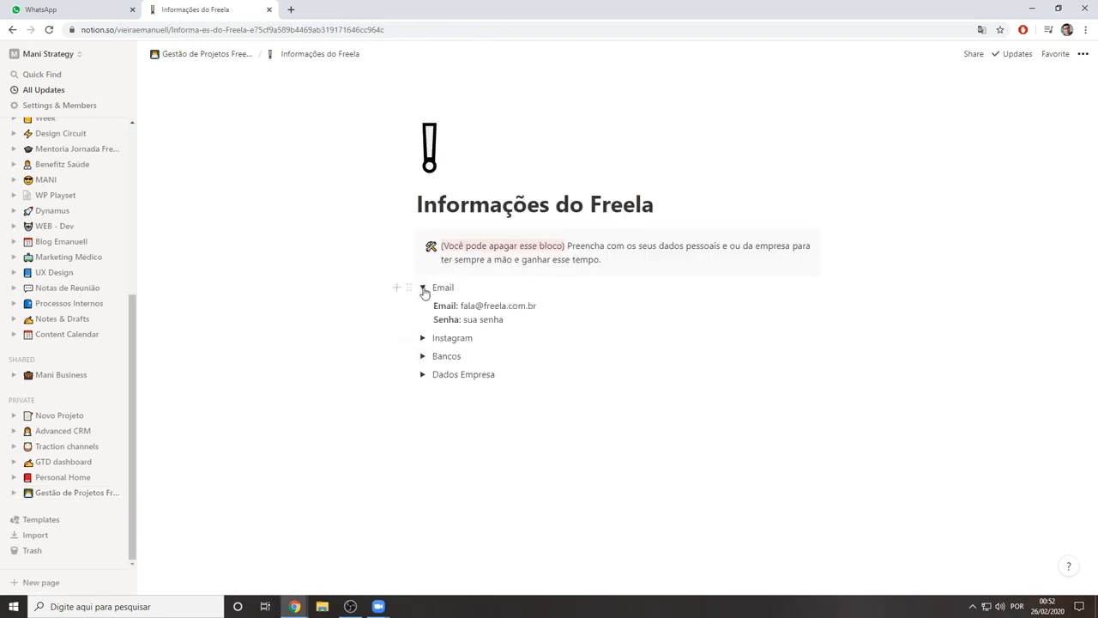
{"action": "left_click", "coordinate": [422, 338]}
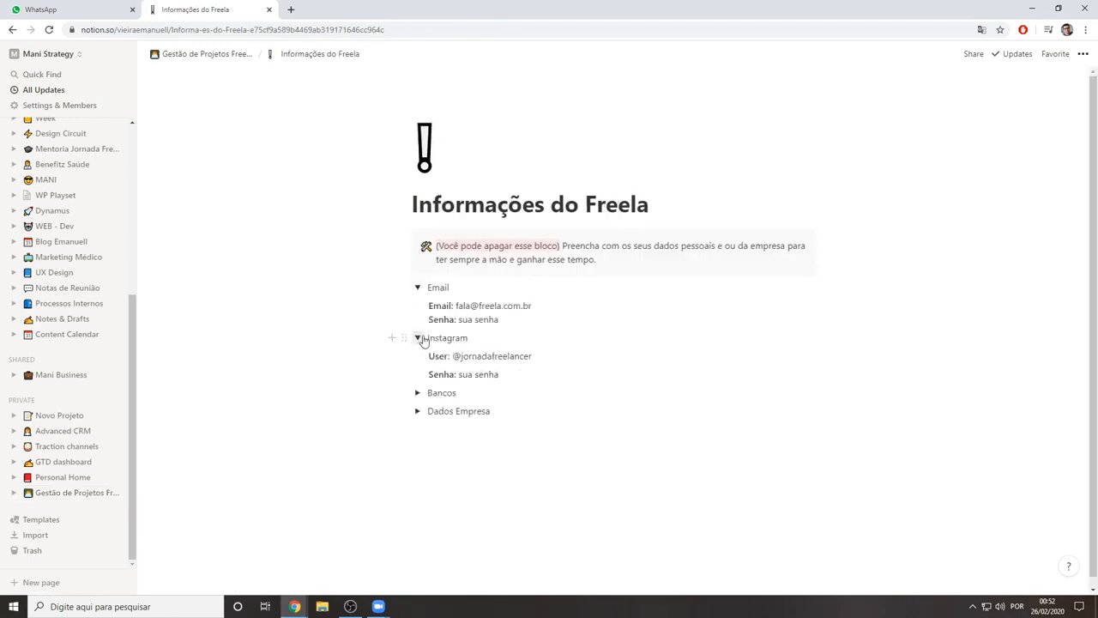
{"action": "left_click", "coordinate": [418, 394]}
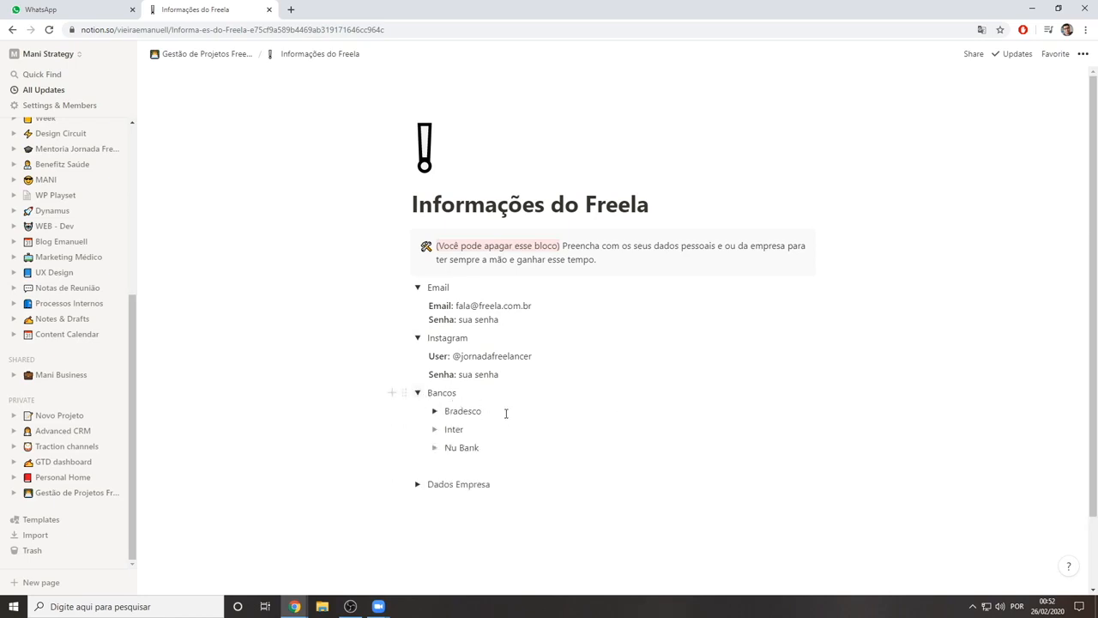
{"action": "left_click", "coordinate": [434, 412]}
{"action": "left_click", "coordinate": [434, 466]}
{"action": "left_click", "coordinate": [434, 502]}
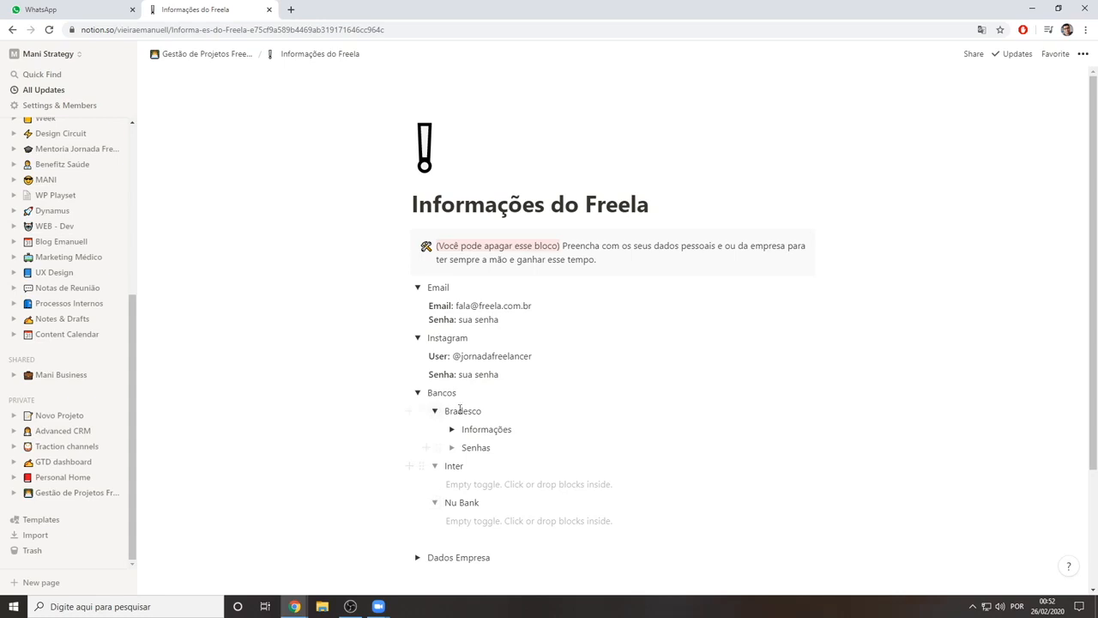
Examine the company fields under Dados Empresa, and collapse all the sections of Informações do Freela
{"action": "scroll", "coordinate": [467, 411], "scroll_direction": "down", "scroll_amount": 2}
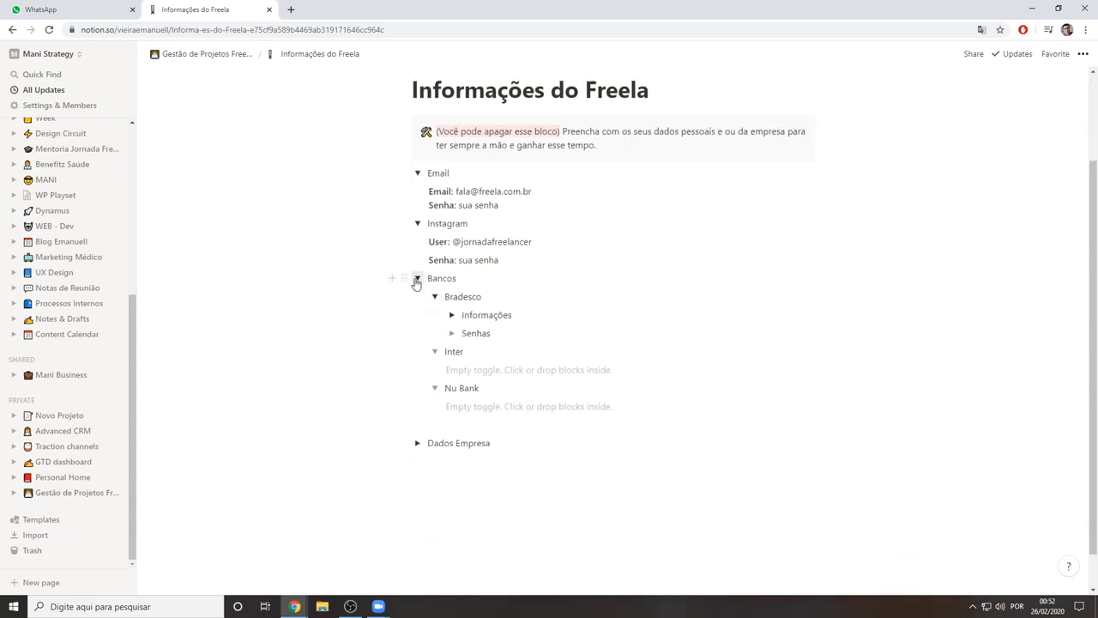
{"action": "left_click", "coordinate": [416, 280]}
{"action": "left_click", "coordinate": [418, 402]}
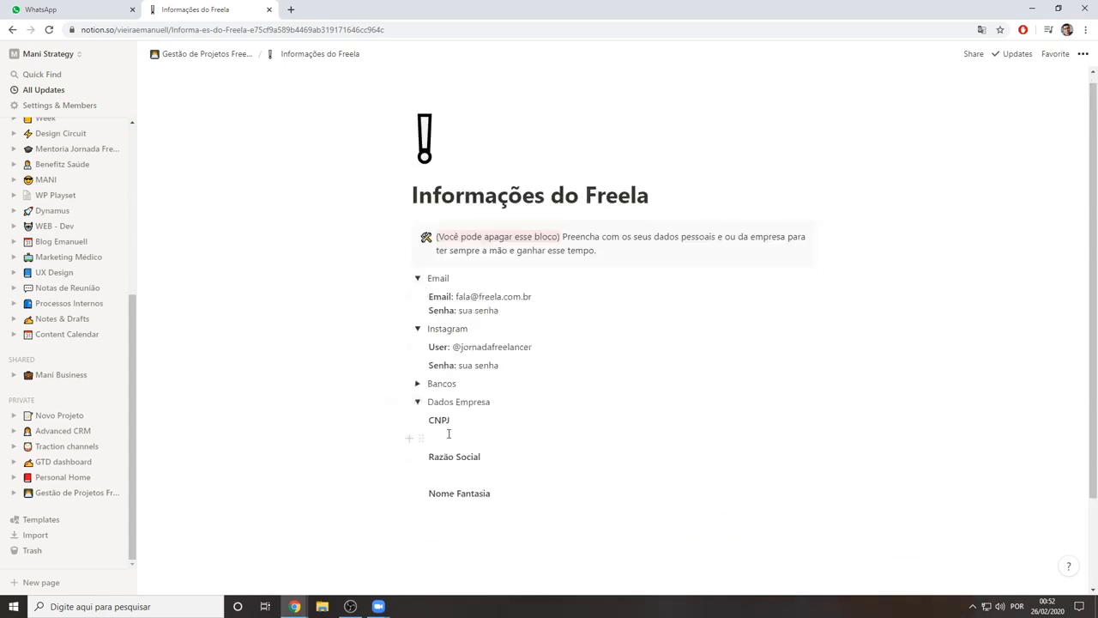
{"action": "left_click", "coordinate": [469, 436]}
{"action": "left_click", "coordinate": [500, 510]}
{"action": "left_click", "coordinate": [484, 417]}
{"action": "left_click", "coordinate": [419, 329]}
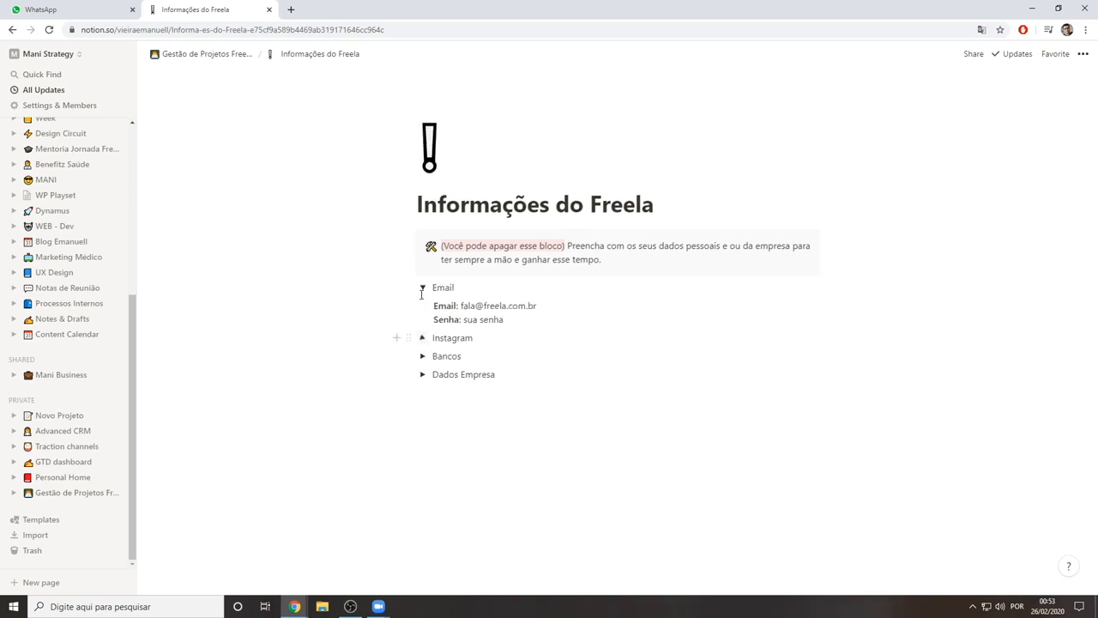
{"action": "left_click", "coordinate": [422, 287]}
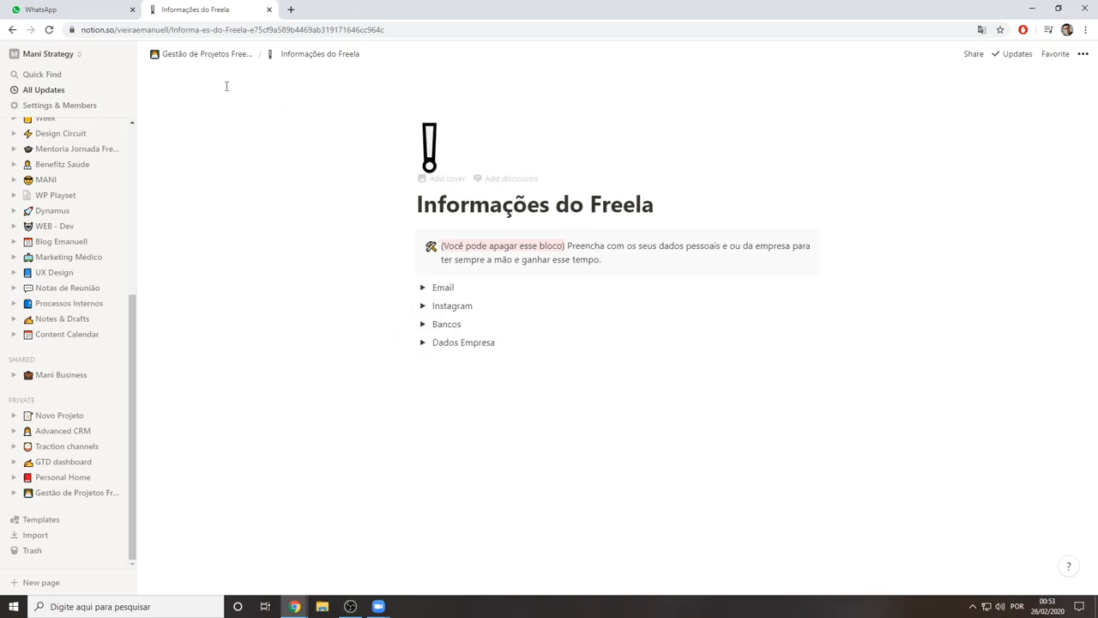
Return to the Gestão de Projetos Freelancer page and view the proposal and contract placeholders in Modelos
{"action": "left_click", "coordinate": [202, 57]}
{"action": "scroll", "coordinate": [508, 412], "scroll_direction": "down", "scroll_amount": 4}
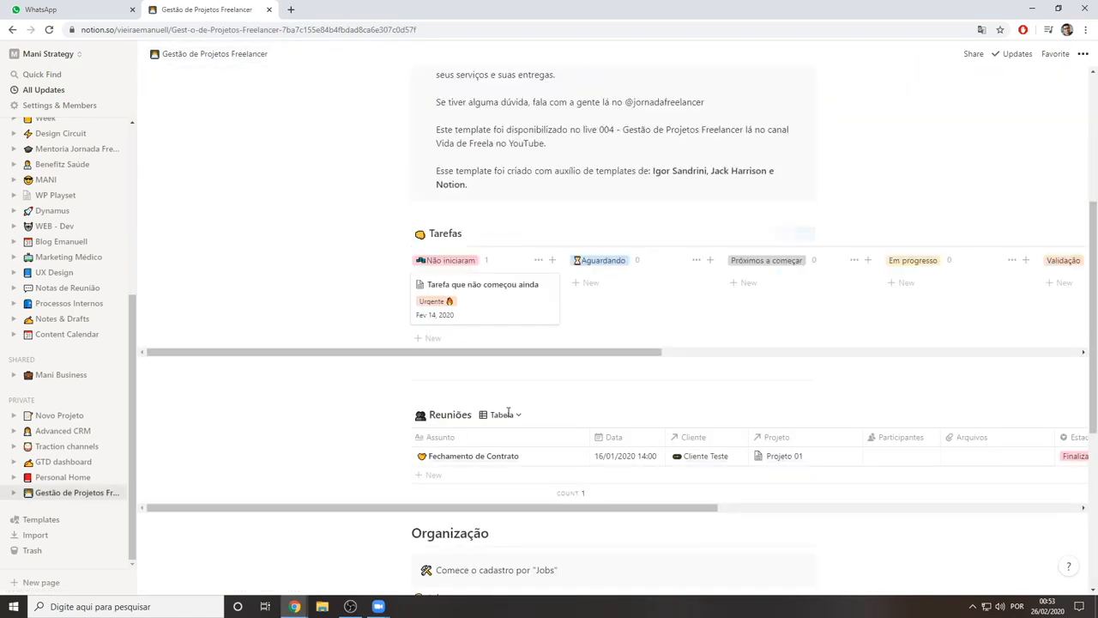
{"action": "scroll", "coordinate": [508, 414], "scroll_direction": "down", "scroll_amount": 4}
{"action": "left_click", "coordinate": [451, 334]}
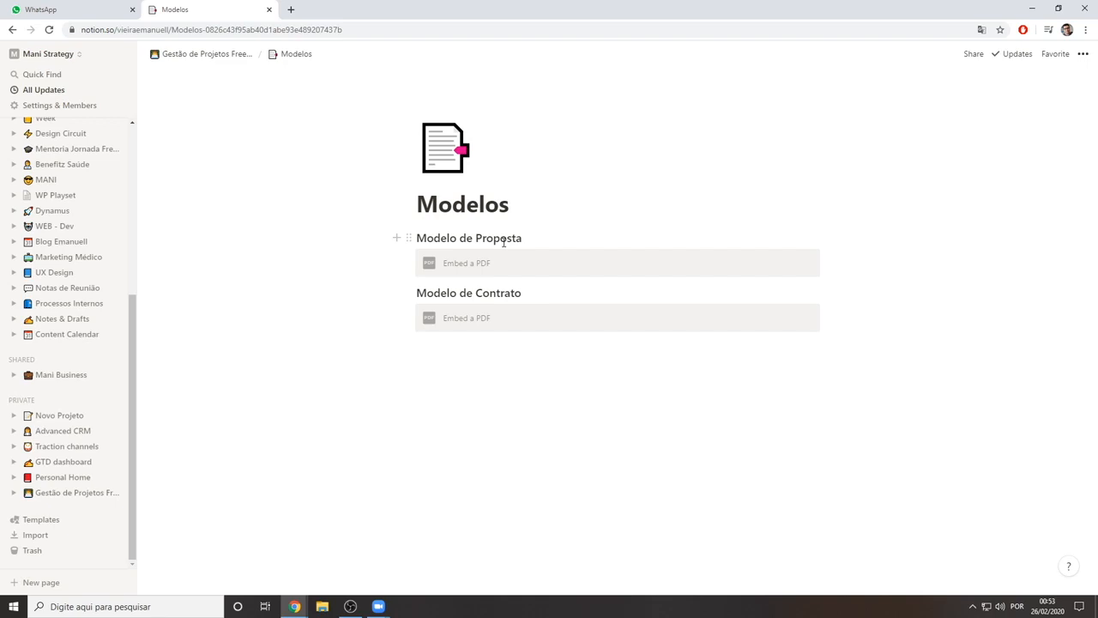
Open the Financeiro database from the main template page and add an entry named "Entrada"
{"action": "left_click", "coordinate": [202, 55]}
{"action": "scroll", "coordinate": [451, 338], "scroll_direction": "down", "scroll_amount": 10}
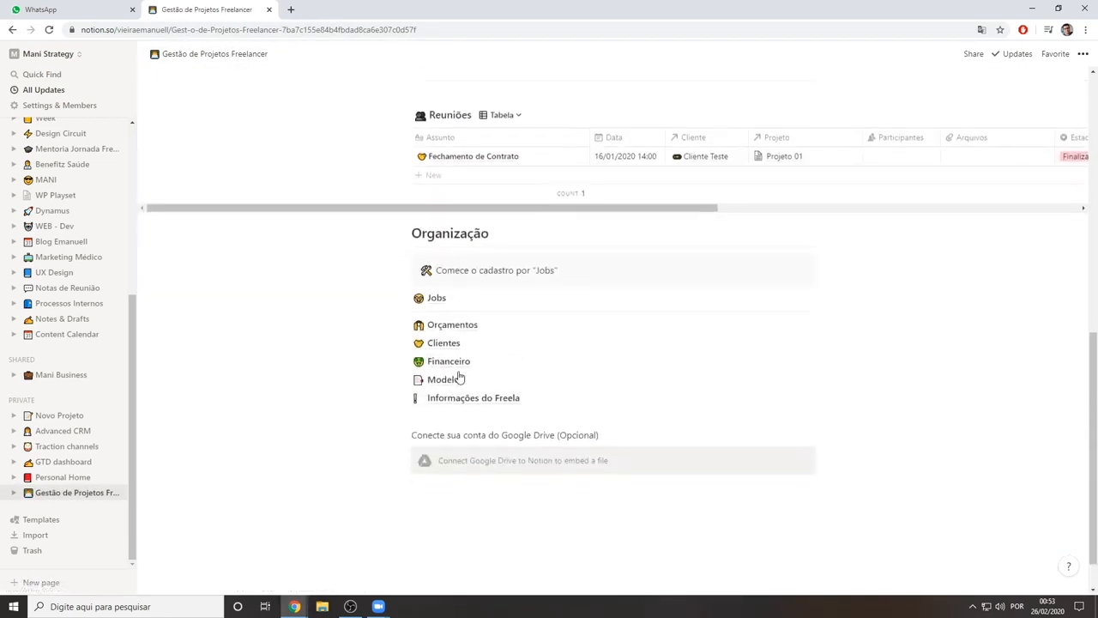
{"action": "left_click", "coordinate": [454, 370]}
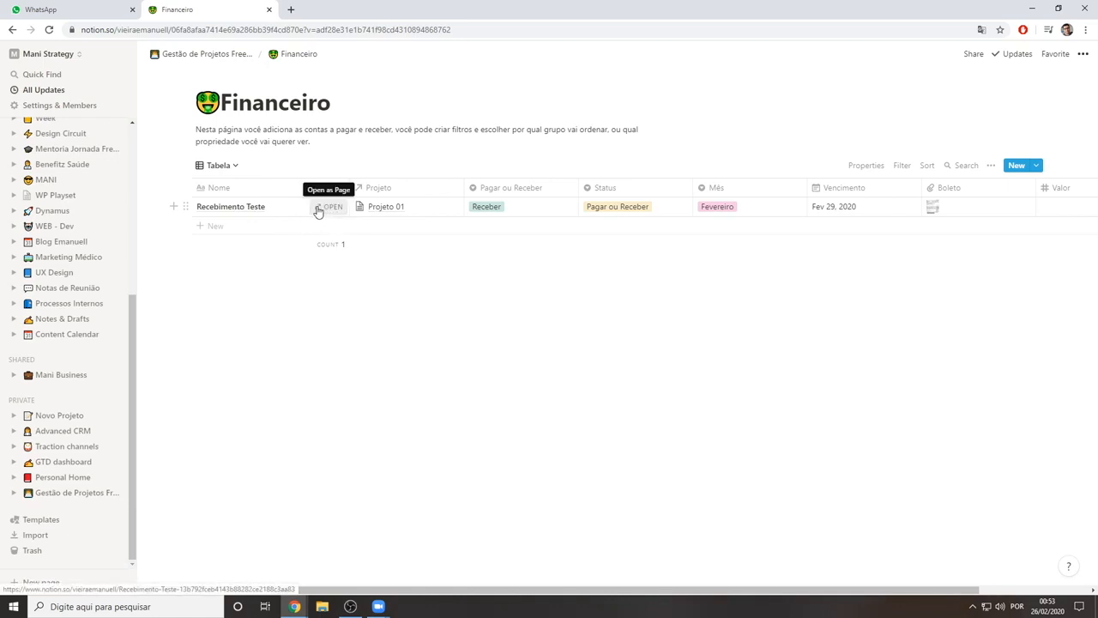
{"action": "left_click", "coordinate": [220, 230]}
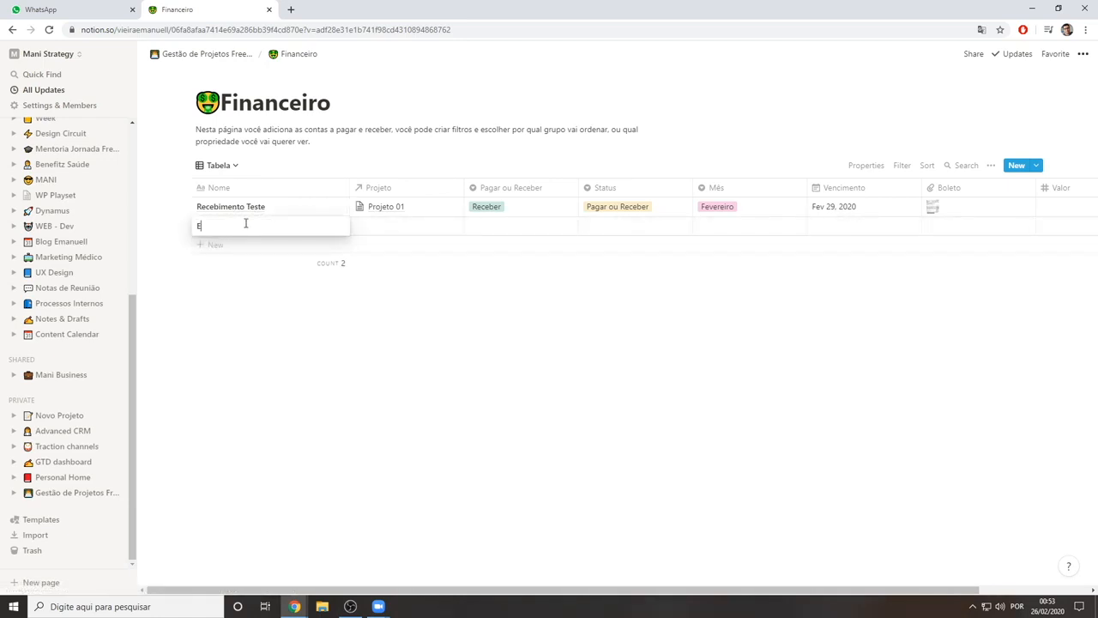
{"action": "type", "text": "Entrada"}
{"action": "key", "text": "Return"}
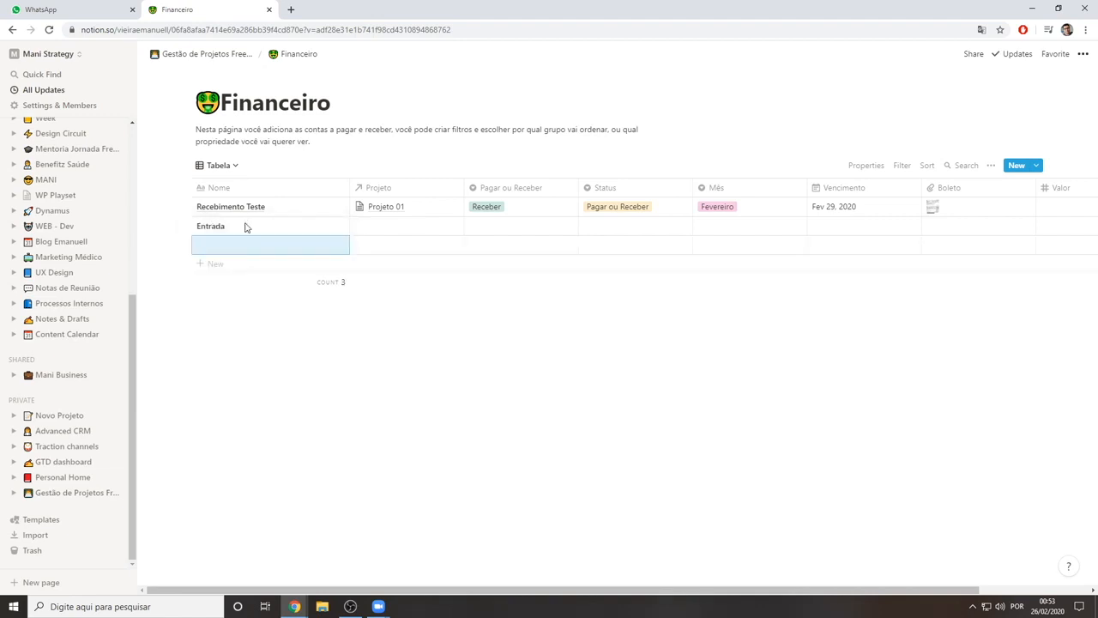
Inspect the Projetos database linked to the Entrada row's Projeto relation, and return to Financeiro without linking a project
{"action": "left_click", "coordinate": [360, 227]}
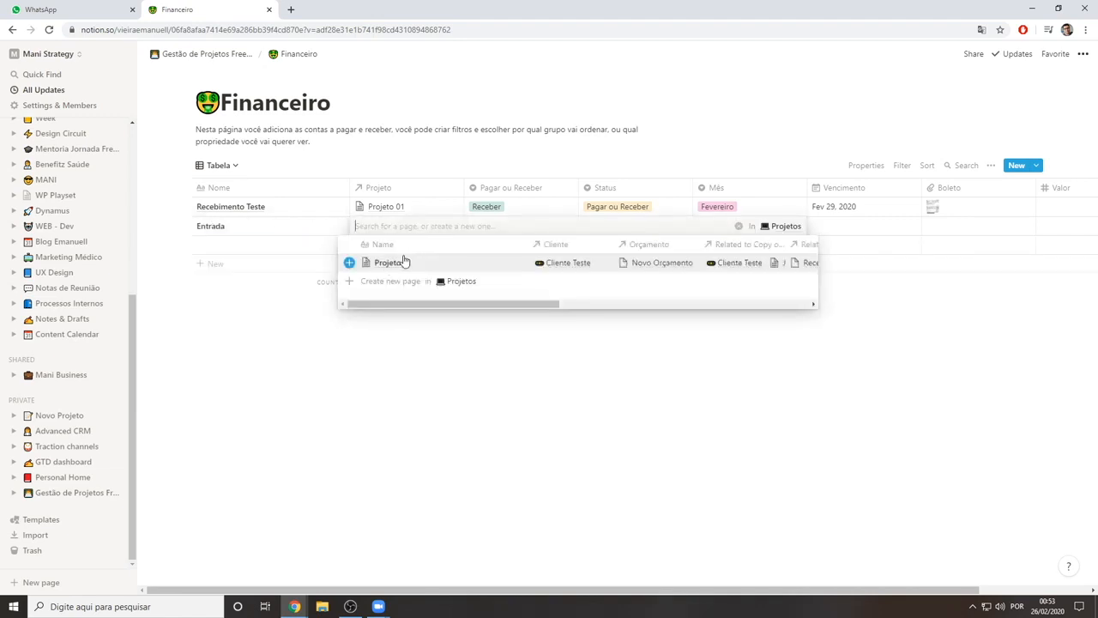
{"action": "left_click", "coordinate": [772, 227]}
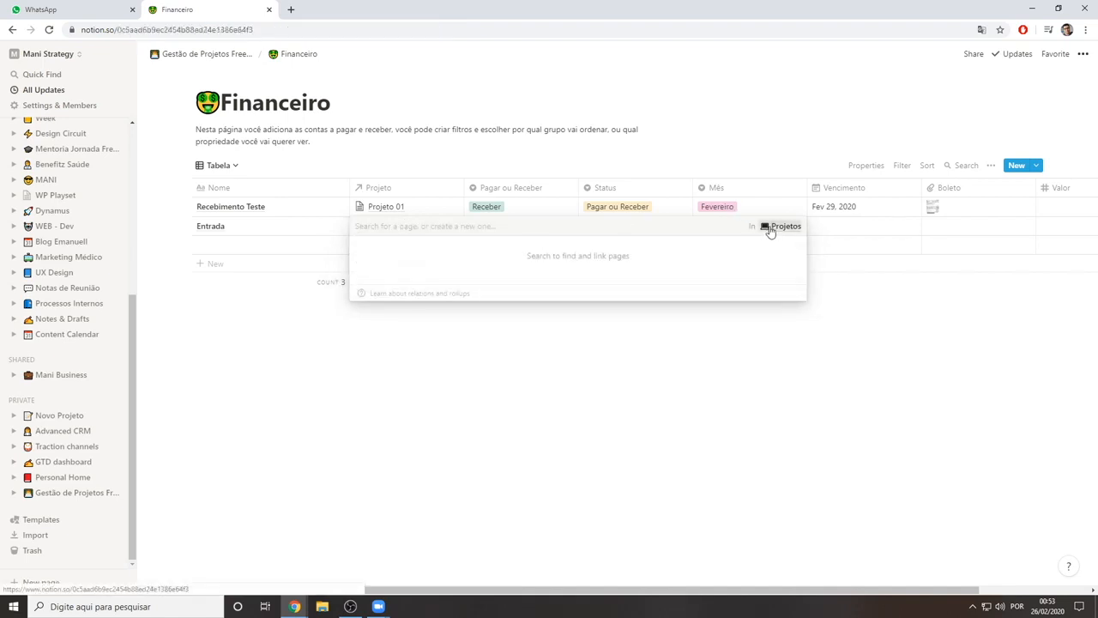
{"action": "left_click", "coordinate": [12, 29]}
{"action": "left_click", "coordinate": [396, 226]}
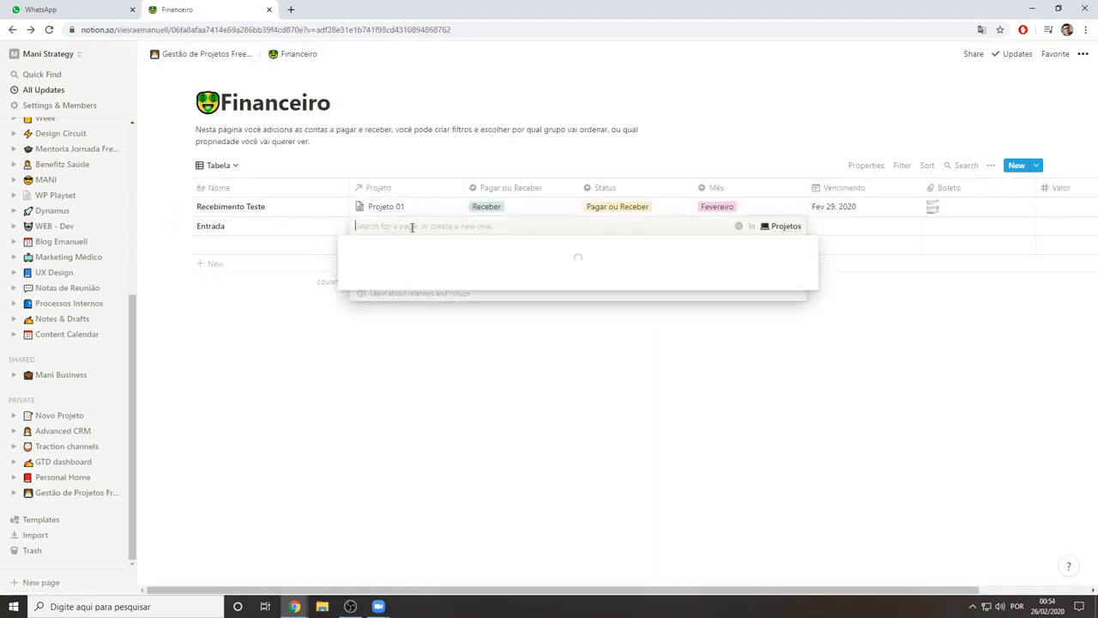
{"action": "key", "text": "Escape"}
Reconfigure the Projeto relation property in Financeiro to link to the Jobs database
{"action": "left_click", "coordinate": [418, 191]}
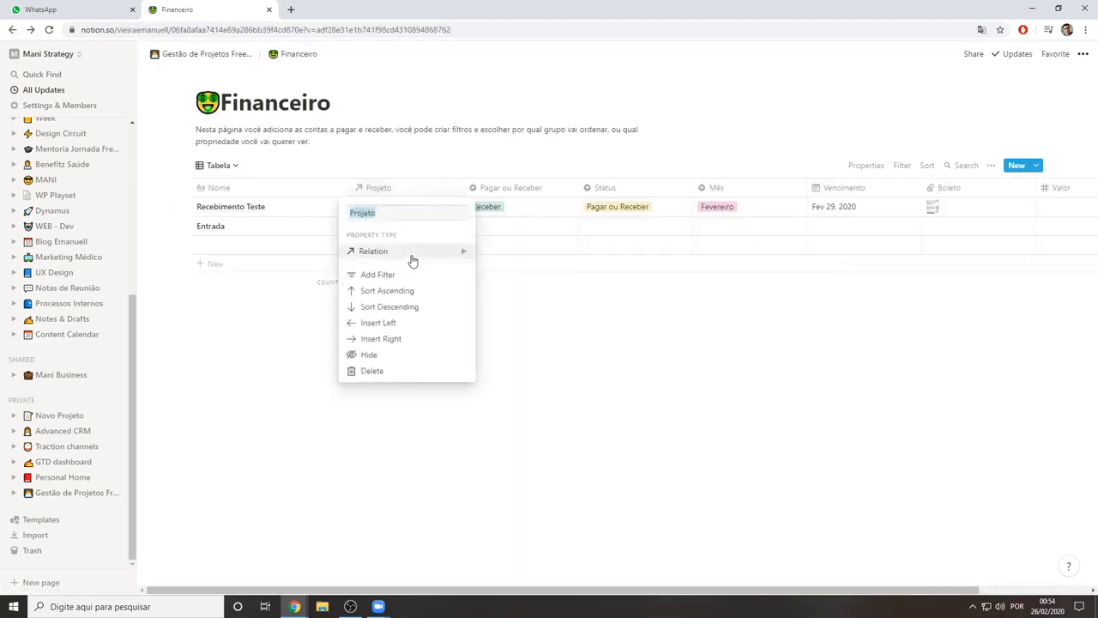
{"action": "mouse_move", "coordinate": [413, 254]}
{"action": "left_click", "coordinate": [534, 290]}
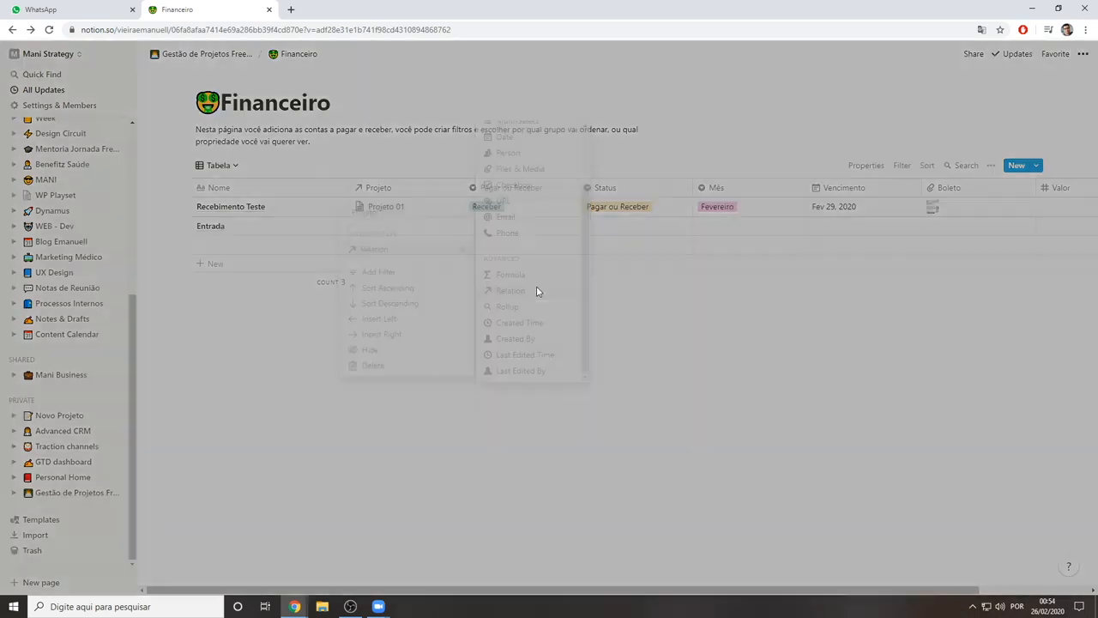
{"action": "left_click", "coordinate": [519, 322]}
{"action": "type", "text": "job"}
{"action": "key", "text": "Return"}
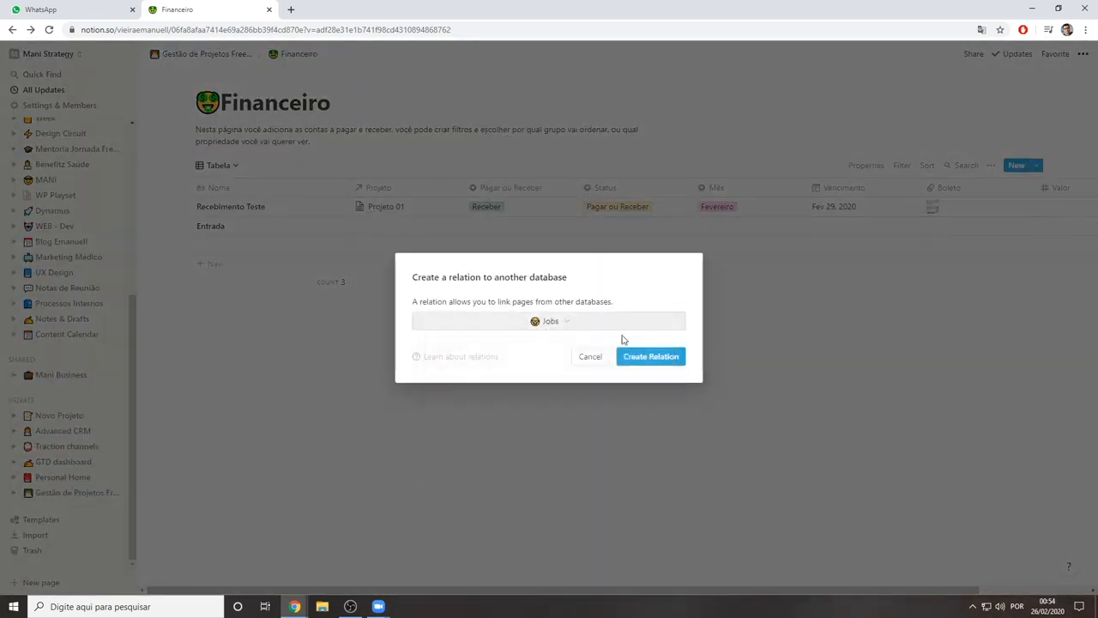
{"action": "left_click", "coordinate": [667, 357]}
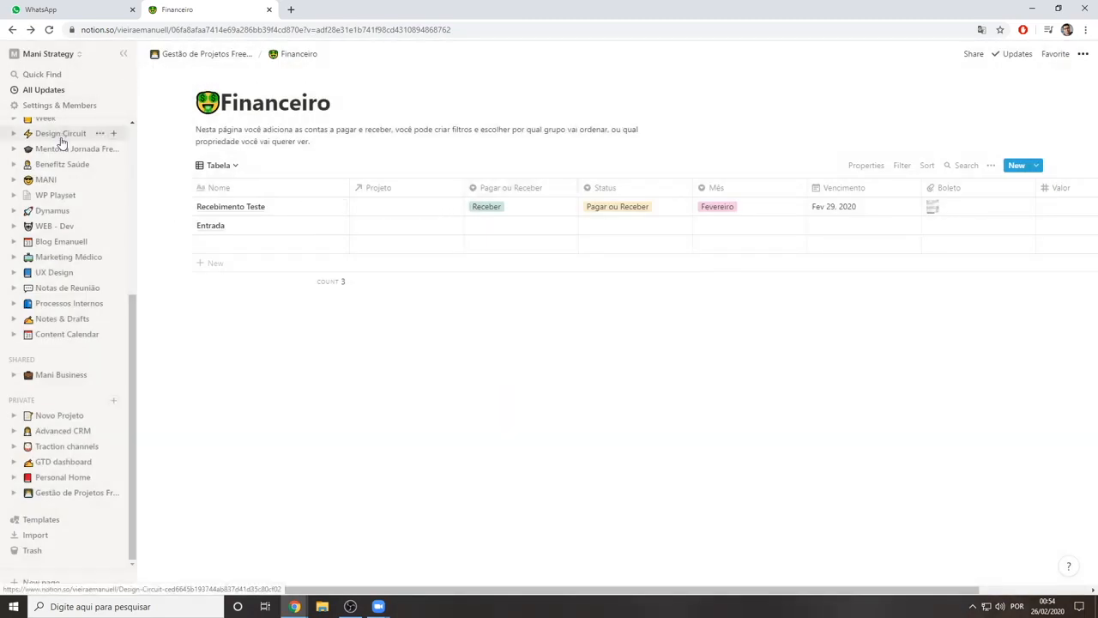
Return to the Gestão de Projetos Freelancer page and open the job "Novo site do jornadafreelancer." in the Jobs database
{"action": "scroll", "coordinate": [60, 137], "scroll_direction": "up", "scroll_amount": 3}
{"action": "scroll", "coordinate": [60, 355], "scroll_direction": "down", "scroll_amount": 3}
{"action": "left_click", "coordinate": [201, 54]}
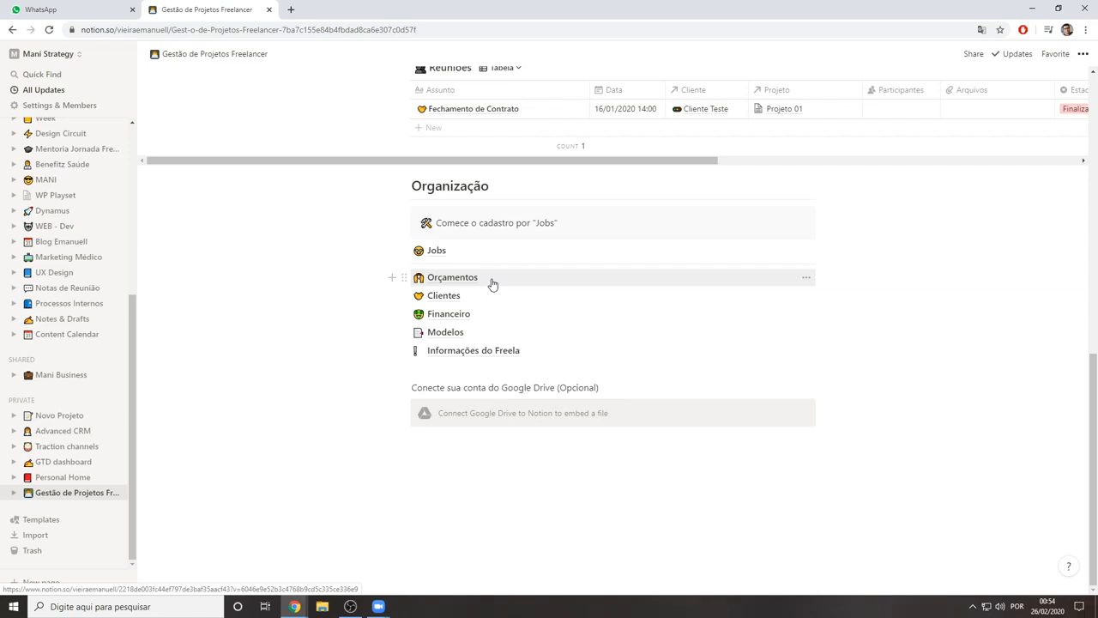
{"action": "left_click", "coordinate": [437, 251]}
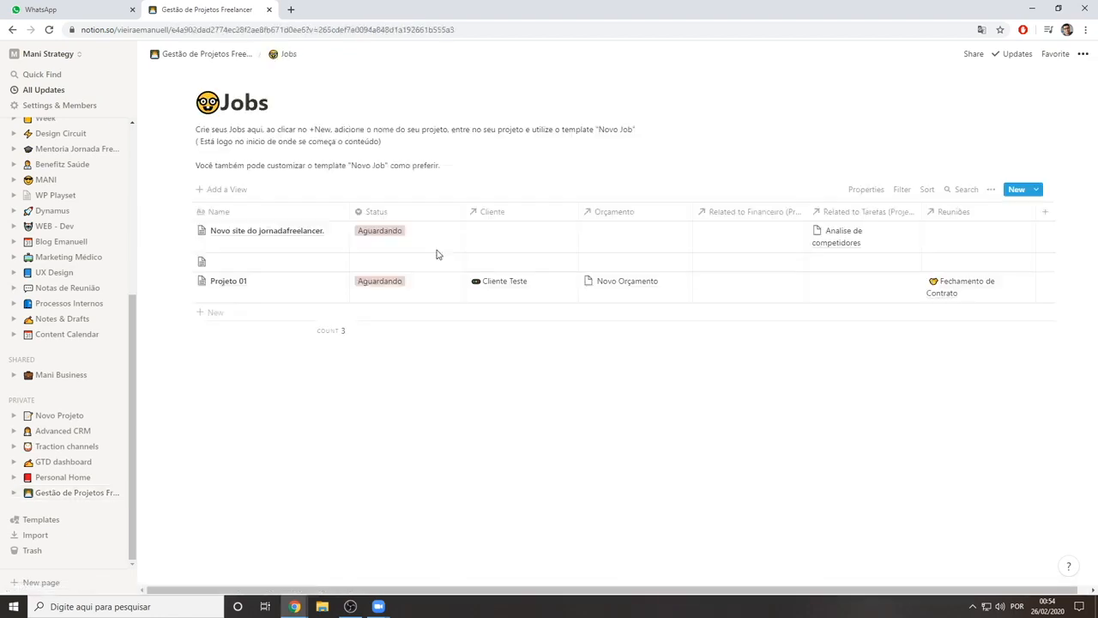
{"action": "left_click", "coordinate": [329, 230]}
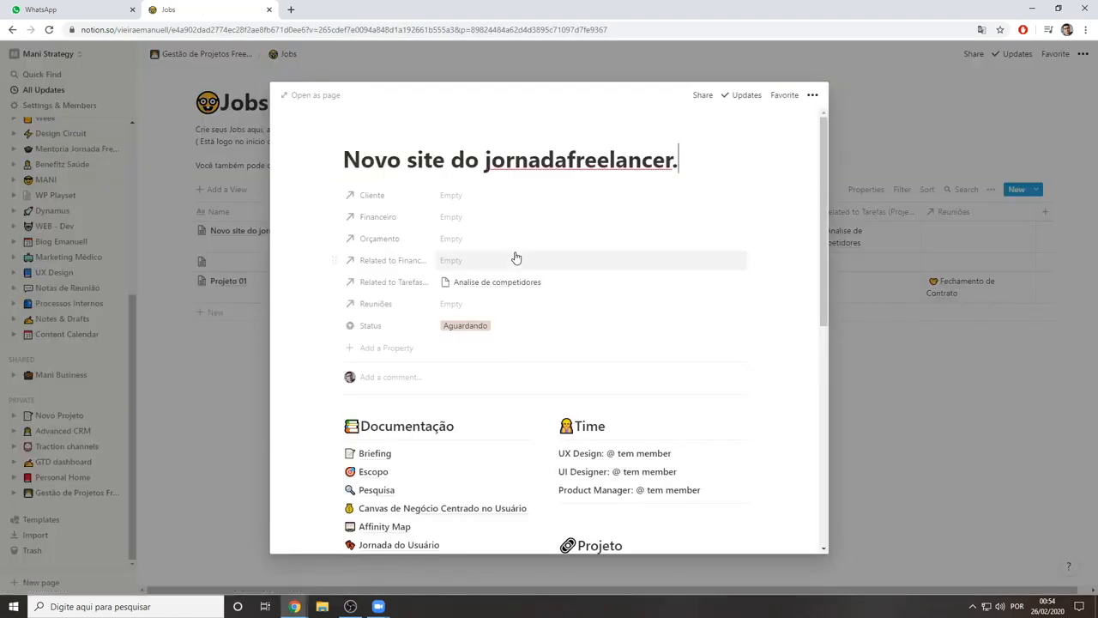
Examine the job's properties and its Documentação, Time, Projeto and O Projeto sections
{"action": "scroll", "coordinate": [456, 201], "scroll_direction": "down", "scroll_amount": 2}
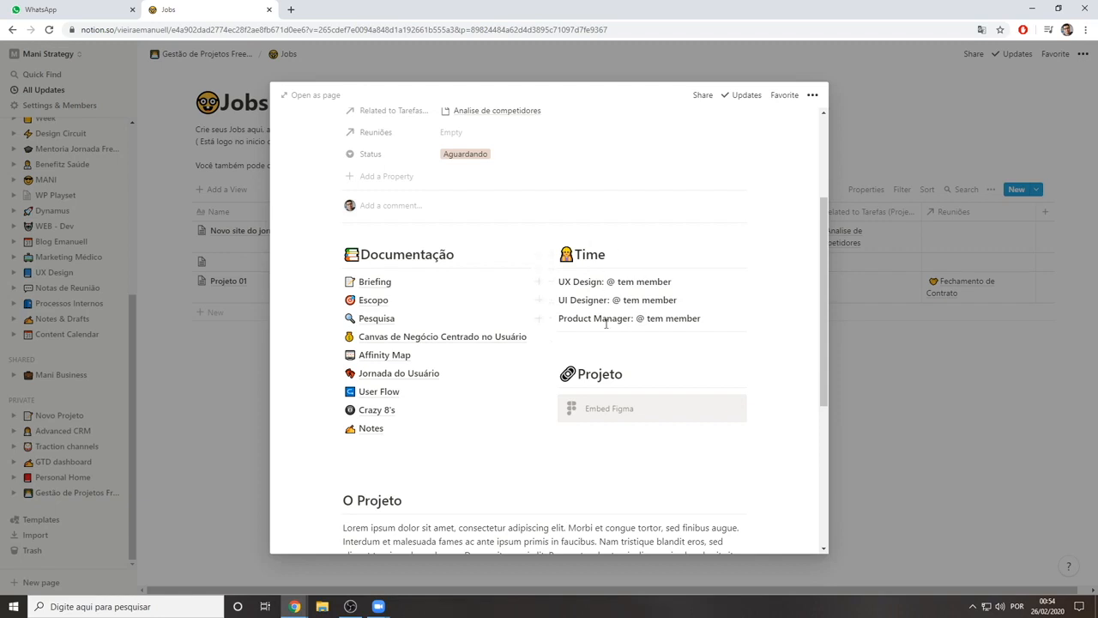
{"action": "scroll", "coordinate": [577, 267], "scroll_direction": "down", "scroll_amount": 5}
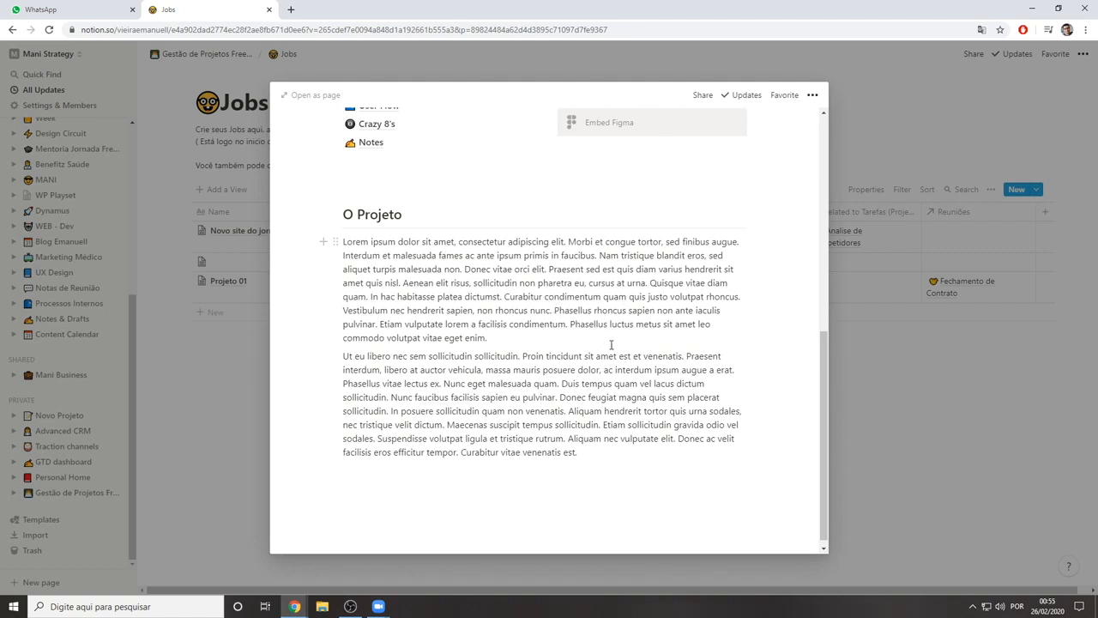
{"action": "scroll", "coordinate": [611, 344], "scroll_direction": "down", "scroll_amount": 1}
{"action": "scroll", "coordinate": [611, 344], "scroll_direction": "up", "scroll_amount": 5}
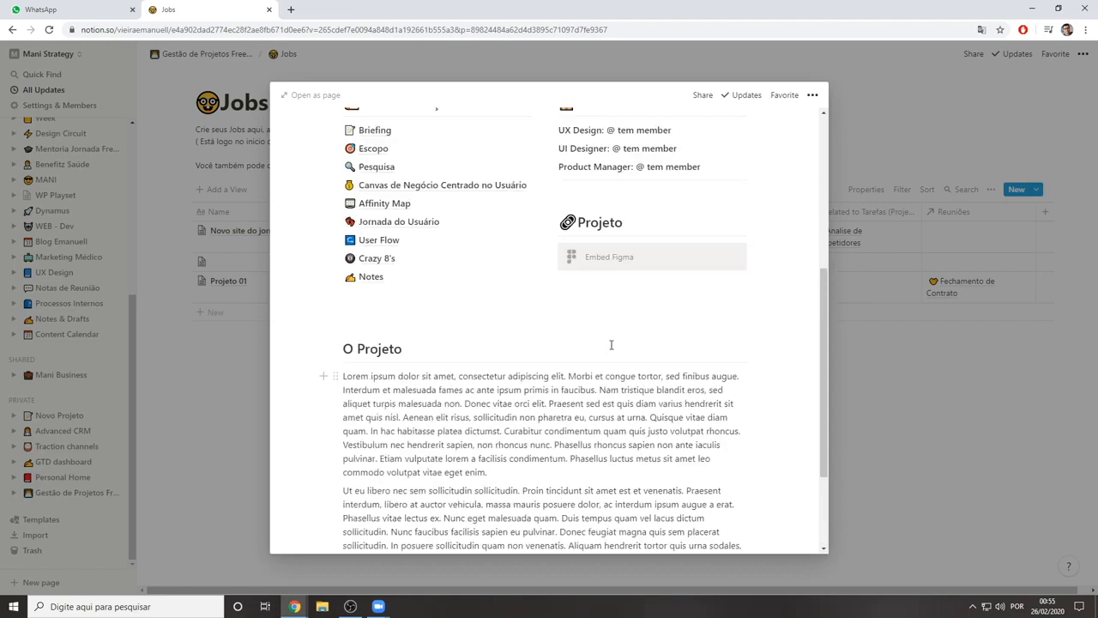
{"action": "scroll", "coordinate": [593, 355], "scroll_direction": "down", "scroll_amount": 5}
{"action": "scroll", "coordinate": [576, 358], "scroll_direction": "down", "scroll_amount": 1}
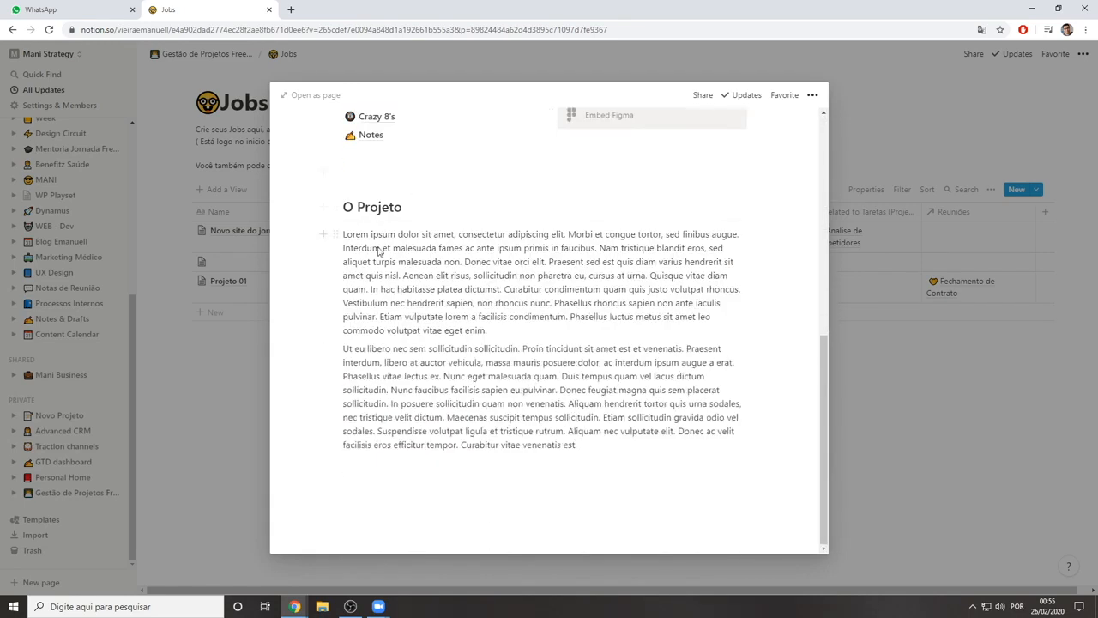
{"action": "scroll", "coordinate": [492, 382], "scroll_direction": "up", "scroll_amount": 5}
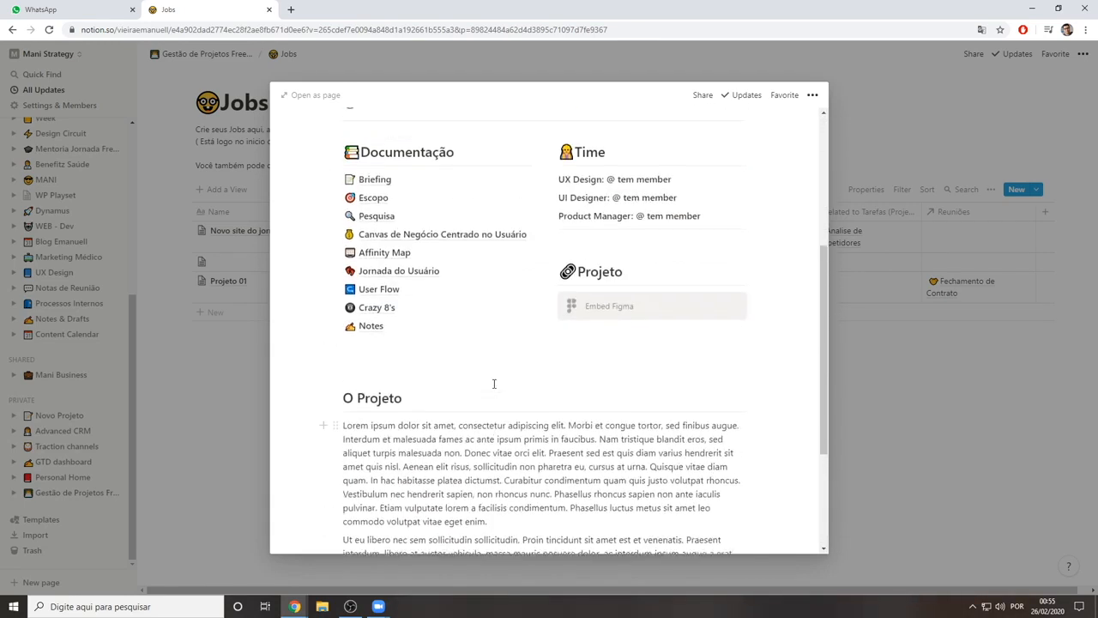
{"action": "scroll", "coordinate": [603, 407], "scroll_direction": "down", "scroll_amount": 2}
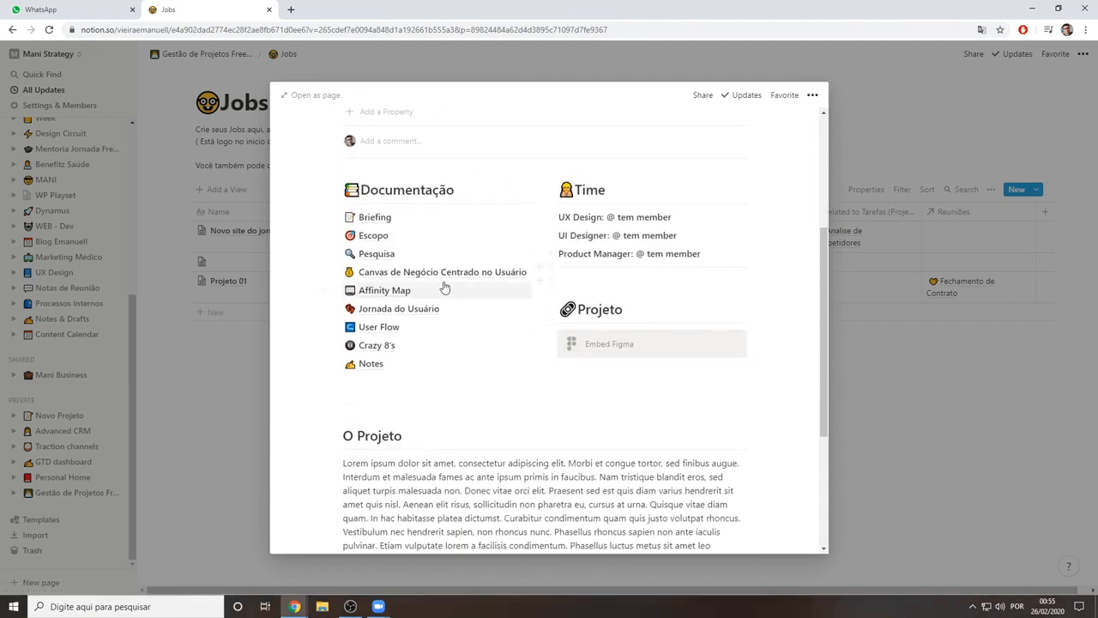
{"action": "scroll", "coordinate": [488, 279], "scroll_direction": "up", "scroll_amount": 4}
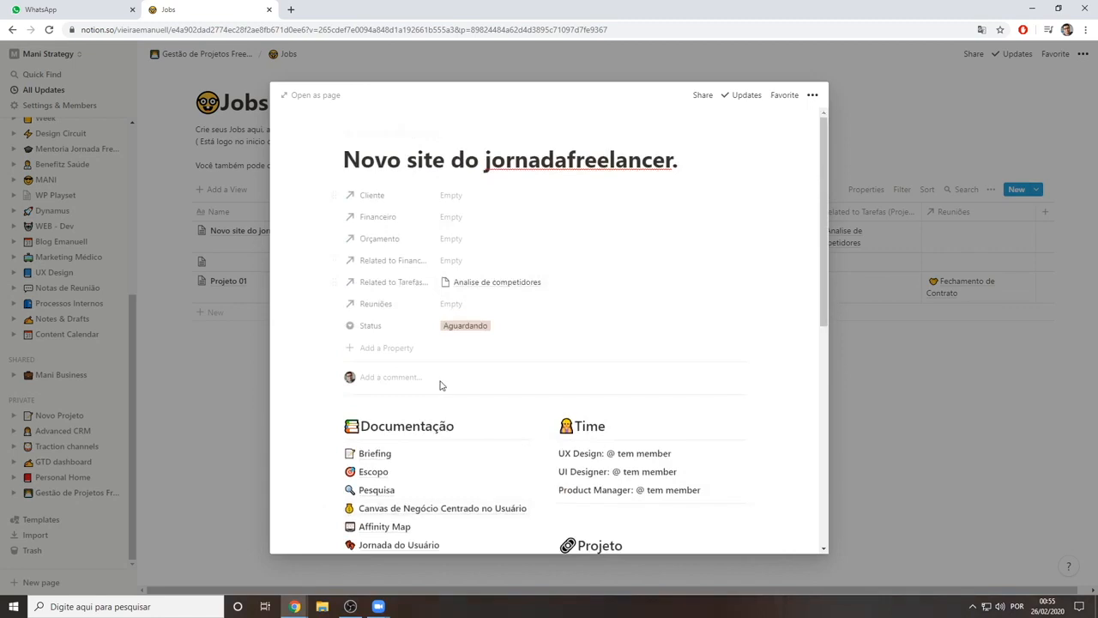
{"action": "scroll", "coordinate": [506, 322], "scroll_direction": "down", "scroll_amount": 5}
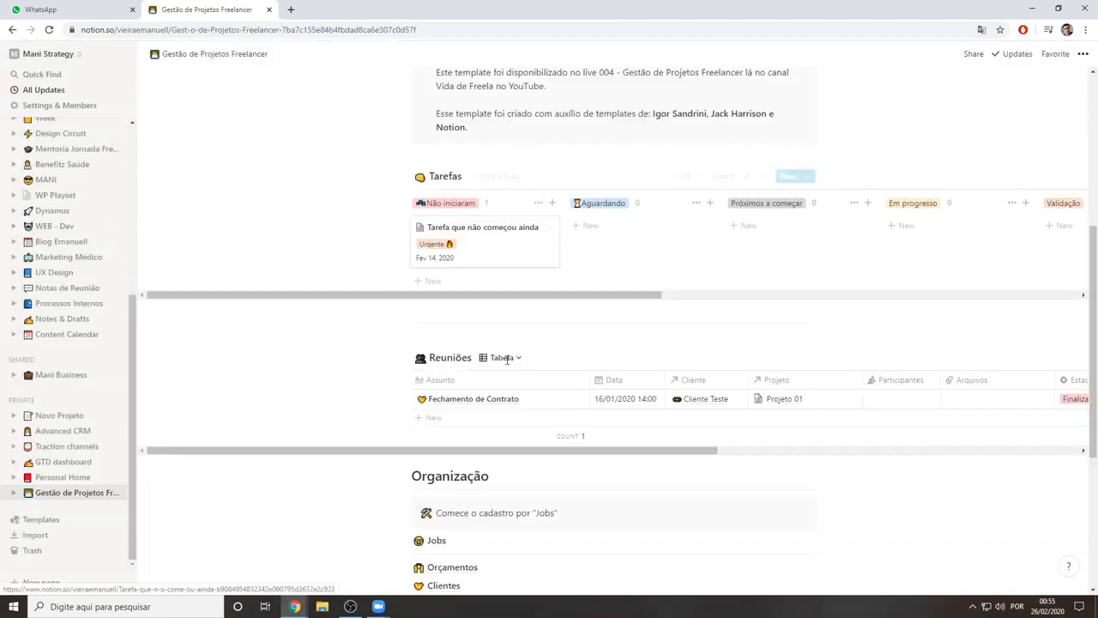
{"action": "scroll", "coordinate": [507, 359], "scroll_direction": "down", "scroll_amount": 4}
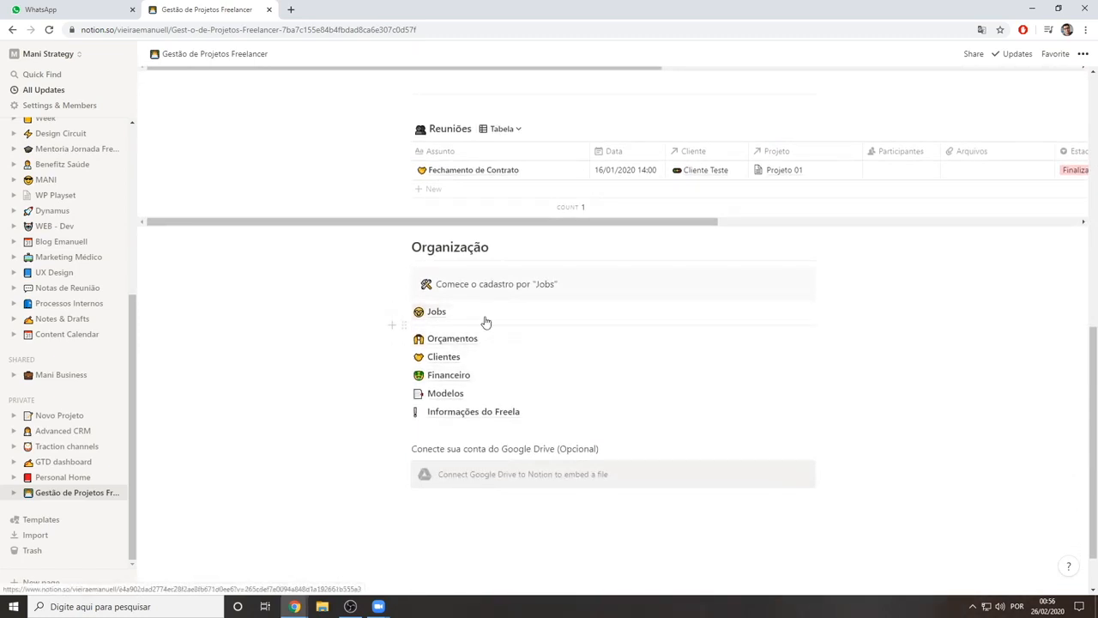
Reopen "Novo site do jornadafreelancer." from Jobs, view its Notes page, and return to the job as a full page
{"action": "scroll", "coordinate": [457, 319], "scroll_direction": "up", "scroll_amount": 3}
{"action": "scroll", "coordinate": [483, 393], "scroll_direction": "down", "scroll_amount": 2}
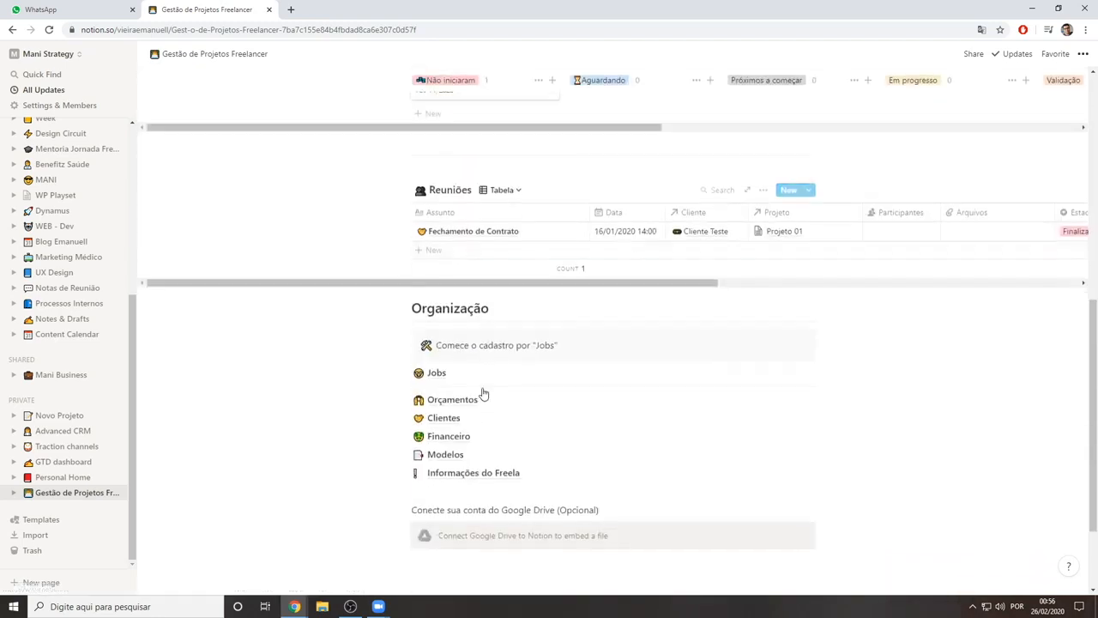
{"action": "left_click", "coordinate": [588, 369]}
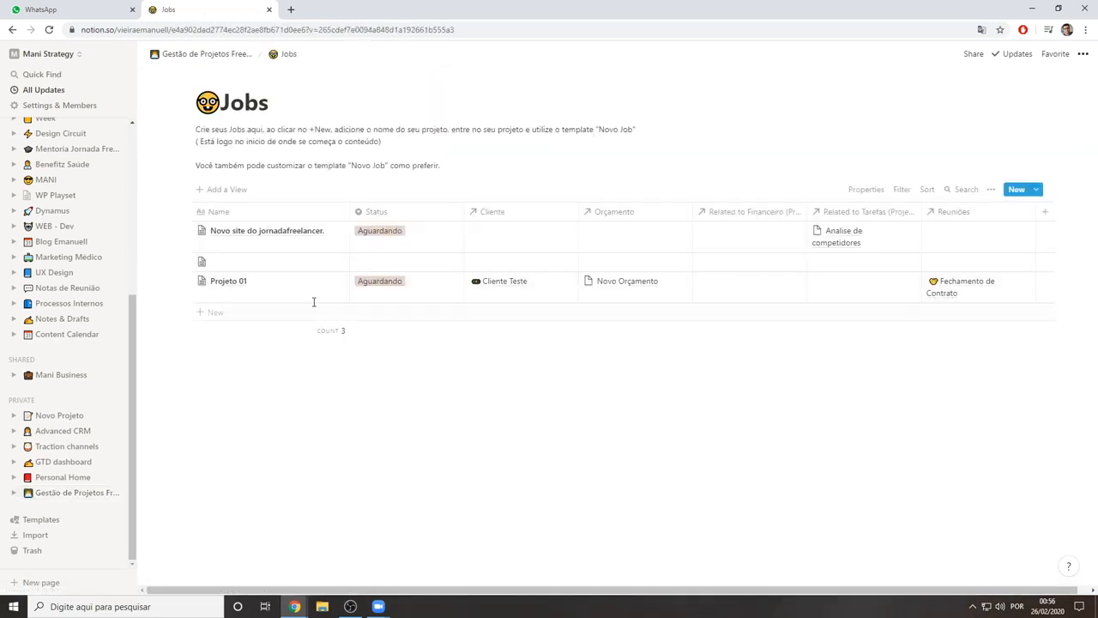
{"action": "left_click", "coordinate": [335, 234]}
{"action": "scroll", "coordinate": [503, 392], "scroll_direction": "down", "scroll_amount": 3}
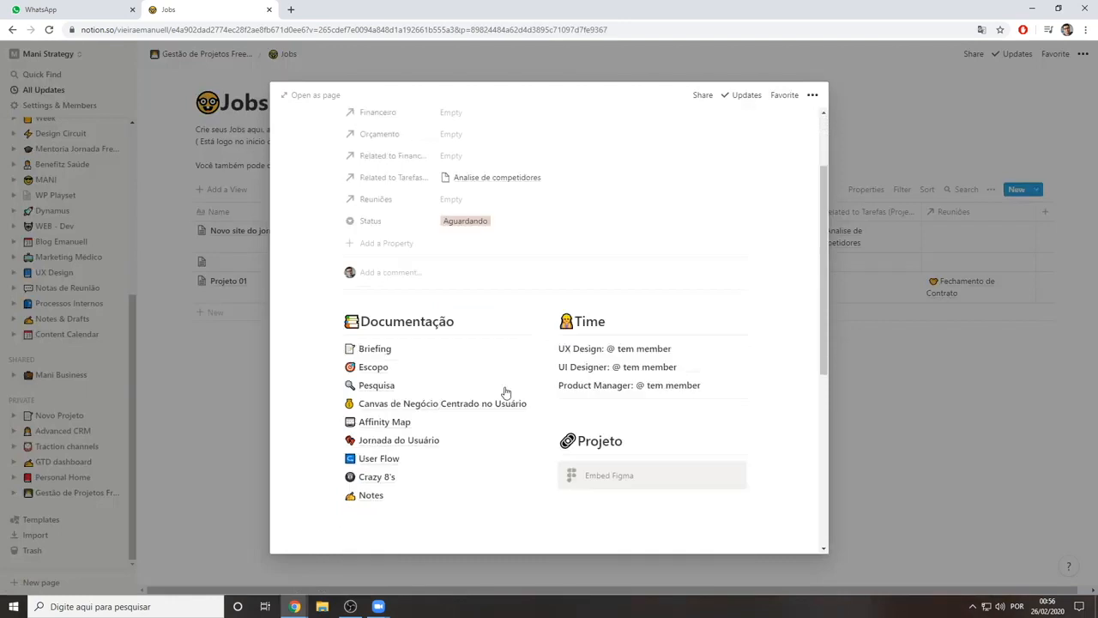
{"action": "left_click", "coordinate": [417, 314]}
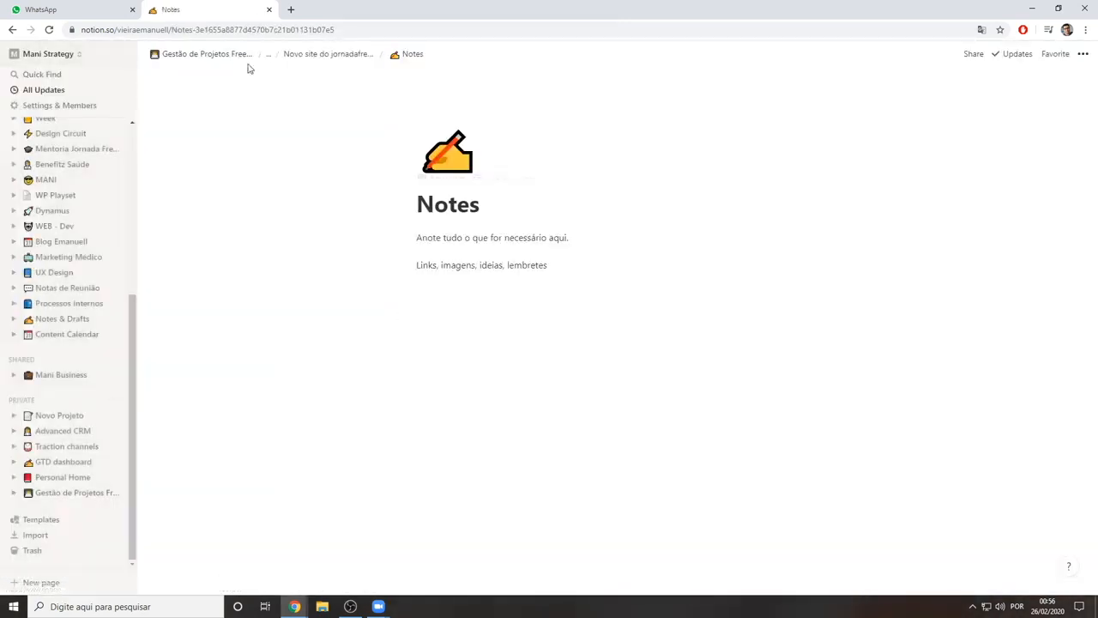
{"action": "left_click", "coordinate": [318, 54]}
Add a sub-page below Notes in Documentação and preview the Task List template without applying it
{"action": "scroll", "coordinate": [515, 412], "scroll_direction": "down", "scroll_amount": 2}
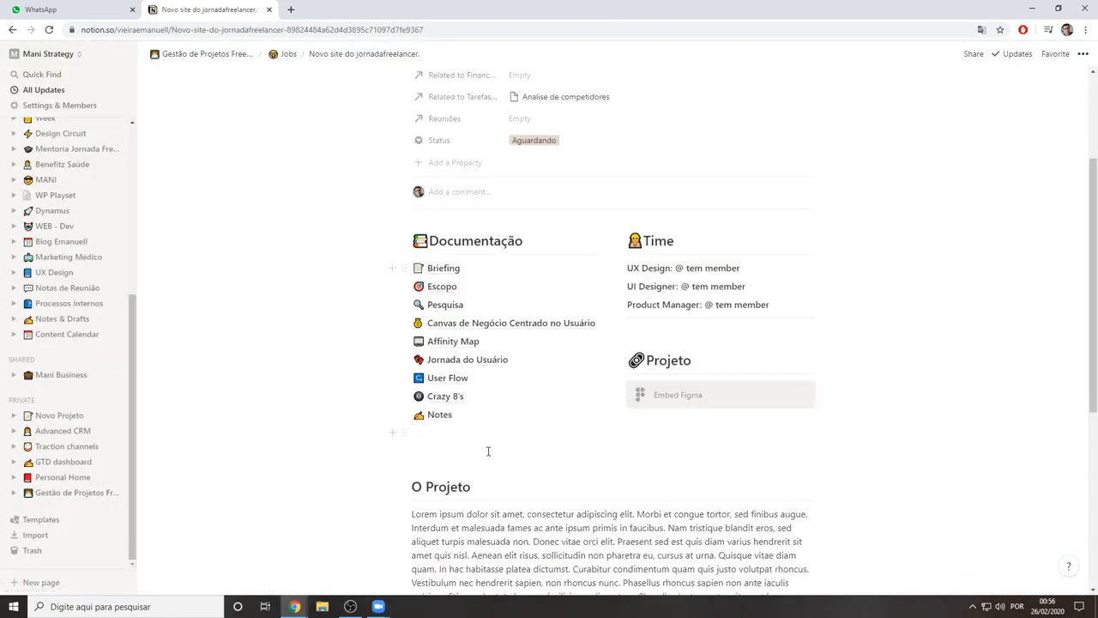
{"action": "left_click", "coordinate": [474, 430]}
{"action": "type", "text": "/pag"}
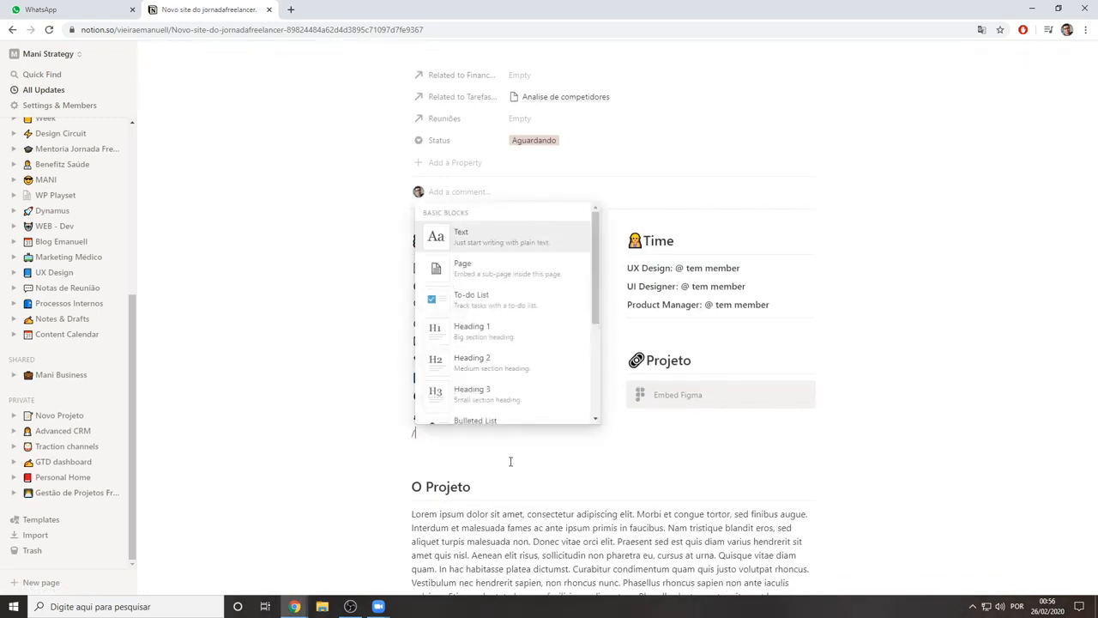
{"action": "key", "text": "Return"}
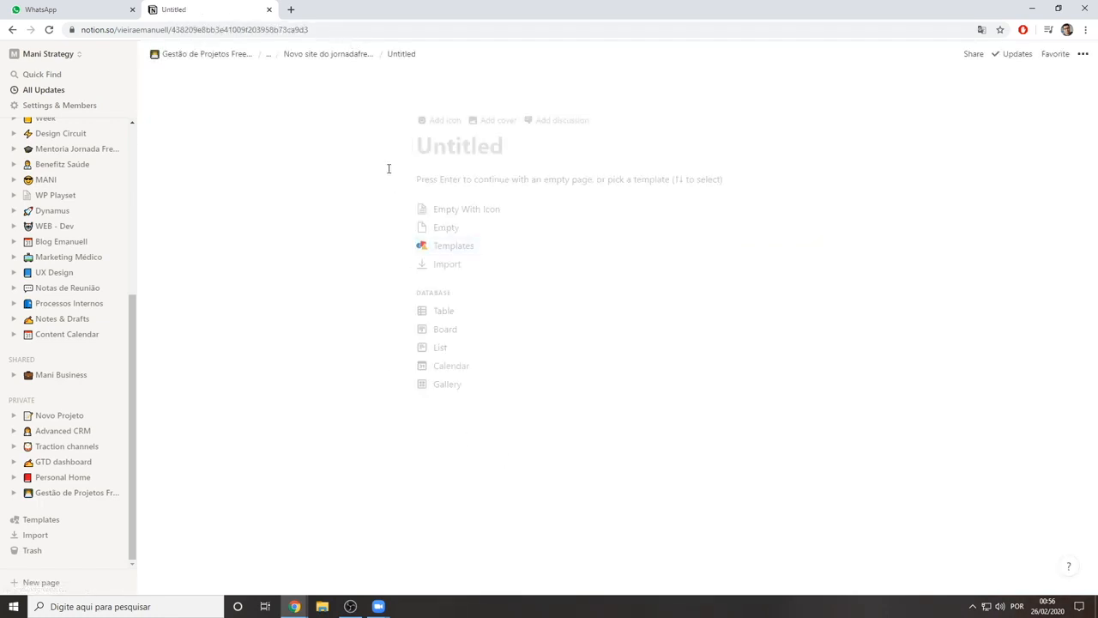
{"action": "left_click", "coordinate": [455, 246]}
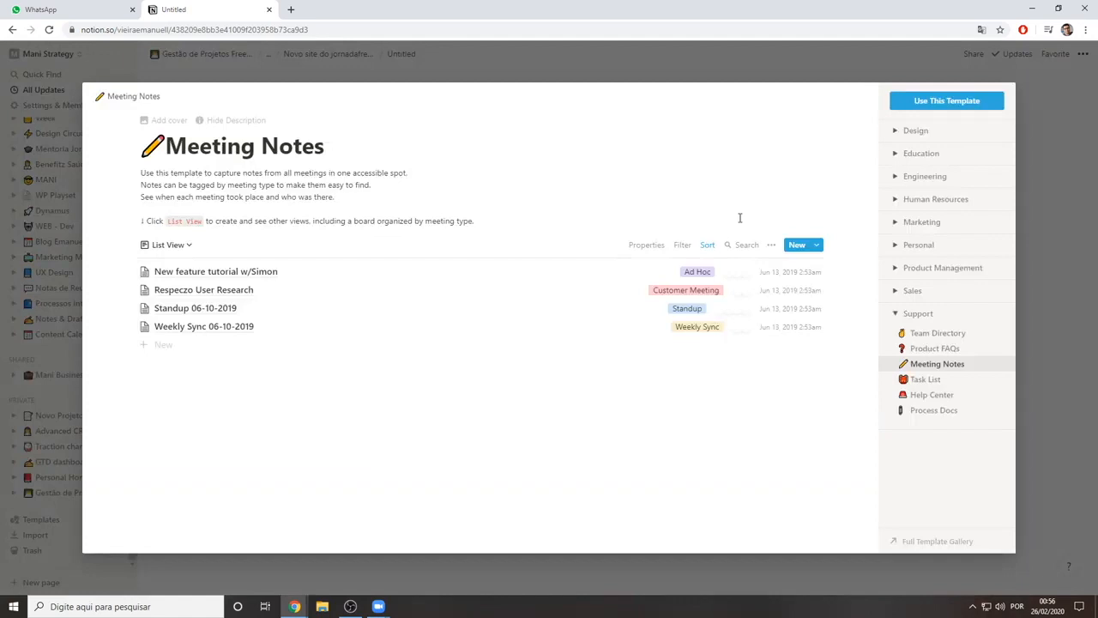
{"action": "left_click", "coordinate": [927, 379]}
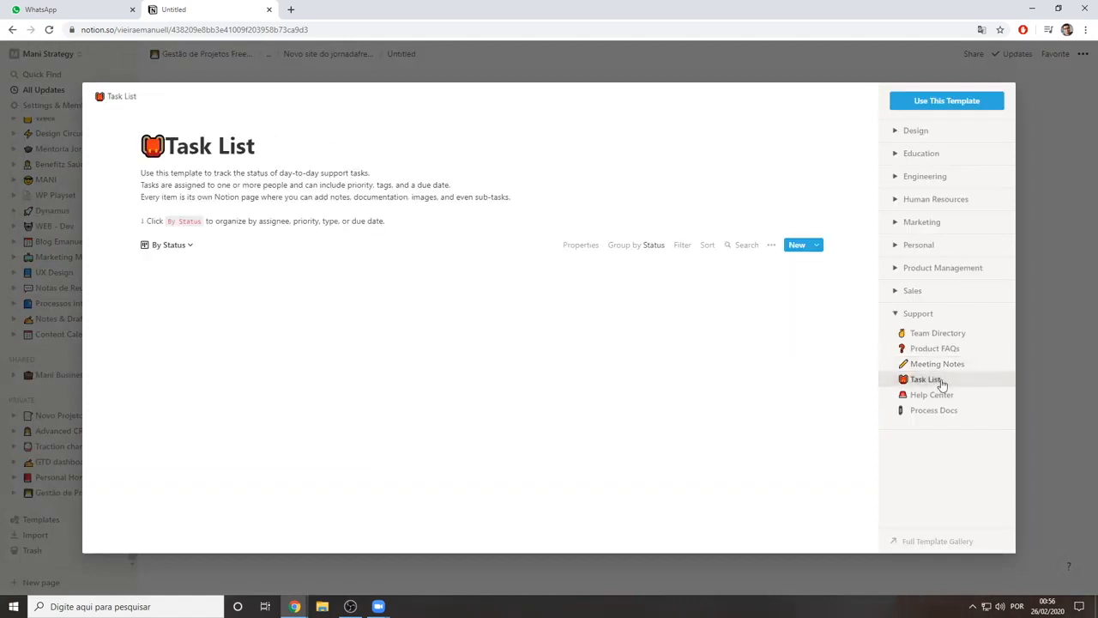
{"action": "left_click", "coordinate": [1021, 201]}
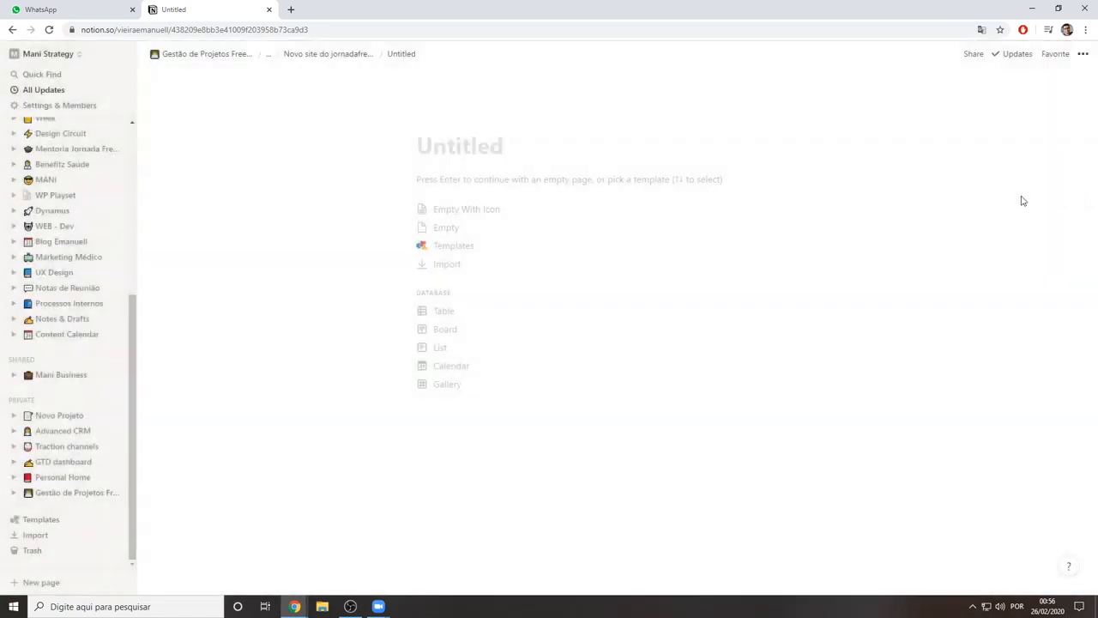
Return to the "Novo site do jornadafreelancer." job and delete the untitled sub-page below Notes
{"action": "left_click", "coordinate": [335, 54]}
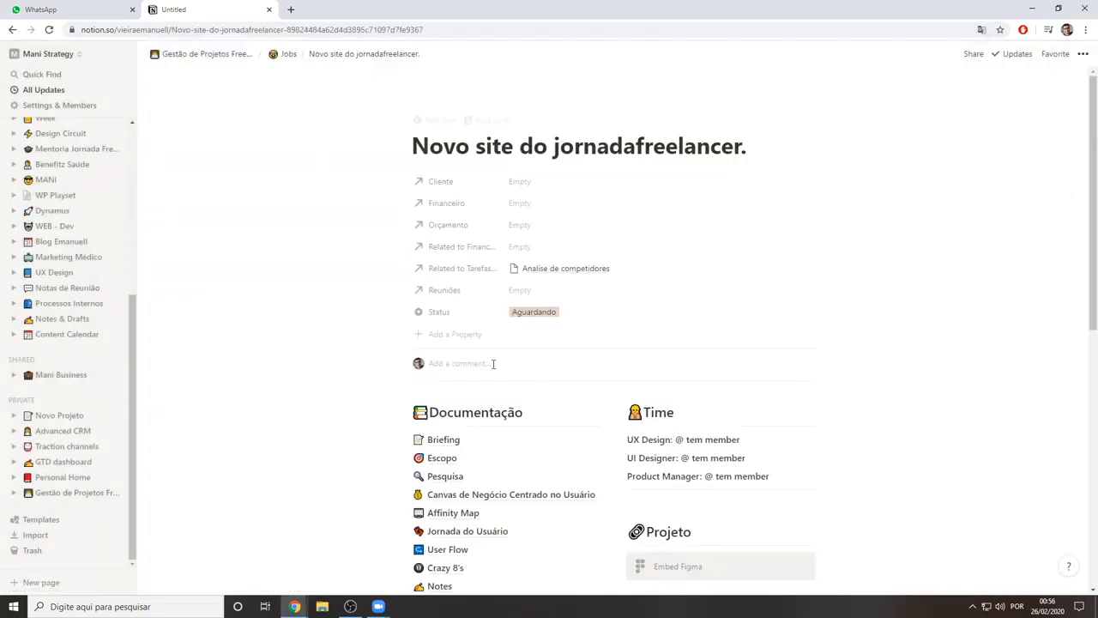
{"action": "scroll", "coordinate": [494, 364], "scroll_direction": "down", "scroll_amount": 3}
{"action": "left_click", "coordinate": [589, 375]}
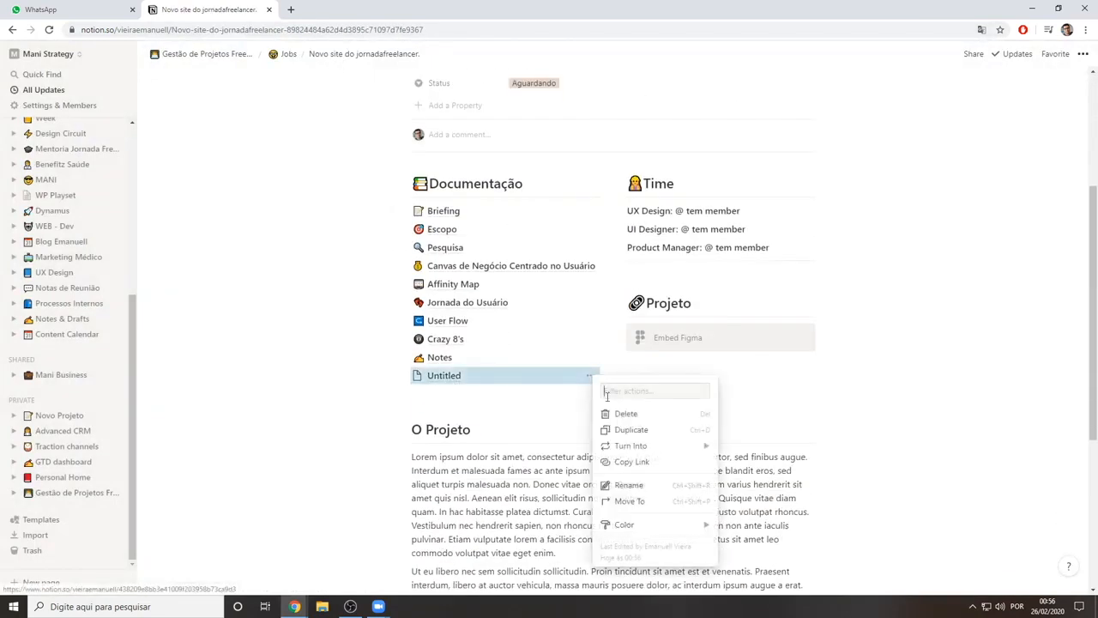
{"action": "left_click", "coordinate": [642, 414]}
{"action": "left_click", "coordinate": [468, 377]}
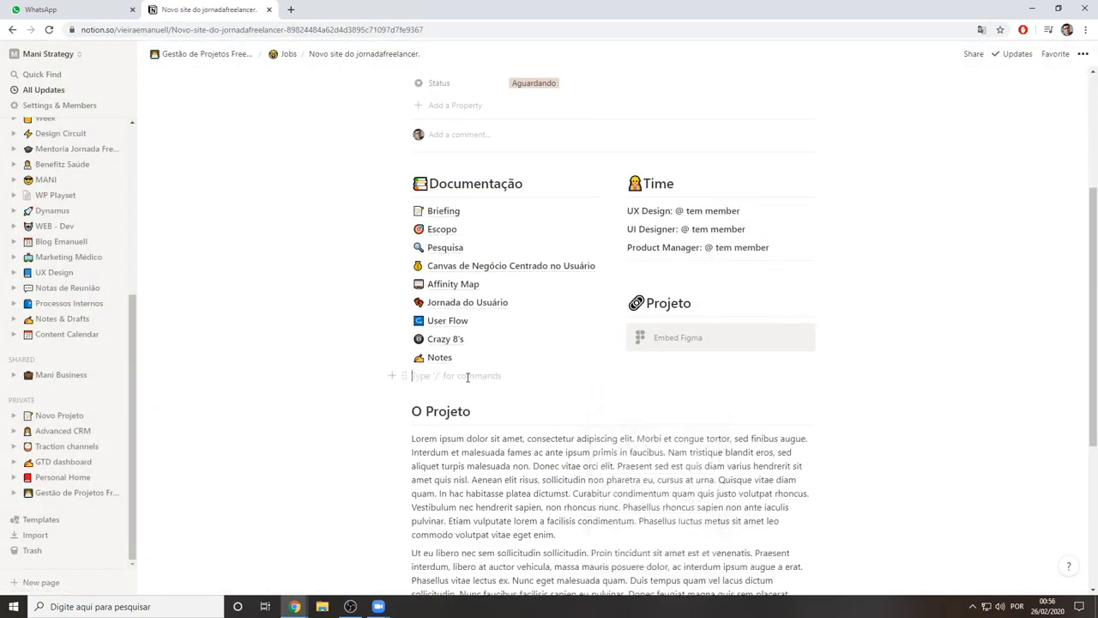
Browse the available block types and insert a to-do list below Notes with placeholder items, starting with "isjsds"
{"action": "scroll", "coordinate": [471, 356], "scroll_direction": "up", "scroll_amount": 2}
{"action": "scroll", "coordinate": [503, 235], "scroll_direction": "down", "scroll_amount": 3}
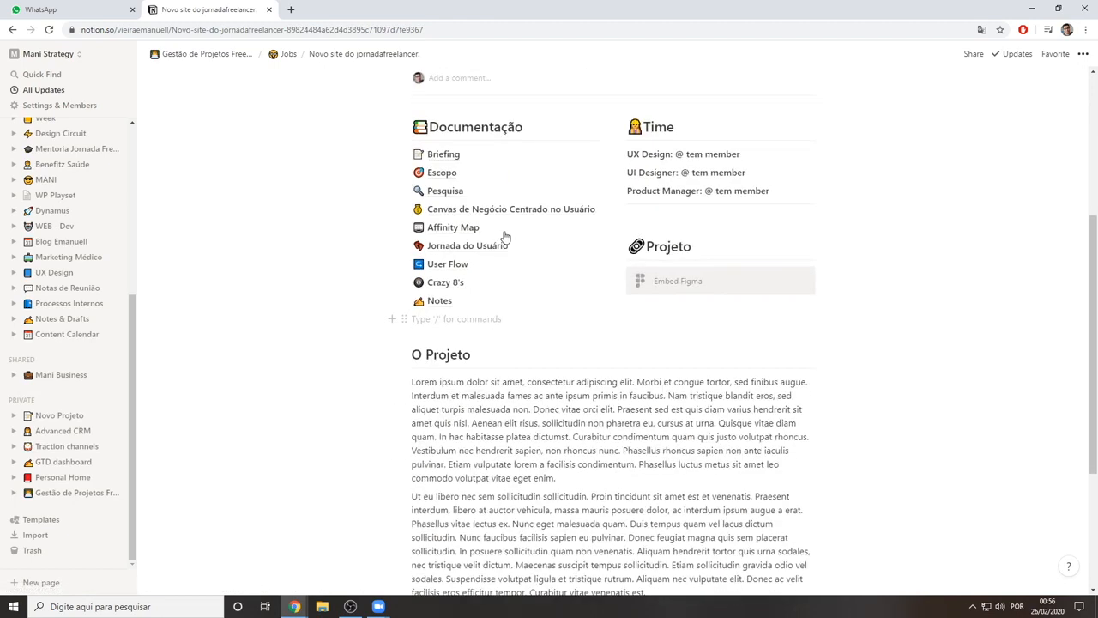
{"action": "scroll", "coordinate": [490, 287], "scroll_direction": "down", "scroll_amount": 2}
{"action": "scroll", "coordinate": [466, 289], "scroll_direction": "up", "scroll_amount": 2}
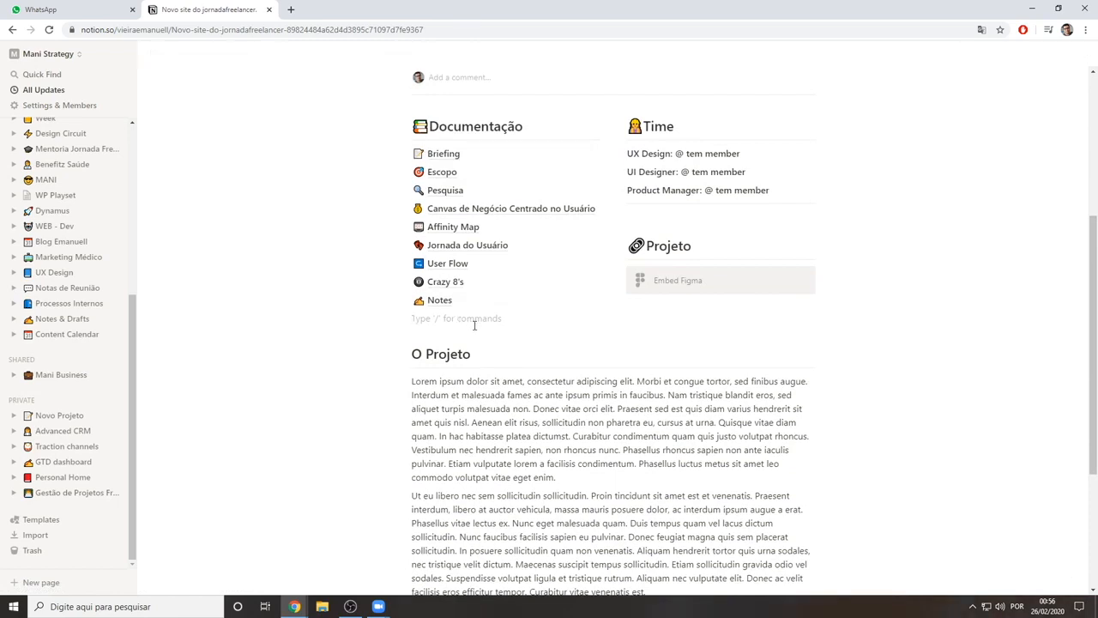
{"action": "type", "text": "/"}
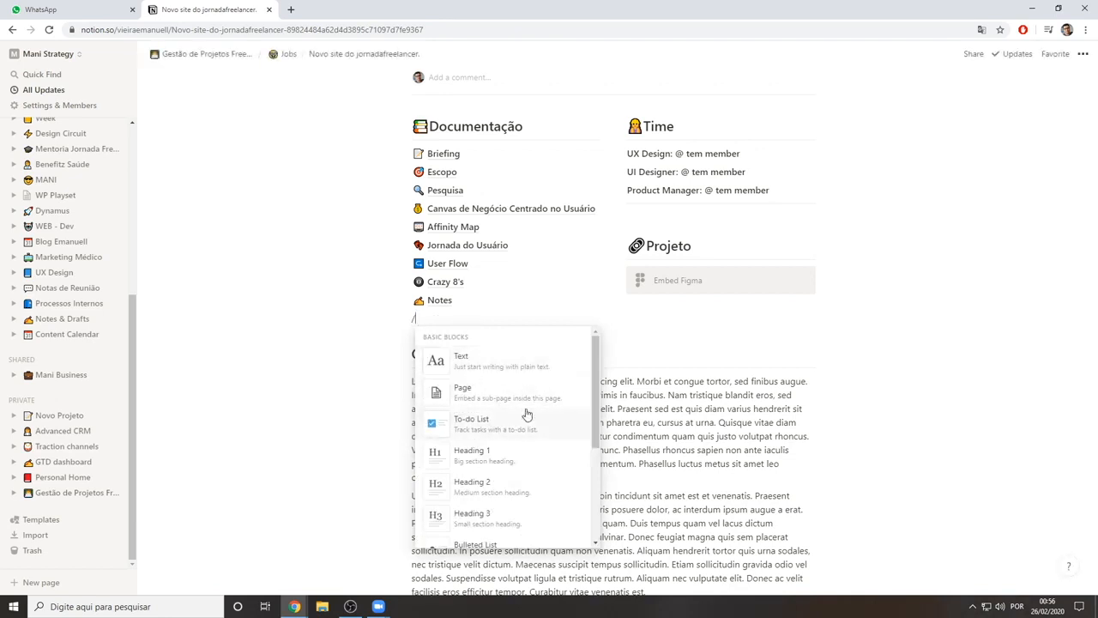
{"action": "scroll", "coordinate": [510, 429], "scroll_direction": "down", "scroll_amount": 5}
{"action": "scroll", "coordinate": [502, 446], "scroll_direction": "down", "scroll_amount": 10}
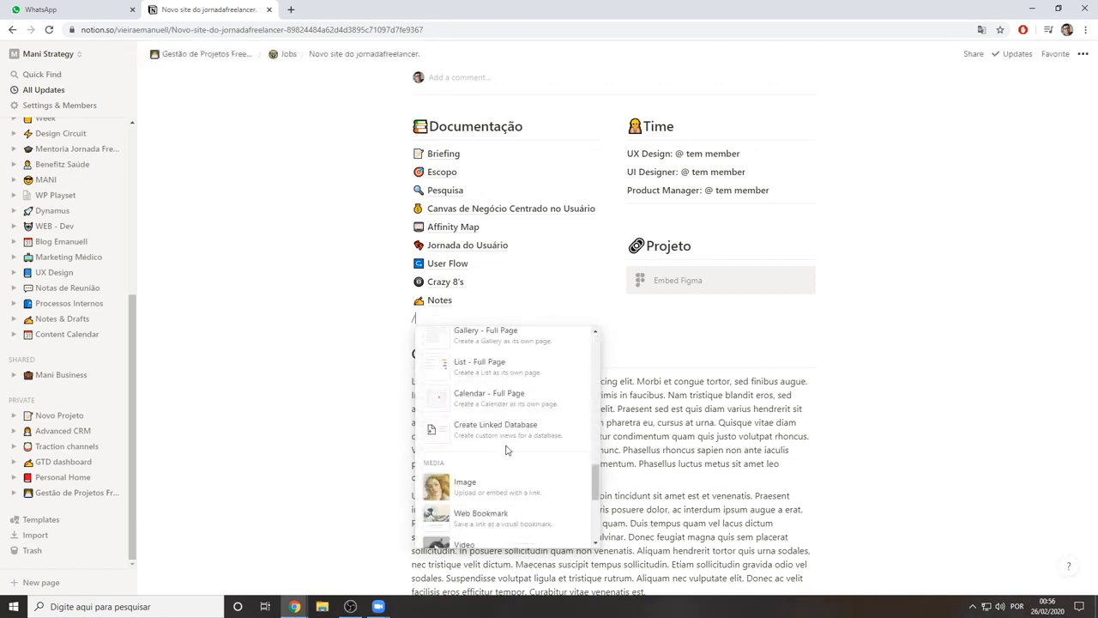
{"action": "scroll", "coordinate": [510, 422], "scroll_direction": "up", "scroll_amount": 15}
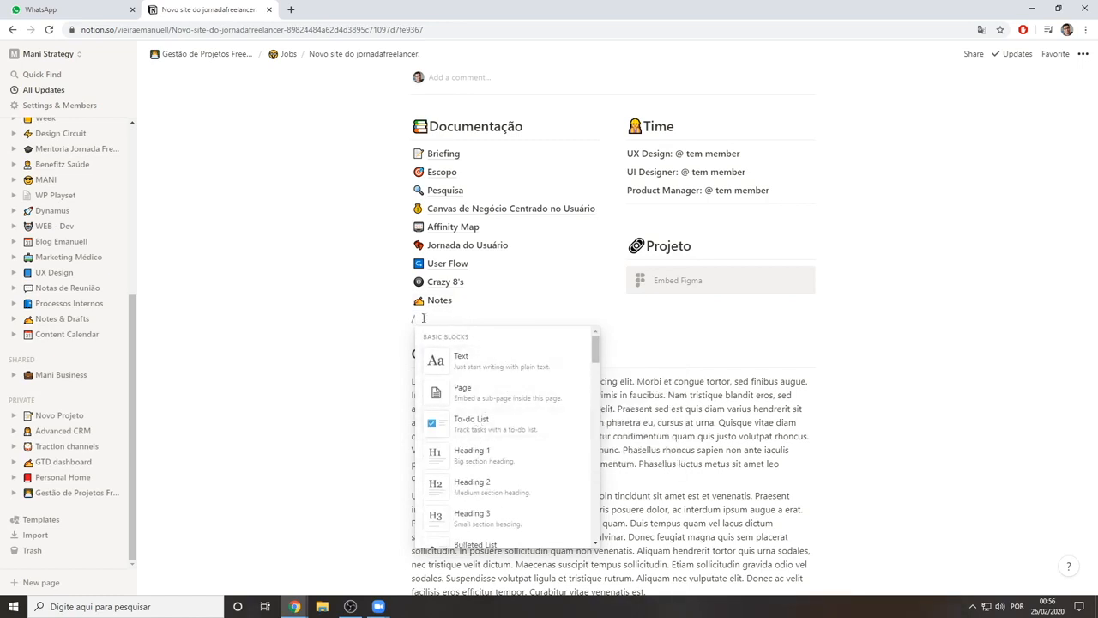
{"action": "left_click", "coordinate": [482, 421]}
{"action": "type", "text": "isjsds sd sad  ad ad"}
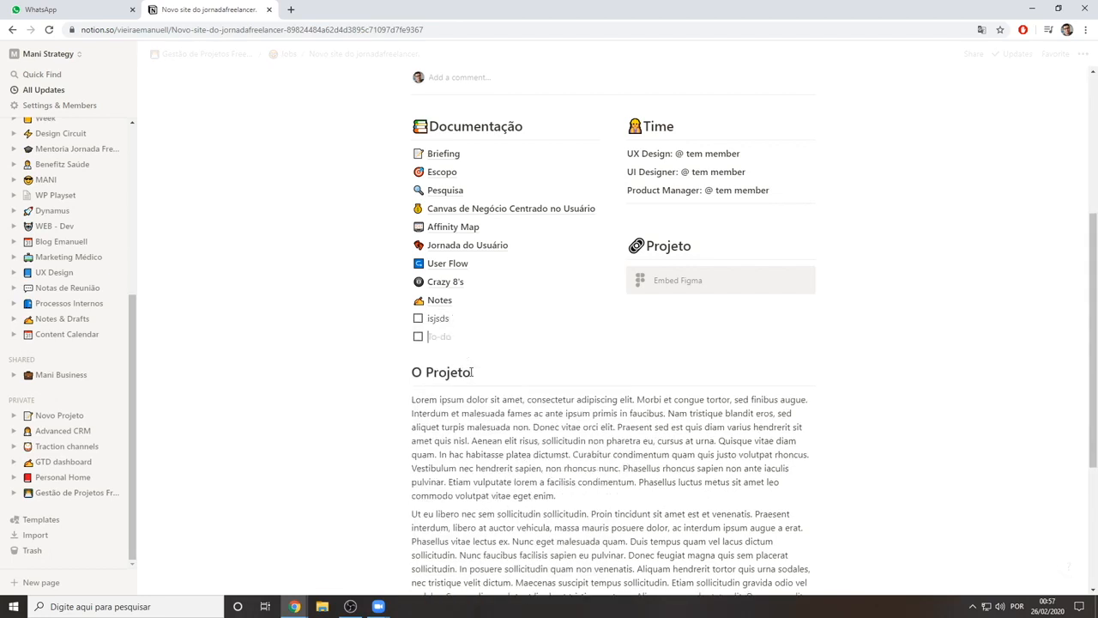
Delete all the placeholder to-do items below Notes in Documentação
{"action": "key", "text": "BackSpace"}
{"action": "key", "text": "BackSpace"}
{"action": "key", "text": "BackSpace"}
{"action": "key", "text": "BackSpace"}
{"action": "key", "text": "BackSpace"}
{"action": "key", "text": "BackSpace"}
{"action": "key", "text": "BackSpace"}
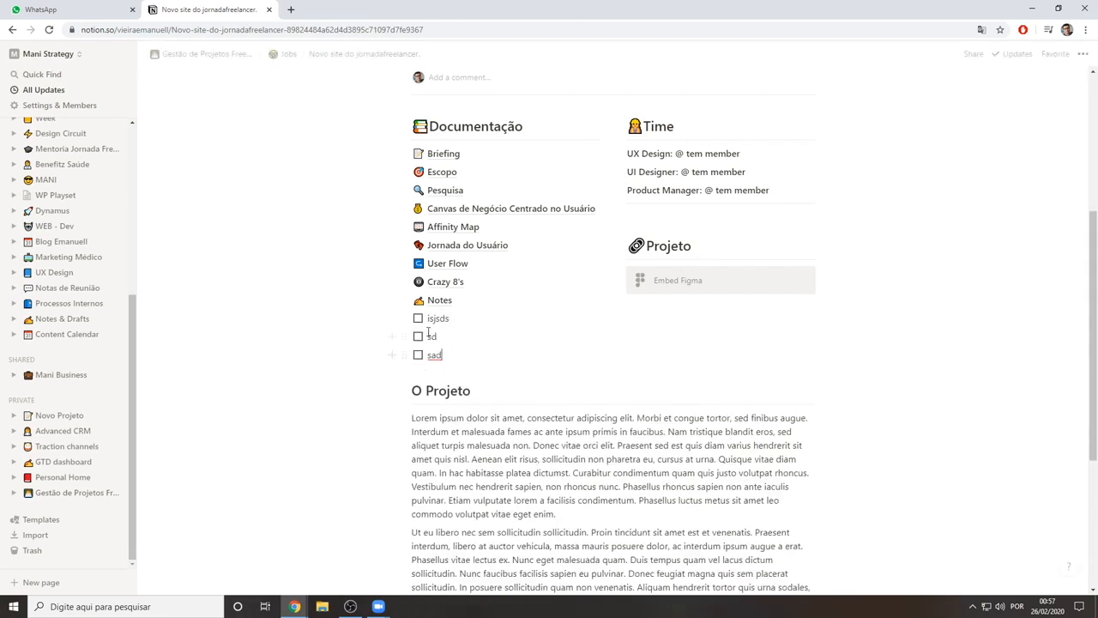
{"action": "left_click_drag", "start_coordinate": [469, 359], "coordinate": [414, 321]}
{"action": "key", "text": "BackSpace"}
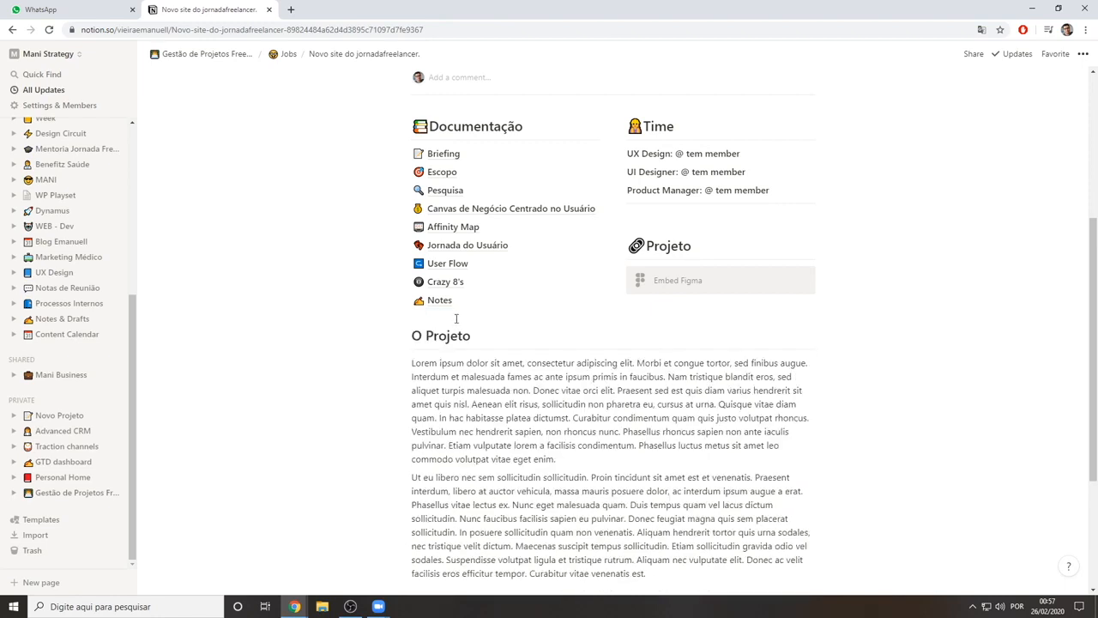
Add a sub-page titled "Roadmap" below Notes in Documentação
{"action": "left_click", "coordinate": [453, 314]}
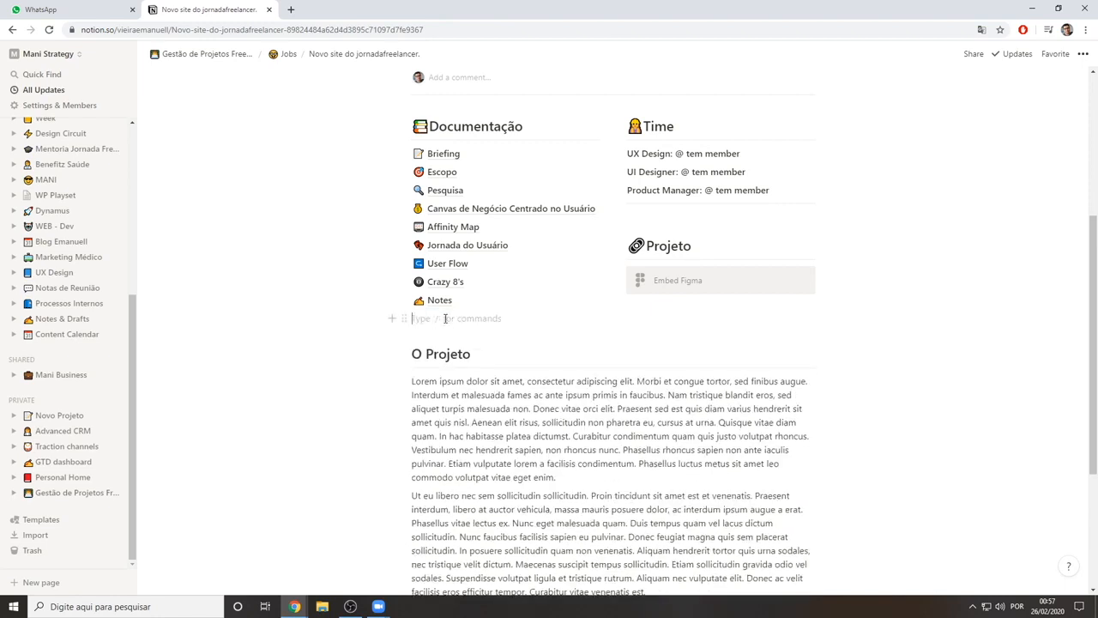
{"action": "type", "text": "/pag"}
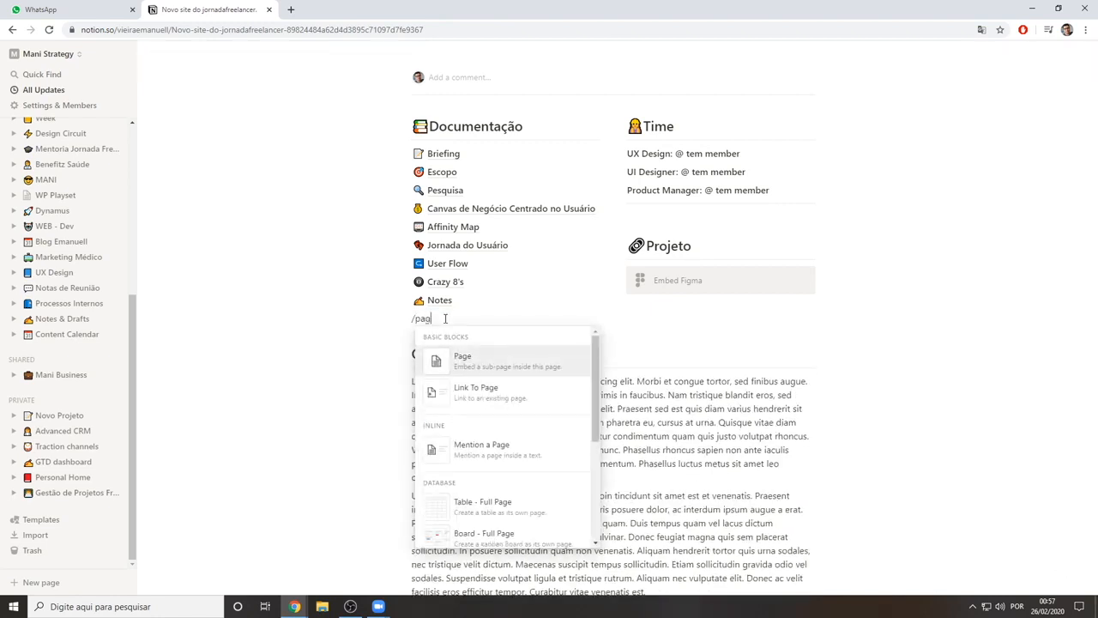
{"action": "left_click", "coordinate": [433, 359]}
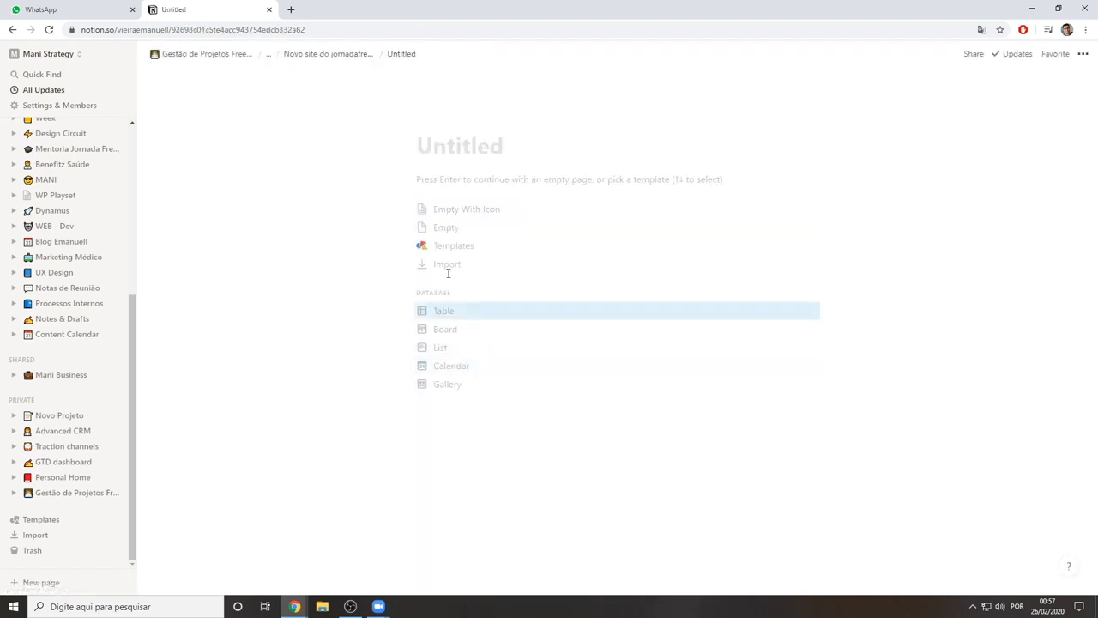
{"action": "type", "text": "Roadmap"}
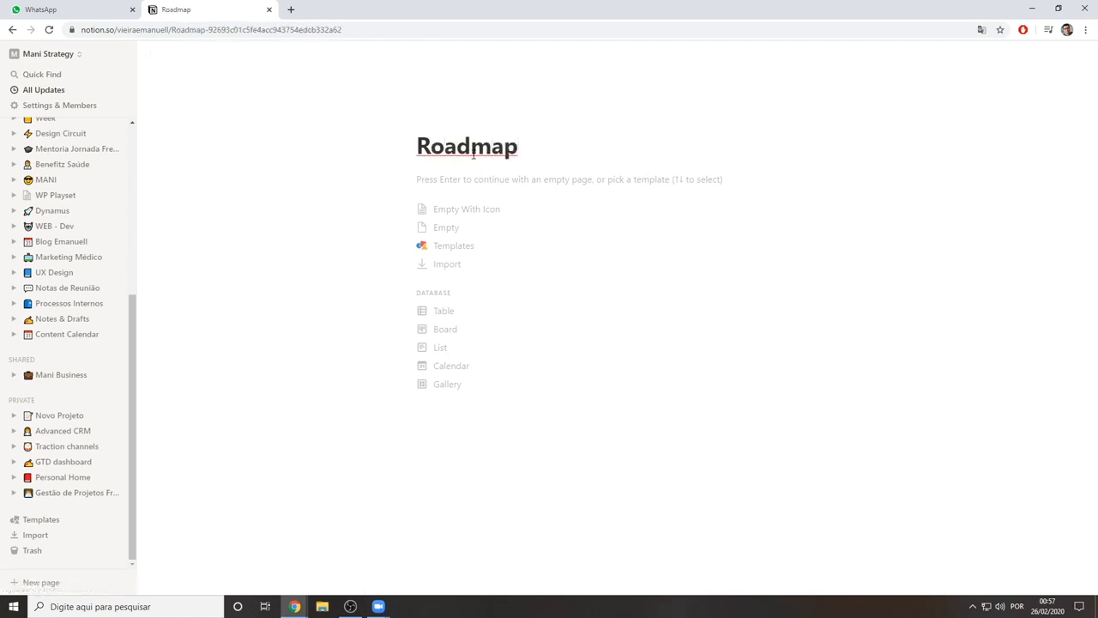
Preview the Design Tasks and Roadmap templates in the Design category, and apply the Roadmap template to the new page
{"action": "left_click", "coordinate": [477, 249]}
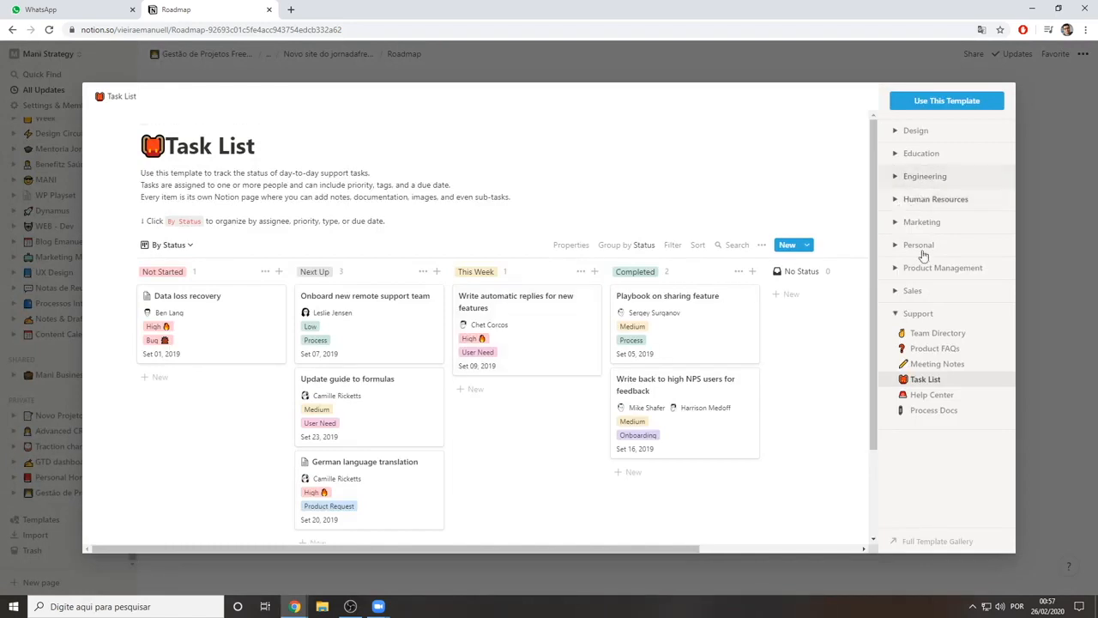
{"action": "left_click", "coordinate": [915, 131]}
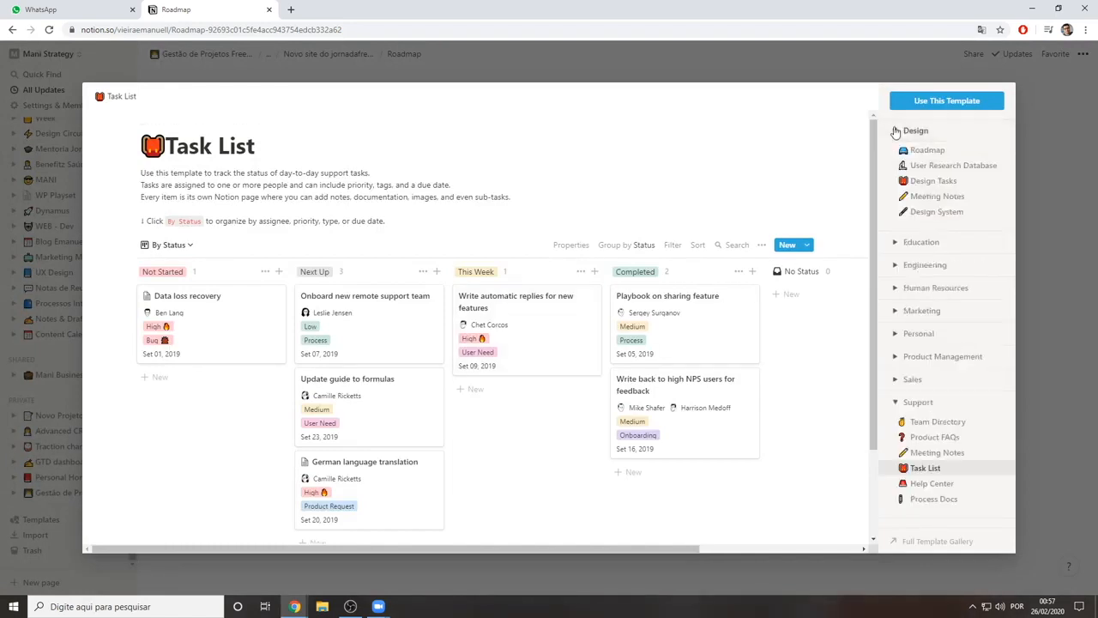
{"action": "left_click", "coordinate": [919, 183]}
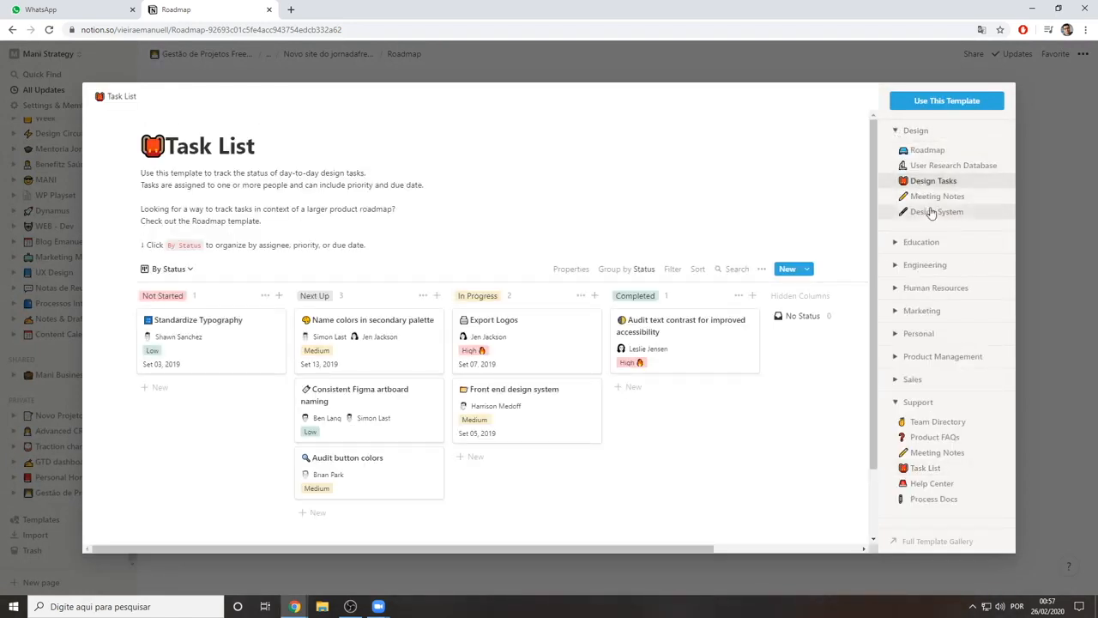
{"action": "left_click", "coordinate": [928, 152]}
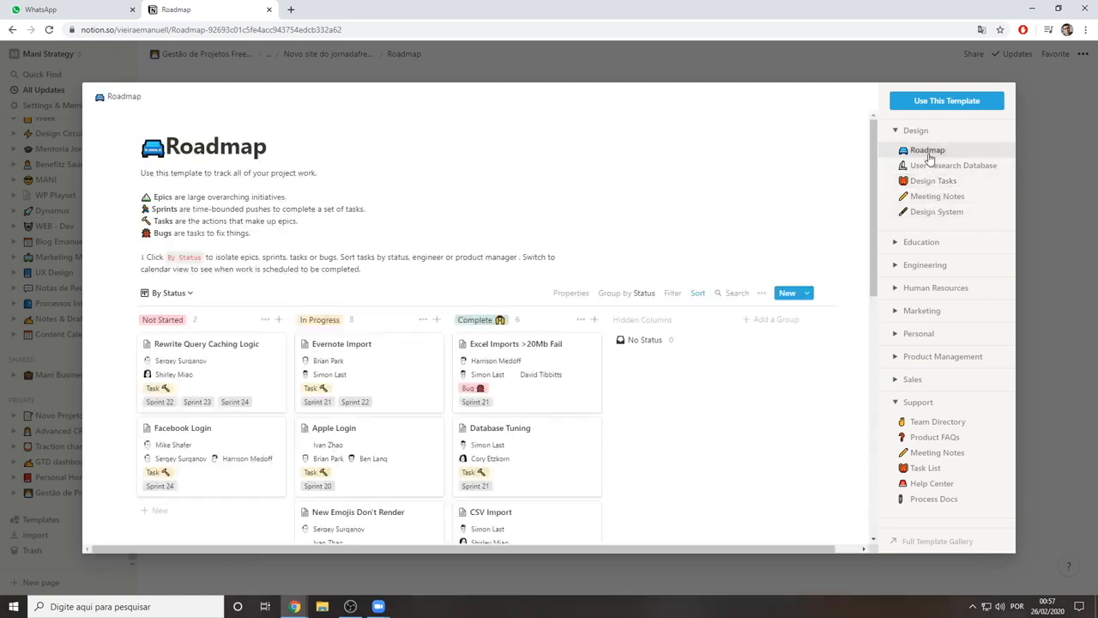
{"action": "scroll", "coordinate": [417, 289], "scroll_direction": "down", "scroll_amount": 3}
{"action": "scroll", "coordinate": [171, 294], "scroll_direction": "up", "scroll_amount": 3}
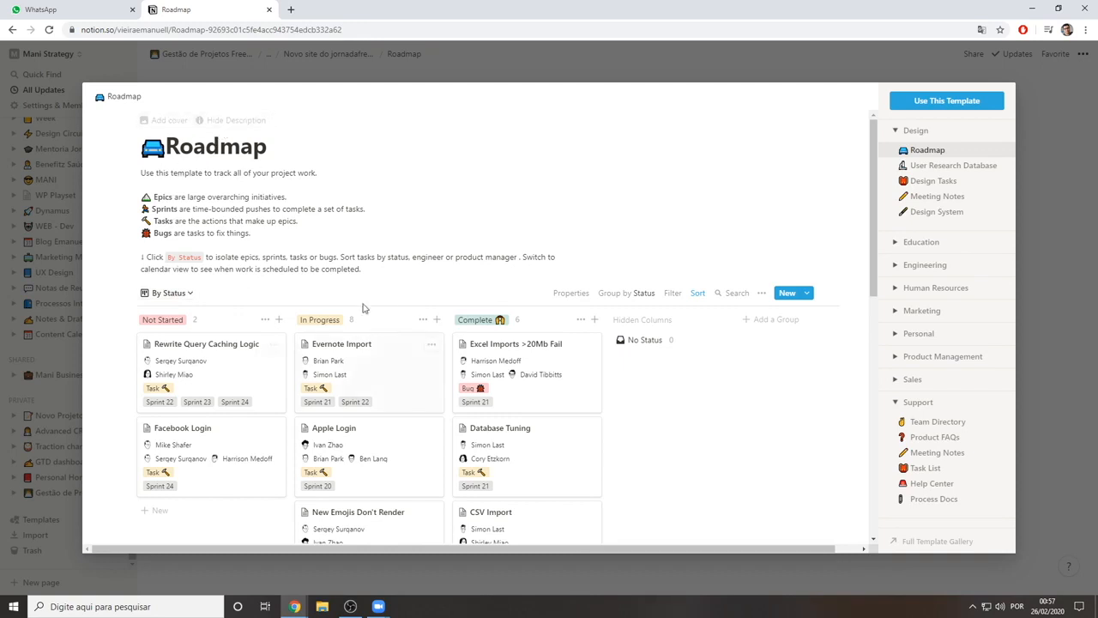
{"action": "scroll", "coordinate": [362, 307], "scroll_direction": "down", "scroll_amount": 7}
{"action": "scroll", "coordinate": [622, 423], "scroll_direction": "up", "scroll_amount": 4}
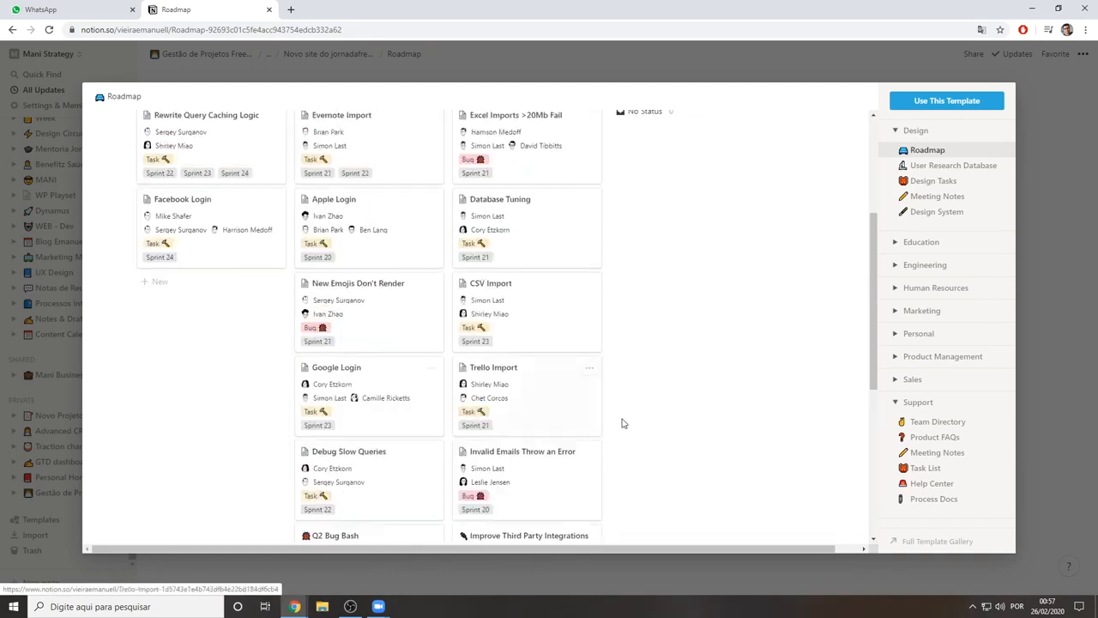
{"action": "scroll", "coordinate": [623, 423], "scroll_direction": "up", "scroll_amount": 3}
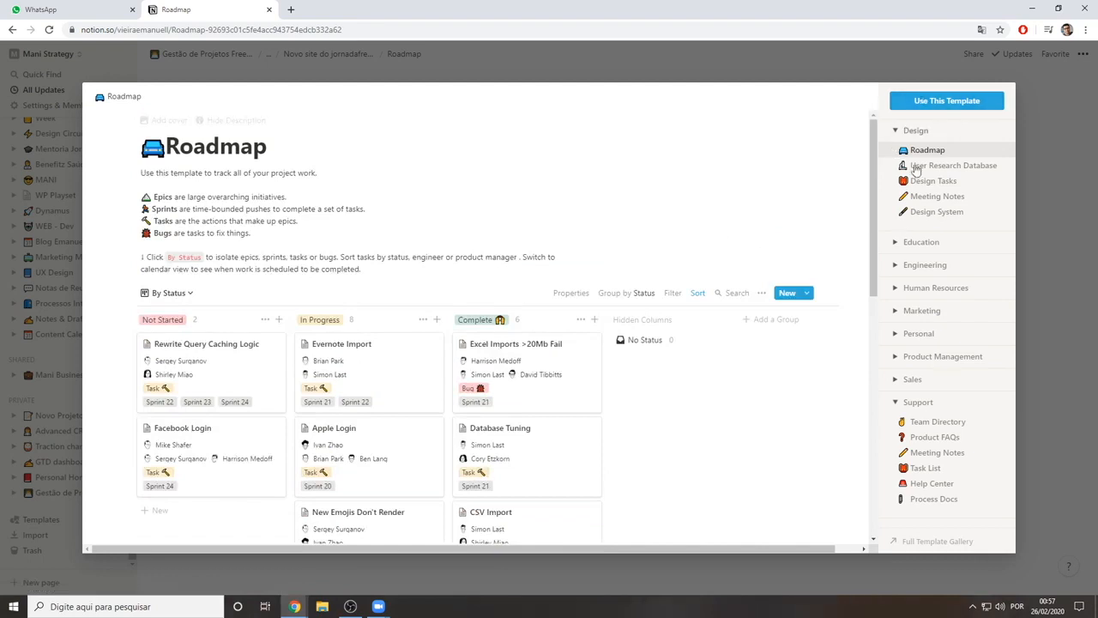
{"action": "left_click", "coordinate": [944, 102]}
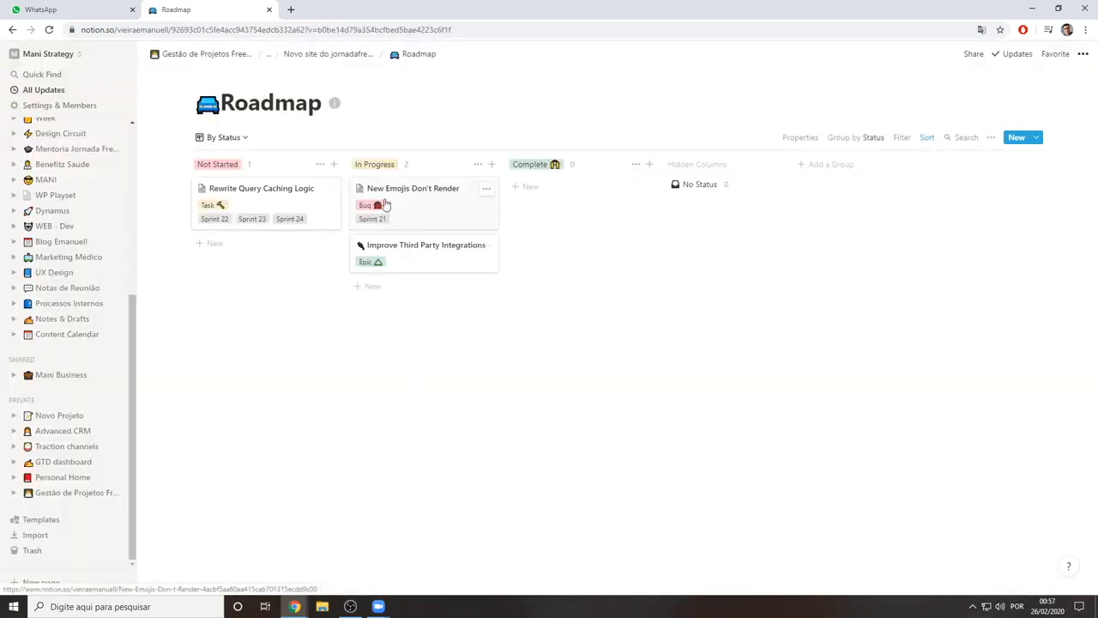
View the Roadmap database in its Tasks view, and return to the By Status board
{"action": "left_click", "coordinate": [237, 137]}
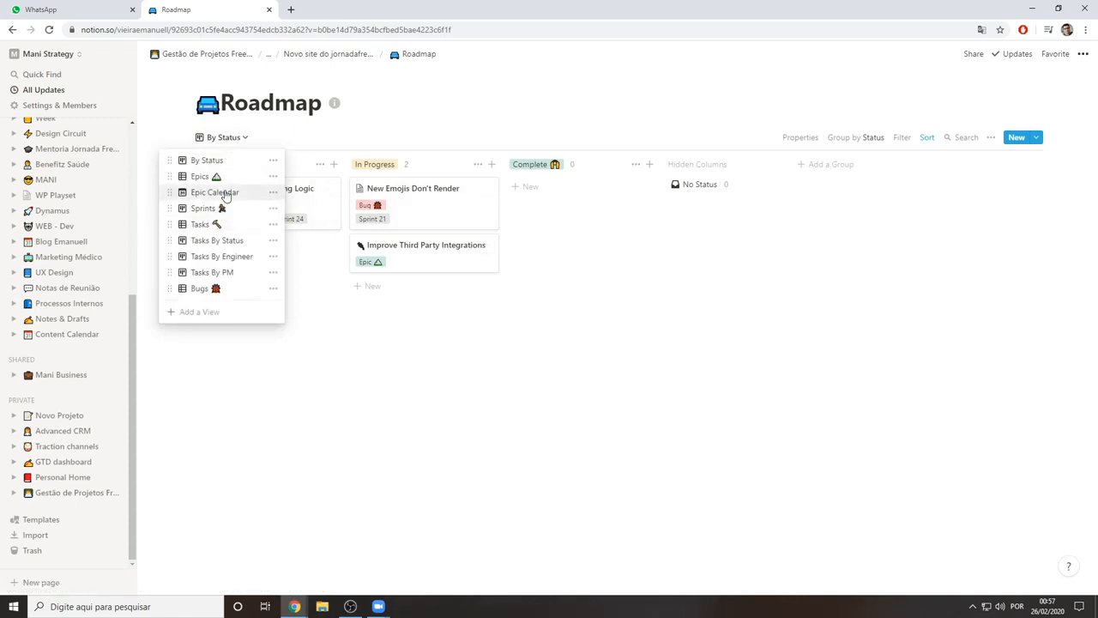
{"action": "left_click", "coordinate": [226, 223]}
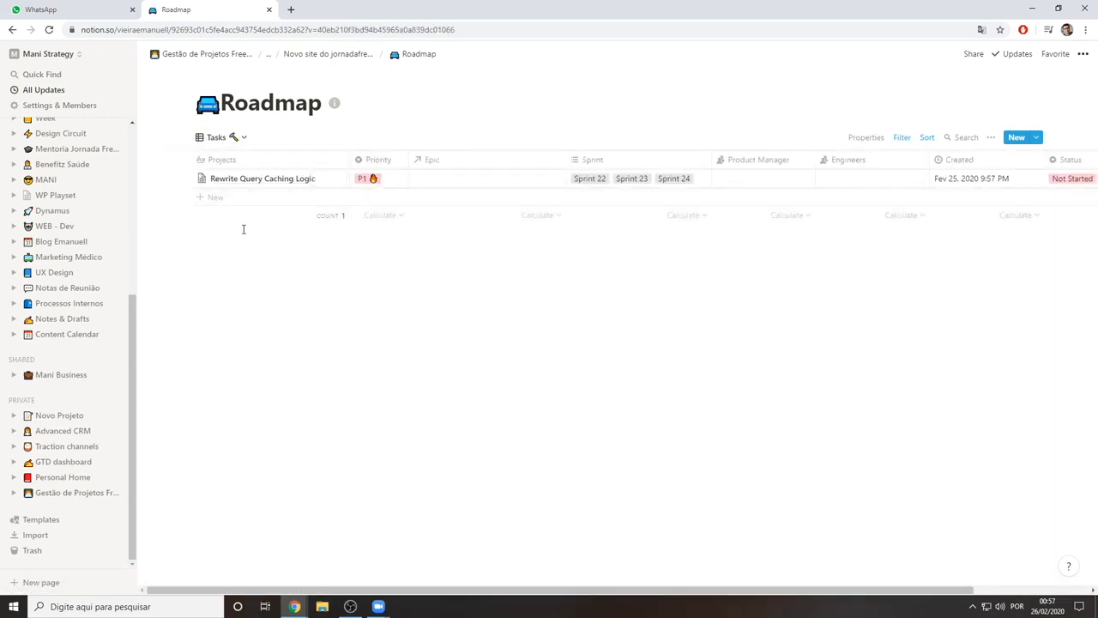
{"action": "left_click", "coordinate": [225, 137]}
{"action": "left_click", "coordinate": [207, 161]}
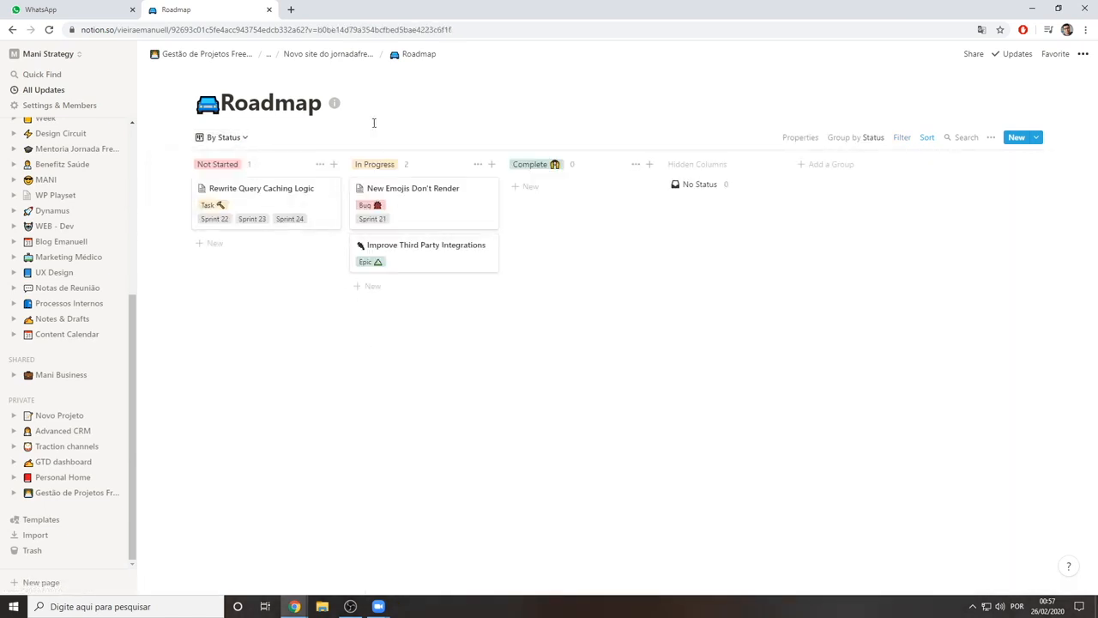
Return to the "Novo site do jornadafreelancer." job and reopen the Roadmap sub-page from Documentação
{"action": "left_click", "coordinate": [319, 53]}
{"action": "scroll", "coordinate": [513, 372], "scroll_direction": "down", "scroll_amount": 2}
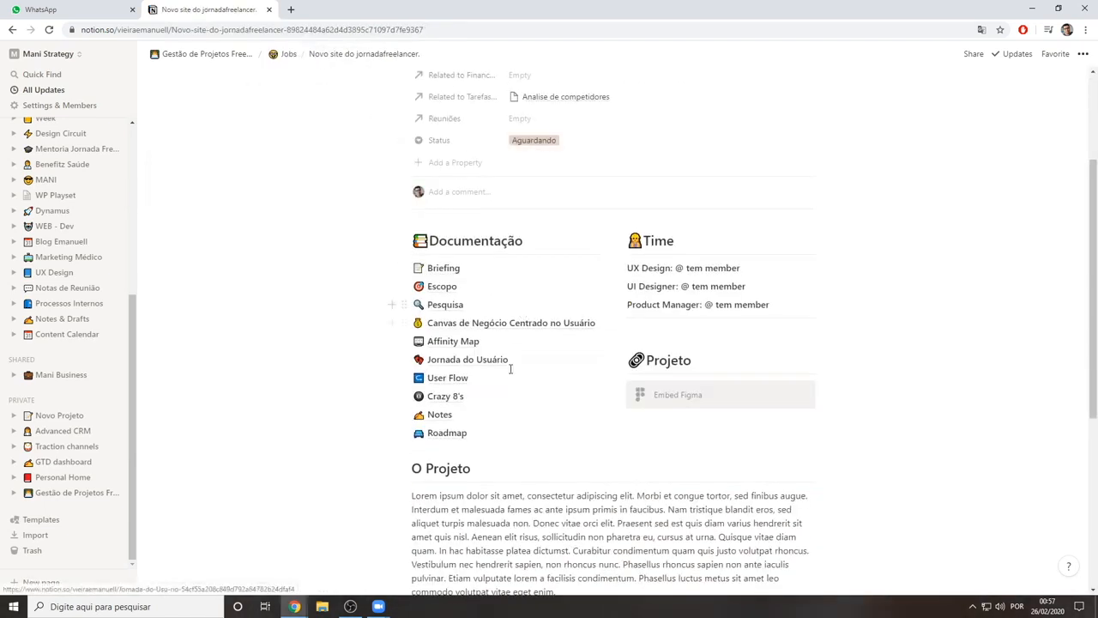
{"action": "left_click", "coordinate": [496, 433]}
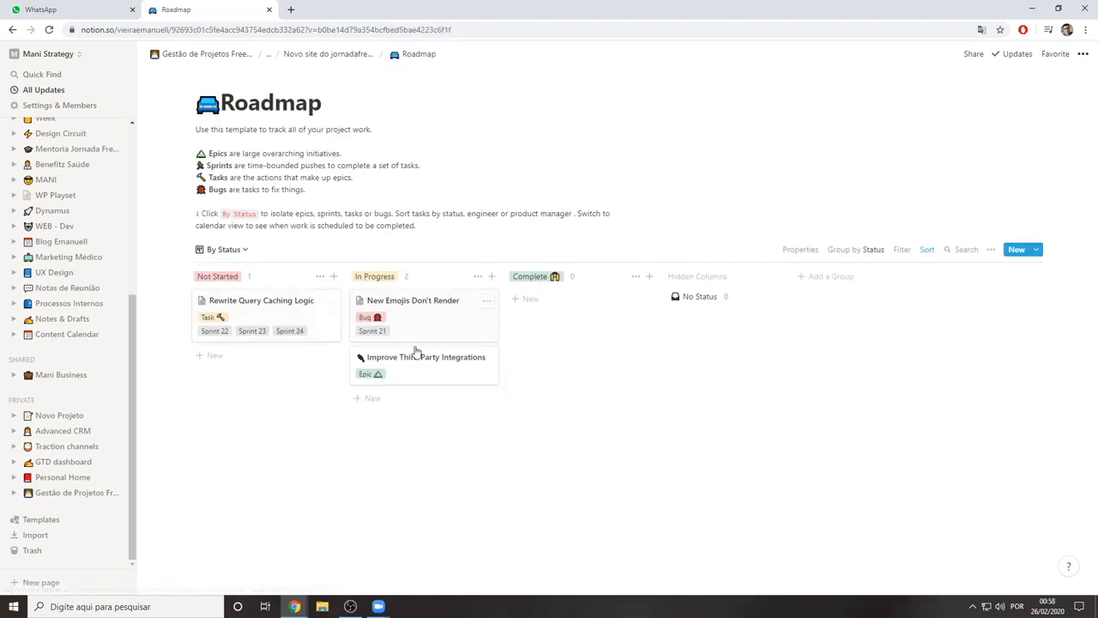
Examine the Roadmap database in its Bugs, Epics and Tasks views in turn
{"action": "left_click", "coordinate": [229, 250]}
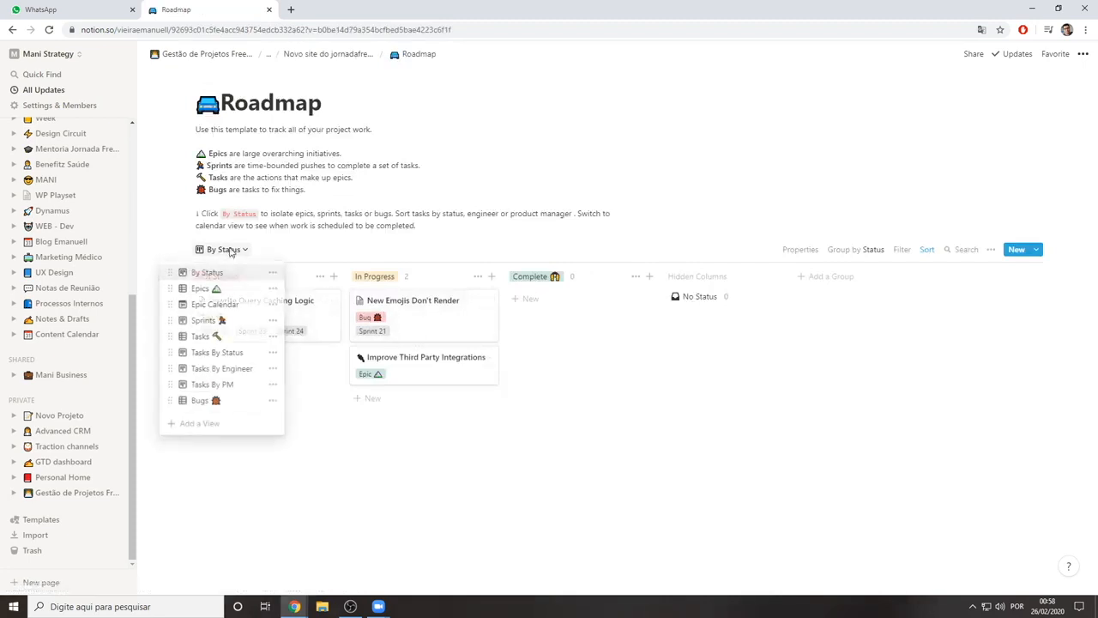
{"action": "left_click", "coordinate": [227, 400]}
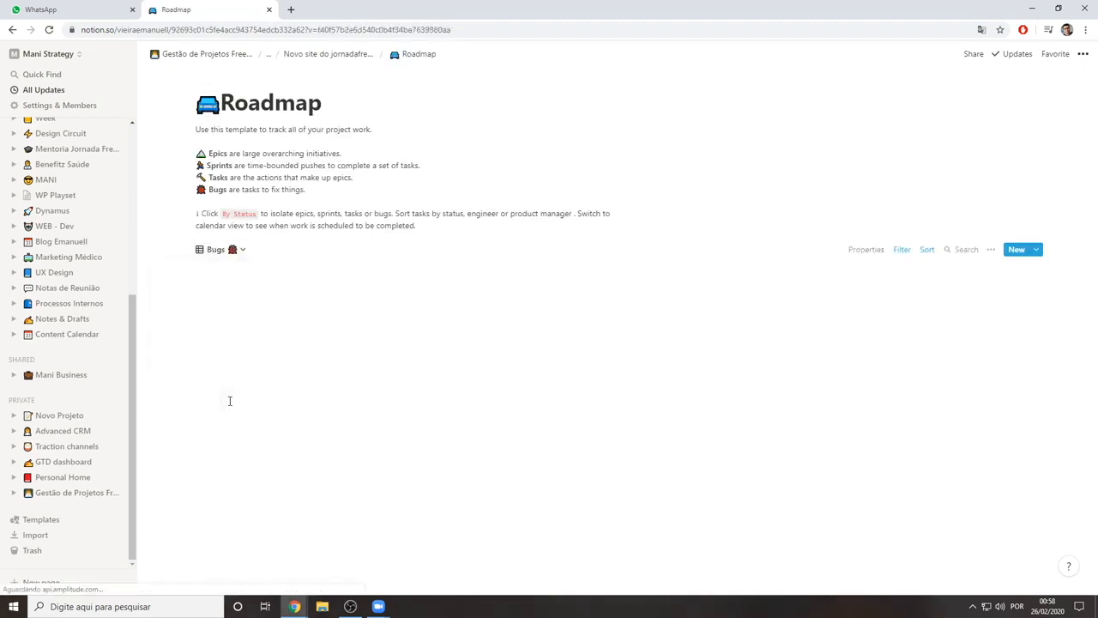
{"action": "left_click", "coordinate": [234, 255]}
{"action": "left_click", "coordinate": [215, 289]}
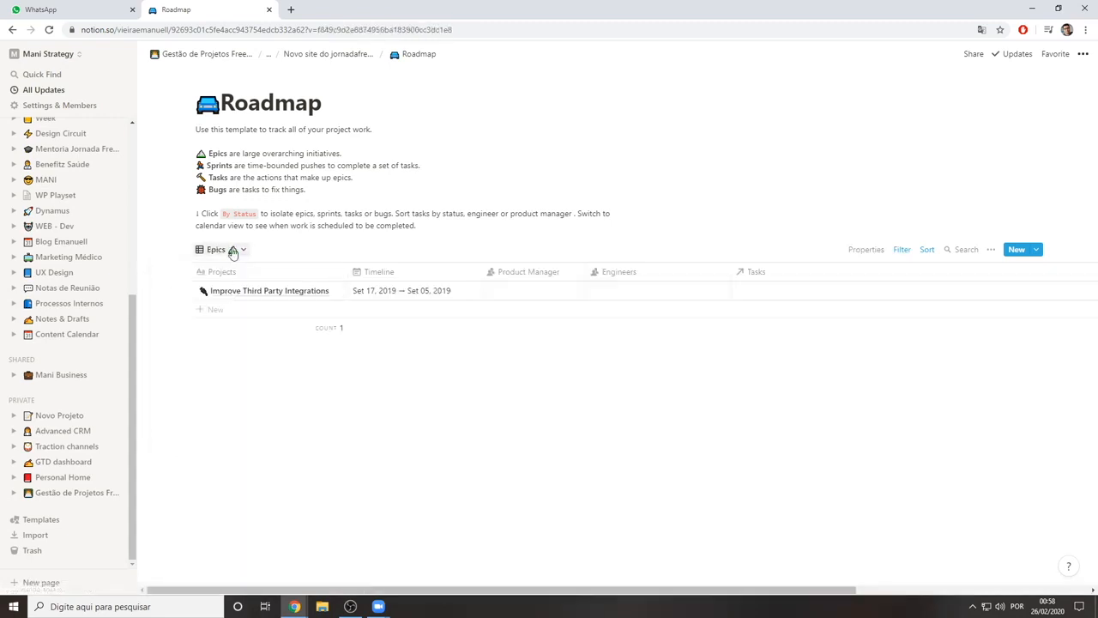
{"action": "left_click", "coordinate": [233, 251]}
{"action": "left_click", "coordinate": [233, 336]}
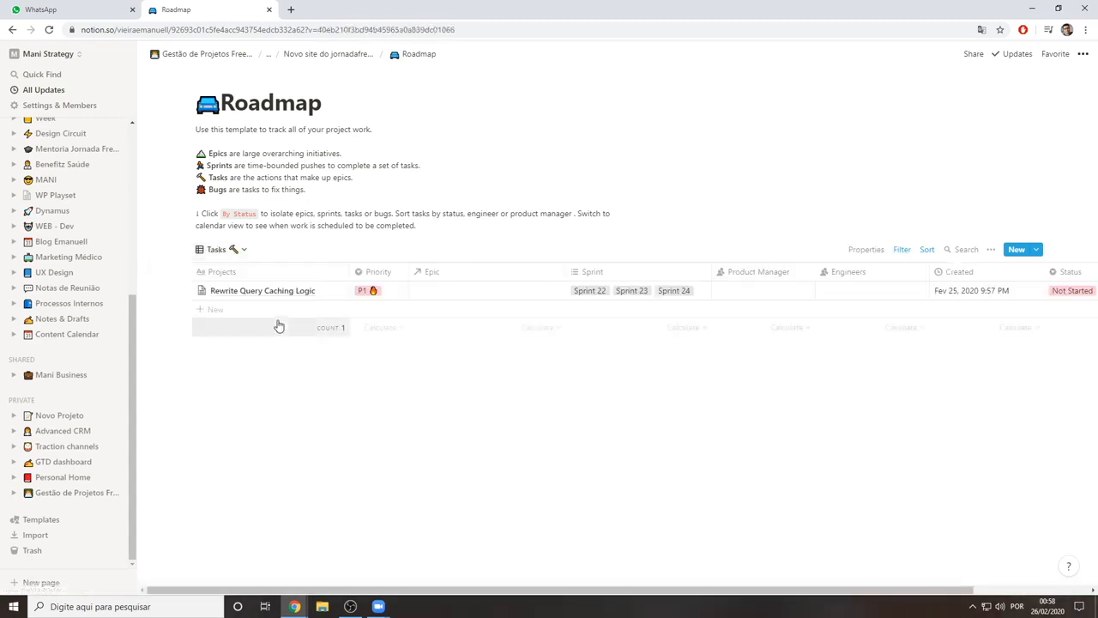
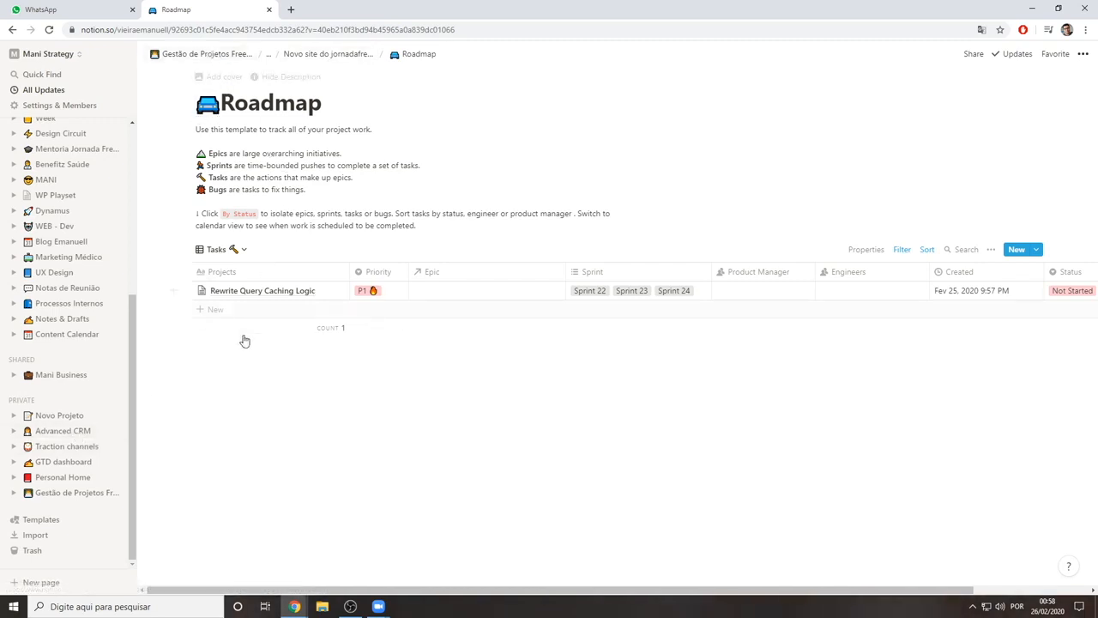
Delete the Roadmap sub-page from Documentação in the "Novo site do jornadafreelancer." job
{"action": "left_click", "coordinate": [310, 65]}
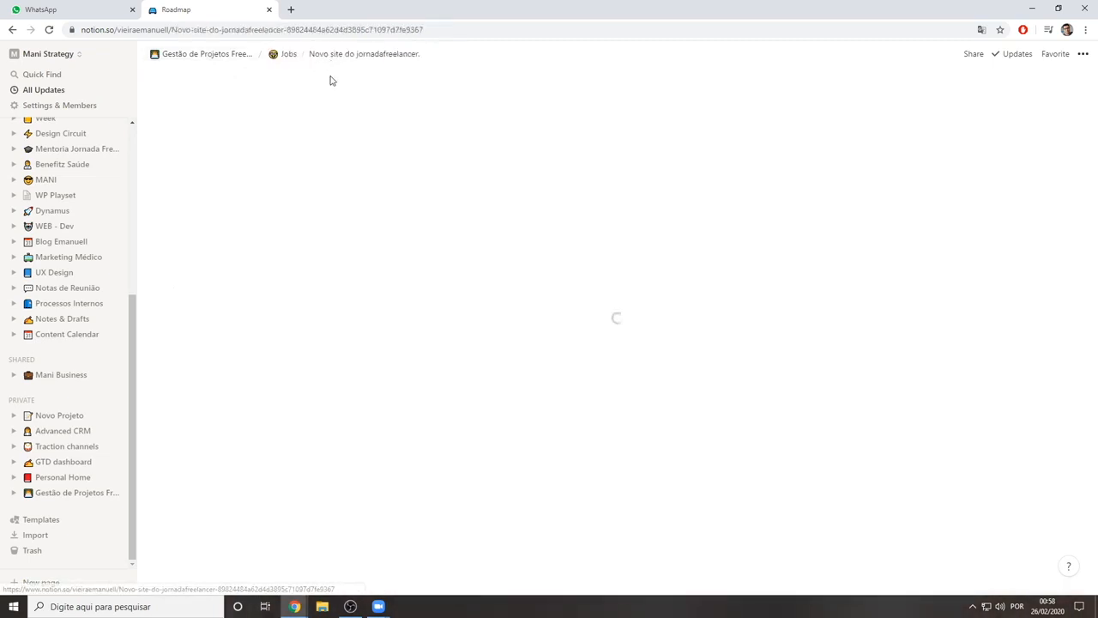
{"action": "scroll", "coordinate": [523, 284], "scroll_direction": "down", "scroll_amount": 3}
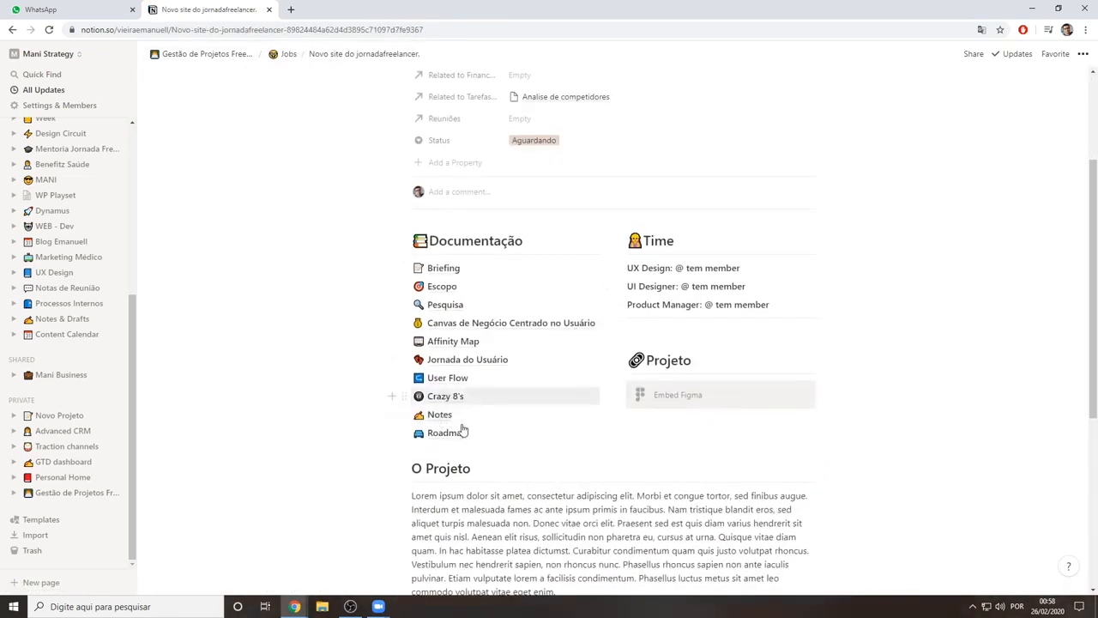
{"action": "scroll", "coordinate": [498, 421], "scroll_direction": "down", "scroll_amount": 2}
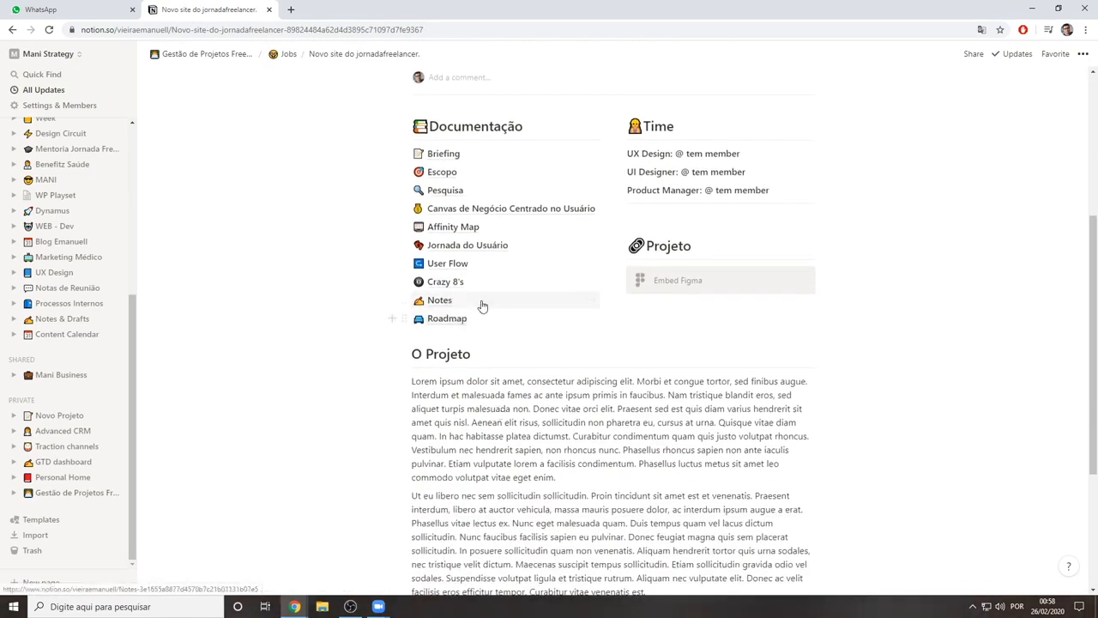
{"action": "right_click", "coordinate": [591, 320]}
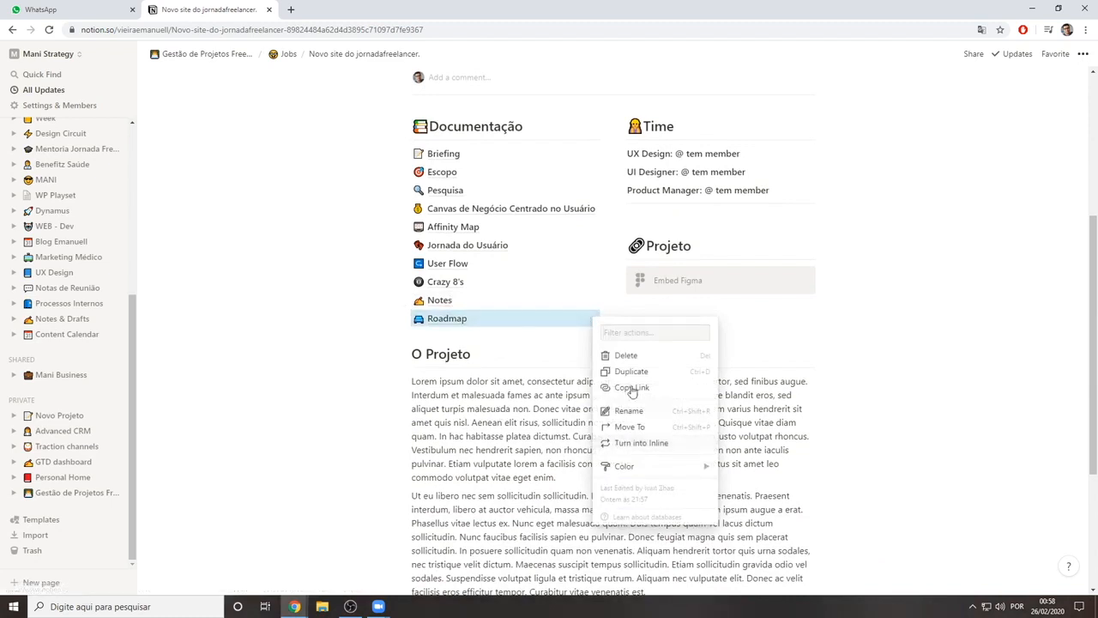
{"action": "left_click", "coordinate": [634, 358]}
Look over the rest of the job page, and return through Jobs to the Gestão de Projetos Freelancer page
{"action": "scroll", "coordinate": [496, 330], "scroll_direction": "up", "scroll_amount": 5}
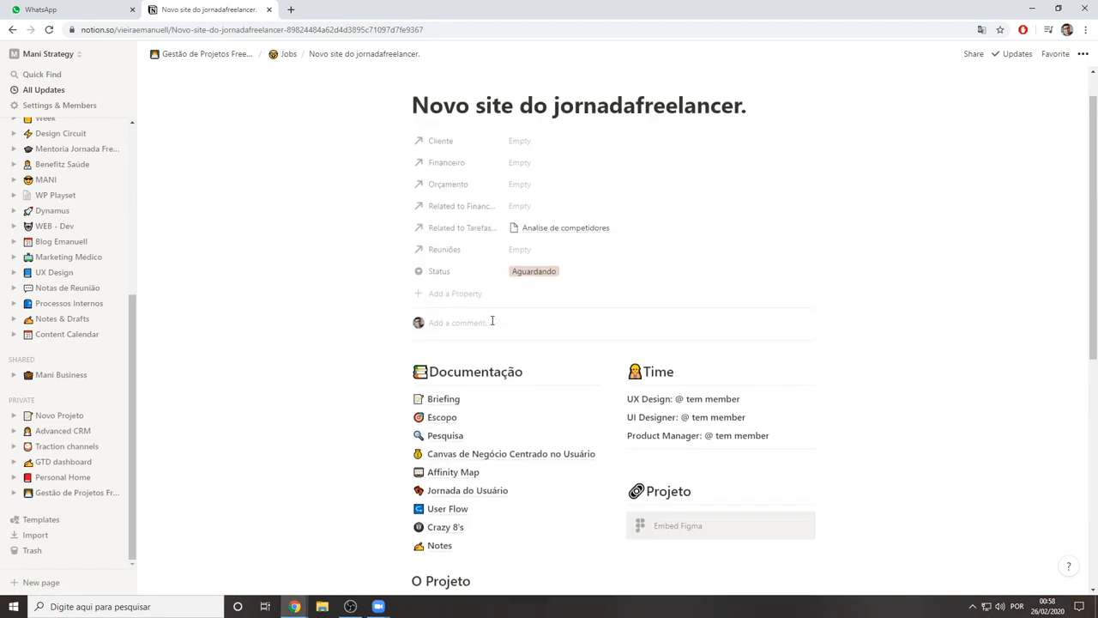
{"action": "scroll", "coordinate": [526, 361], "scroll_direction": "down", "scroll_amount": 5}
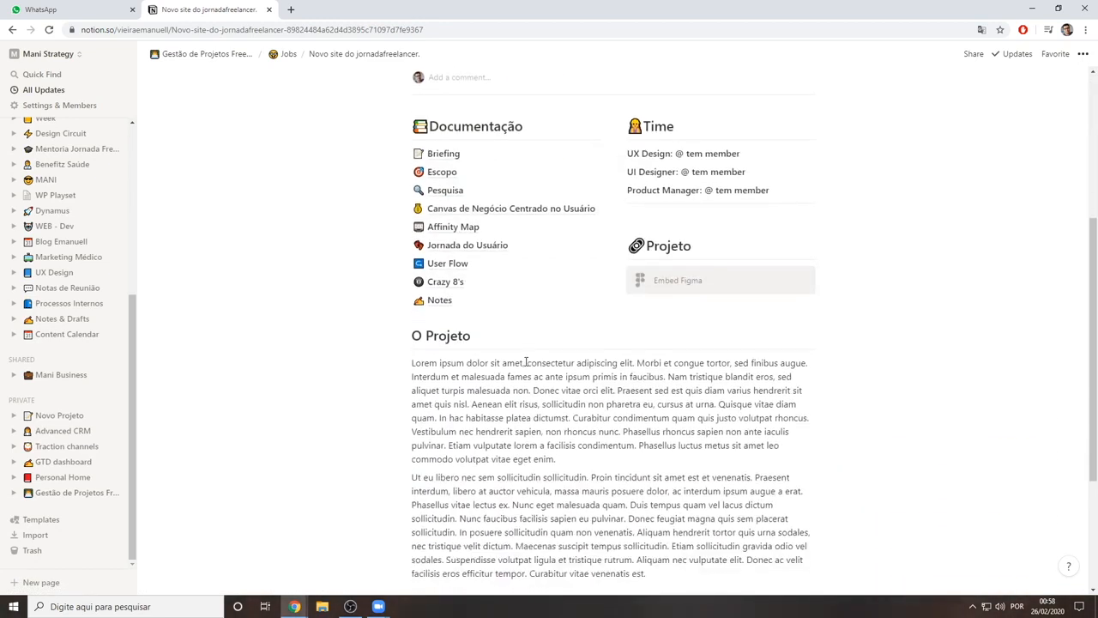
{"action": "scroll", "coordinate": [526, 361], "scroll_direction": "up", "scroll_amount": 1}
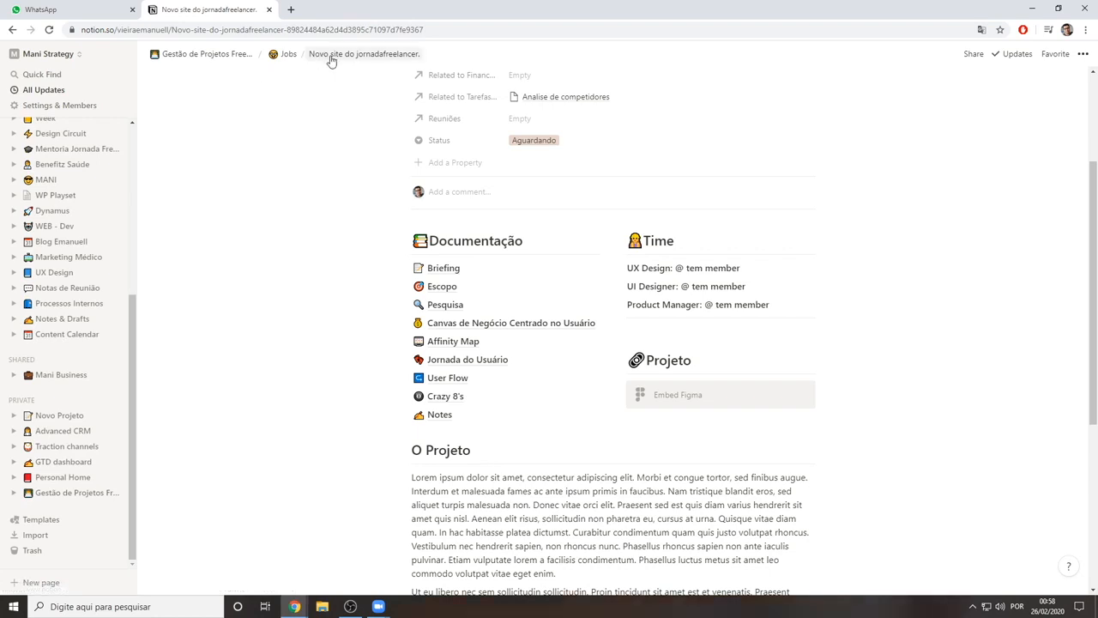
{"action": "left_click", "coordinate": [289, 55]}
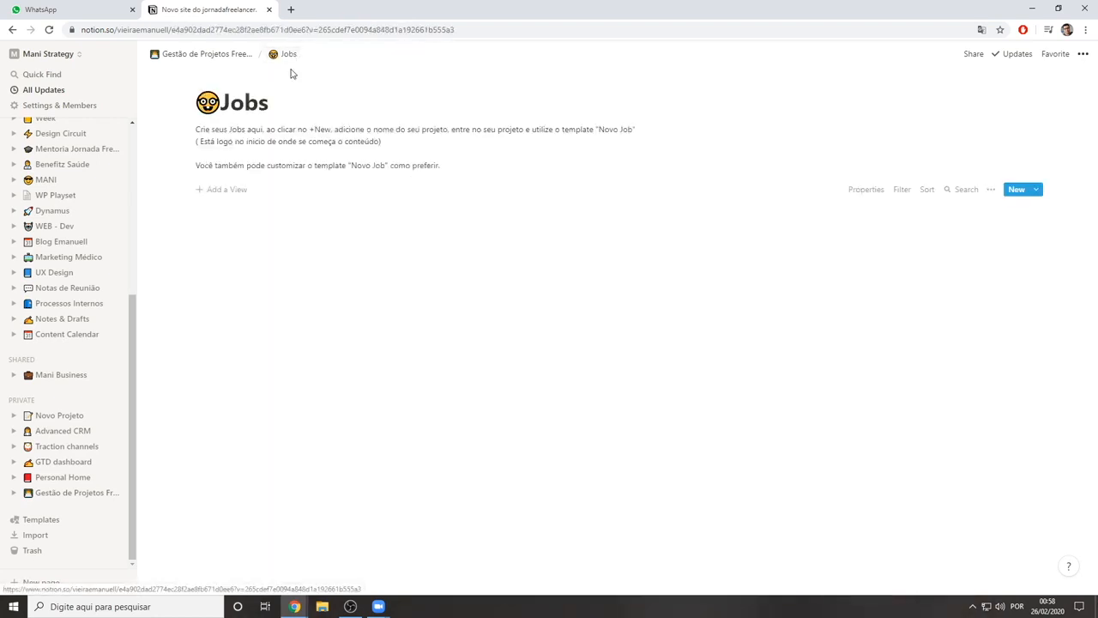
{"action": "left_click", "coordinate": [209, 54]}
Add an empty sub-page with an icon below Informações do Freela in Organização, titled "Serviços"
{"action": "scroll", "coordinate": [448, 392], "scroll_direction": "down", "scroll_amount": 6}
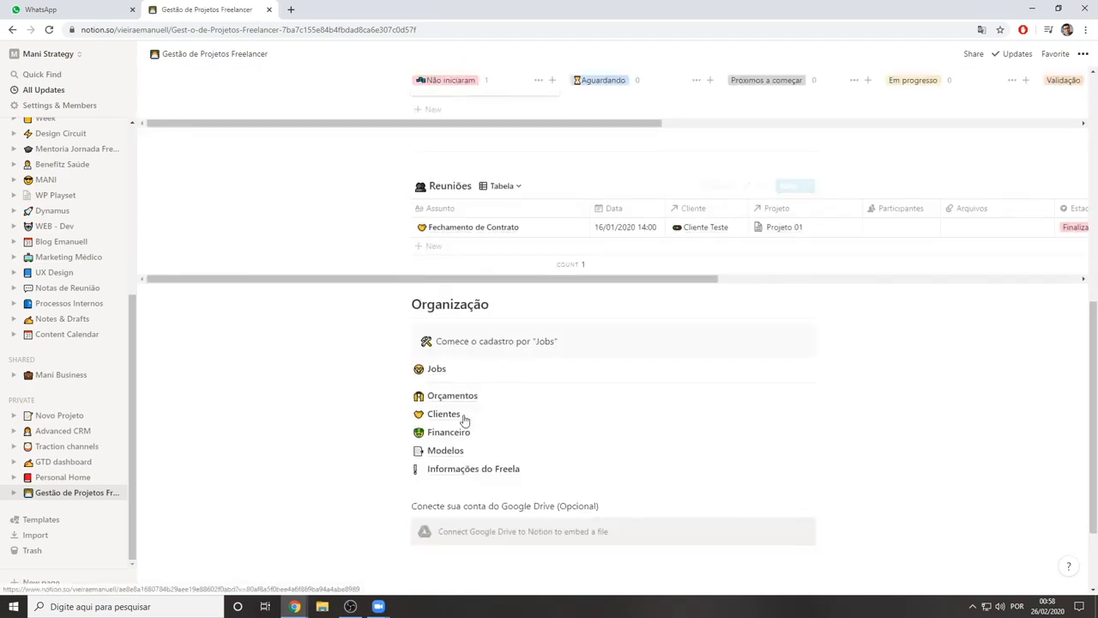
{"action": "scroll", "coordinate": [463, 419], "scroll_direction": "down", "scroll_amount": 3}
{"action": "left_click", "coordinate": [478, 369]}
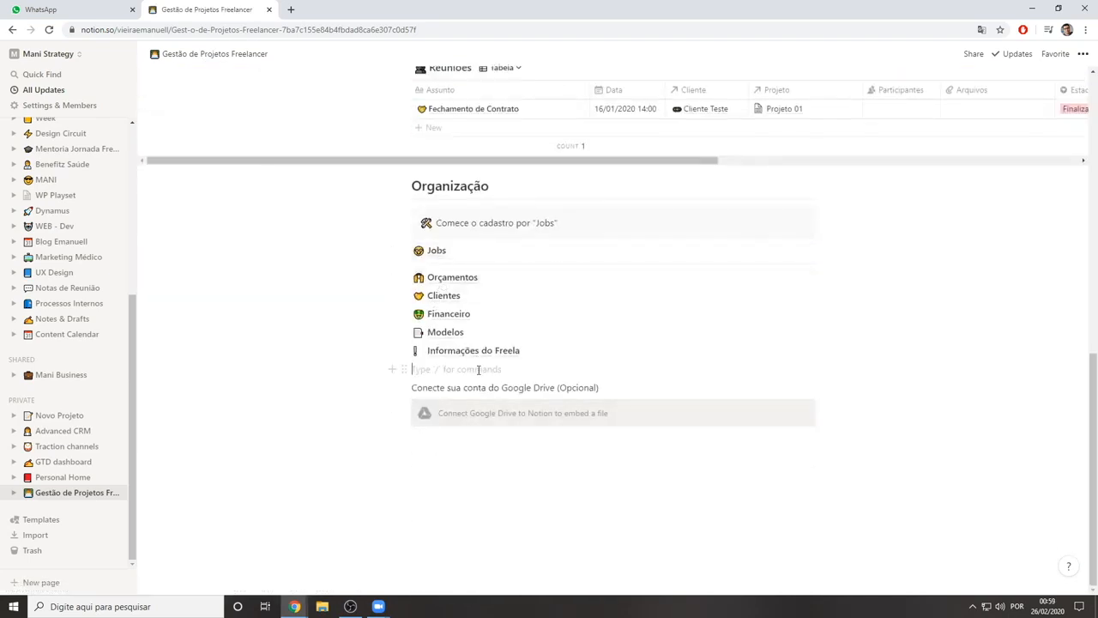
{"action": "type", "text": "/pa"}
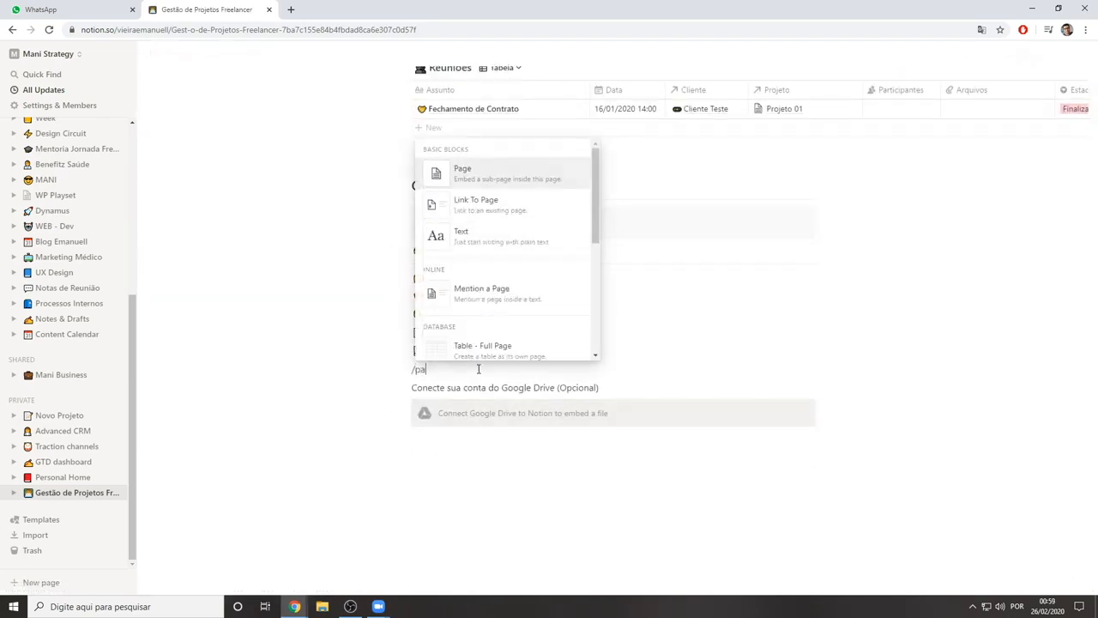
{"action": "key", "text": "Return"}
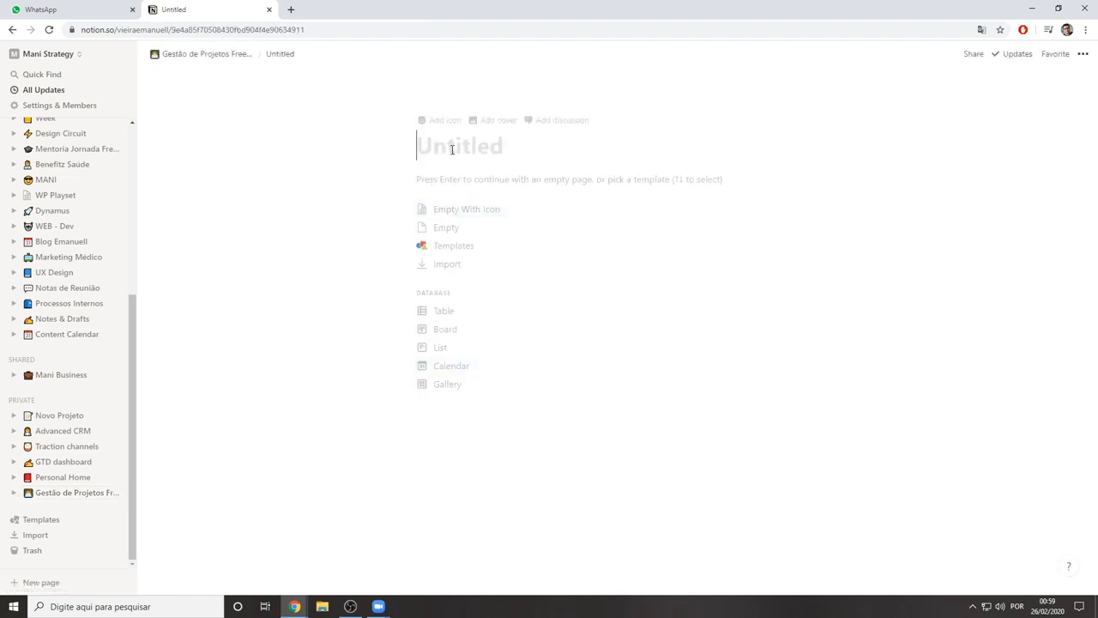
{"action": "type", "text": "S"}
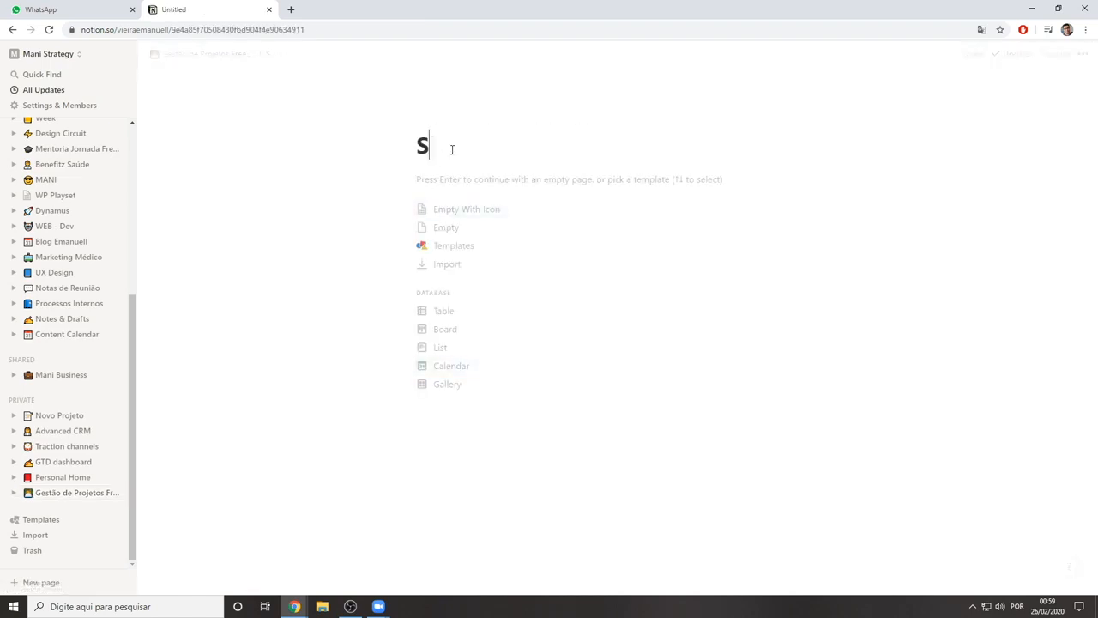
{"action": "type", "text": "erviços"}
{"action": "left_click", "coordinate": [490, 214]}
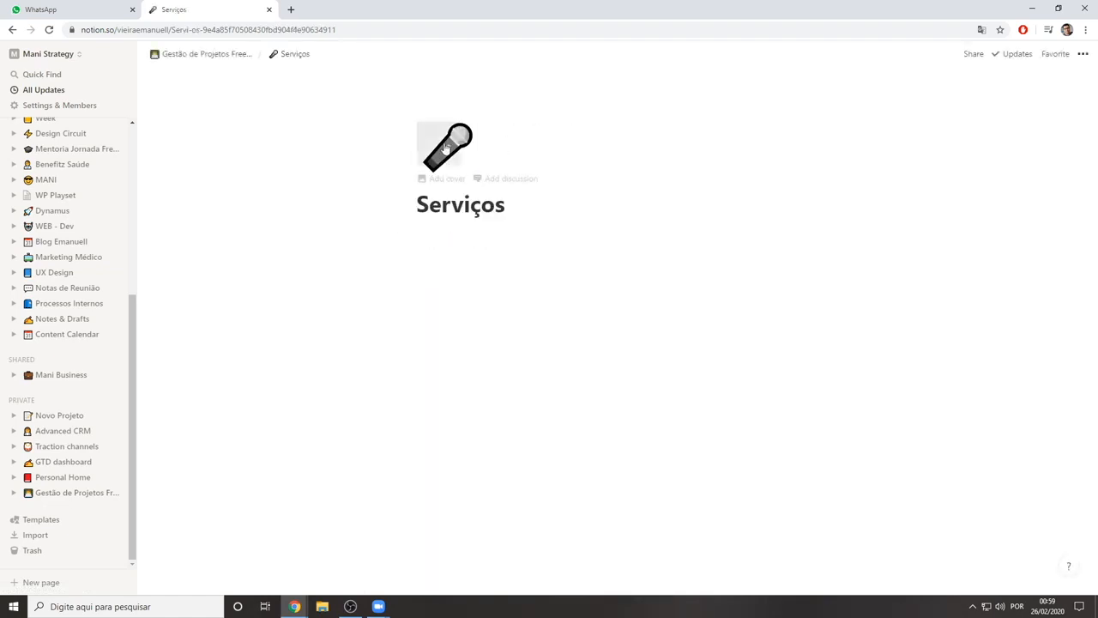
Change the Serviços page's icon to the smiling face with heart eyes emoji
{"action": "left_click", "coordinate": [445, 148]}
{"action": "scroll", "coordinate": [493, 286], "scroll_direction": "down", "scroll_amount": 2}
{"action": "scroll", "coordinate": [438, 291], "scroll_direction": "up", "scroll_amount": 2}
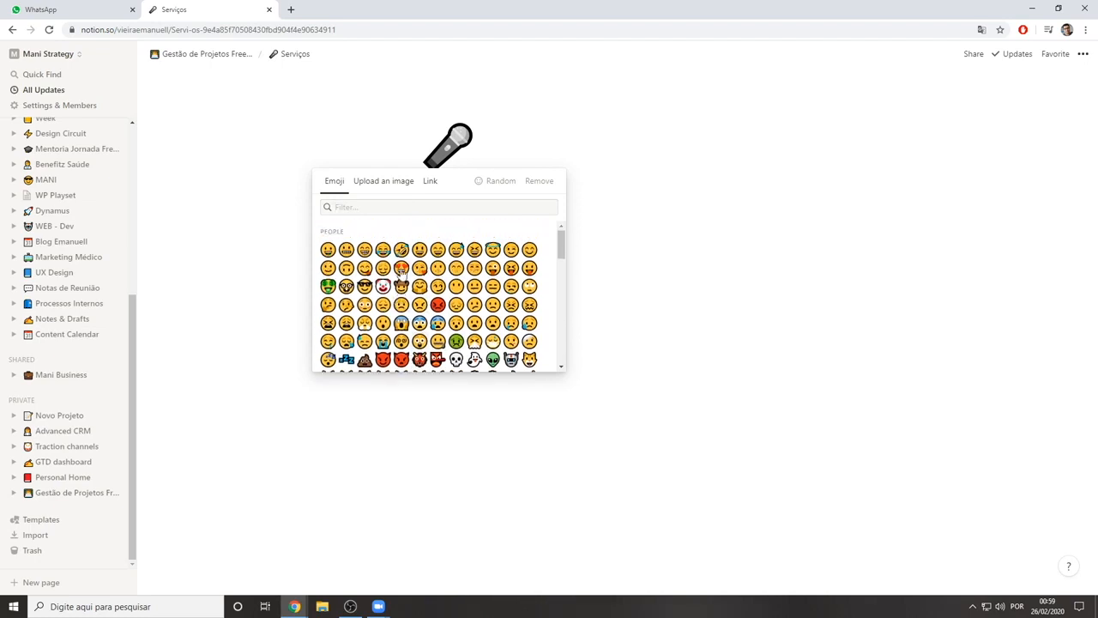
{"action": "left_click", "coordinate": [400, 269]}
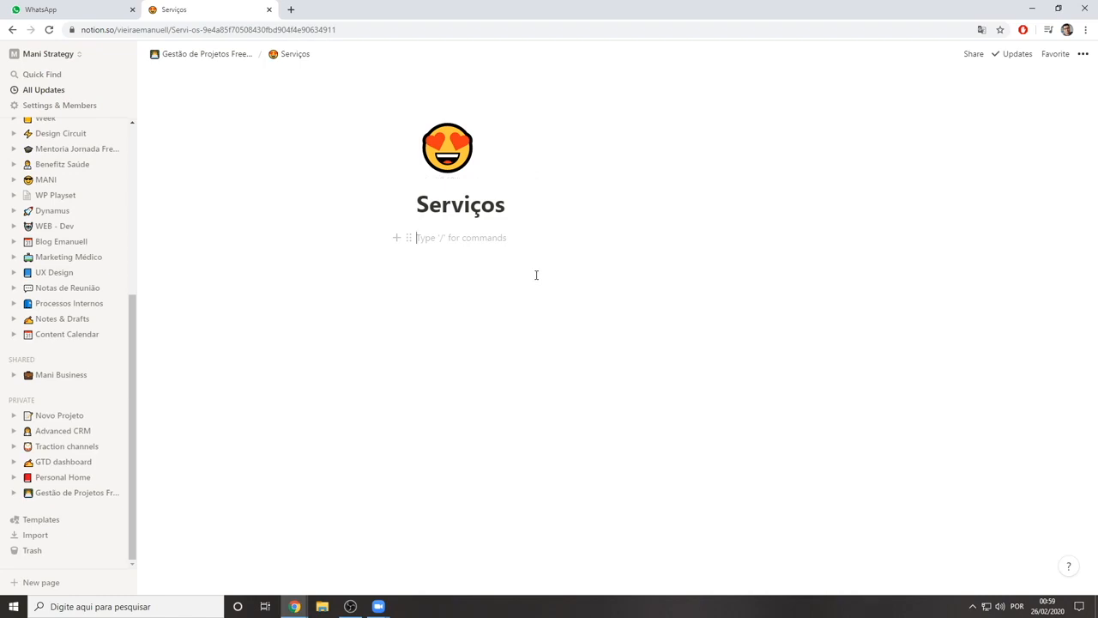
Add a sub-page inside Serviços and title it "Redesign de Website"
{"action": "type", "text": "/"}
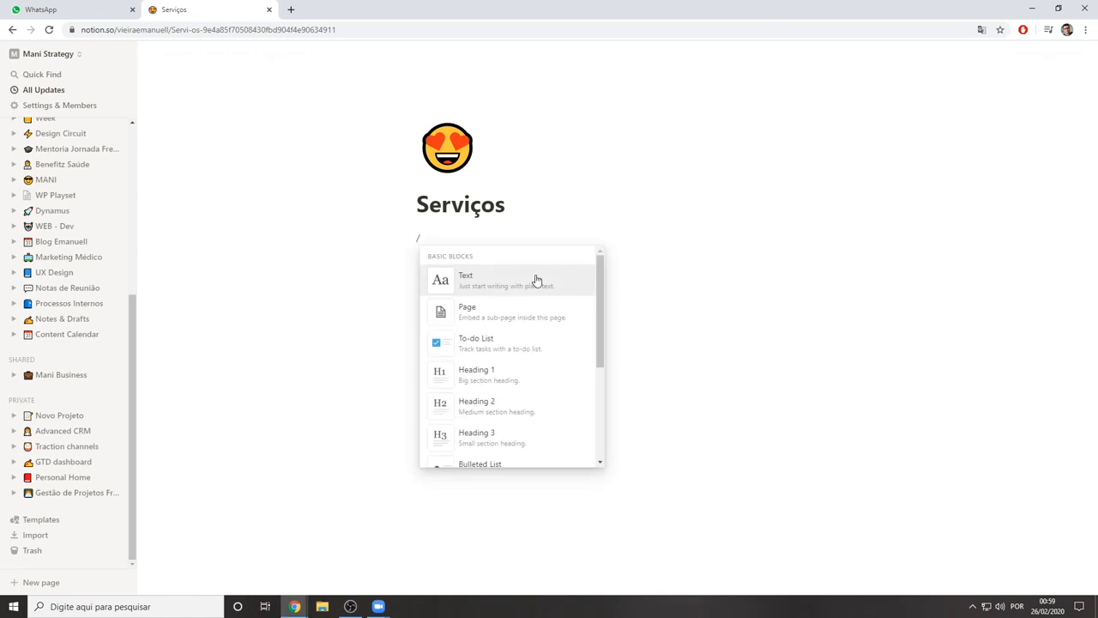
{"action": "key", "text": "Down"}
{"action": "key", "text": "Return"}
{"action": "type", "text": "Redeign"}
{"action": "key", "text": "BackSpace"}
{"action": "key", "text": "BackSpace"}
{"action": "key", "text": "BackSpace"}
{"action": "type", "text": "se"}
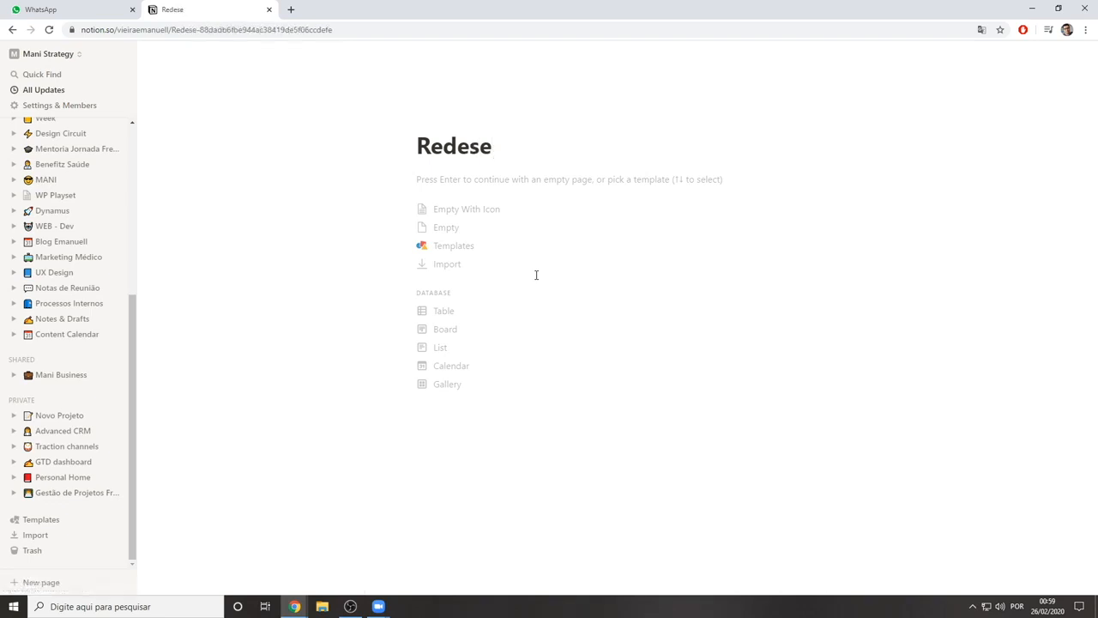
{"action": "type", "text": "gi"}
{"action": "key", "text": "BackSpace"}
{"action": "key", "text": "BackSpace"}
{"action": "key", "text": "BackSpace"}
{"action": "key", "text": "BackSpace"}
{"action": "type", "text": "esign "}
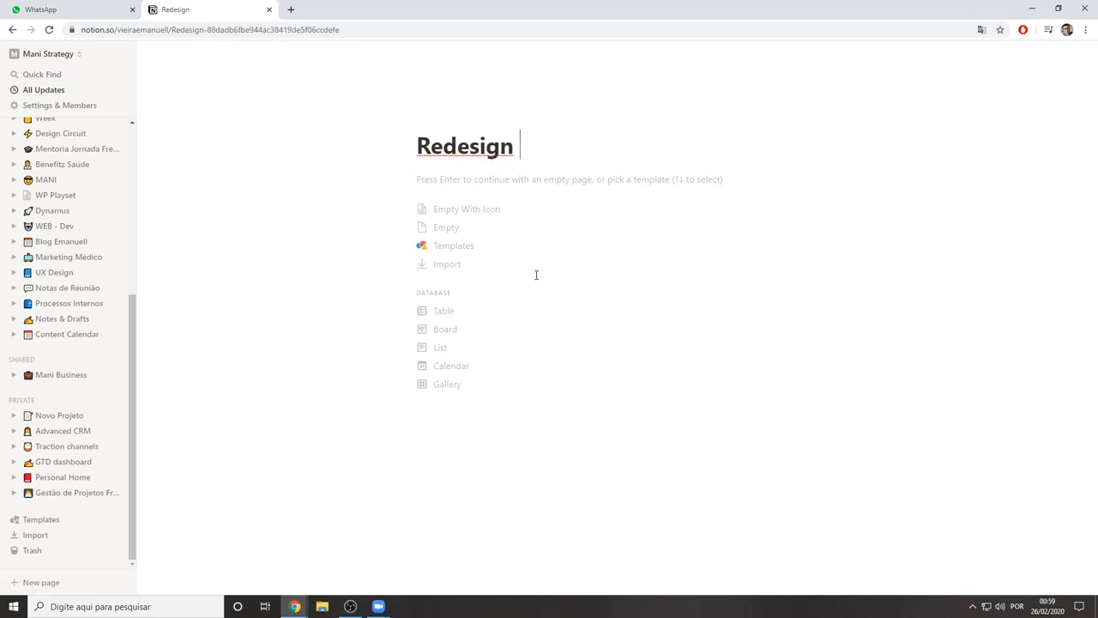
{"action": "type", "text": "de Website"}
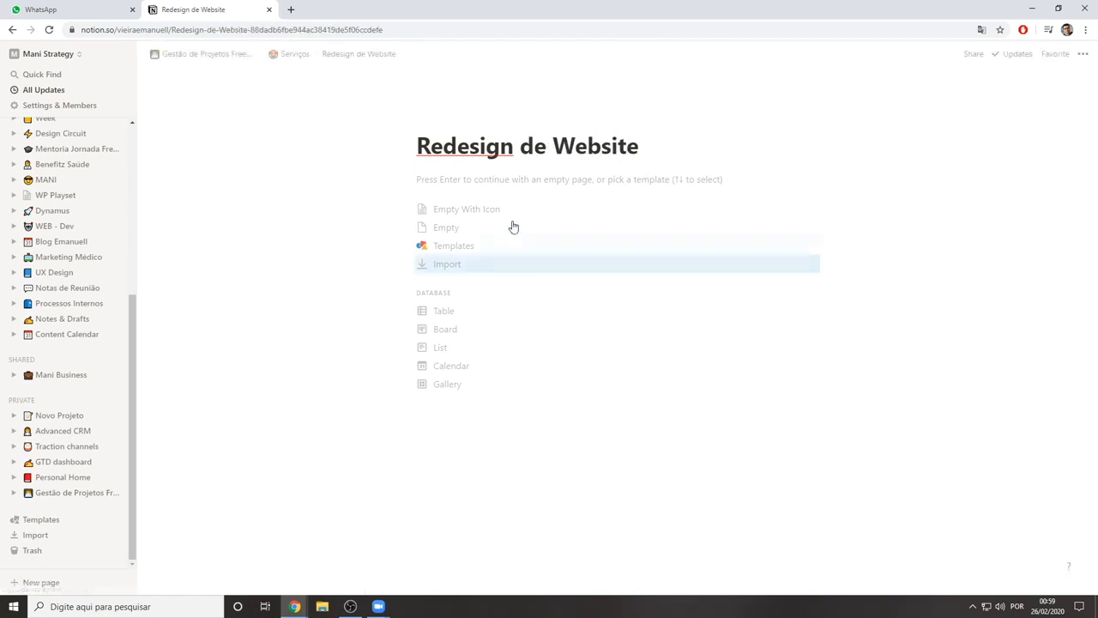
Browse the ready-made templates in the Product Management and Support categories, and close the gallery without applying one
{"action": "left_click", "coordinate": [478, 248]}
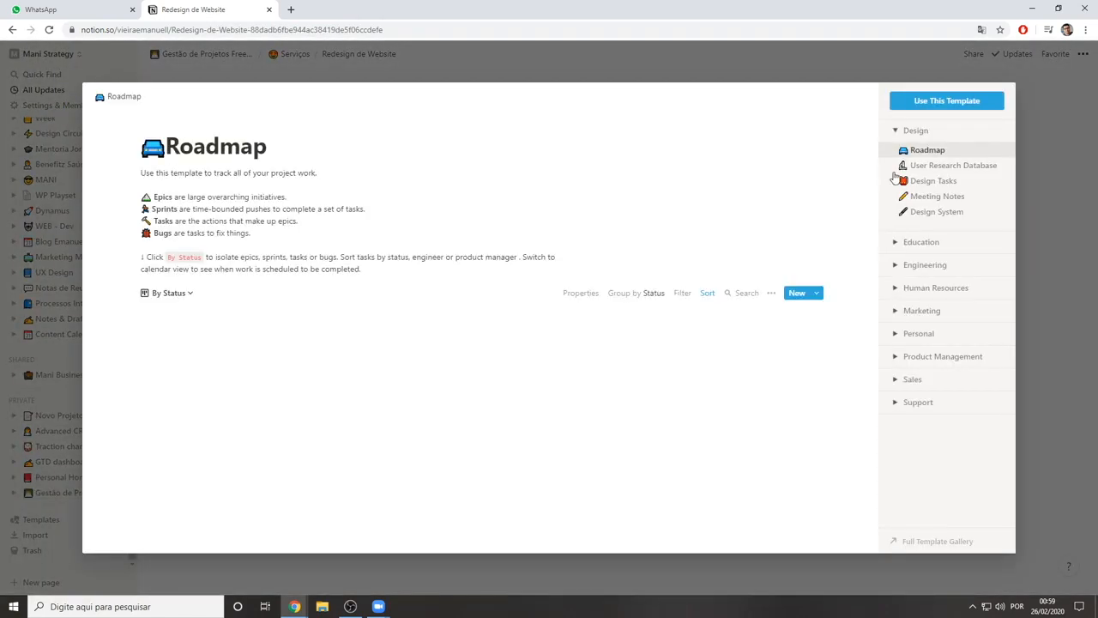
{"action": "left_click", "coordinate": [908, 358]}
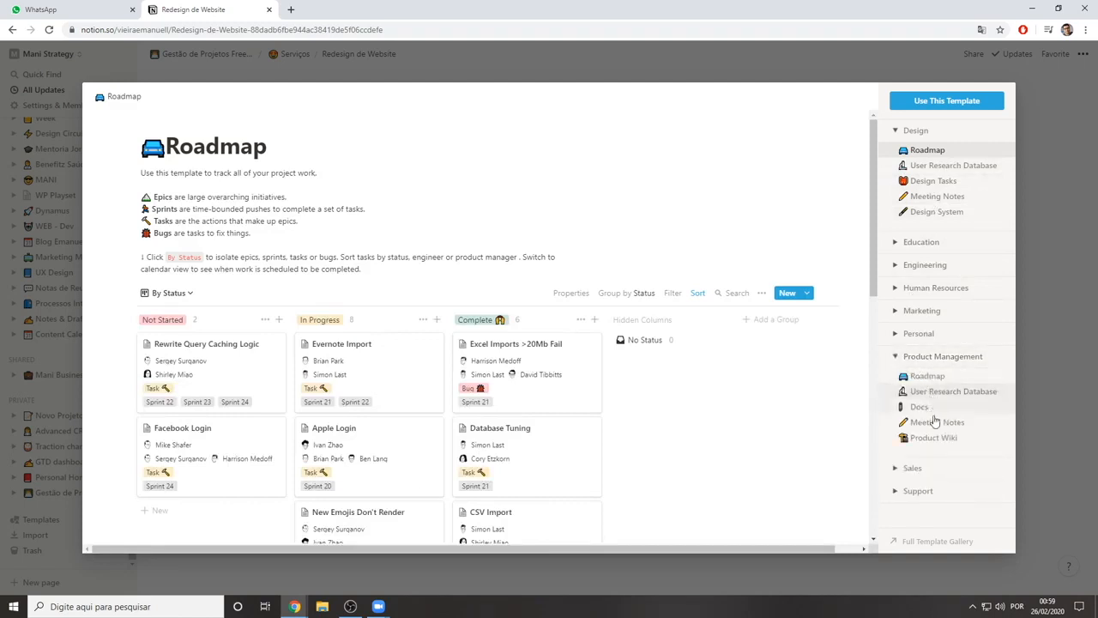
{"action": "left_click", "coordinate": [916, 490]}
{"action": "scroll", "coordinate": [948, 485], "scroll_direction": "down", "scroll_amount": 1}
{"action": "scroll", "coordinate": [948, 486], "scroll_direction": "down", "scroll_amount": 1}
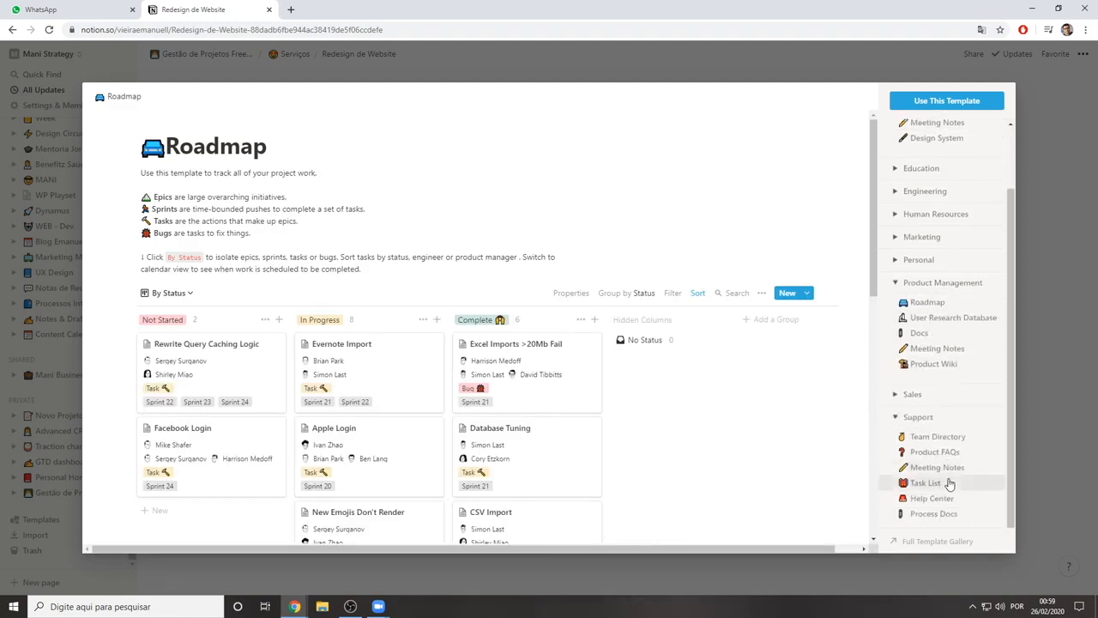
{"action": "left_click", "coordinate": [1067, 341]}
{"action": "left_click", "coordinate": [470, 179]}
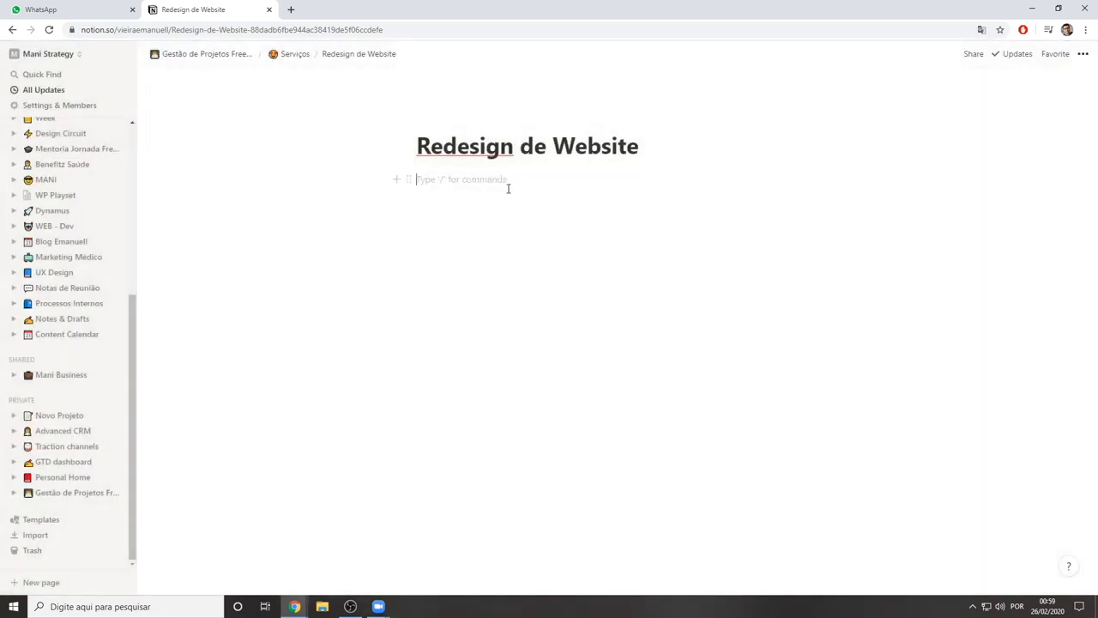
{"action": "type", "text": "/to"}
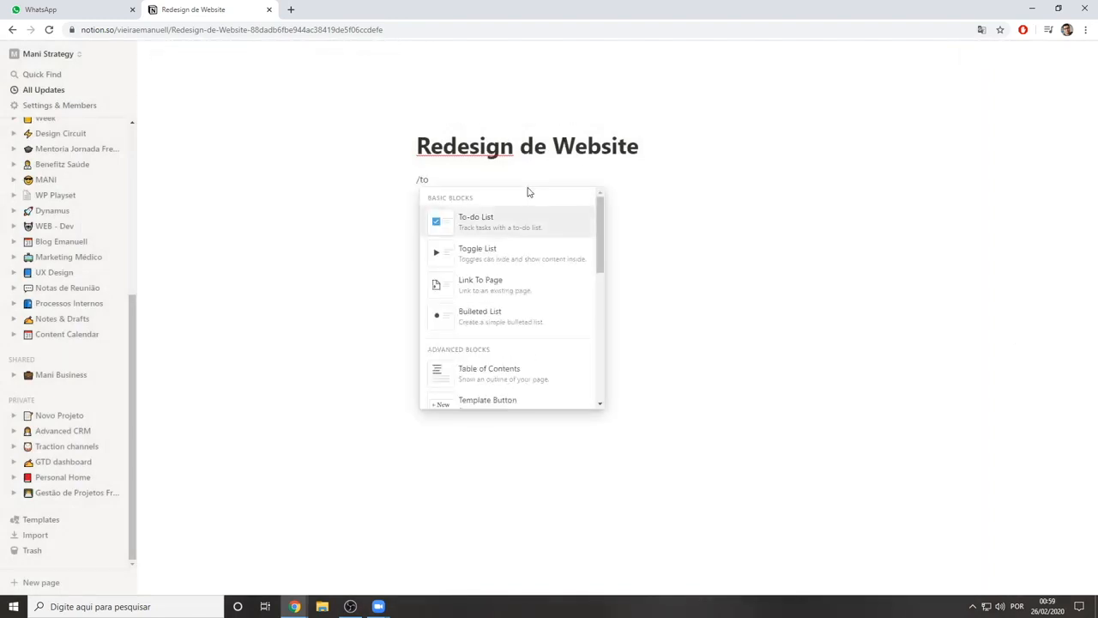
{"action": "key", "text": "Return"}
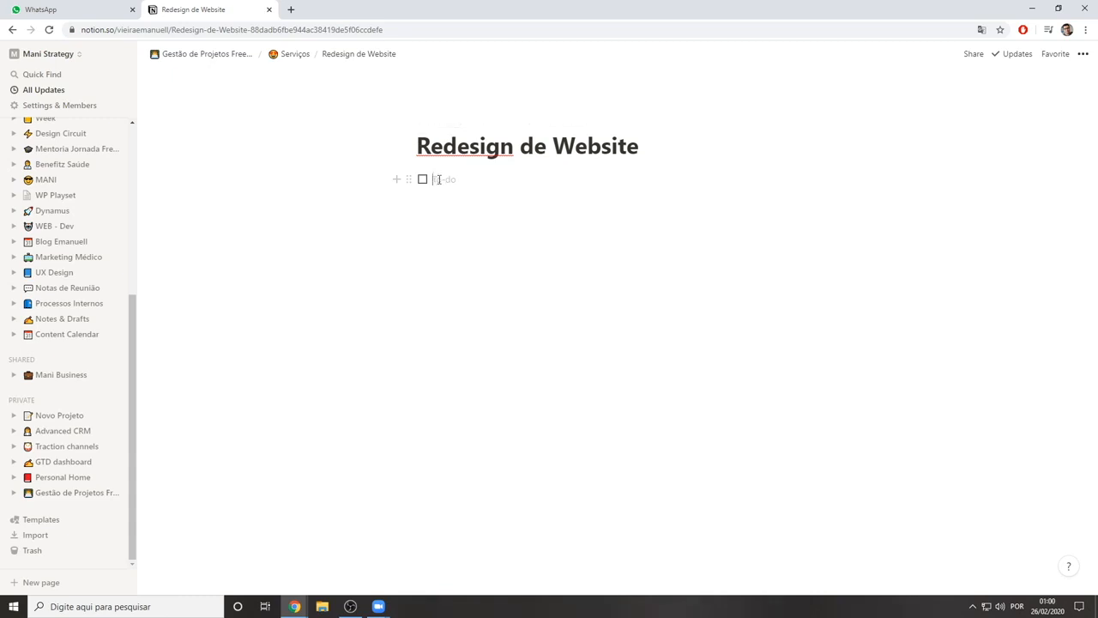
{"action": "key", "text": "Escape"}
{"action": "key", "text": "BackSpace"}
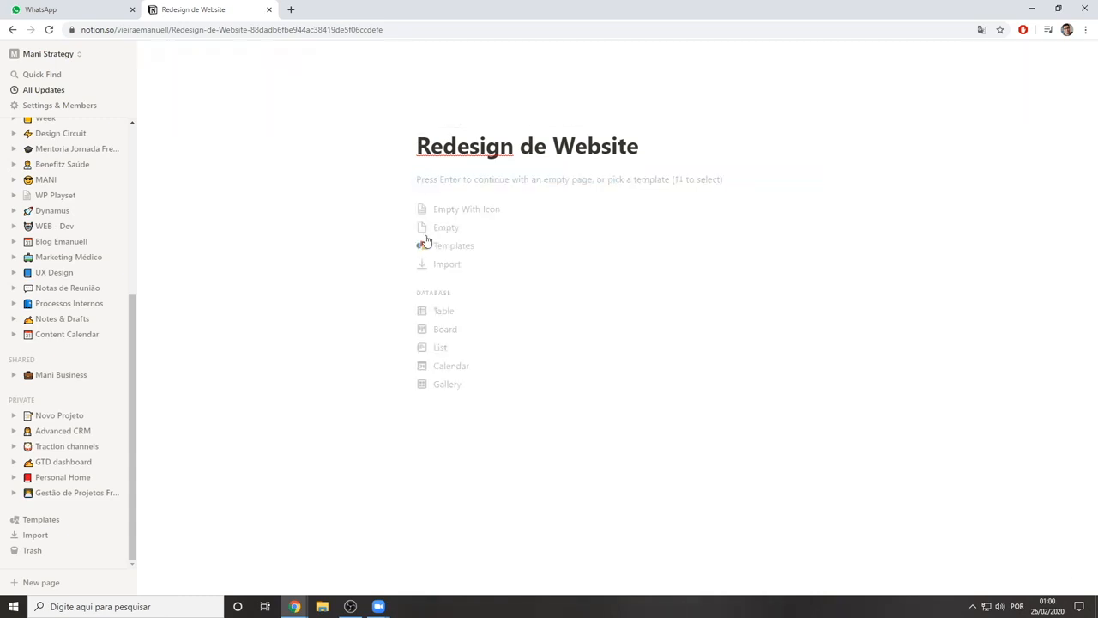
Make the Redesign de Website page a table database, and name its first two rows "Pesquisa" and "Styleguide"
{"action": "left_click", "coordinate": [471, 320]}
{"action": "left_click", "coordinate": [244, 184]}
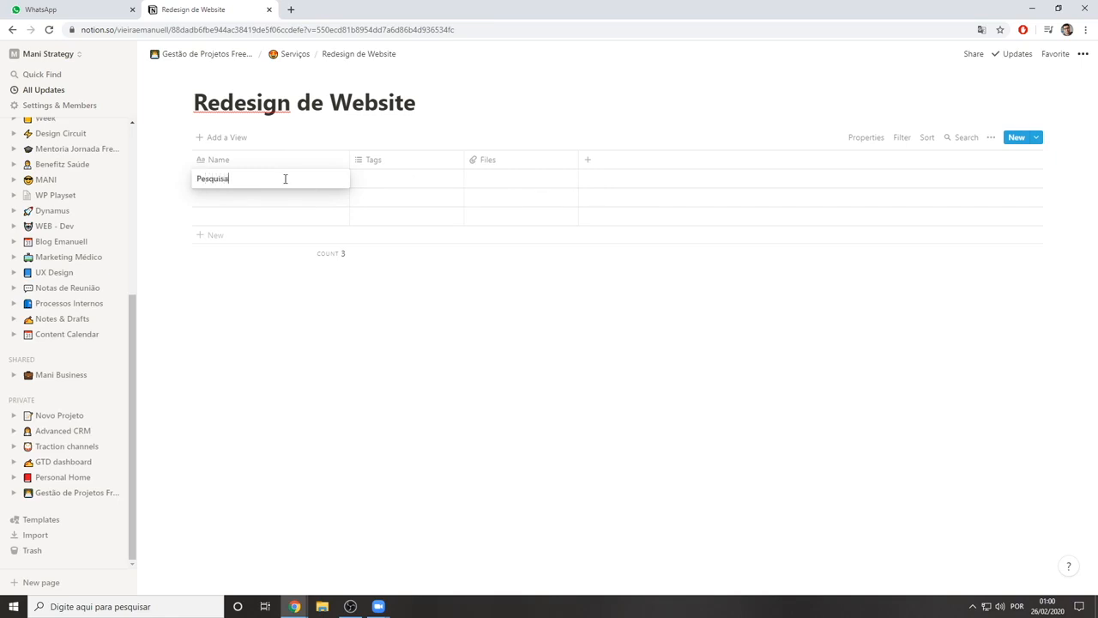
{"action": "key", "text": "Return"}
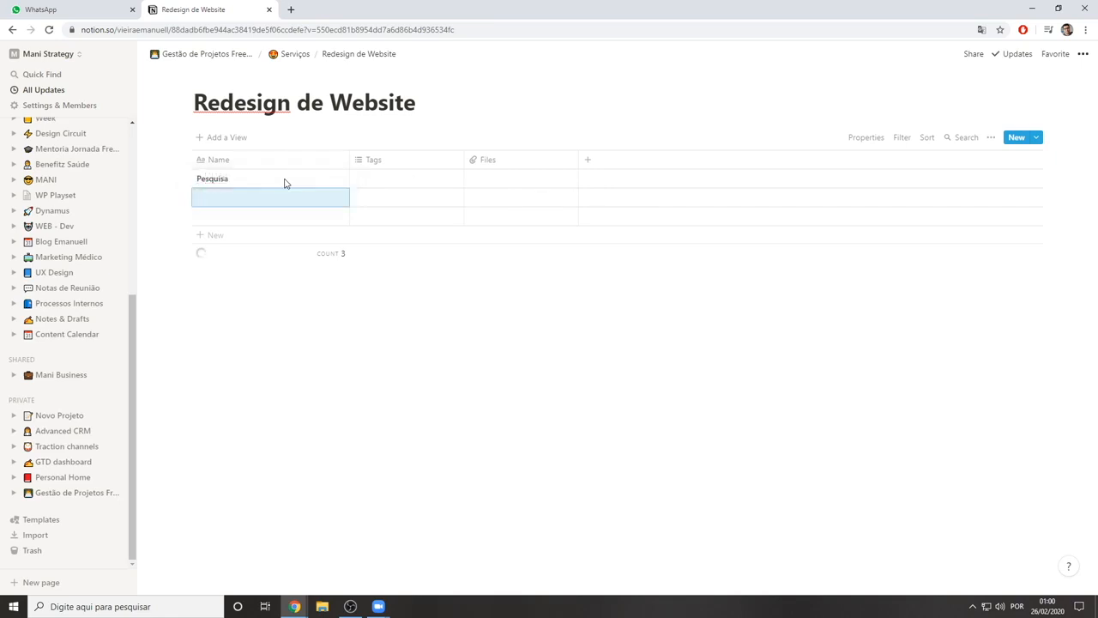
{"action": "type", "text": "E"}
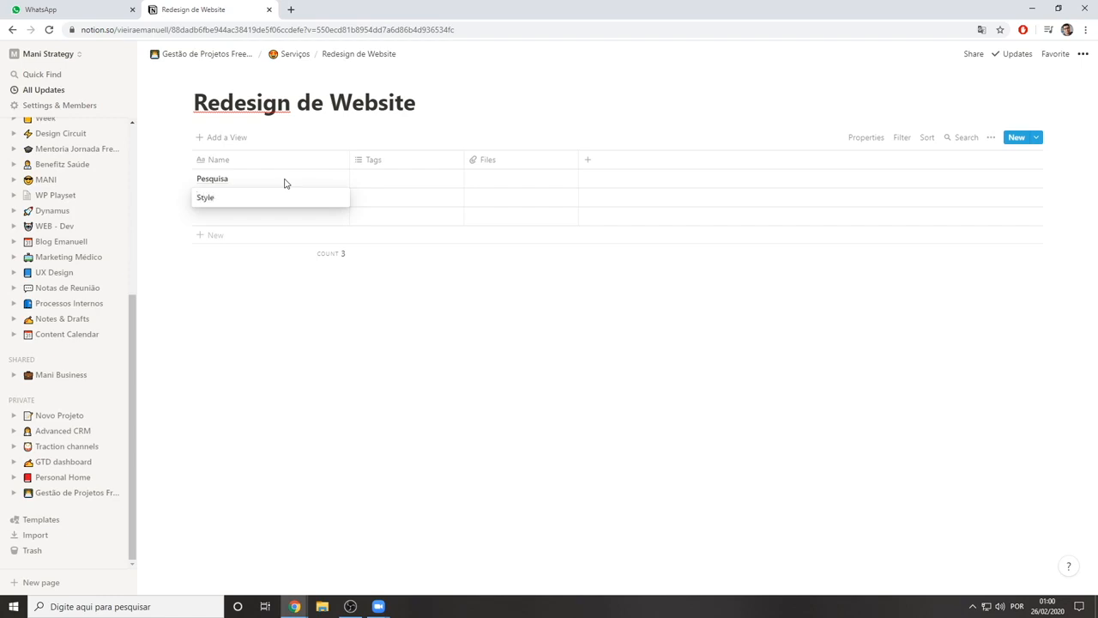
{"action": "type", "text": "e"}
{"action": "key", "text": "Return"}
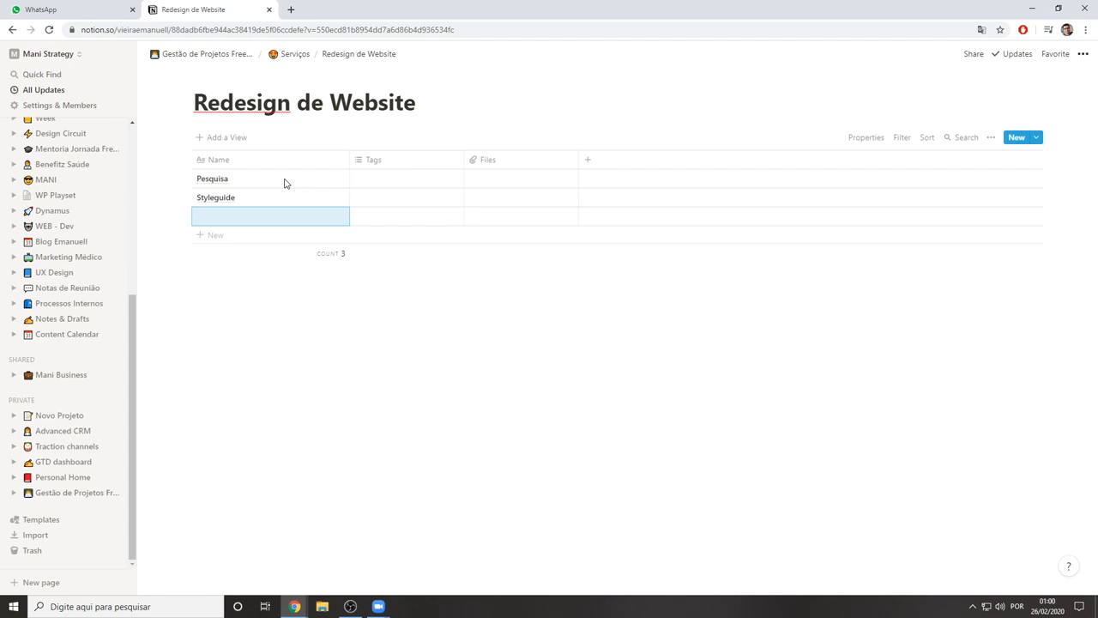
Add the rows "Moodboard" and "Wireframe de baixa fidelidade" below Styleguide in the table
{"action": "left_click", "coordinate": [261, 216]}
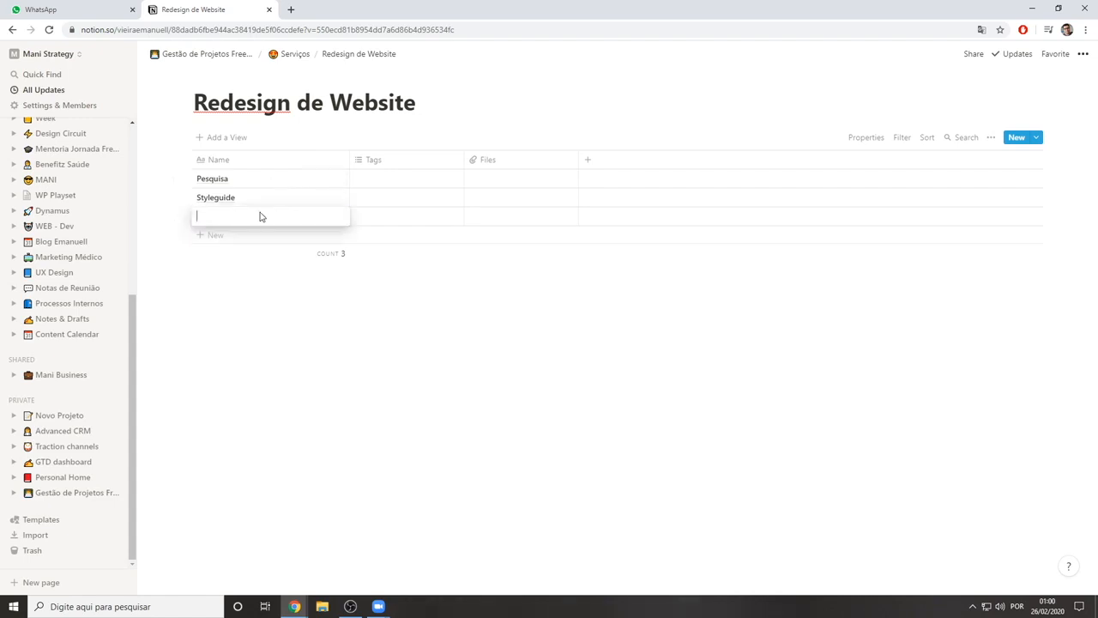
{"action": "type", "text": "Moodboard"}
{"action": "key", "text": "Return"}
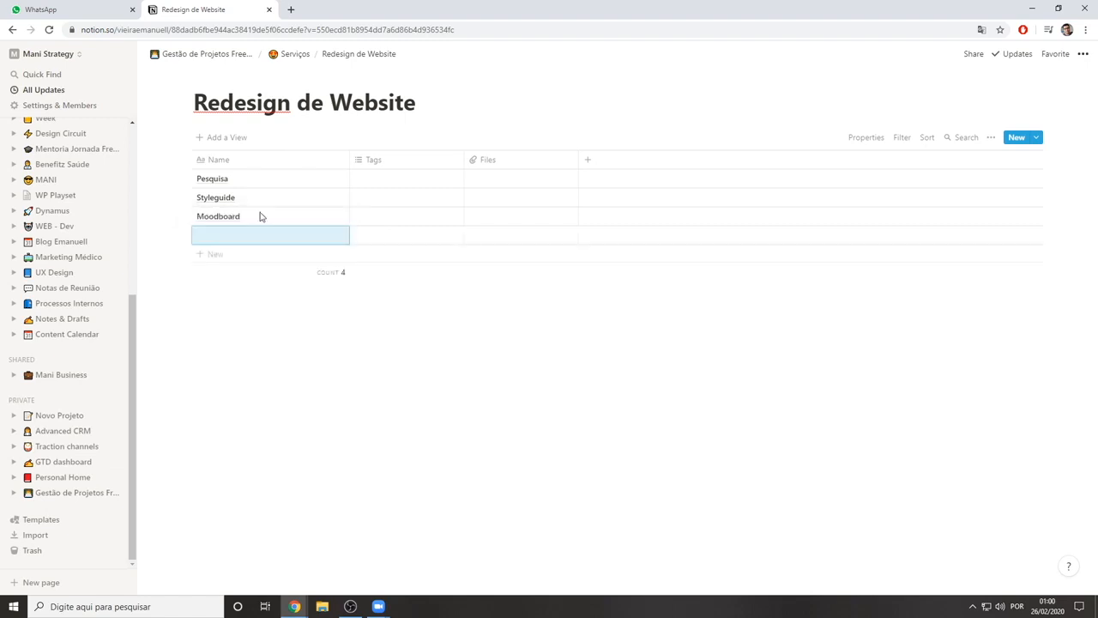
{"action": "type", "text": "Wire"}
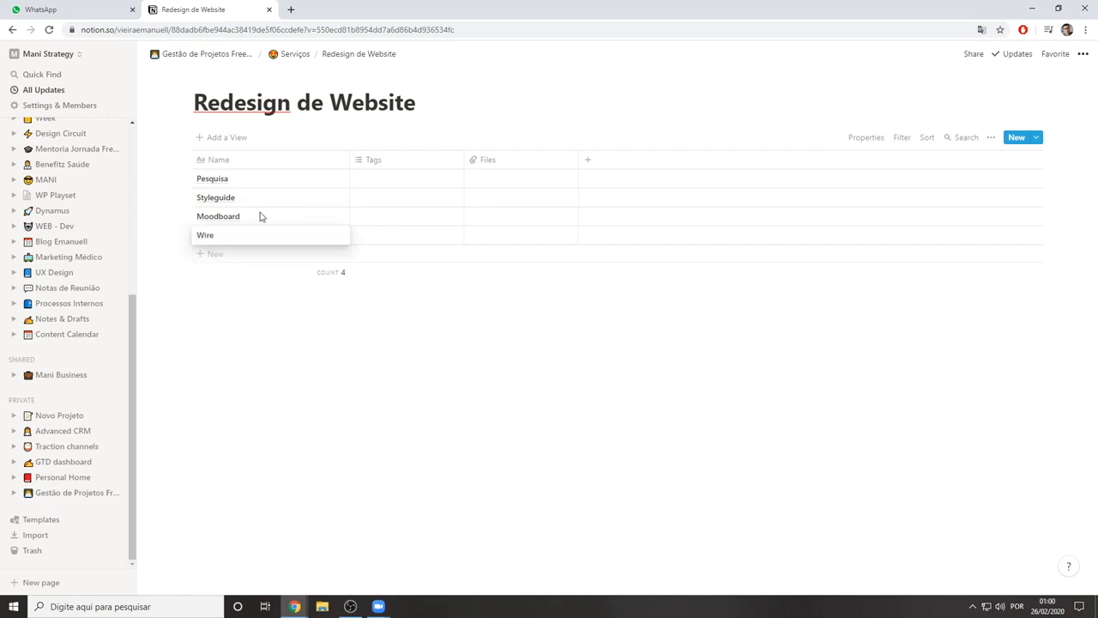
{"action": "type", "text": "frame de baixa fidelidade"}
{"action": "key", "text": "Return"}
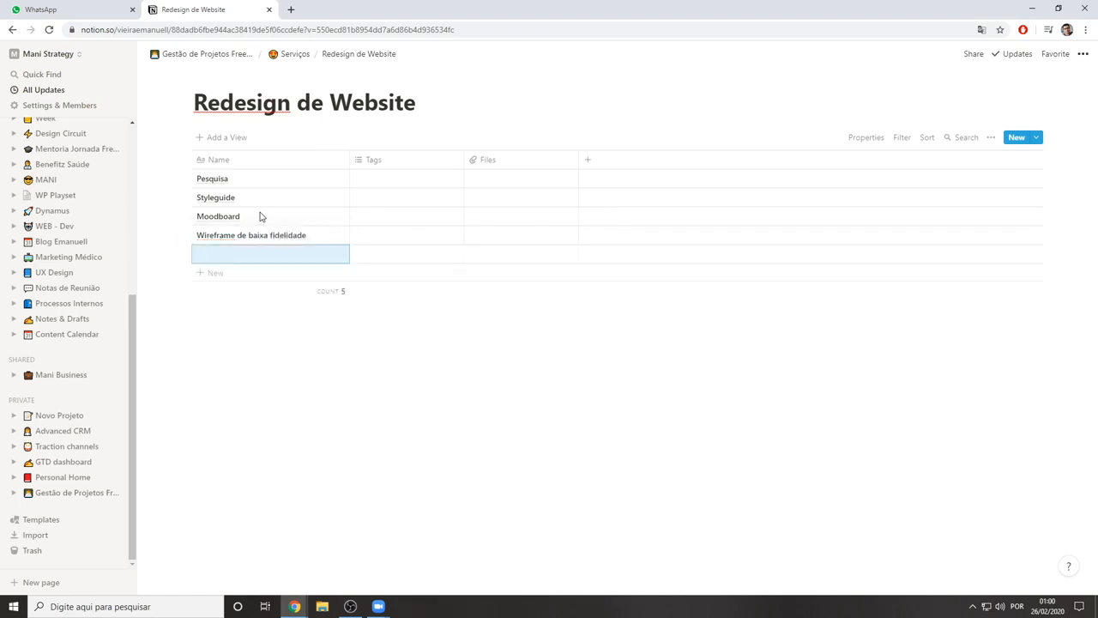
Add the rows "Prototipo navegável" and "Wireframe de alta fidelidade" below Wireframe de baixa fidelidade
{"action": "type", "text": "W"}
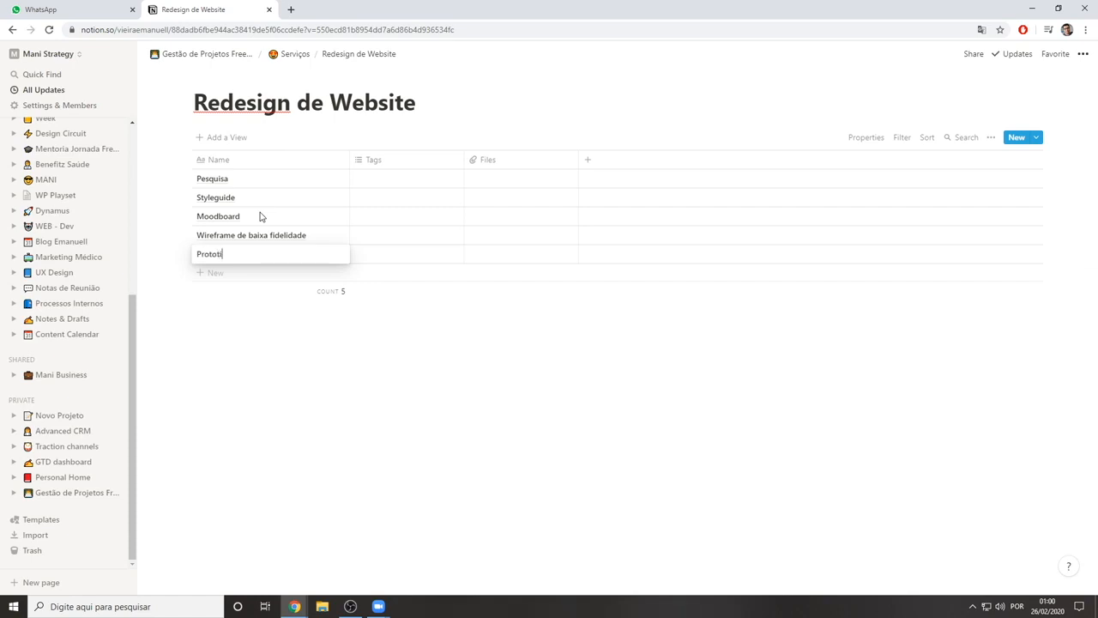
{"action": "type", "text": "vel"}
{"action": "key", "text": "Return"}
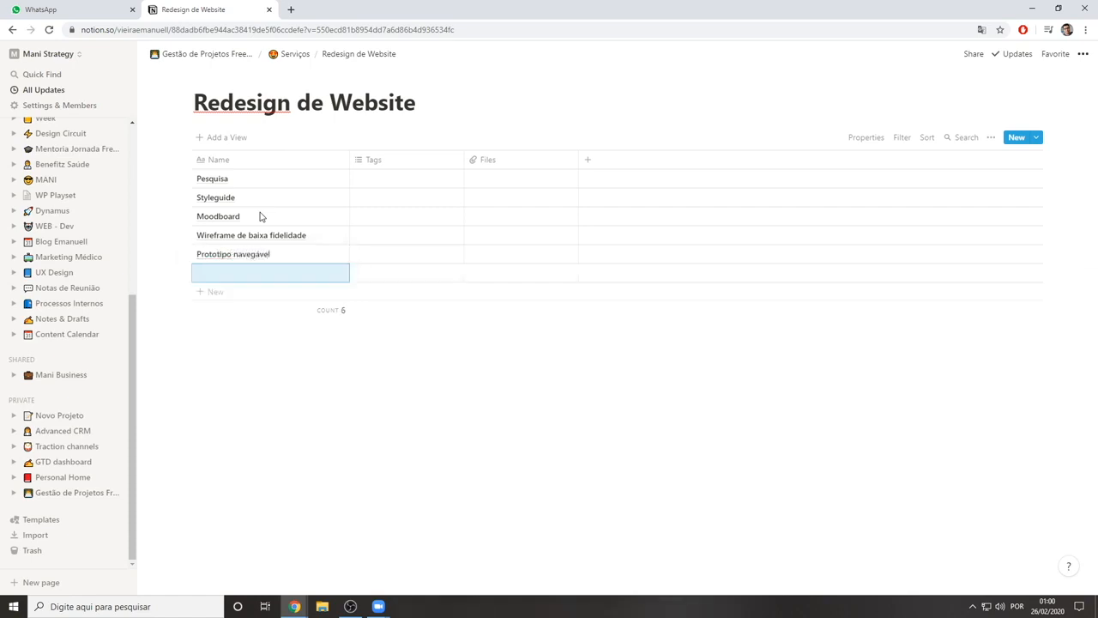
{"action": "type", "text": "Wi"}
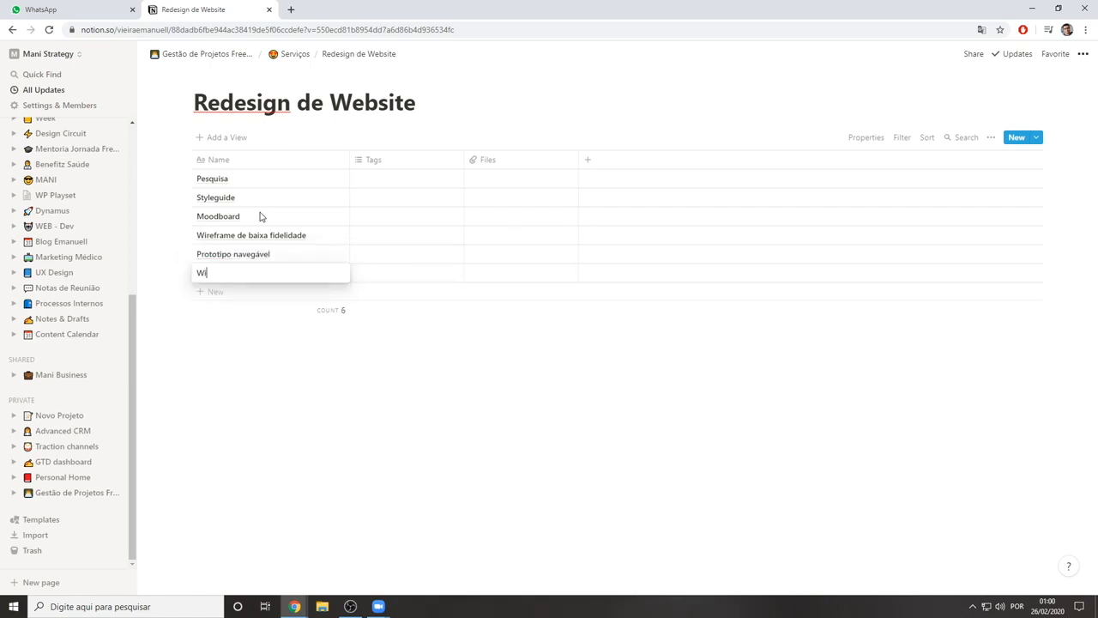
{"action": "type", "text": "refre d"}
{"action": "type", "text": "ame de"}
{"action": "type", "text": " alta fidelidade"}
{"action": "key", "text": "Return"}
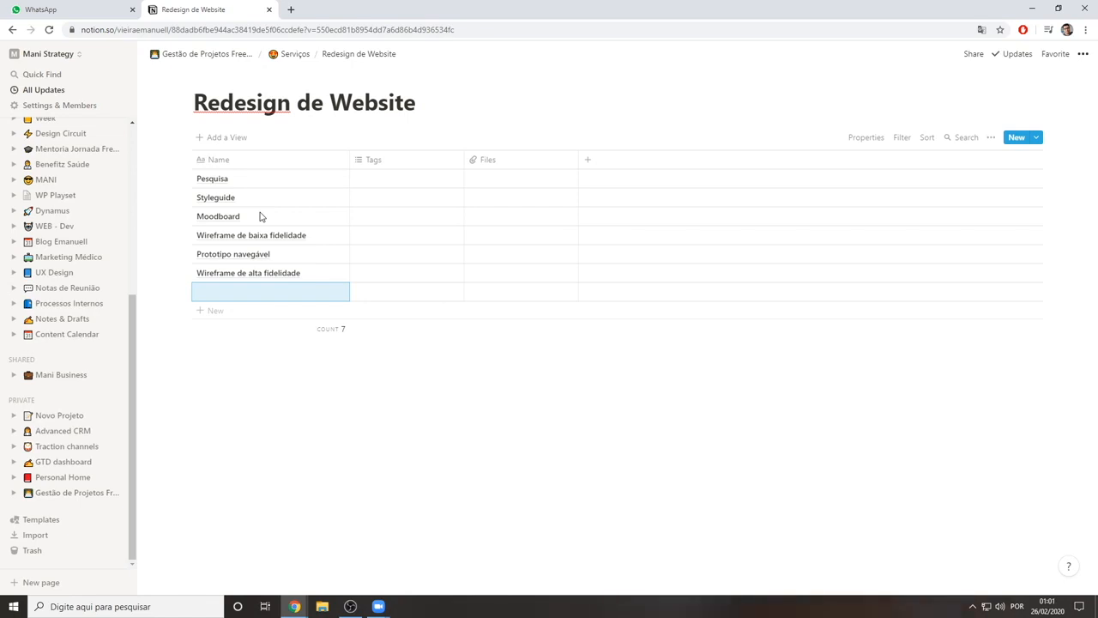
Add the rows "Desenvolvimento" and "Handoff" at the end of the table
{"action": "type", "text": "P"}
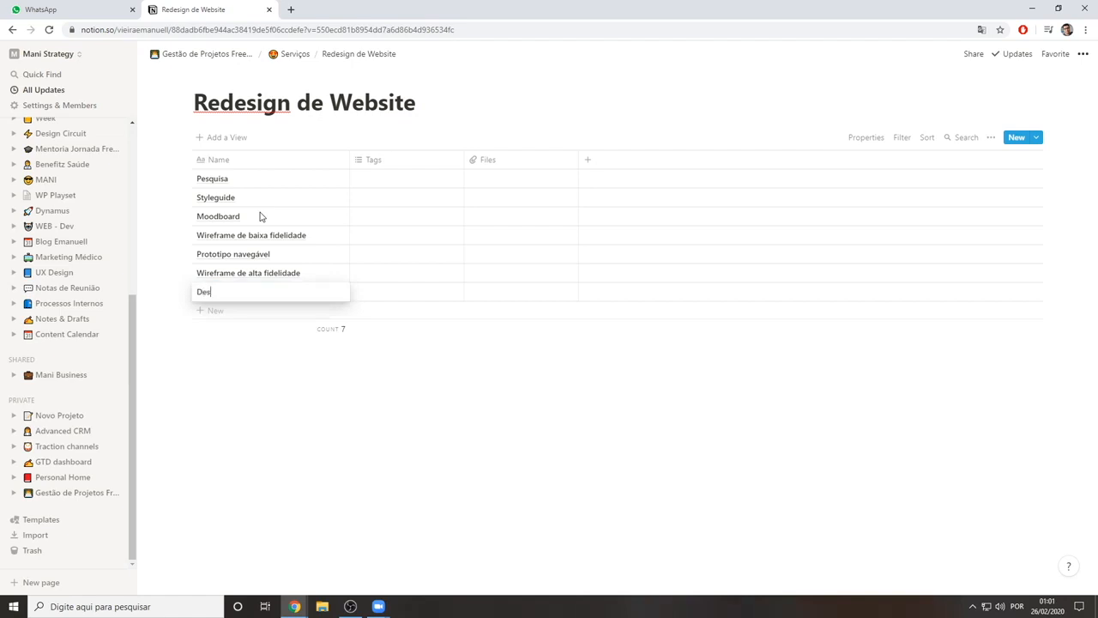
{"action": "type", "text": "Desenvolvimento"}
{"action": "key", "text": "Return"}
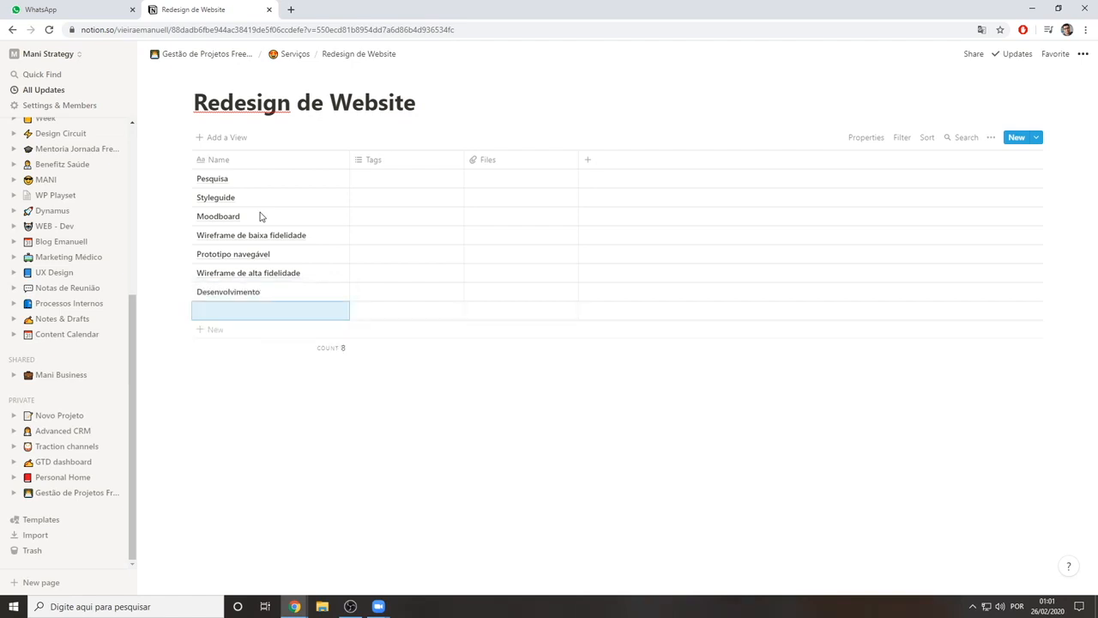
{"action": "type", "text": "Handoff"}
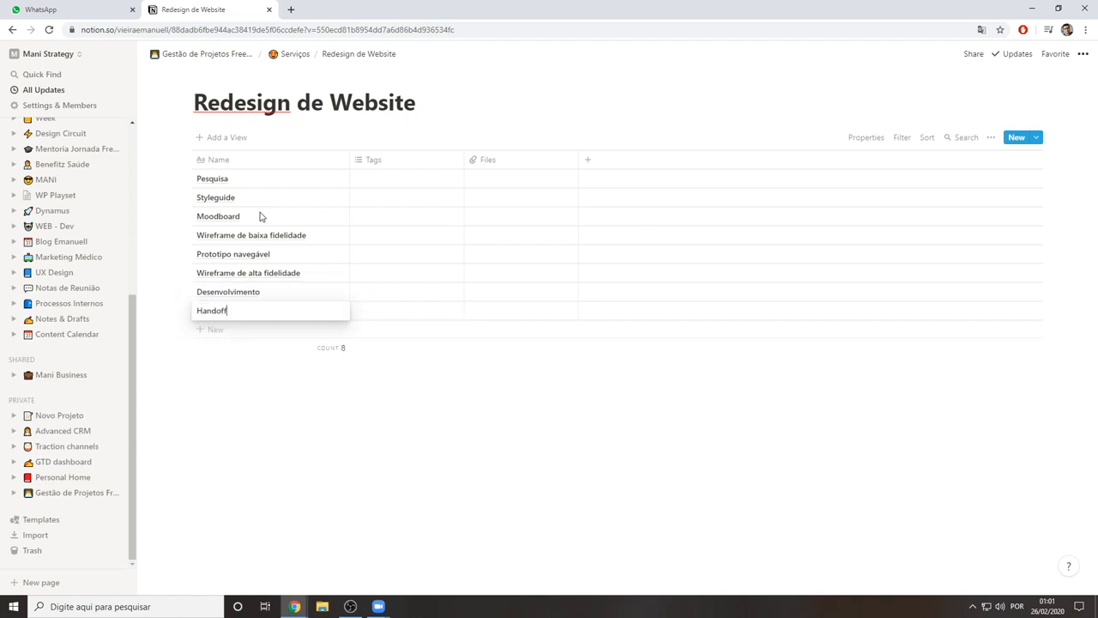
{"action": "key", "text": "Return"}
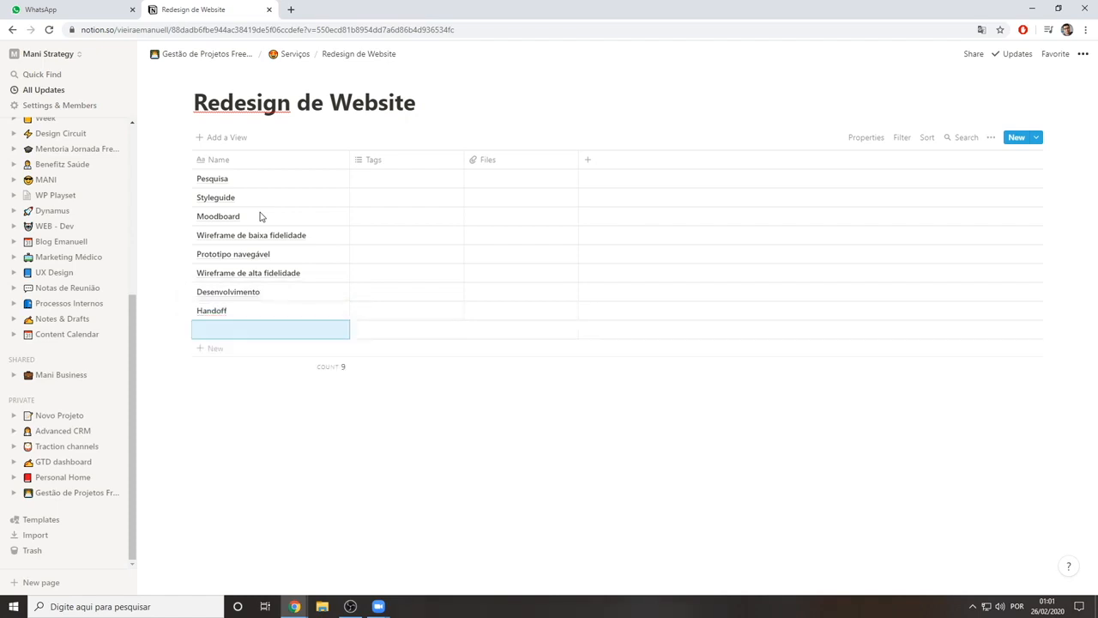
{"action": "left_click", "coordinate": [323, 392]}
{"action": "left_click", "coordinate": [232, 335]}
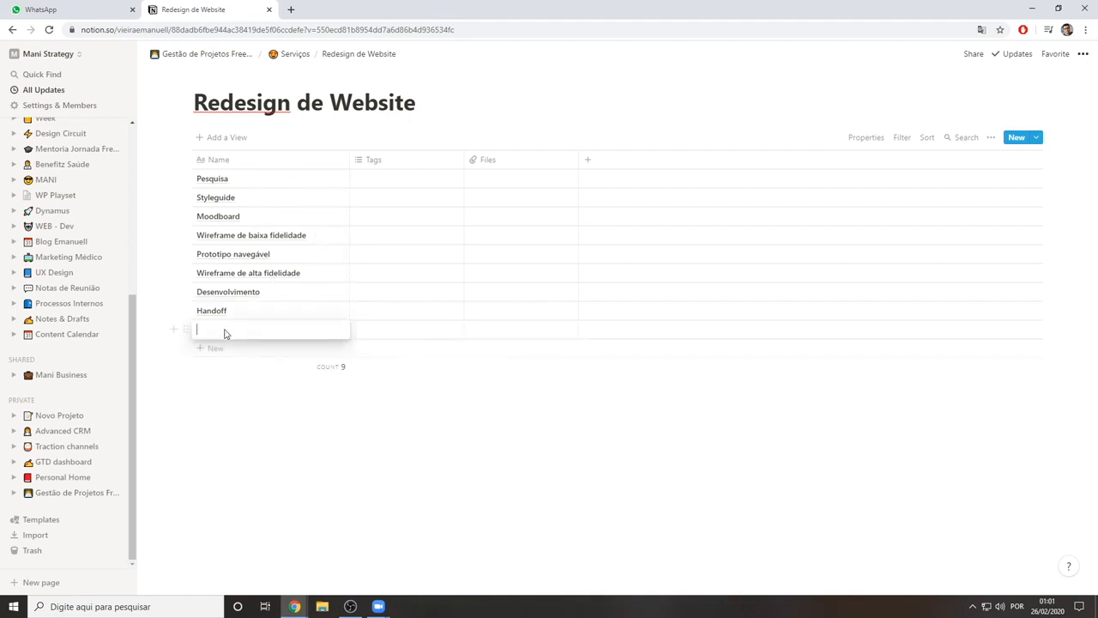
{"action": "key", "text": "Escape"}
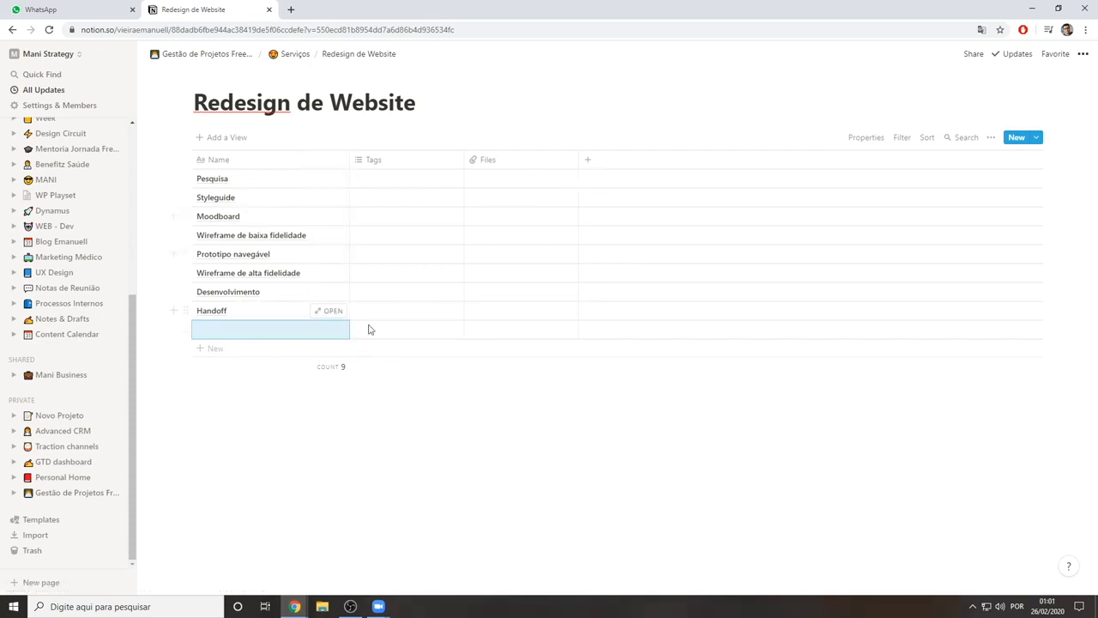
{"action": "left_click", "coordinate": [261, 335]}
{"action": "key", "text": "Escape"}
{"action": "left_click", "coordinate": [410, 183]}
{"action": "key", "text": "Escape"}
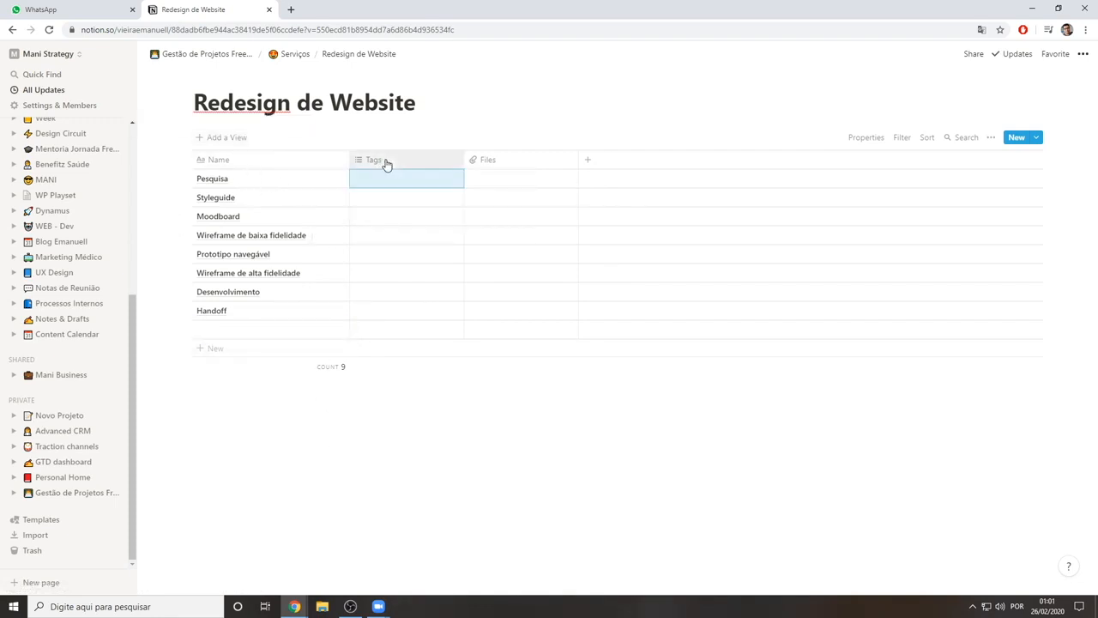
{"action": "left_click", "coordinate": [382, 162]}
{"action": "mouse_move", "coordinate": [404, 225]}
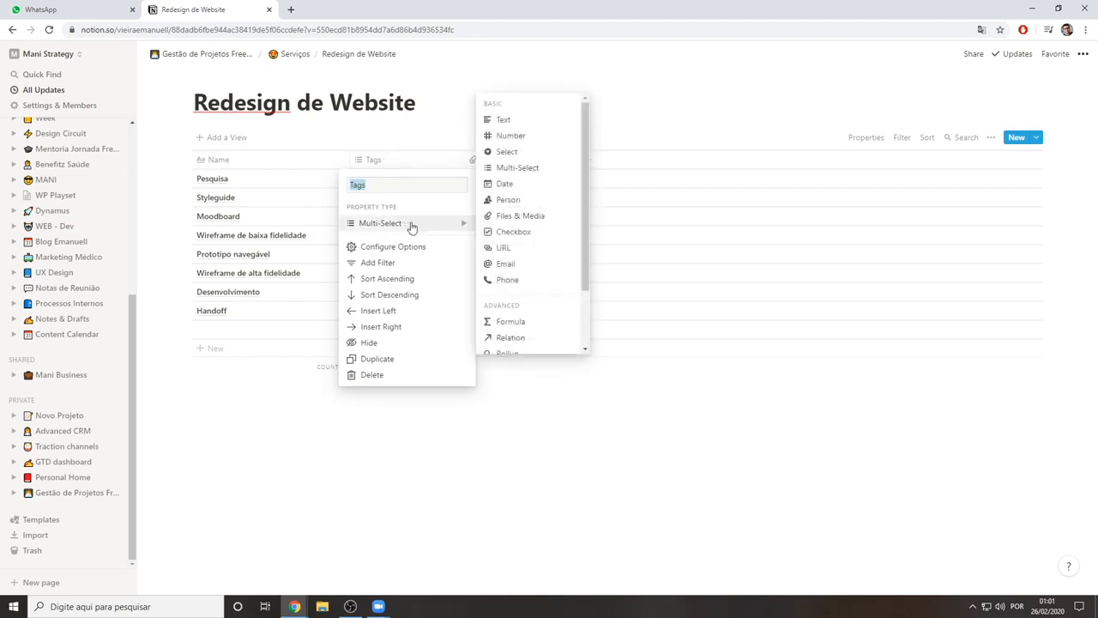
{"action": "key", "text": "Escape"}
Create the tag options "Aguardando" and "Feito" from the Pesquisa row's Tags cell
{"action": "left_click", "coordinate": [405, 180]}
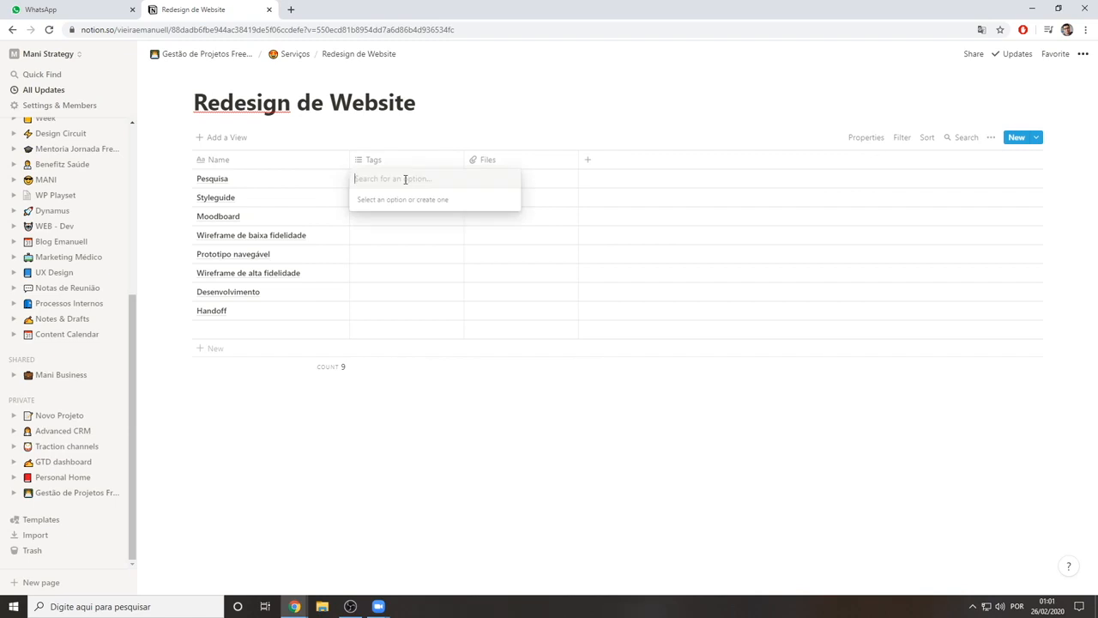
{"action": "type", "text": "Aguardando"}
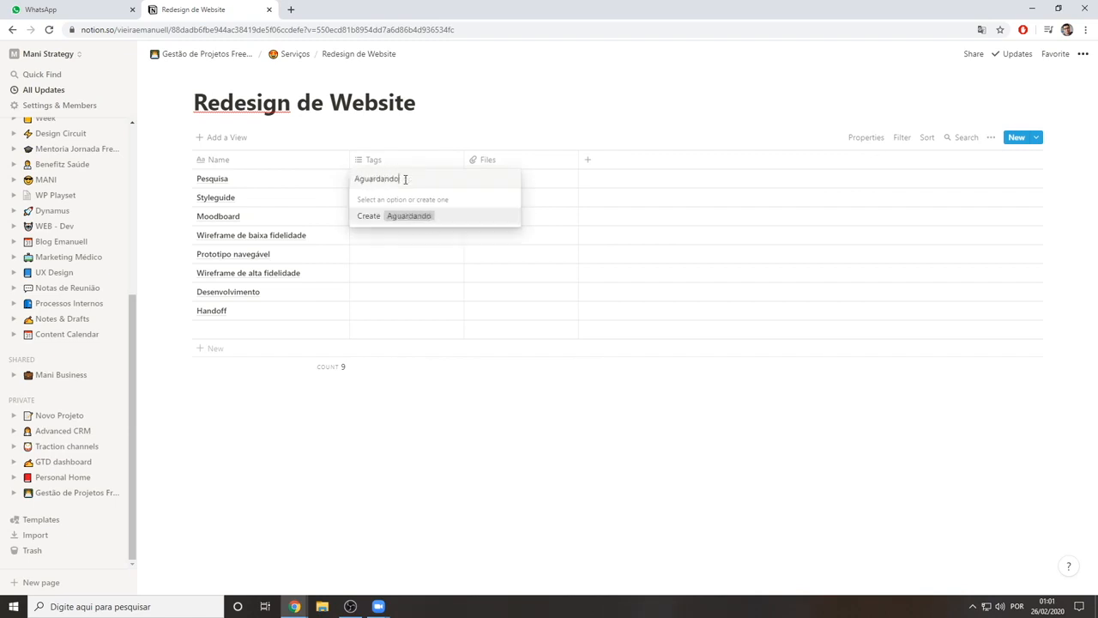
{"action": "key", "text": "Return"}
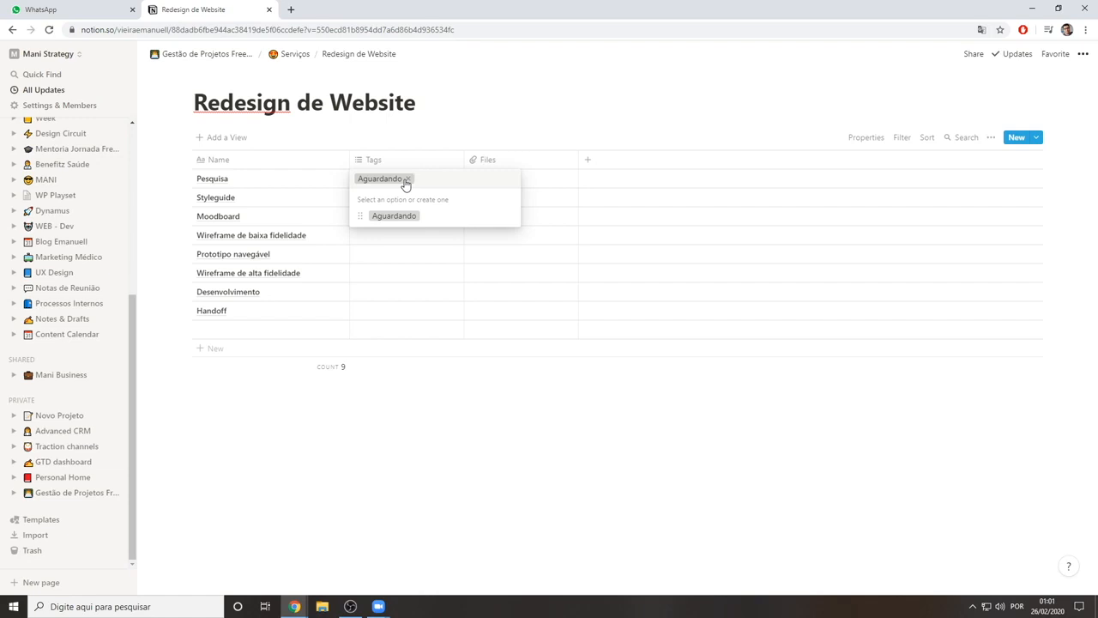
{"action": "type", "text": "Feito"}
{"action": "key", "text": "Return"}
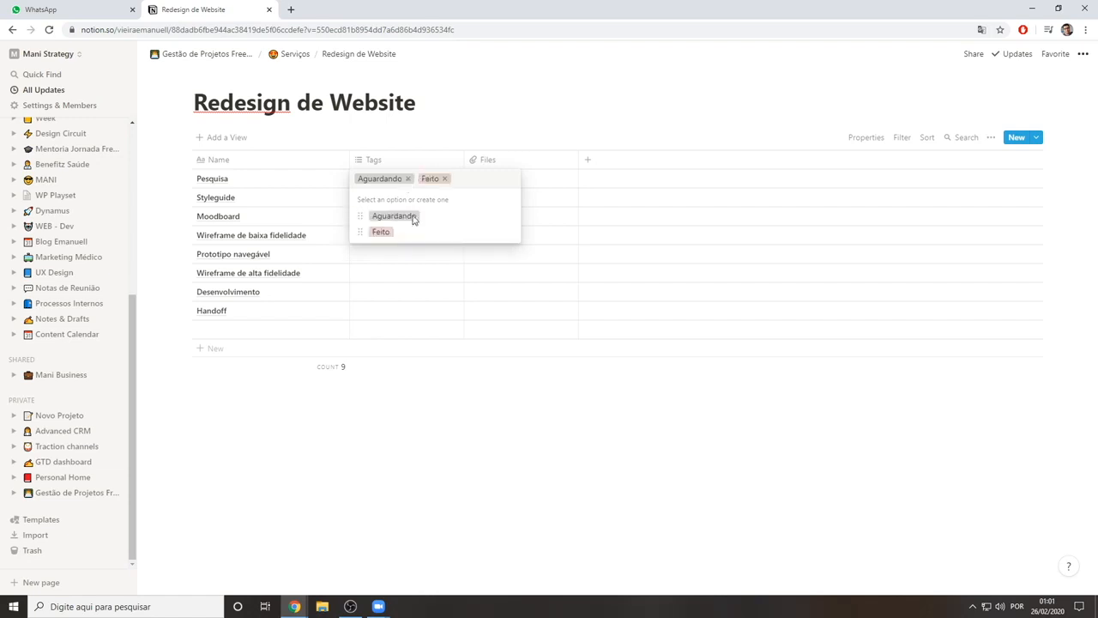
Remove the Feito tag from the Pesquisa row, leaving Aguardando as its only tag
{"action": "key", "text": "Escape"}
{"action": "left_click", "coordinate": [441, 179]}
{"action": "left_click", "coordinate": [446, 178]}
{"action": "left_click", "coordinate": [408, 179]}
{"action": "left_click", "coordinate": [394, 215]}
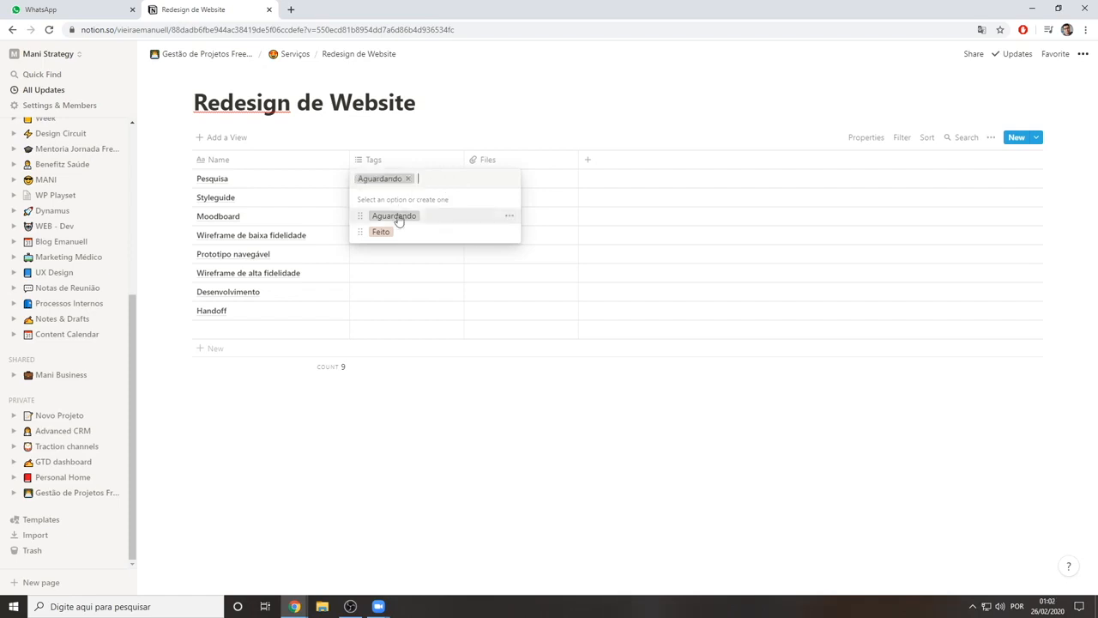
{"action": "left_click", "coordinate": [393, 367]}
Tag the Styleguide, Moodboard, Wireframe de baixa fidelidade and Prototipo navegável rows as Aguardando
{"action": "left_click", "coordinate": [392, 201]}
{"action": "left_click", "coordinate": [390, 235]}
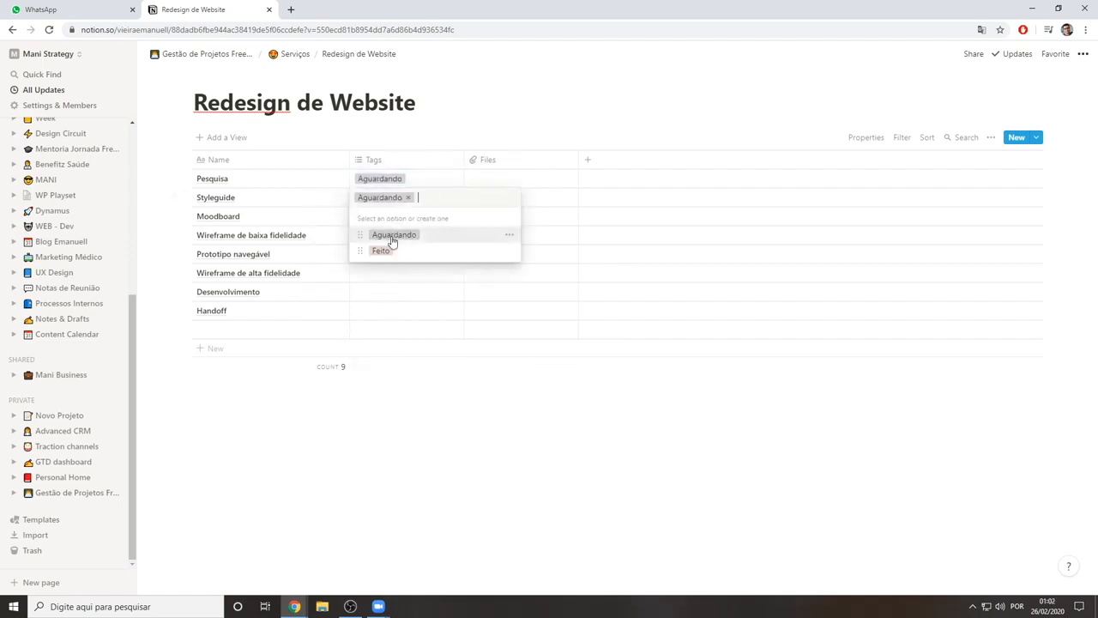
{"action": "left_click", "coordinate": [343, 262]}
{"action": "left_click", "coordinate": [382, 218]}
{"action": "left_click", "coordinate": [394, 253]}
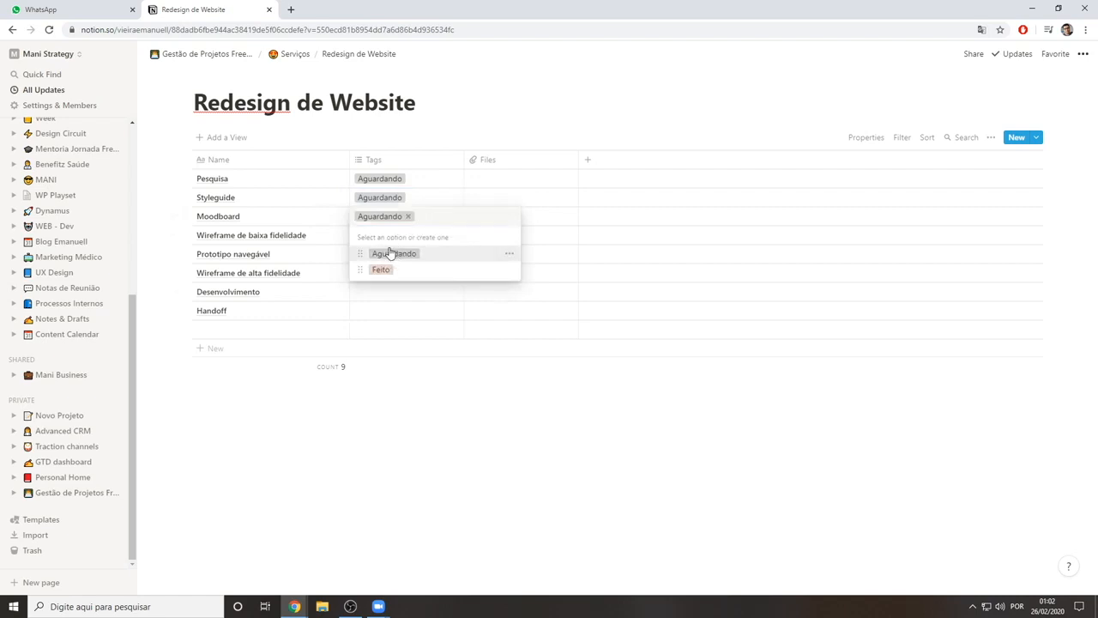
{"action": "left_click", "coordinate": [309, 292]}
{"action": "left_click", "coordinate": [381, 235]}
{"action": "left_click", "coordinate": [393, 272]}
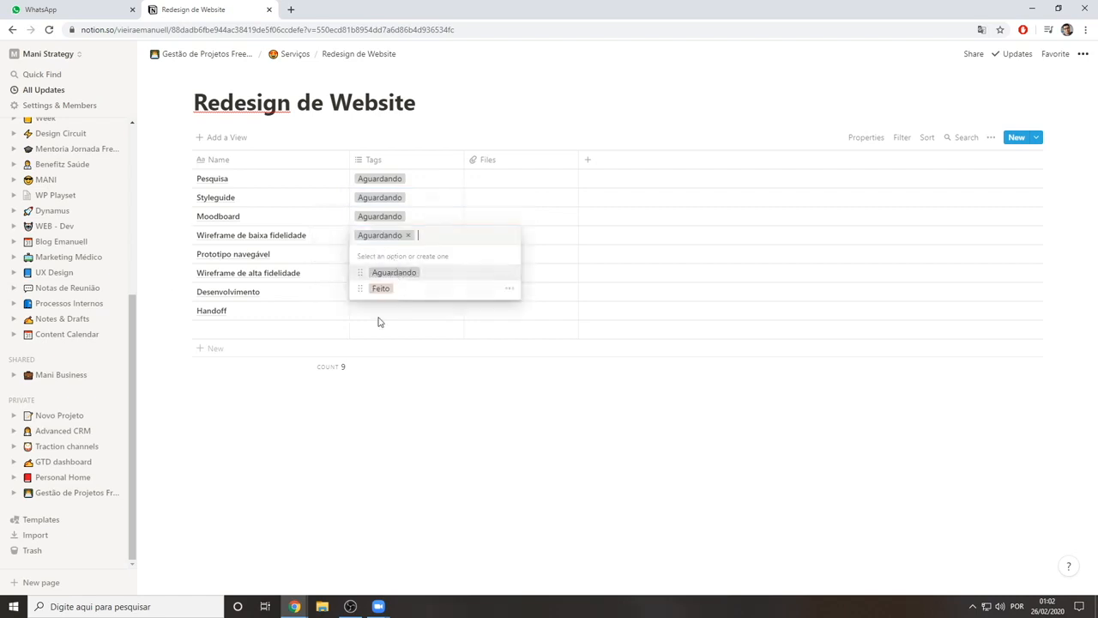
{"action": "left_click", "coordinate": [375, 270]}
{"action": "left_click", "coordinate": [382, 254]}
{"action": "left_click", "coordinate": [394, 291]}
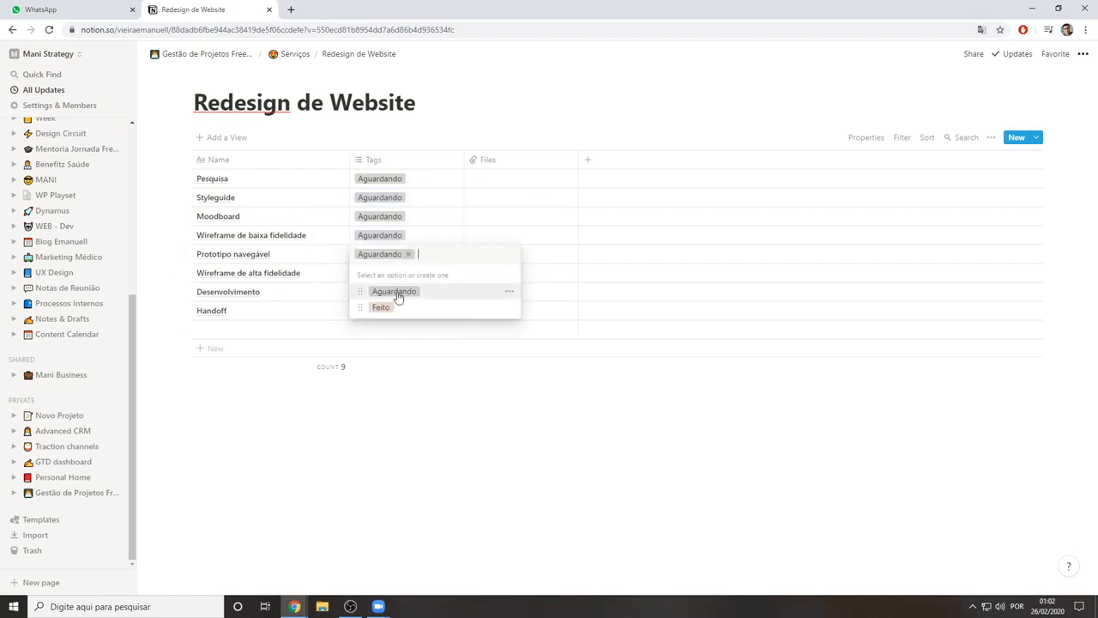
{"action": "key", "text": "Escape"}
Tag the Wireframe de alta fidelidade, Desenvolvimento and Handoff rows as Aguardando
{"action": "left_click", "coordinate": [385, 275]}
{"action": "left_click", "coordinate": [387, 309]}
{"action": "key", "text": "Escape"}
{"action": "left_click", "coordinate": [392, 292]}
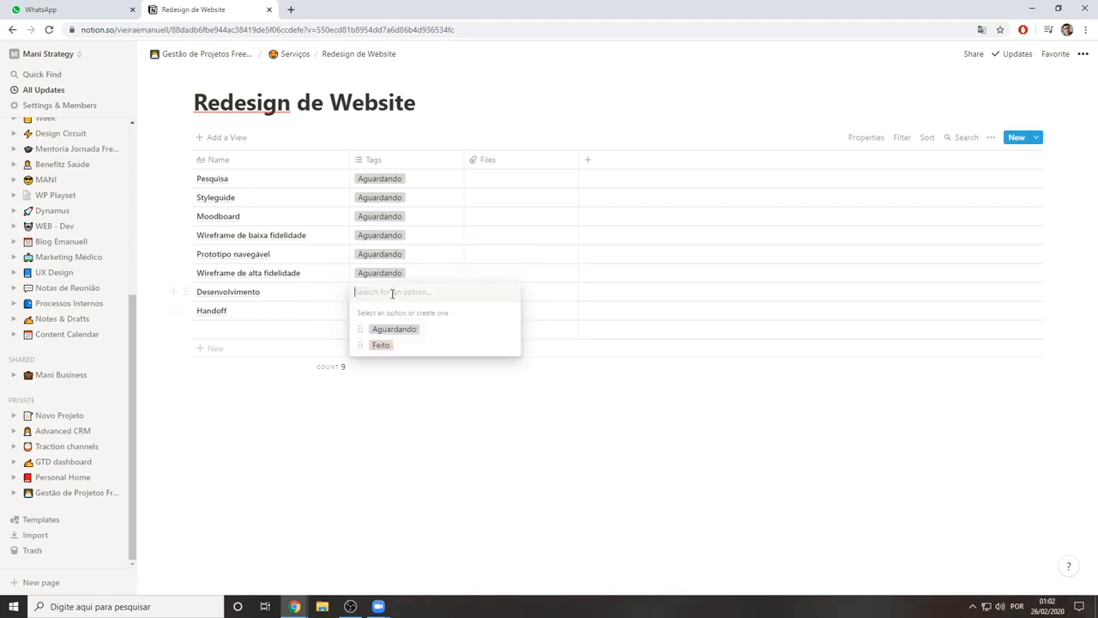
{"action": "left_click", "coordinate": [402, 330]}
{"action": "key", "text": "Escape"}
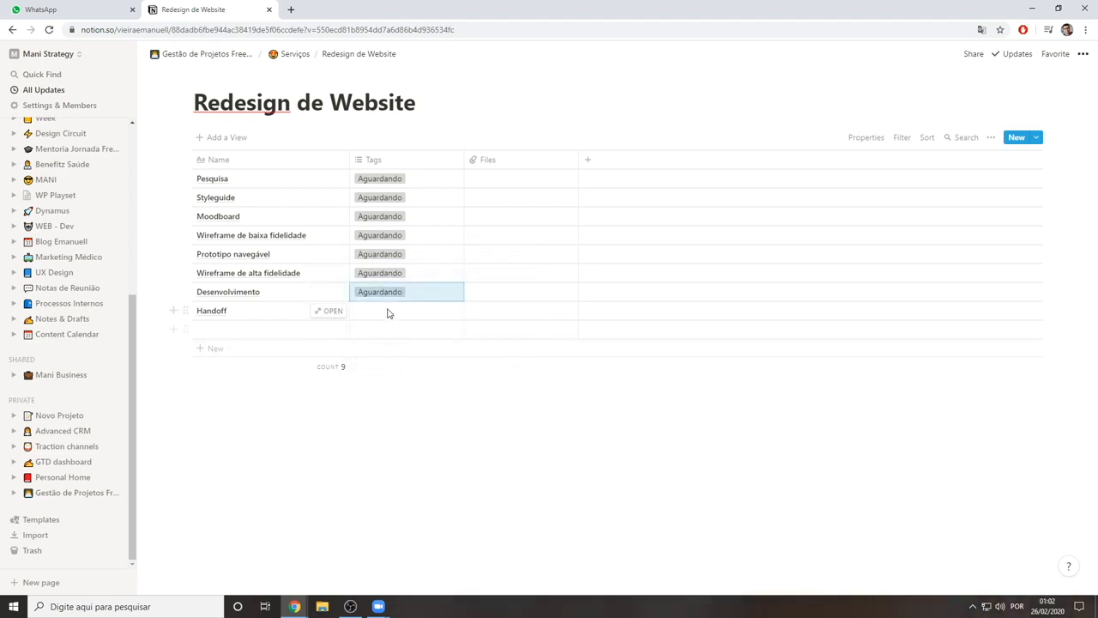
{"action": "left_click", "coordinate": [387, 311]}
{"action": "left_click", "coordinate": [397, 349]}
{"action": "key", "text": "Escape"}
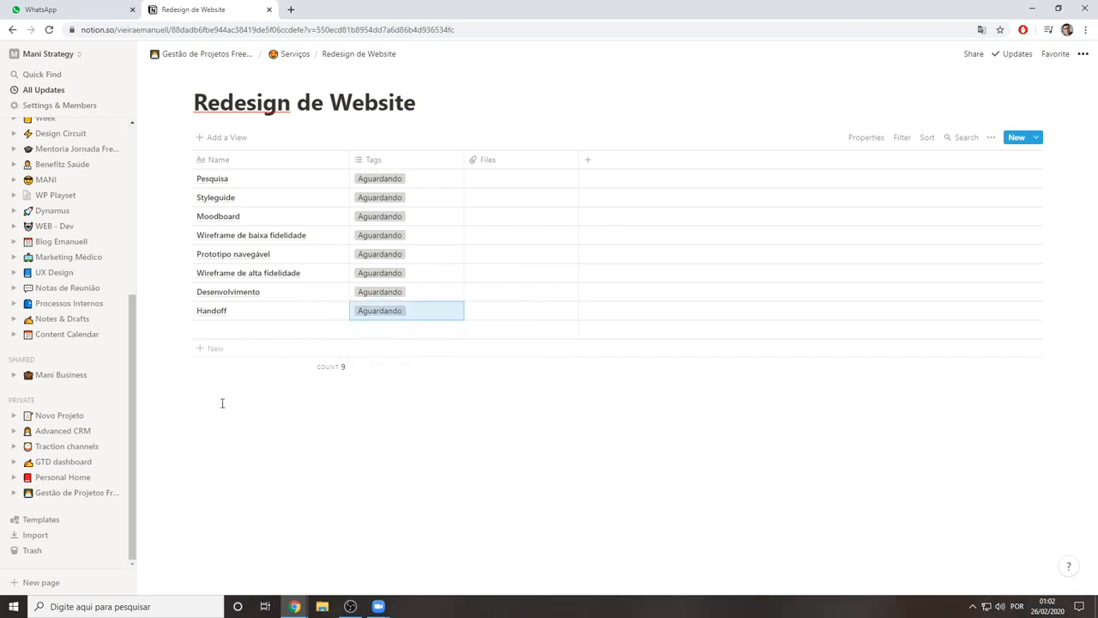
Delete the empty row below Handoff from the table
{"action": "left_click", "coordinate": [185, 329]}
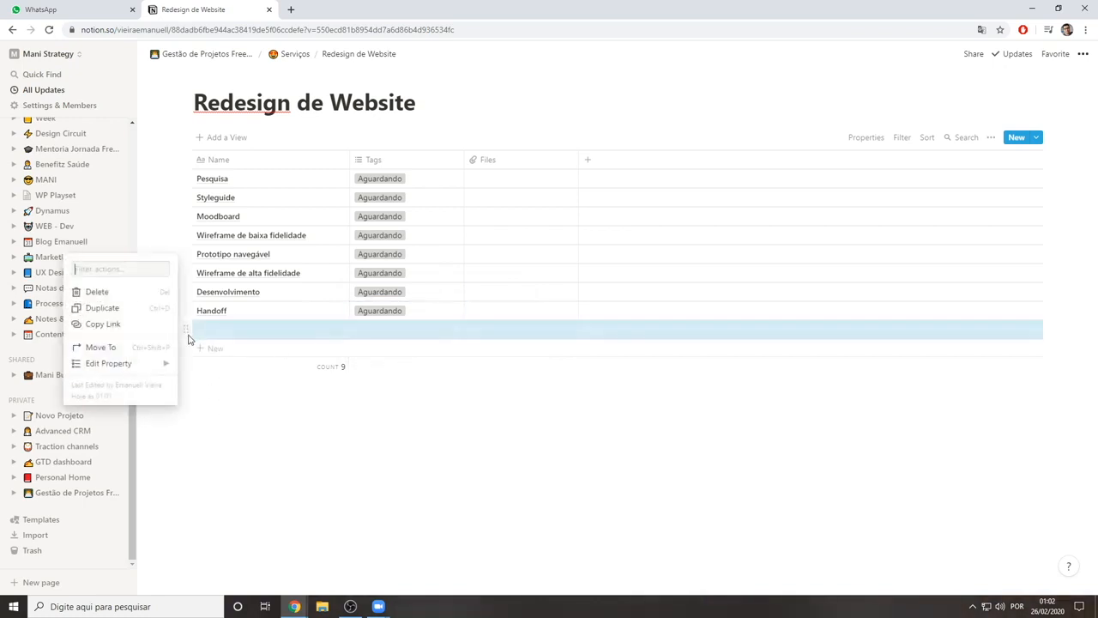
{"action": "left_click", "coordinate": [96, 292]}
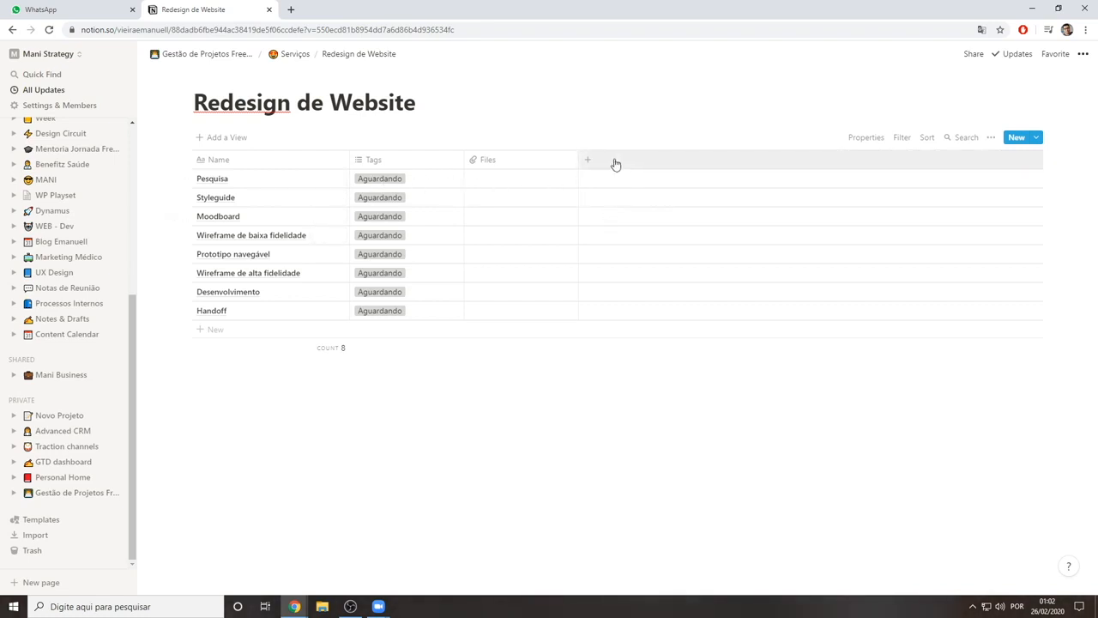
{"action": "left_click", "coordinate": [533, 165]}
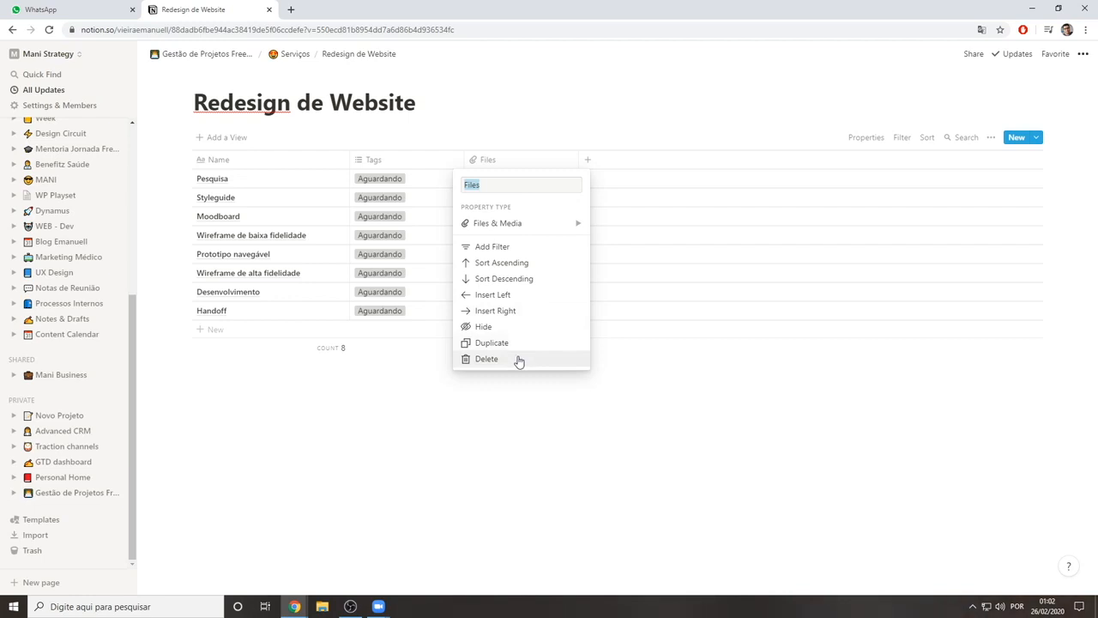
{"action": "left_click", "coordinate": [528, 435]}
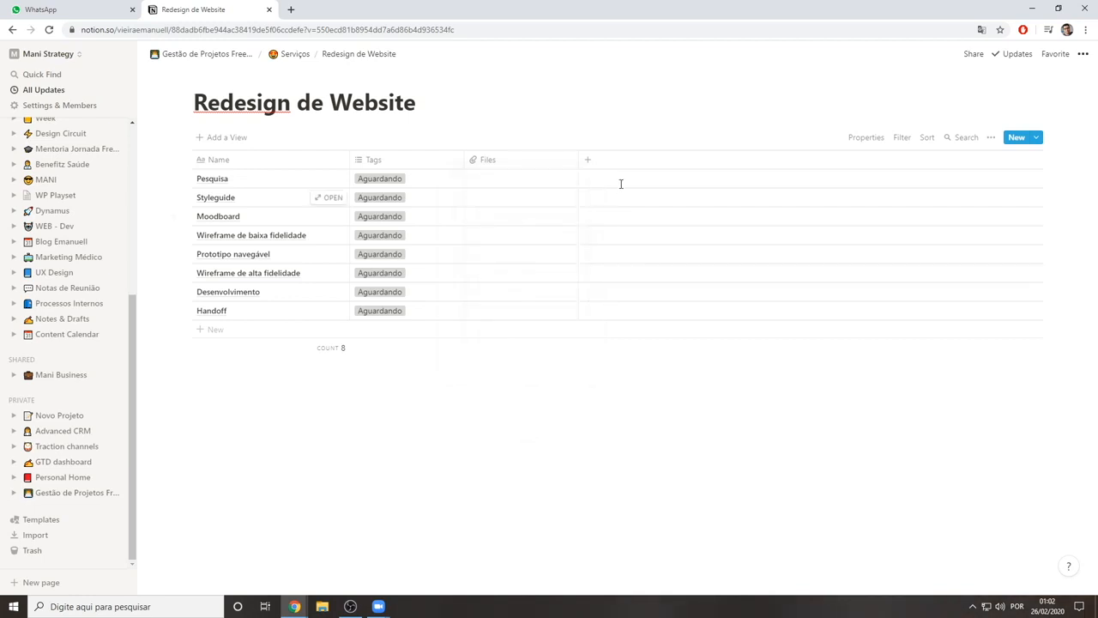
Add a new column after Files in the Redesign de Website table and set its property type to Date
{"action": "left_click", "coordinate": [590, 161]}
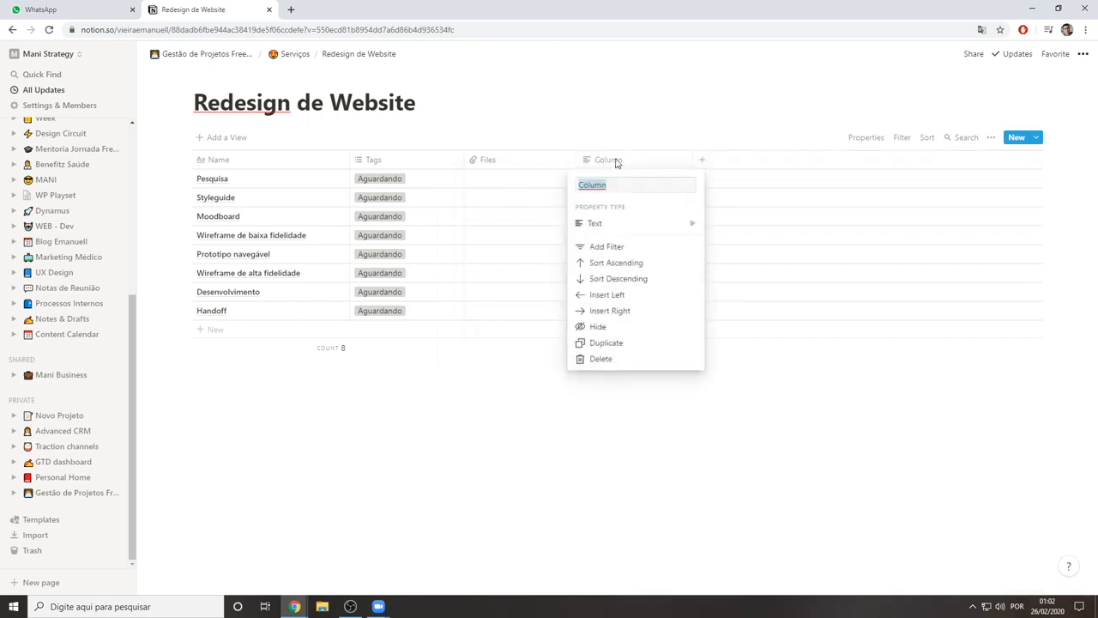
{"action": "mouse_move", "coordinate": [648, 226]}
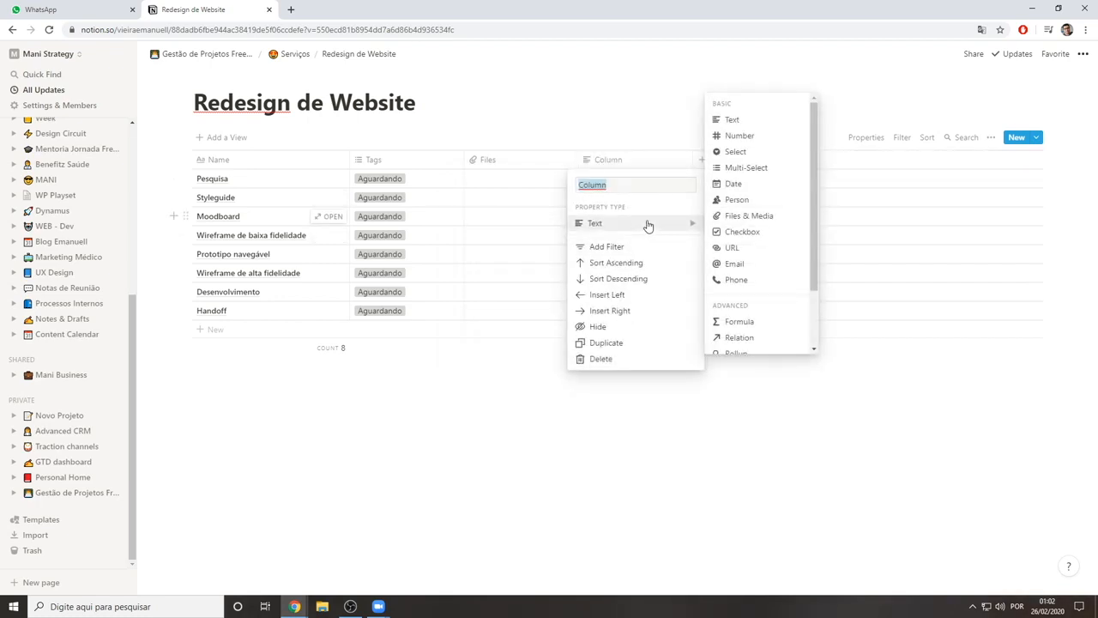
{"action": "left_click", "coordinate": [446, 409]}
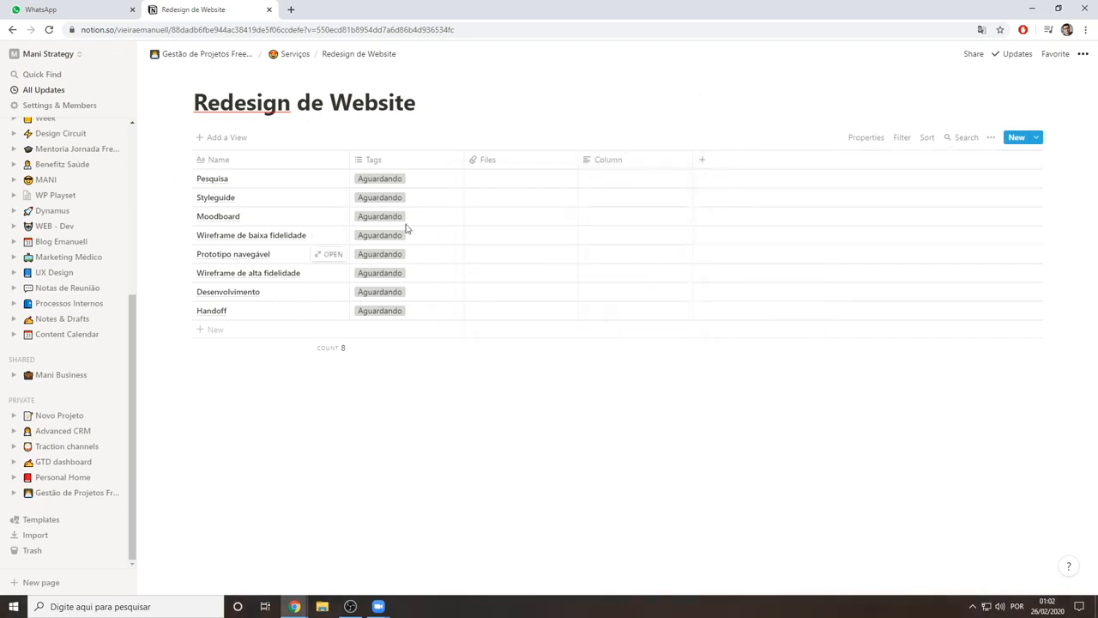
{"action": "left_click", "coordinate": [625, 164]}
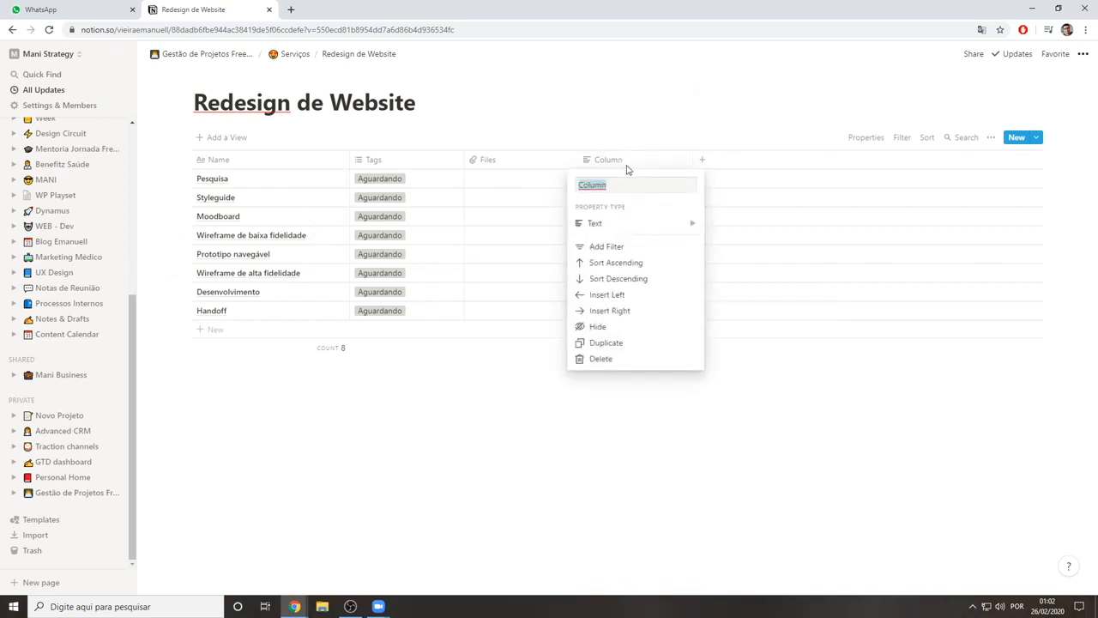
{"action": "type", "text": "P"}
{"action": "mouse_move", "coordinate": [600, 223]}
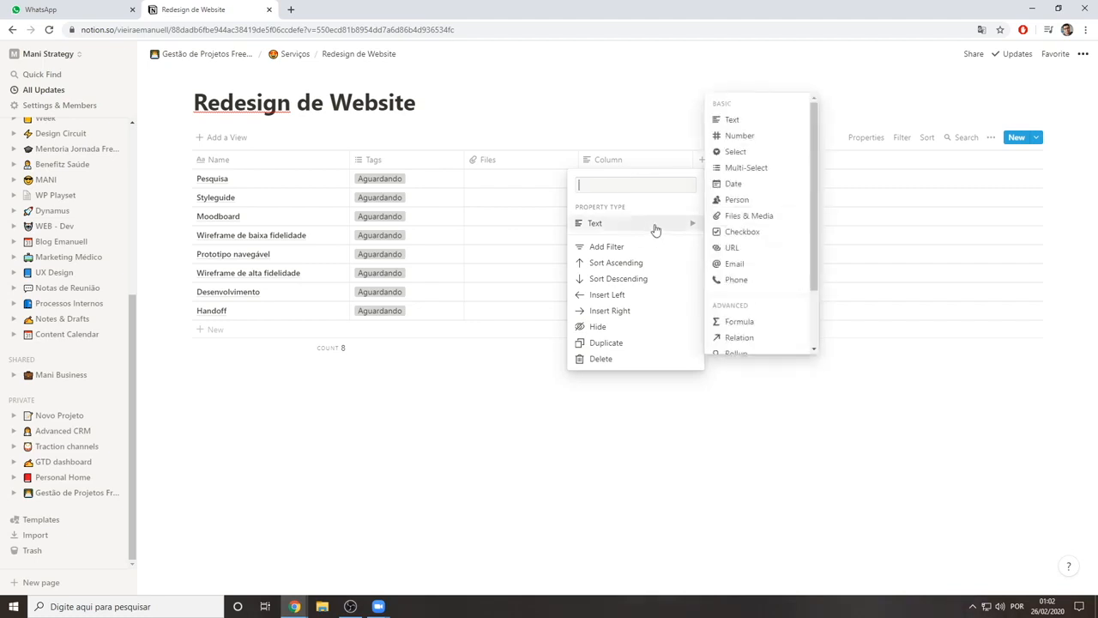
{"action": "left_click", "coordinate": [758, 184]}
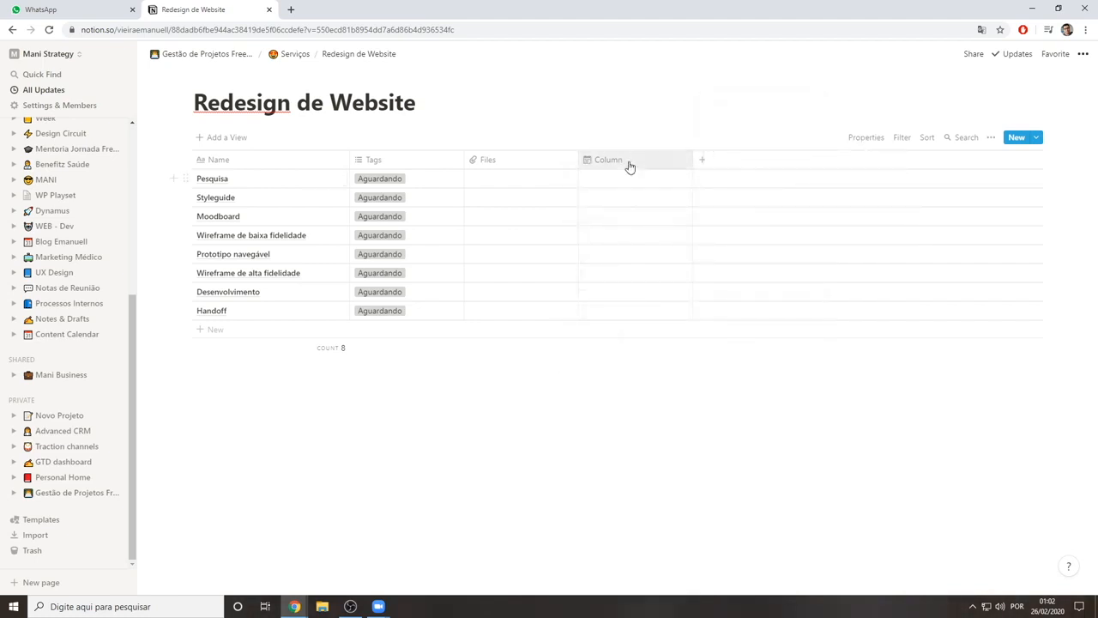
Rename the new date column as Prazo
{"action": "left_click", "coordinate": [628, 167]}
{"action": "type", "text": "Prazo"}
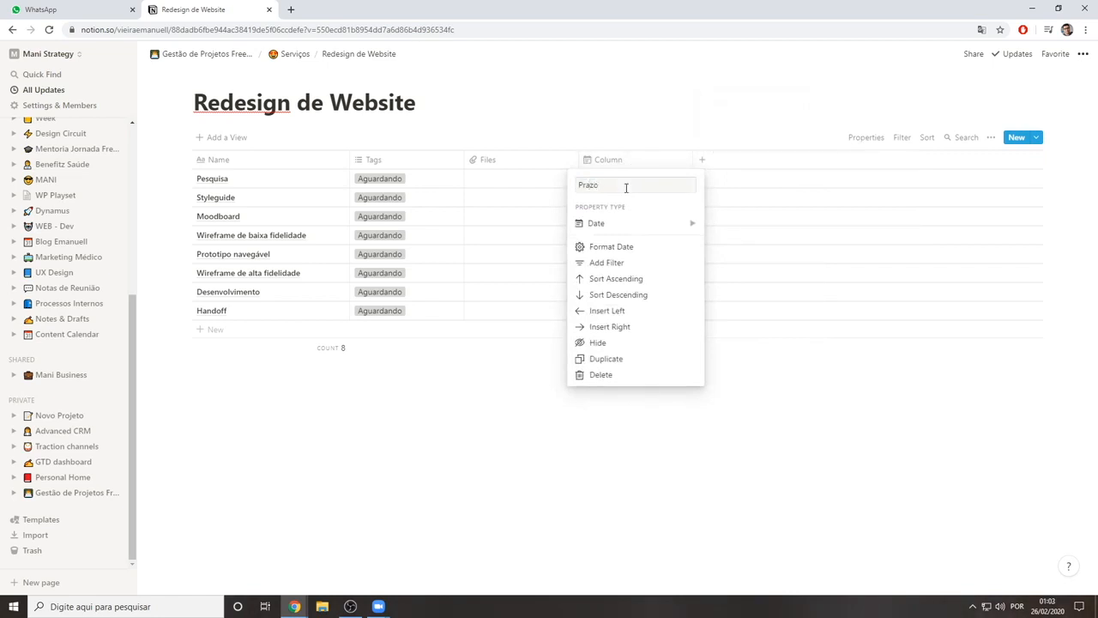
{"action": "key", "text": "Return"}
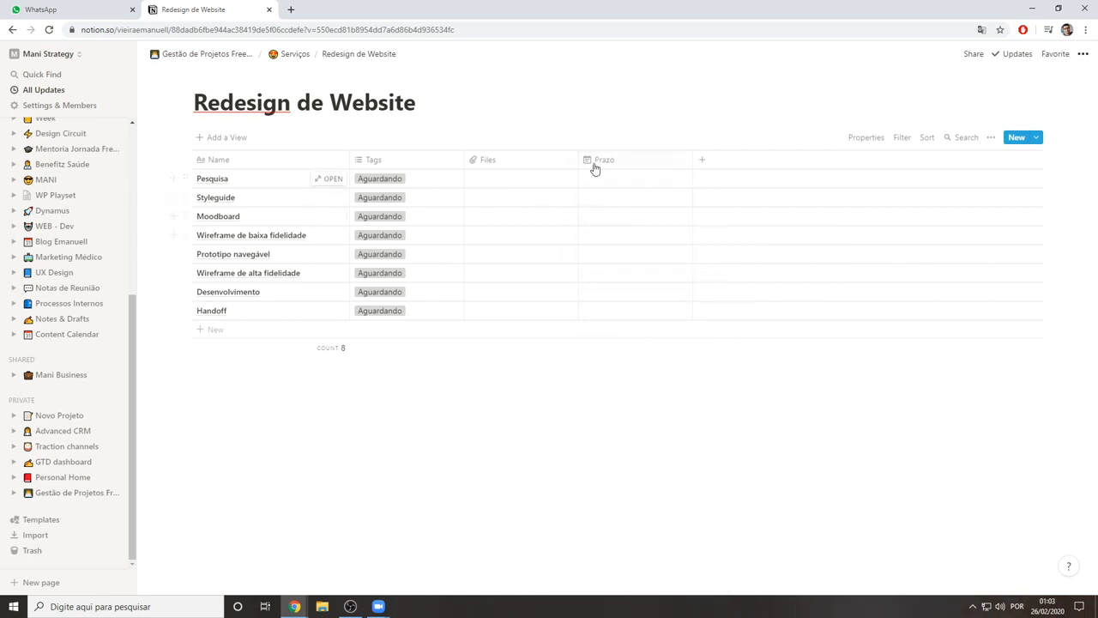
Add another column after Prazo, name it Entrega and set its property type to Date
{"action": "left_click", "coordinate": [702, 159]}
{"action": "left_click", "coordinate": [713, 164]}
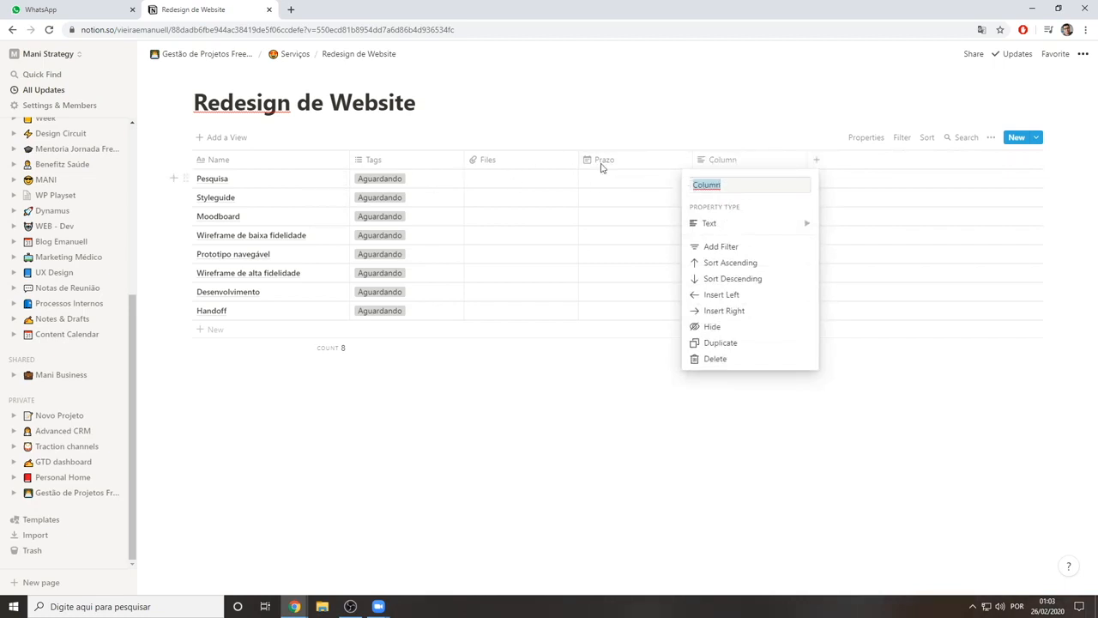
{"action": "type", "text": "Entrega"}
{"action": "left_click", "coordinate": [762, 223]}
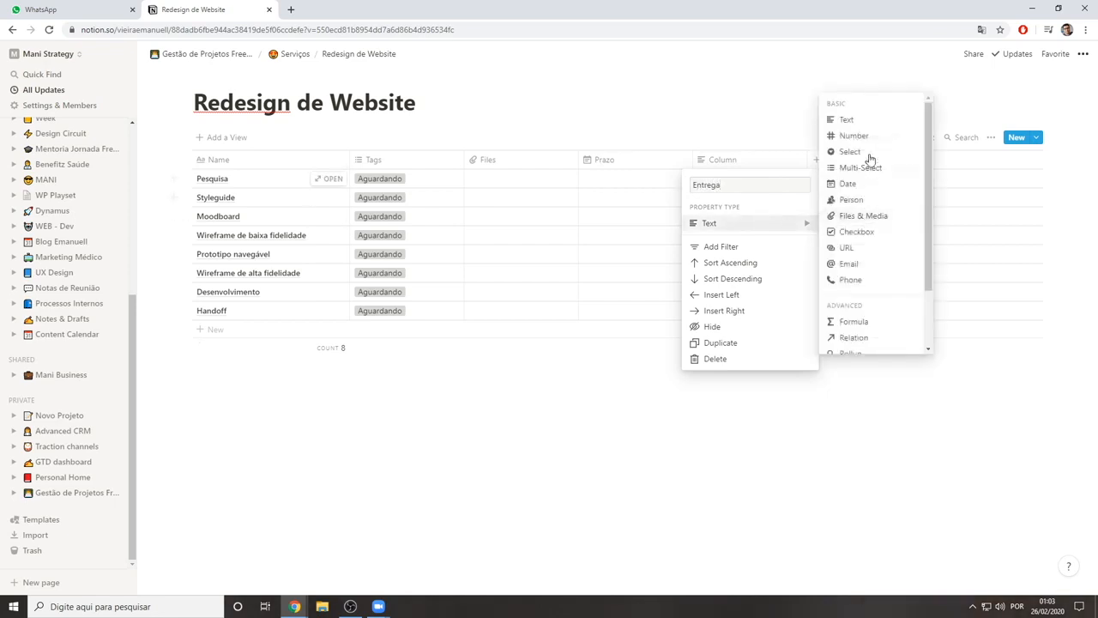
{"action": "left_click", "coordinate": [858, 184]}
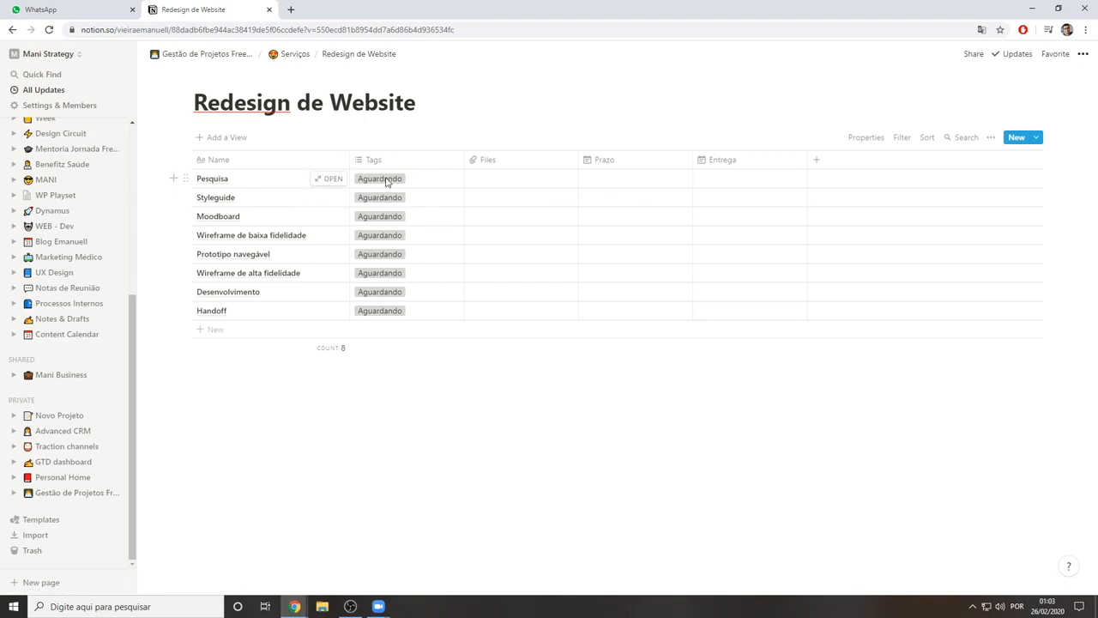
View the file attachment options for the Pesquisa row's Files cell, then close them without adding a file
{"action": "left_click", "coordinate": [531, 181]}
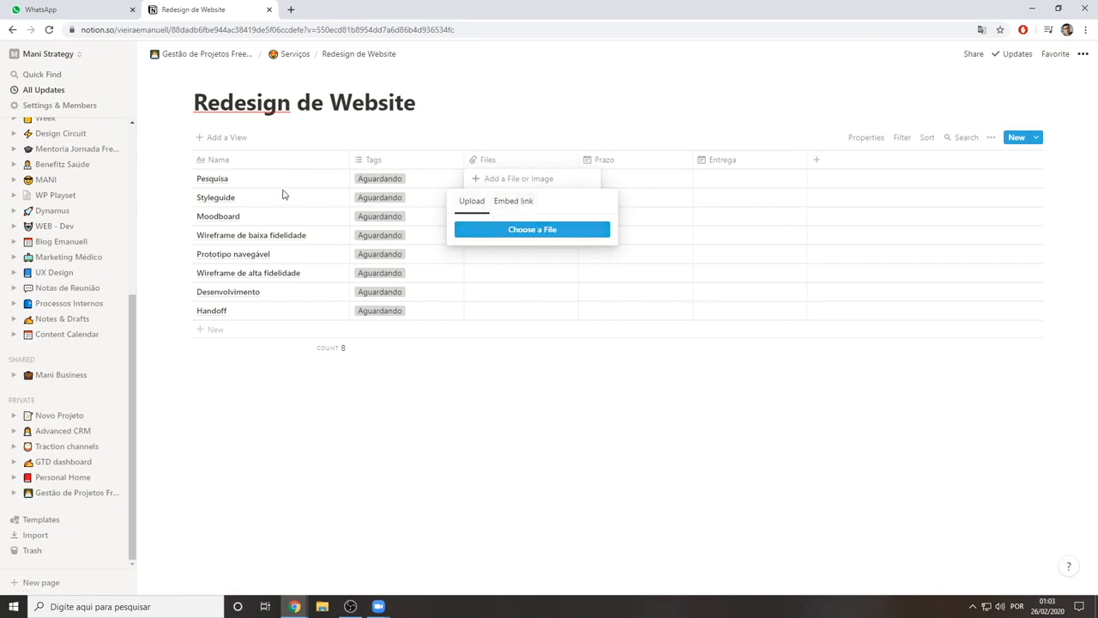
{"action": "left_click", "coordinate": [522, 148]}
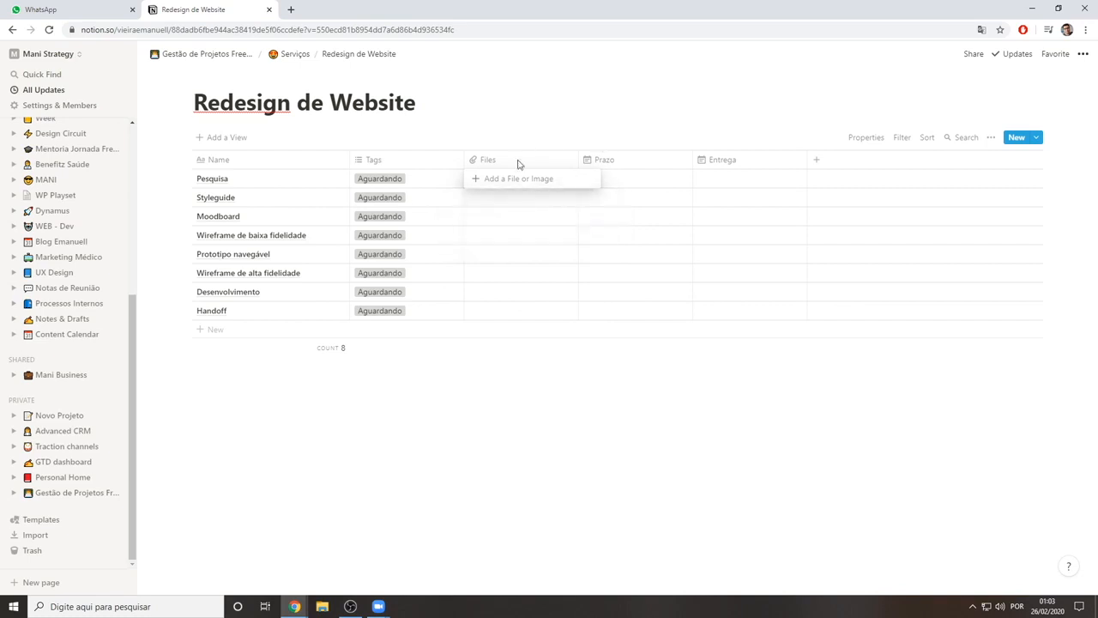
{"action": "key", "text": "Escape"}
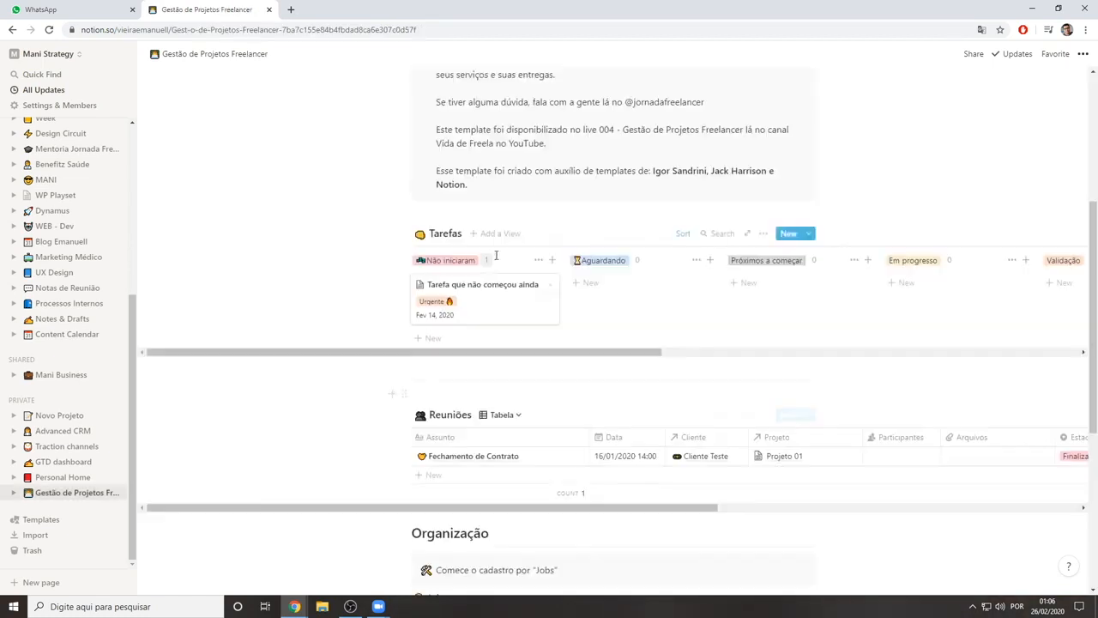
Review the Gestão de Projetos Freelancer page, covering the introduction, Tarefas board, Reuniões table and Organização links
{"action": "scroll", "coordinate": [493, 252], "scroll_direction": "down", "scroll_amount": 5}
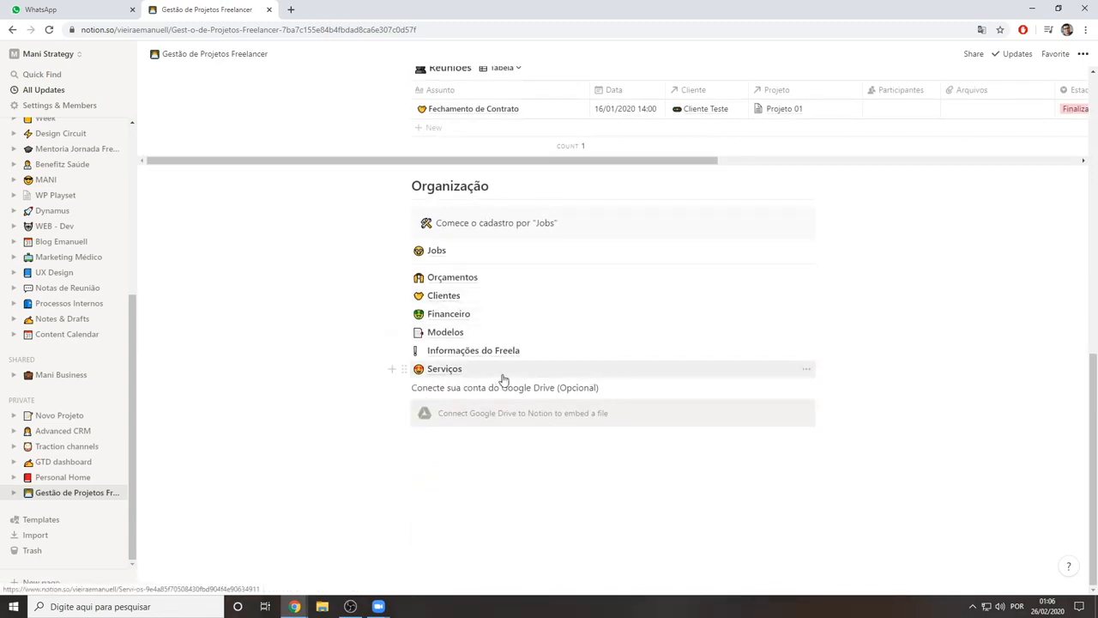
{"action": "scroll", "coordinate": [446, 386], "scroll_direction": "up", "scroll_amount": 12}
{"action": "scroll", "coordinate": [506, 330], "scroll_direction": "down", "scroll_amount": 5}
{"action": "scroll", "coordinate": [553, 316], "scroll_direction": "up", "scroll_amount": 3}
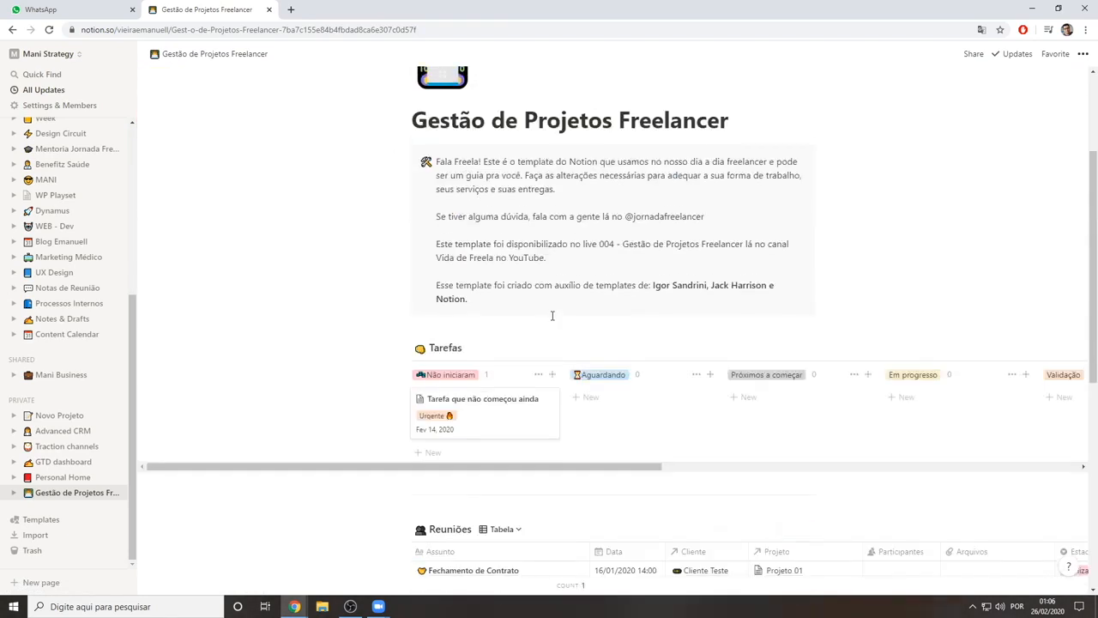
{"action": "scroll", "coordinate": [553, 316], "scroll_direction": "down", "scroll_amount": 1}
{"action": "scroll", "coordinate": [626, 388], "scroll_direction": "up", "scroll_amount": 1}
{"action": "scroll", "coordinate": [529, 352], "scroll_direction": "down", "scroll_amount": 3}
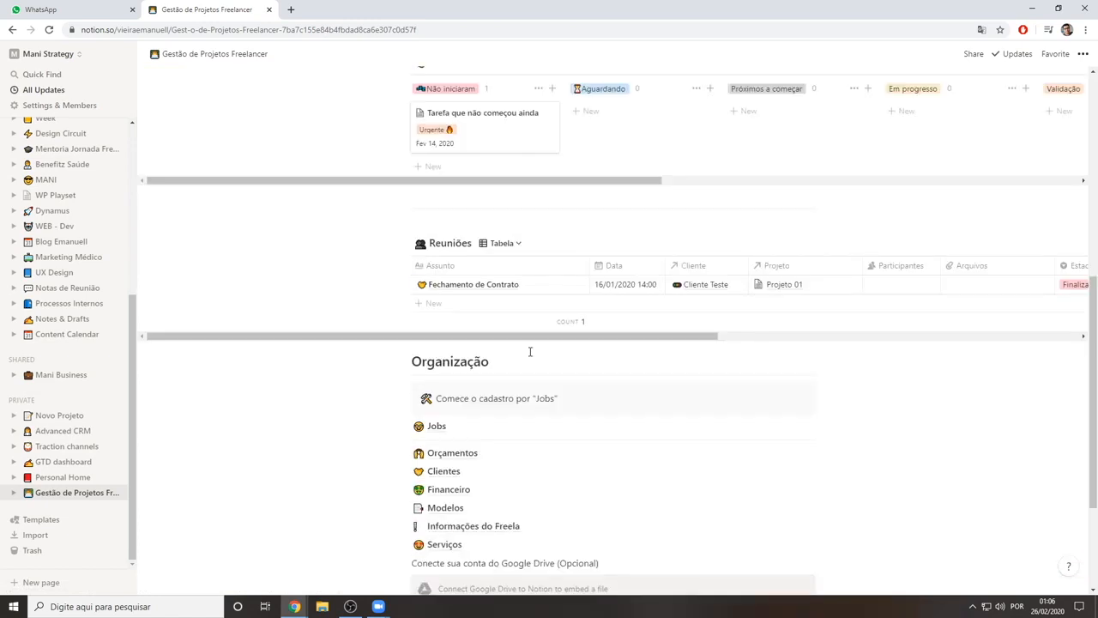
{"action": "scroll", "coordinate": [529, 352], "scroll_direction": "up", "scroll_amount": 2}
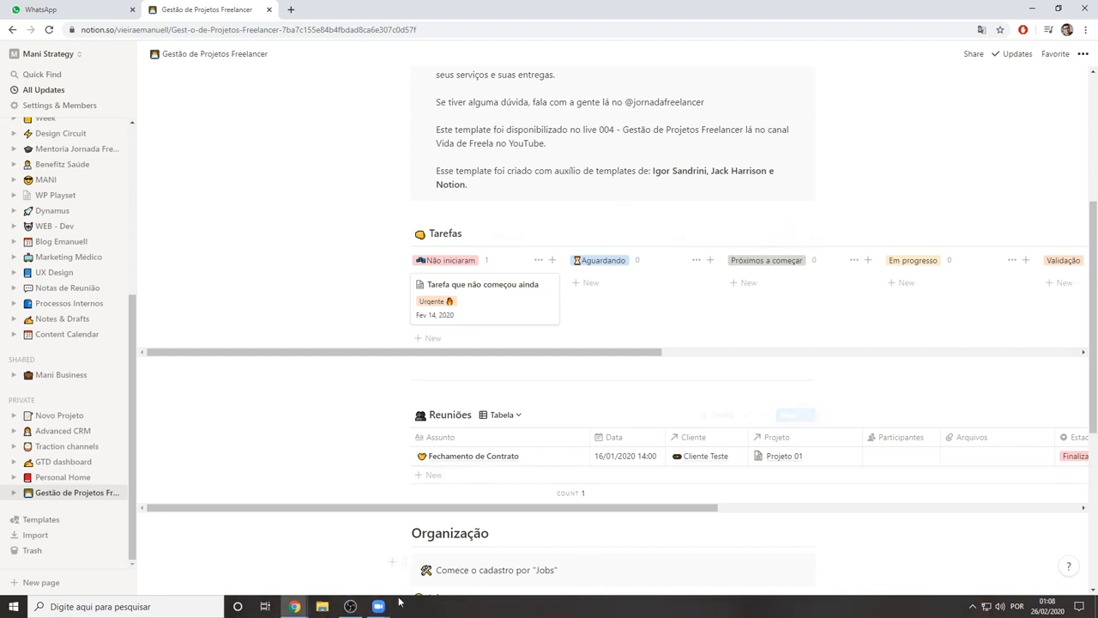
Switch to the Zoom meeting window
{"action": "mouse_move", "coordinate": [379, 610]}
{"action": "left_click", "coordinate": [428, 558]}
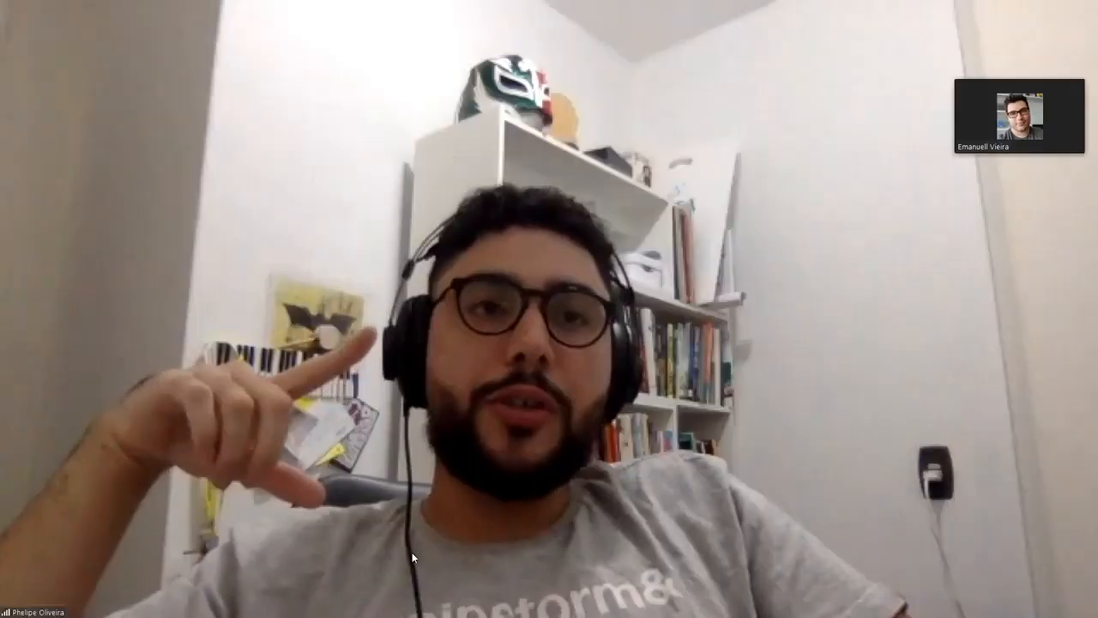